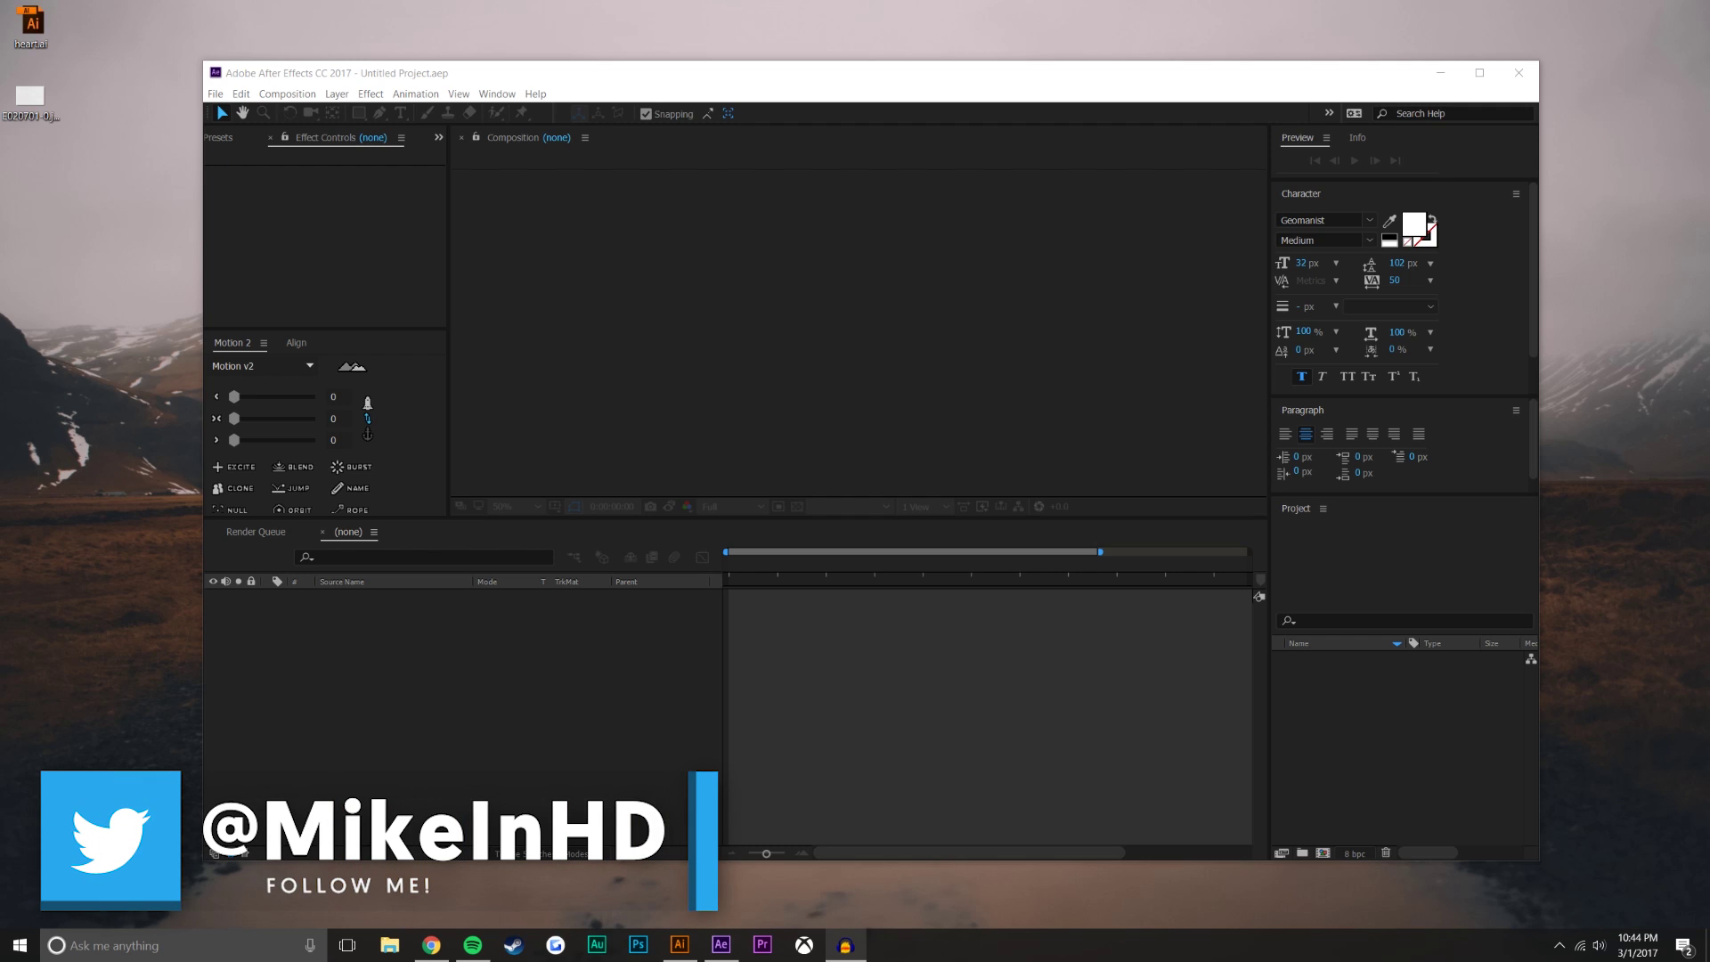
Start a new project and create a 1920 x 1080 composition at 59.94 fps with a 10-second duration.
click(1469, 75)
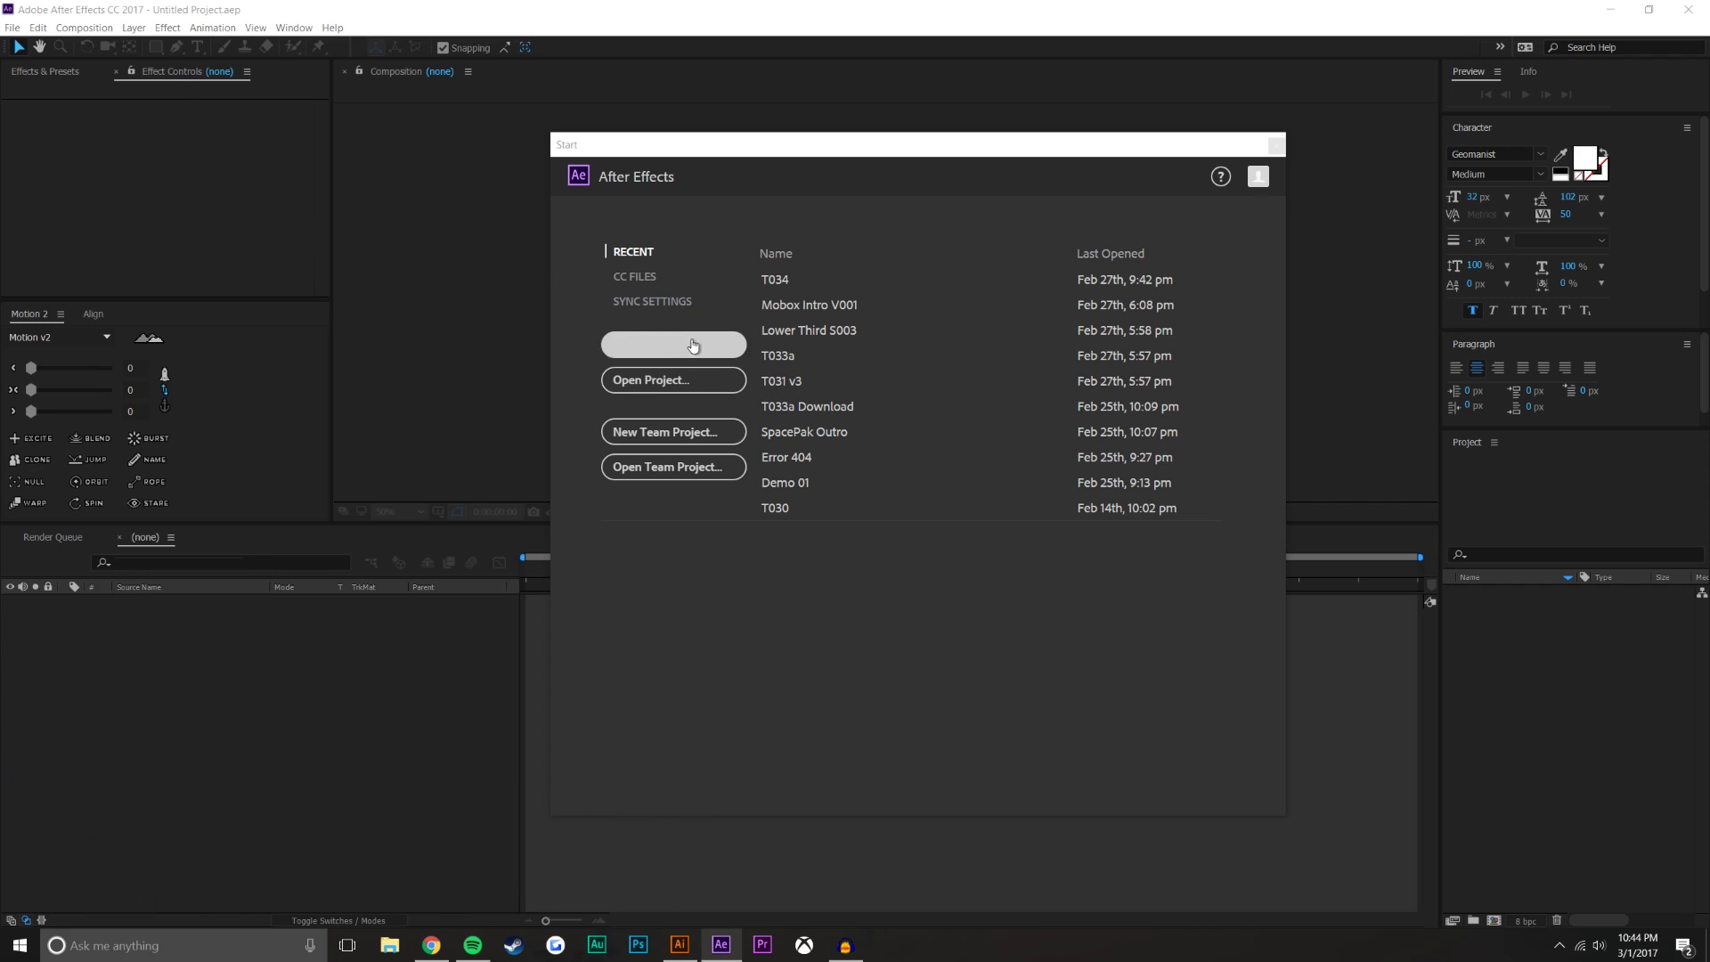
click(693, 346)
click(85, 28)
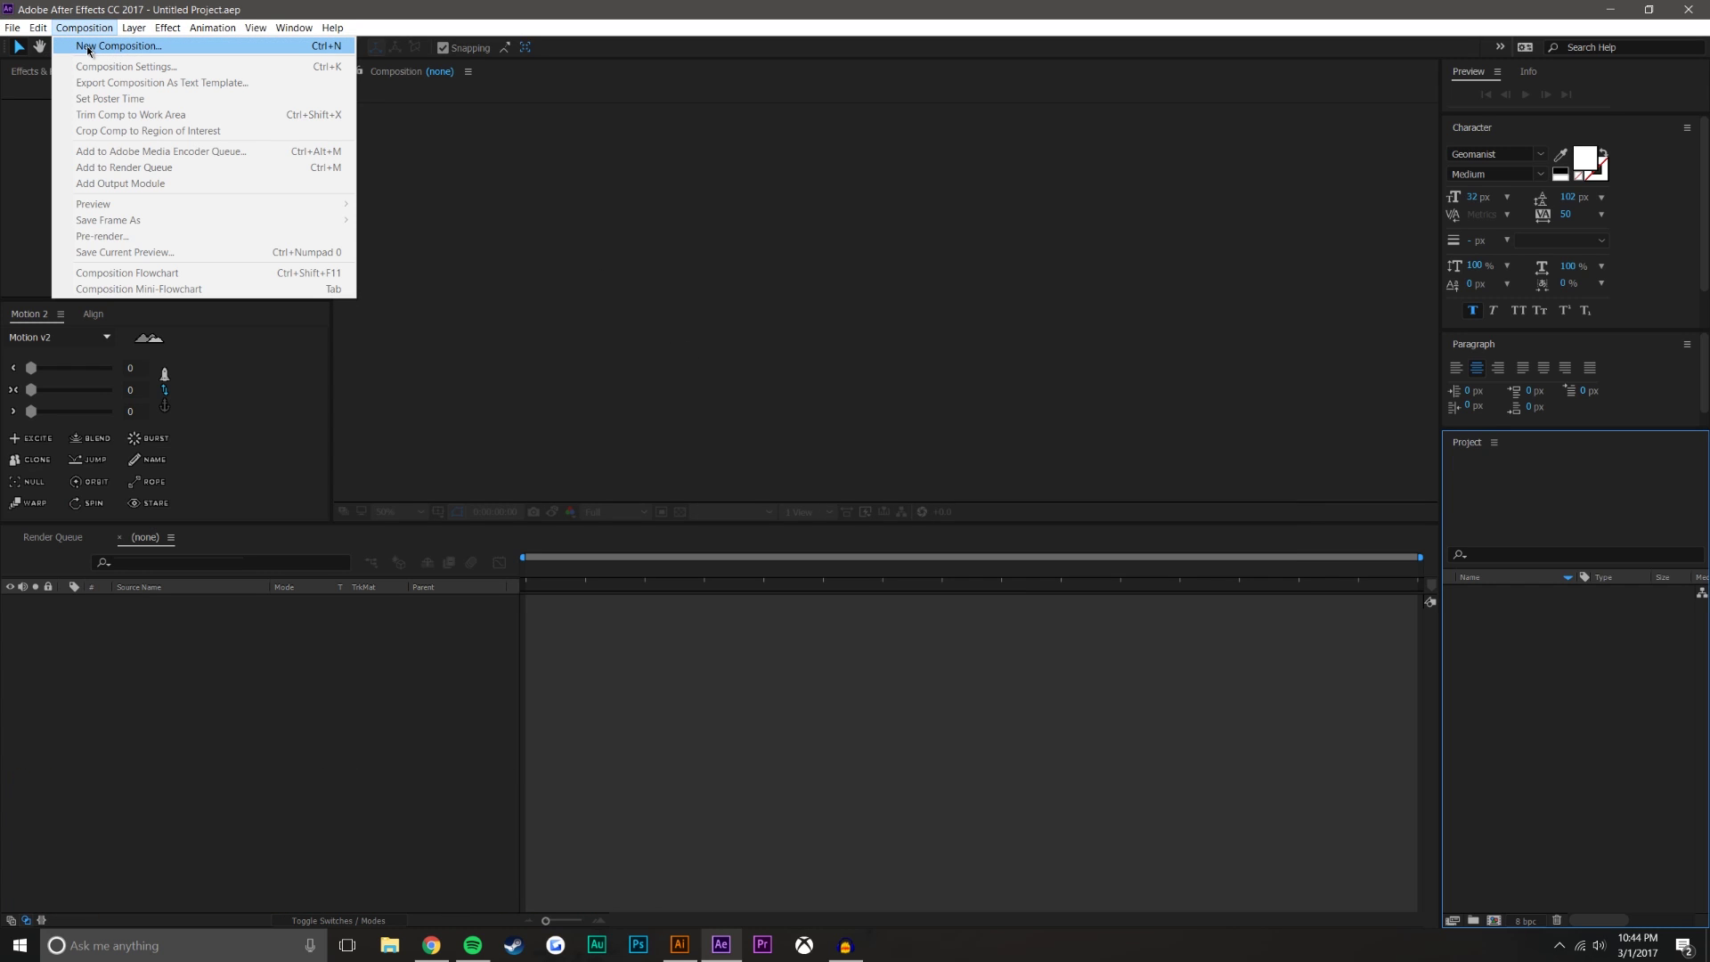
click(89, 47)
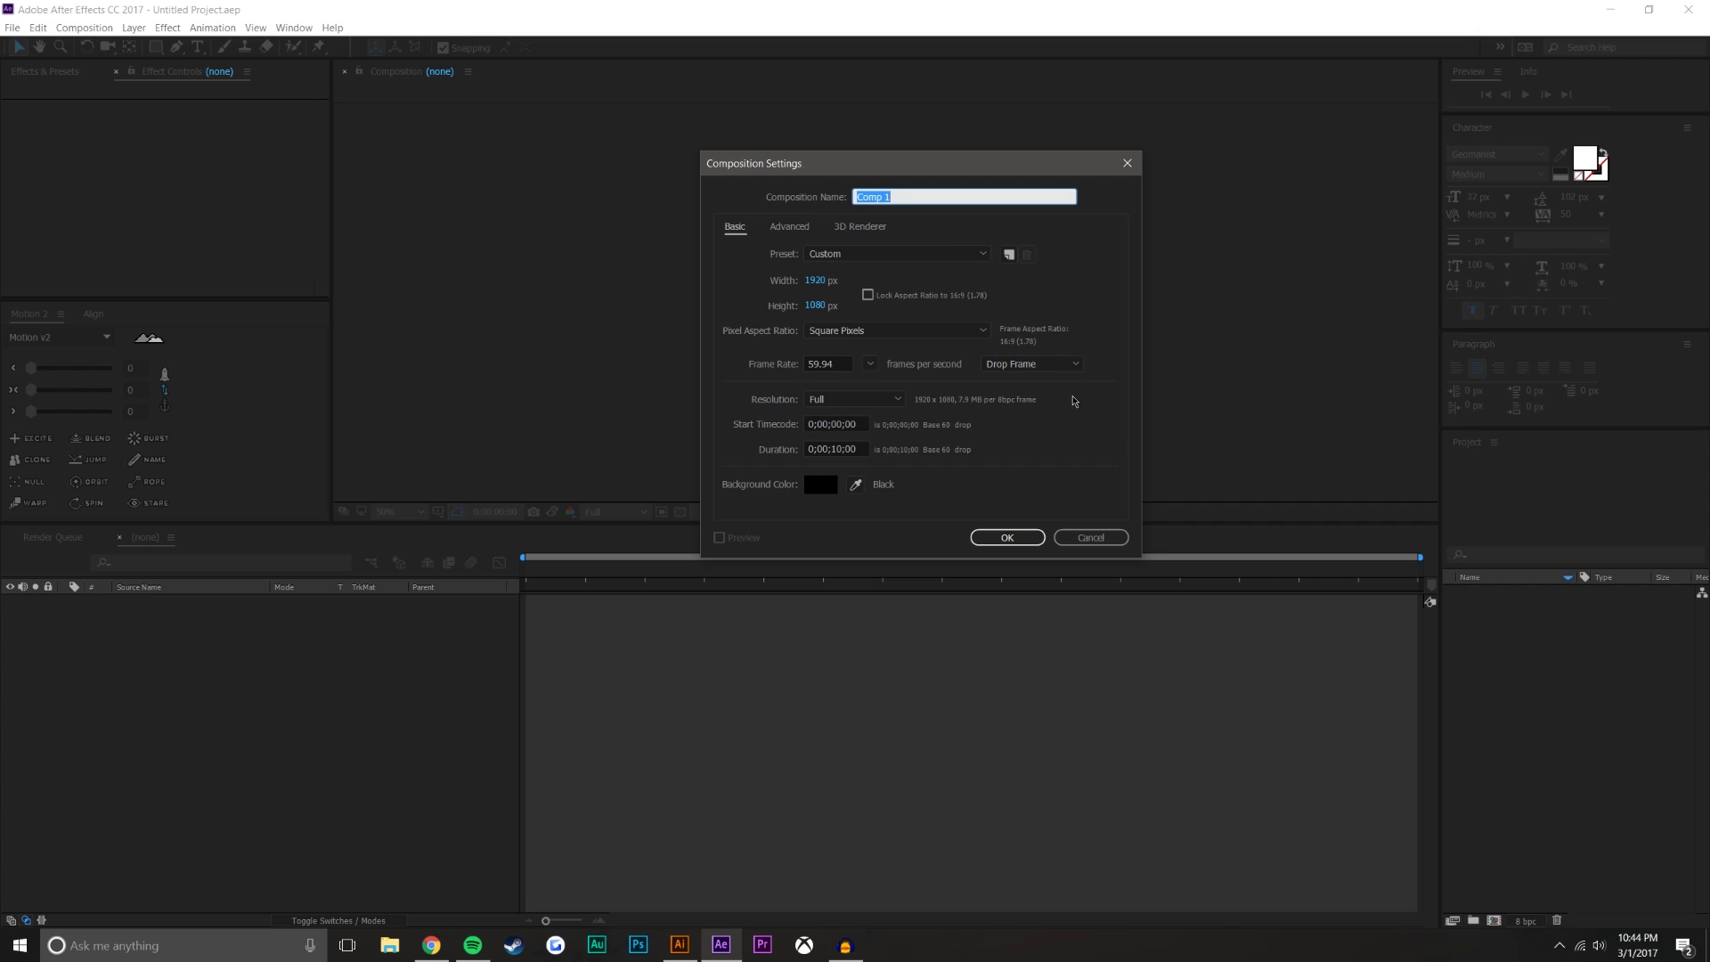
click(1033, 535)
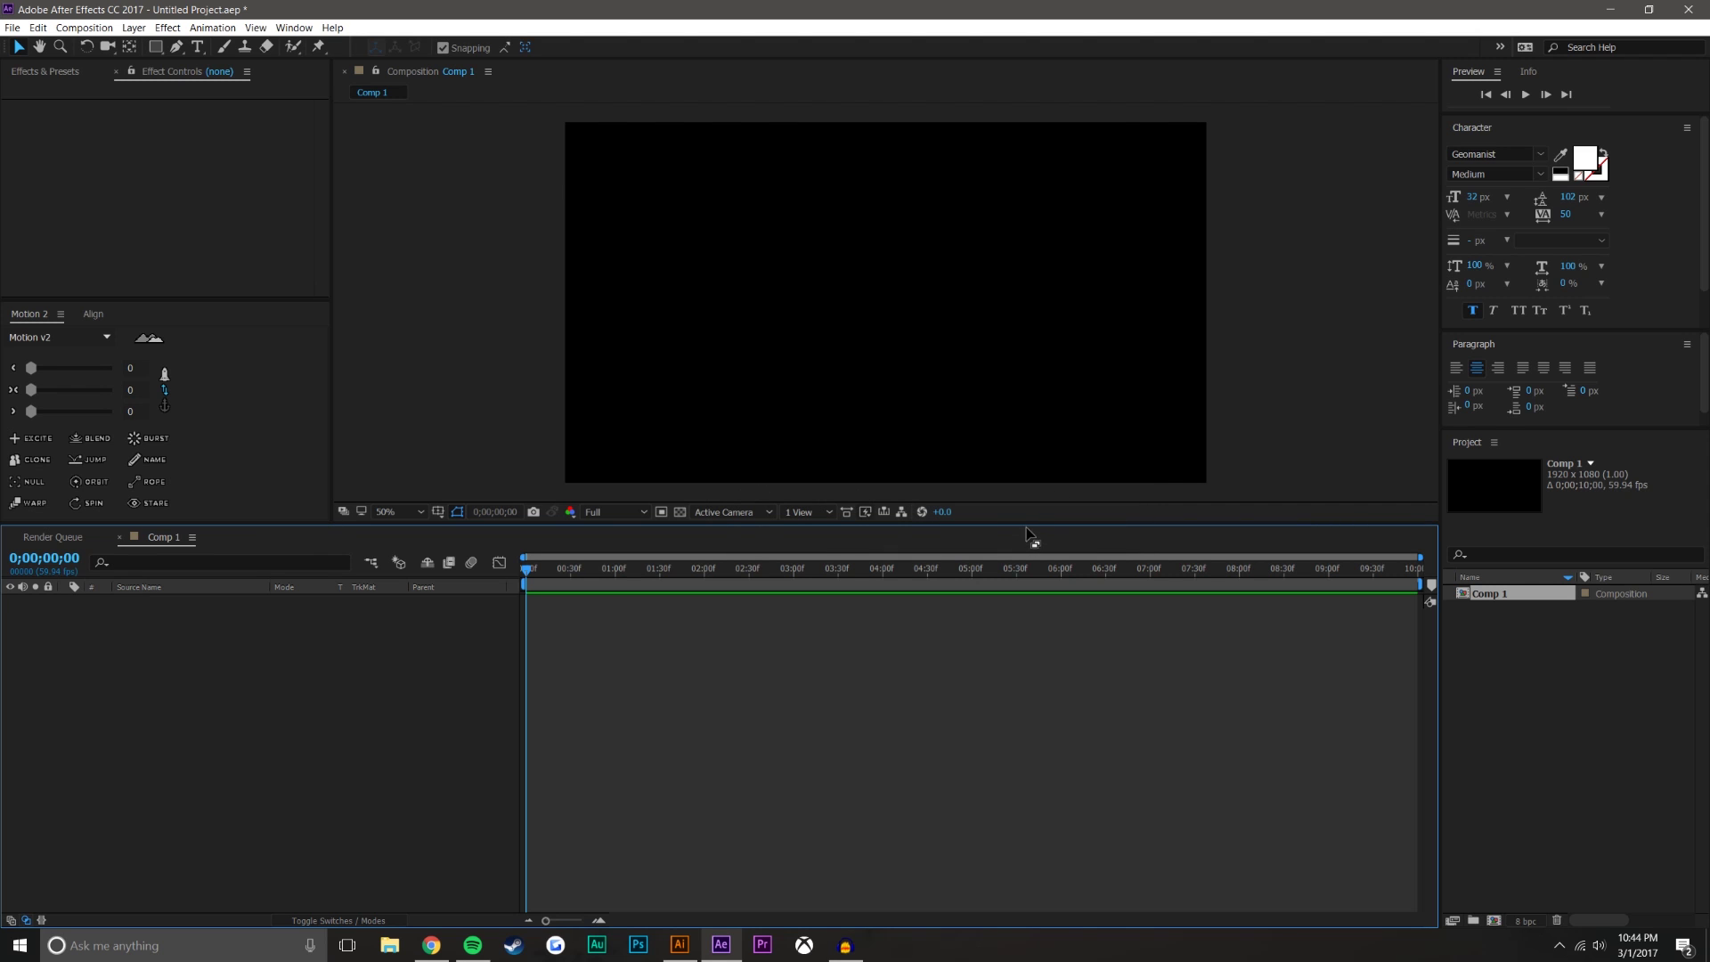
drag(1024, 523, 1037, 609)
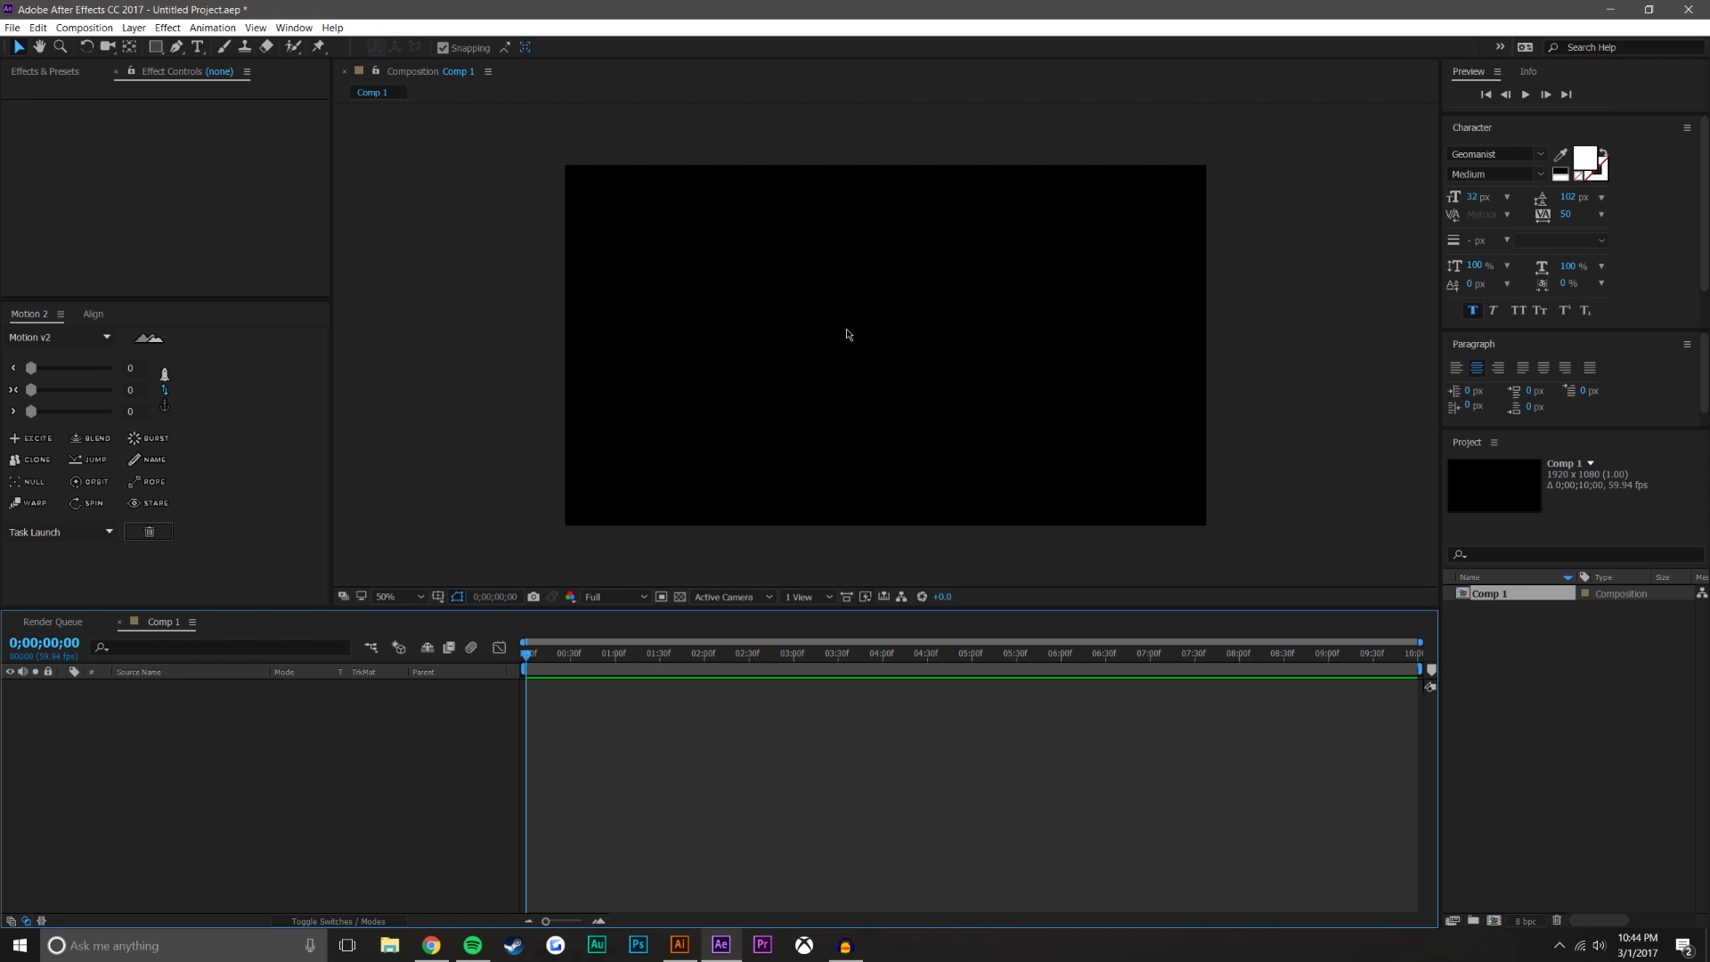
Add a composition-sized solid layer in deep blue, colour 156493.
click(215, 27)
mouse_move(135, 36)
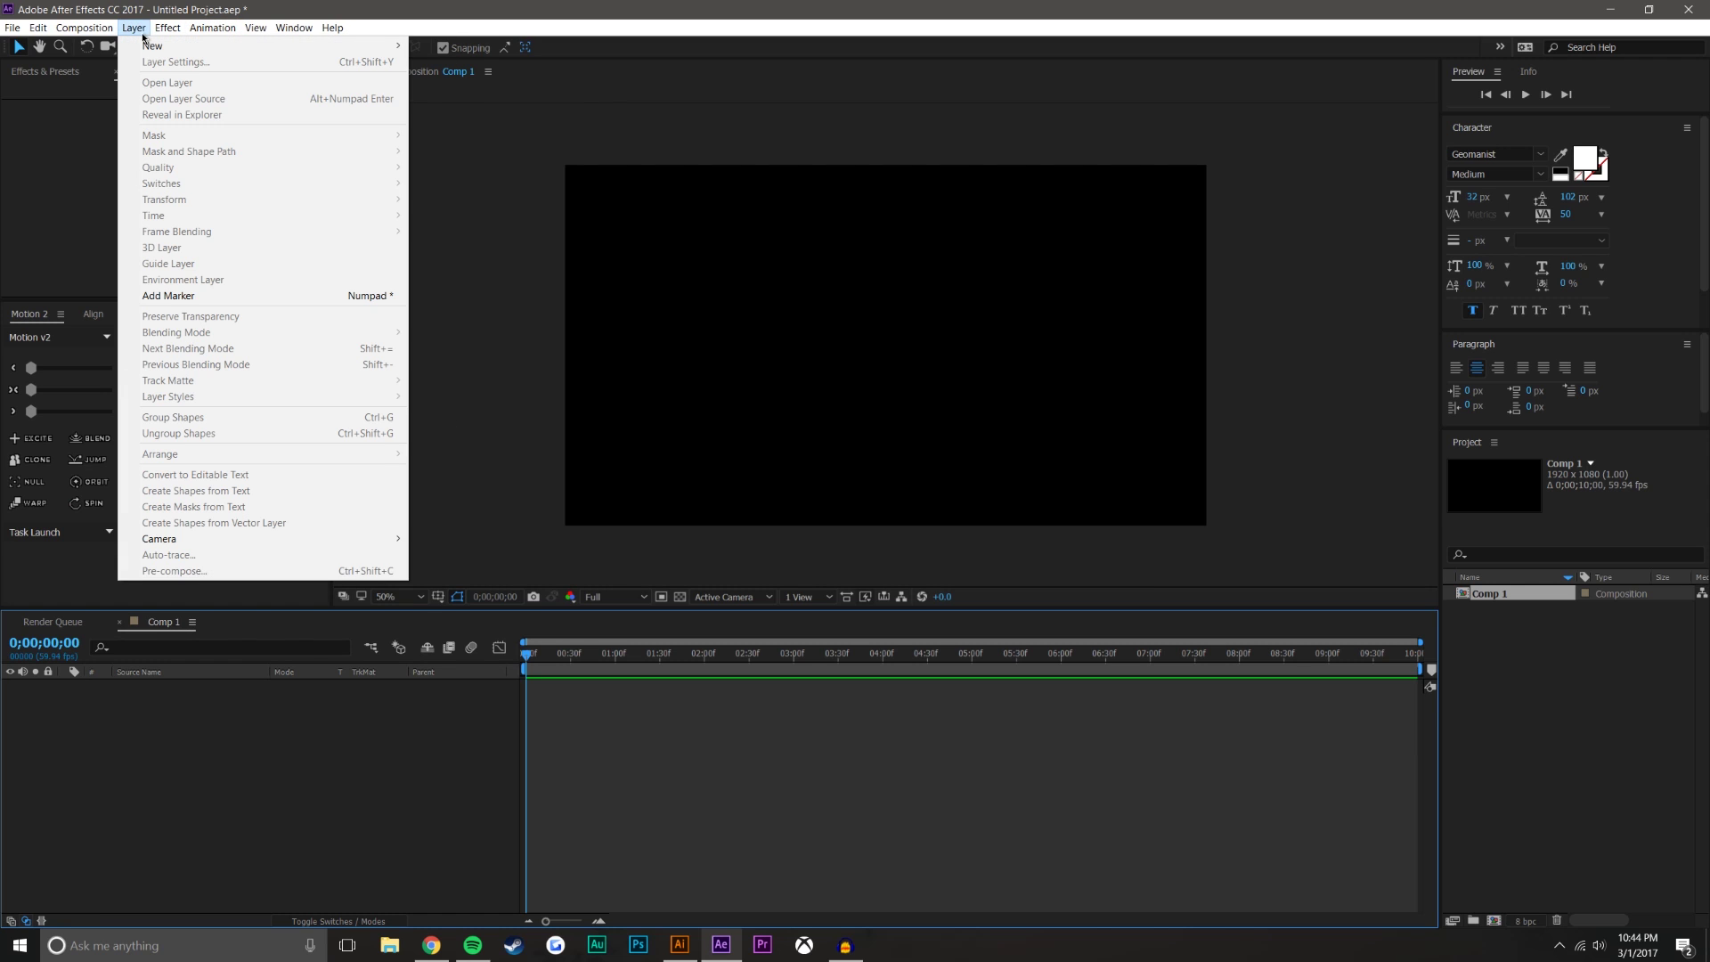
mouse_move(379, 54)
click(464, 63)
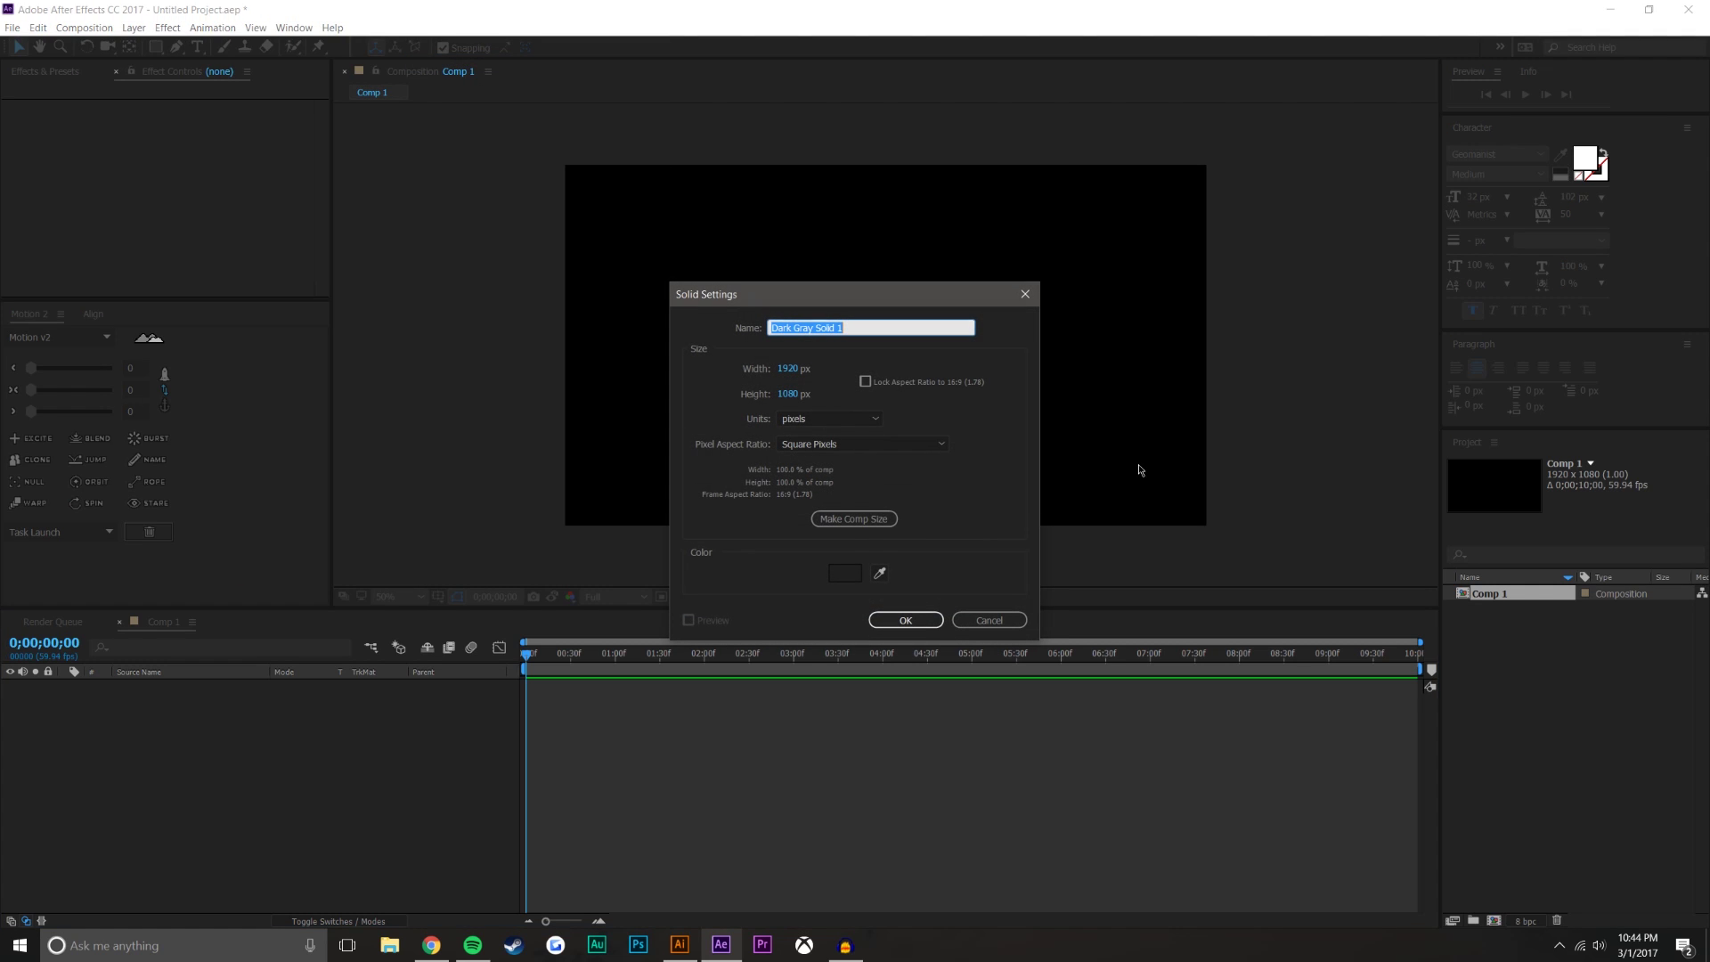
click(846, 573)
drag(1140, 579, 1196, 532)
drag(1254, 585, 1255, 609)
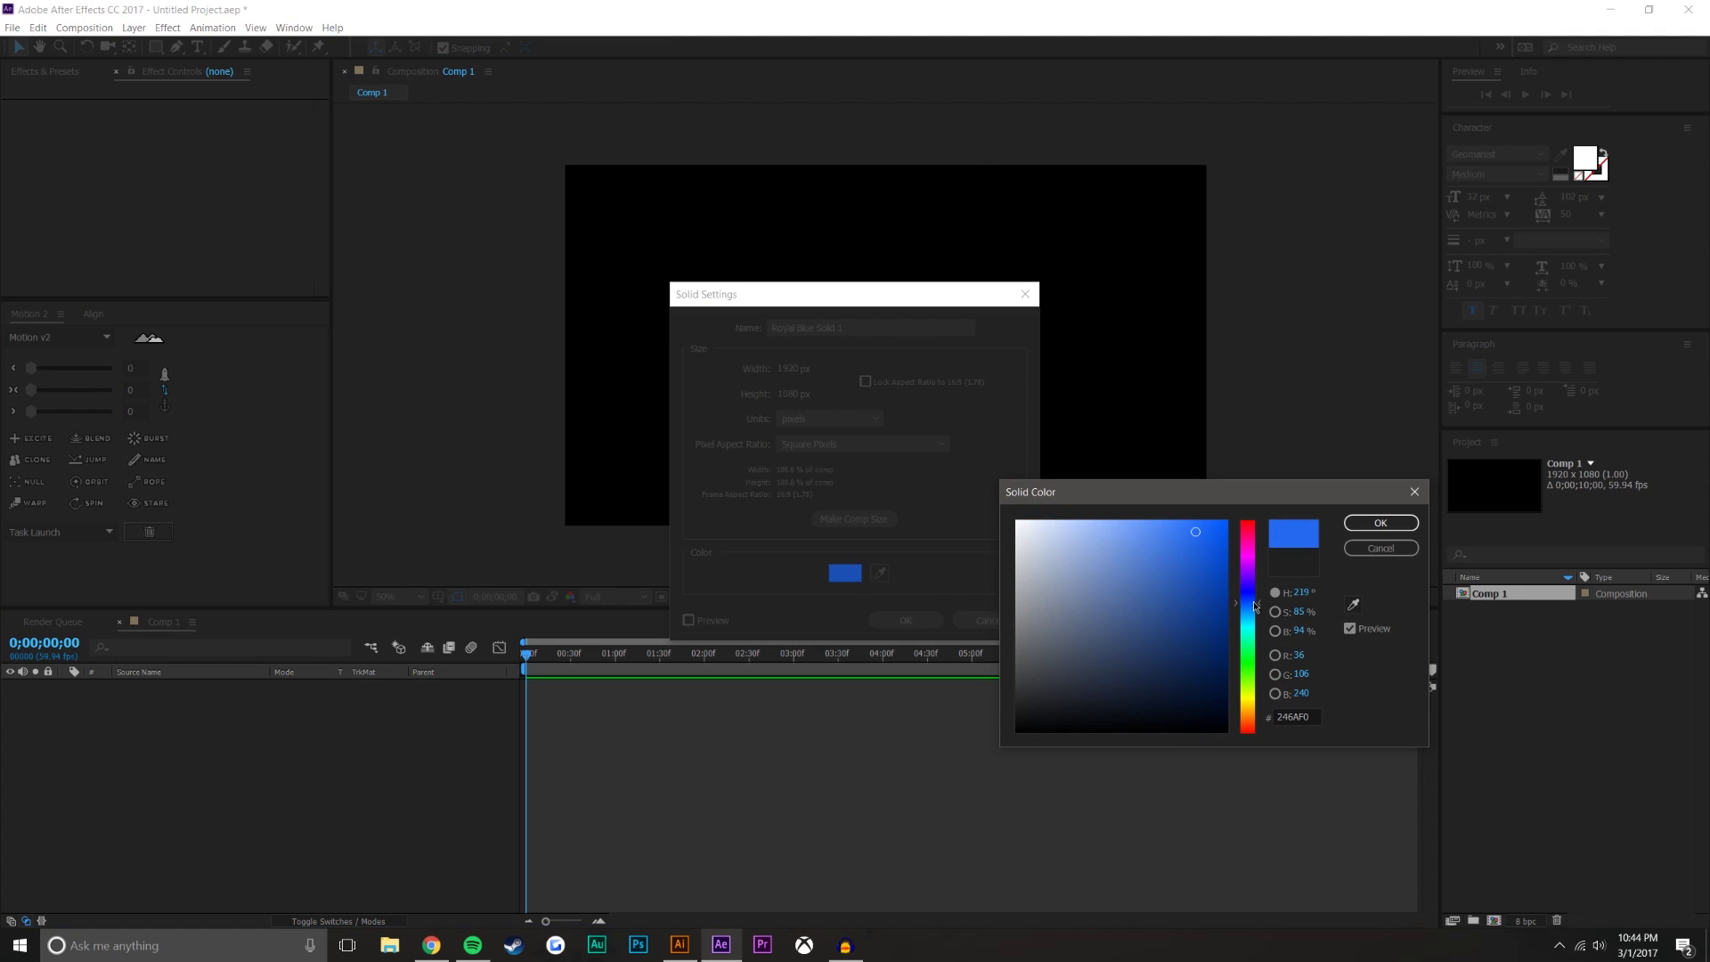
mouse_move(1195, 532)
mouse_down()
mouse_move(1204, 582)
mouse_move(1260, 615)
mouse_move(1193, 584)
mouse_move(1197, 609)
mouse_up()
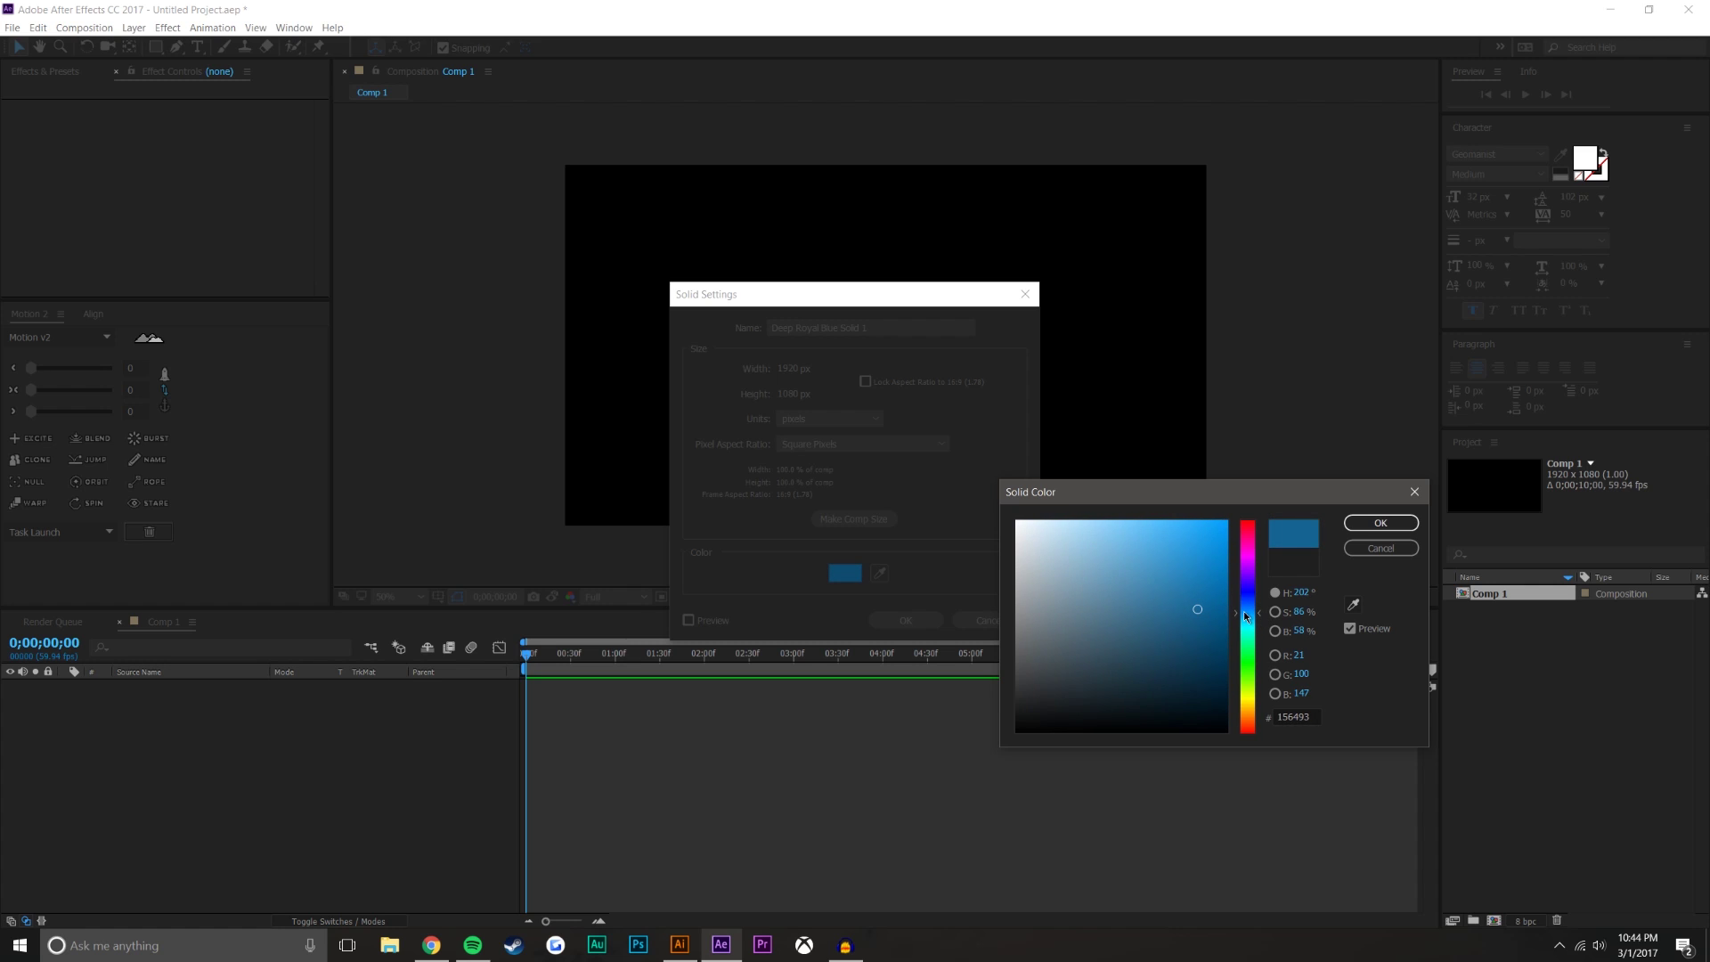
click(1381, 523)
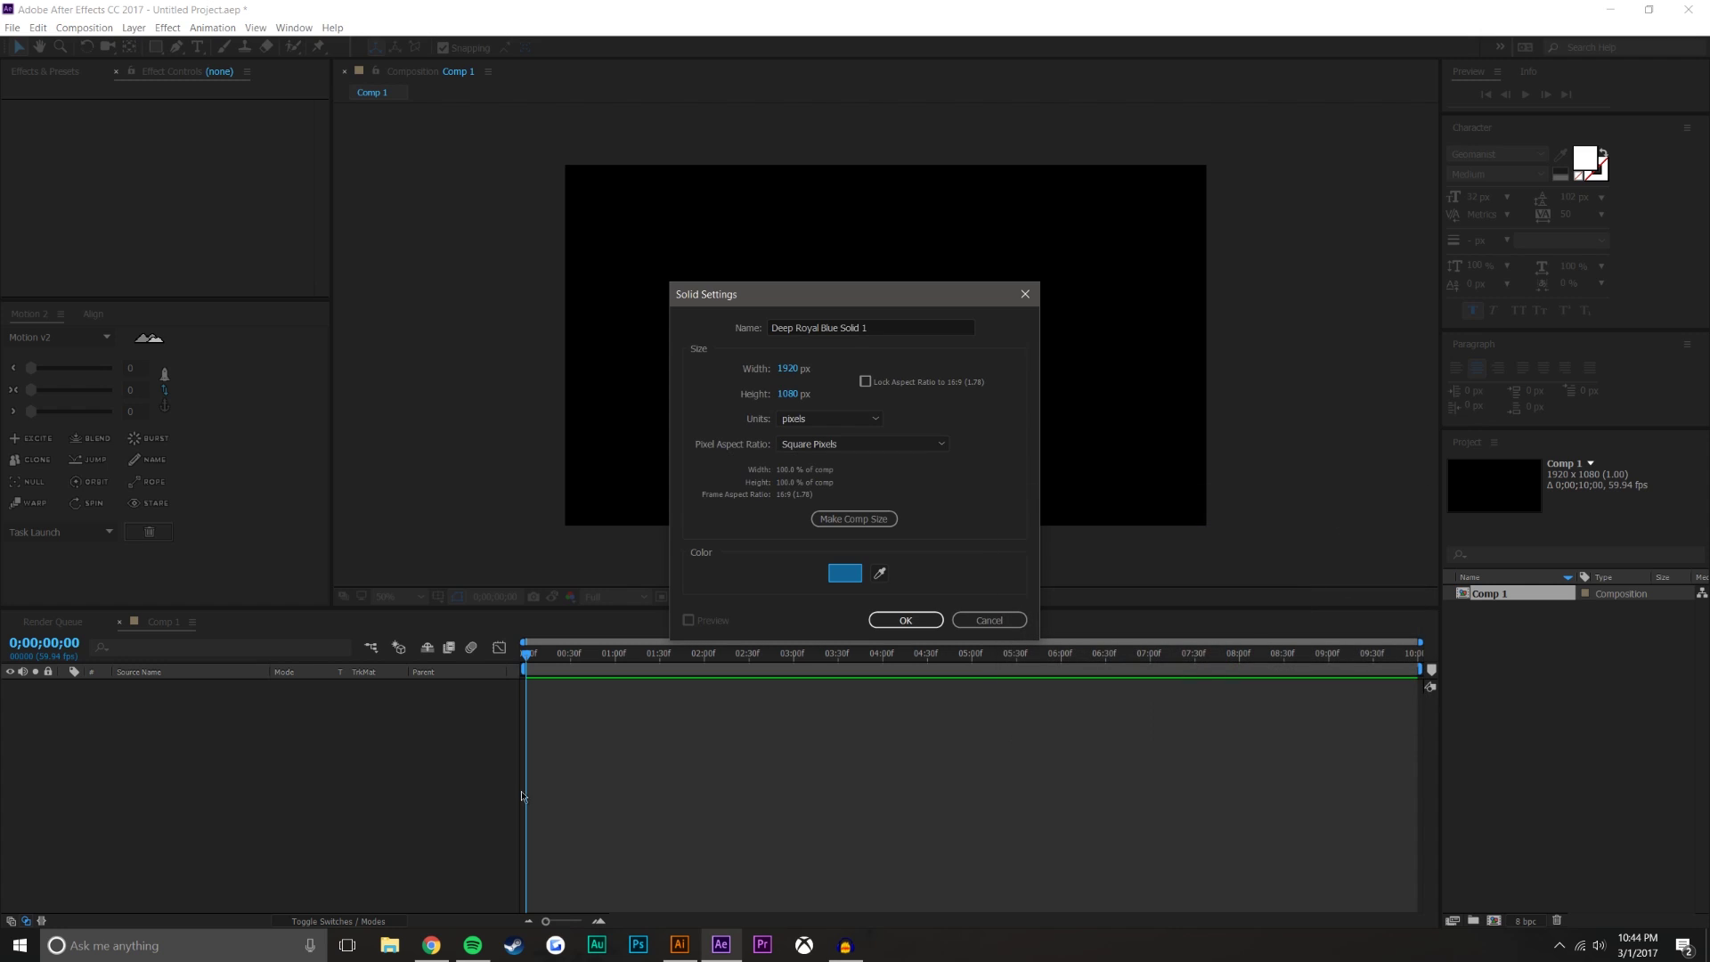
click(902, 620)
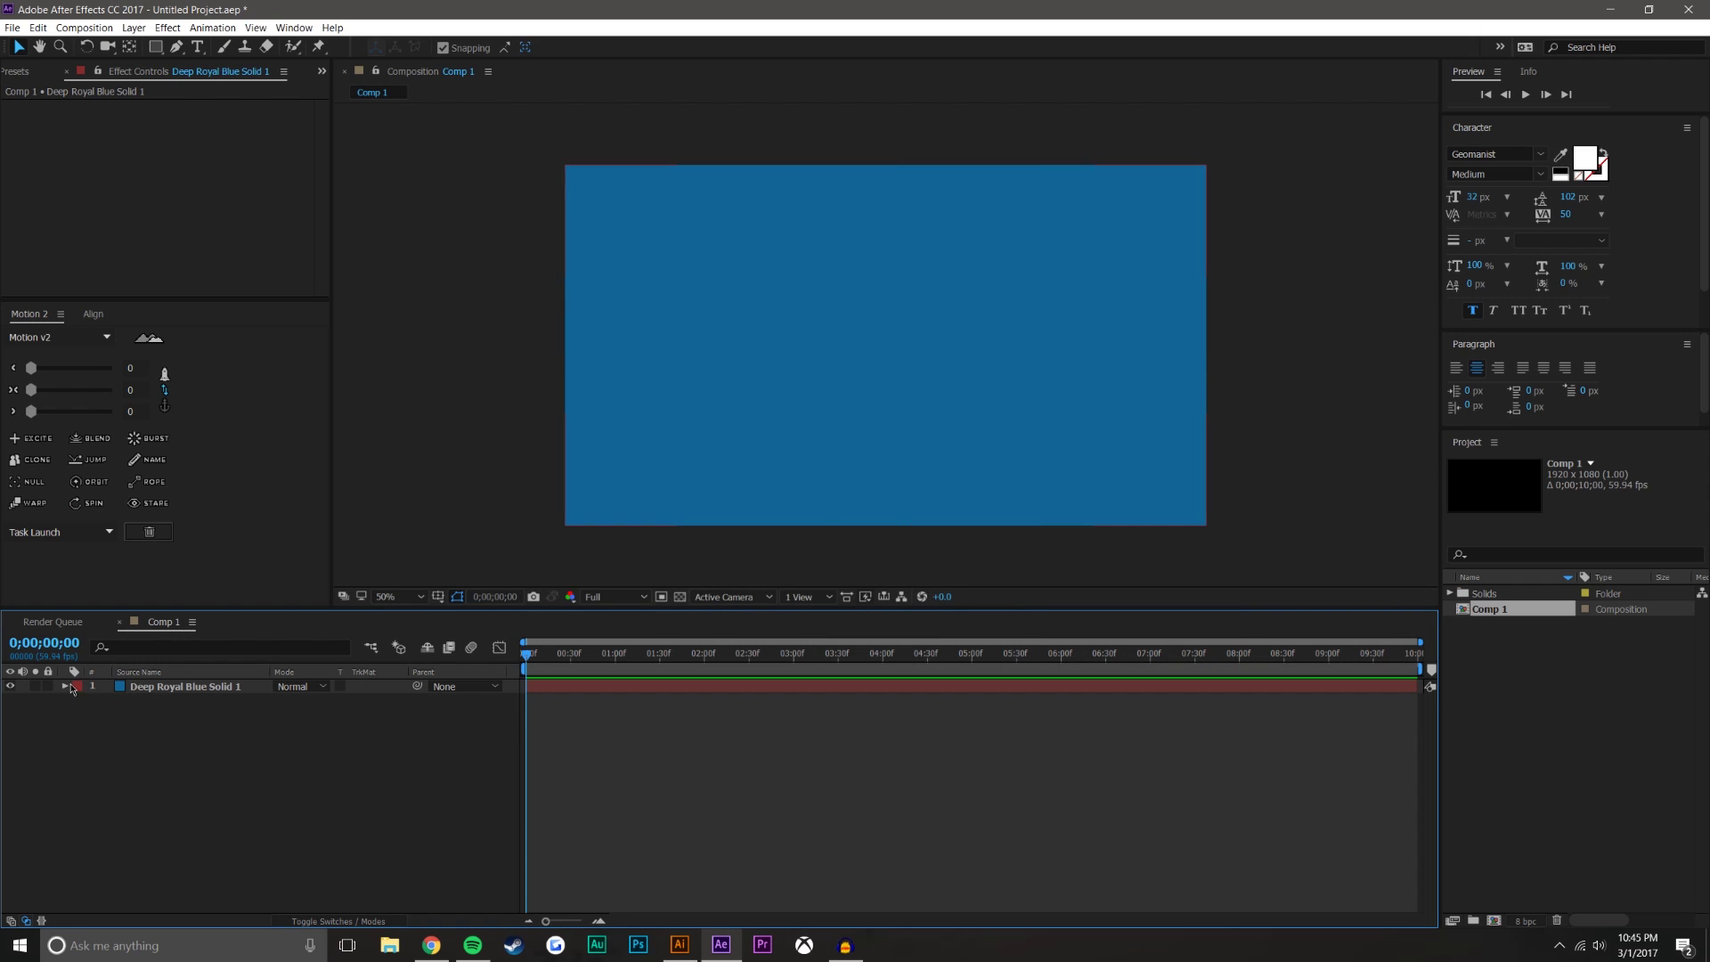
Lock the blue solid layer and draw a red circle about 440 px in diameter near the composition's centre as a new shape layer.
drag(659, 612, 704, 709)
scroll(793, 538, up, 2)
drag(155, 47, 227, 83)
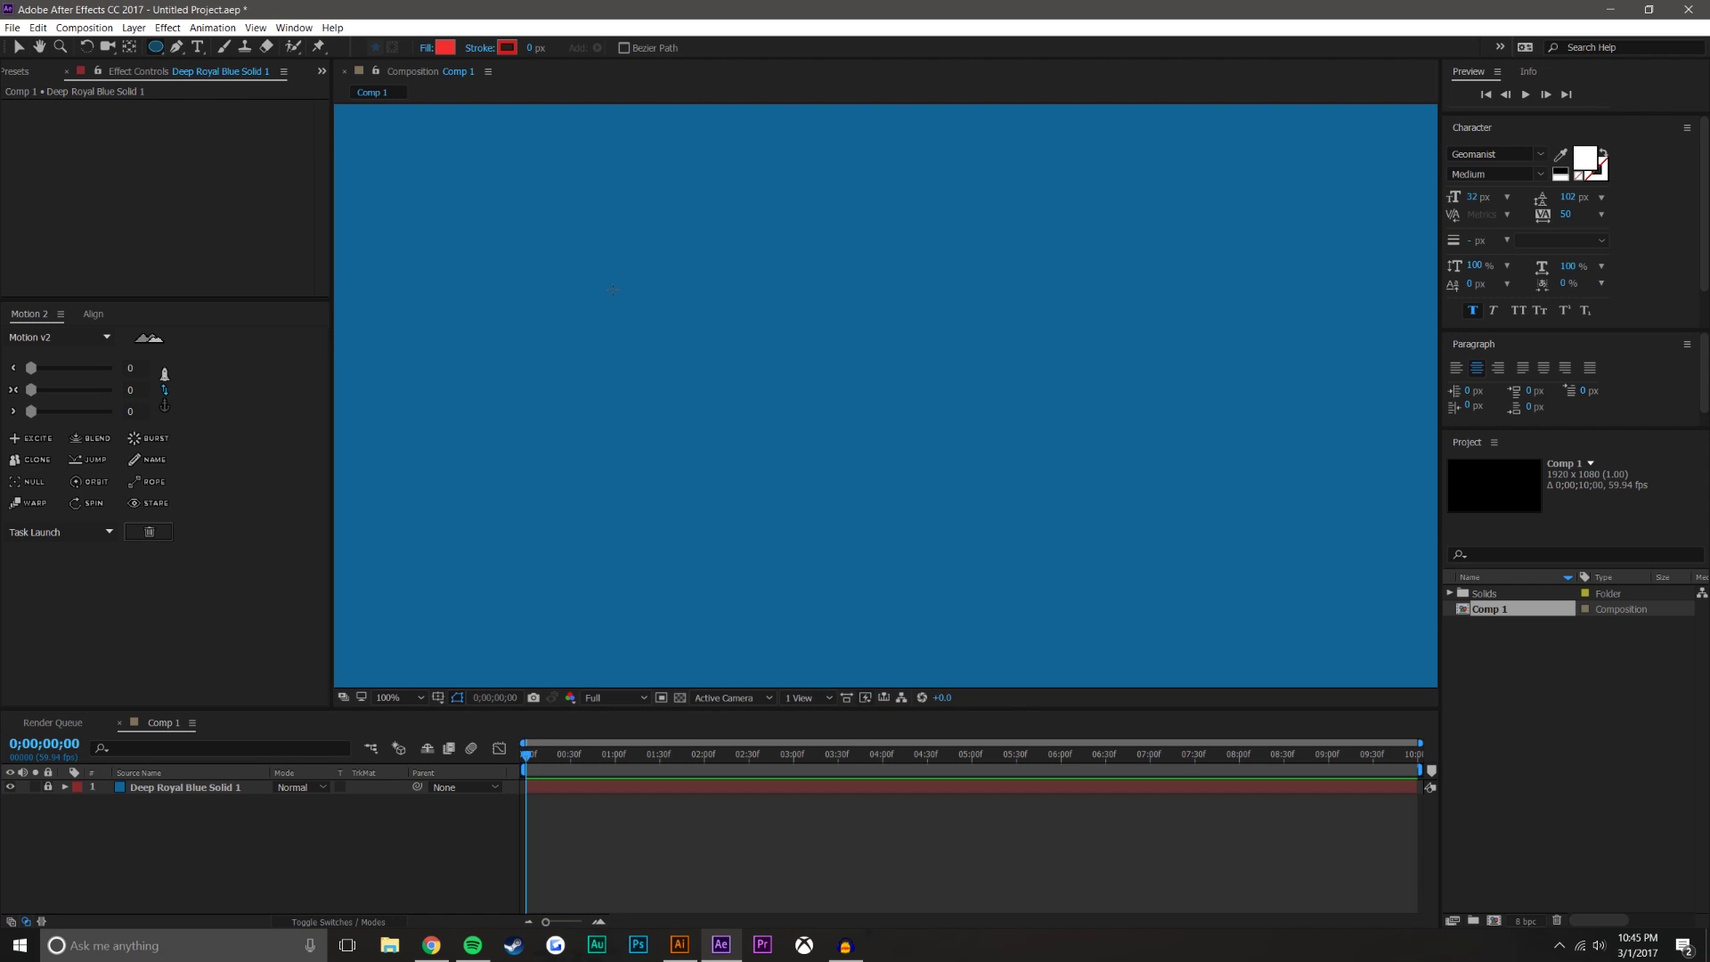
mouse_move(771, 278)
mouse_down()
mouse_move(1004, 535)
mouse_move(1066, 573)
mouse_up()
key(v)
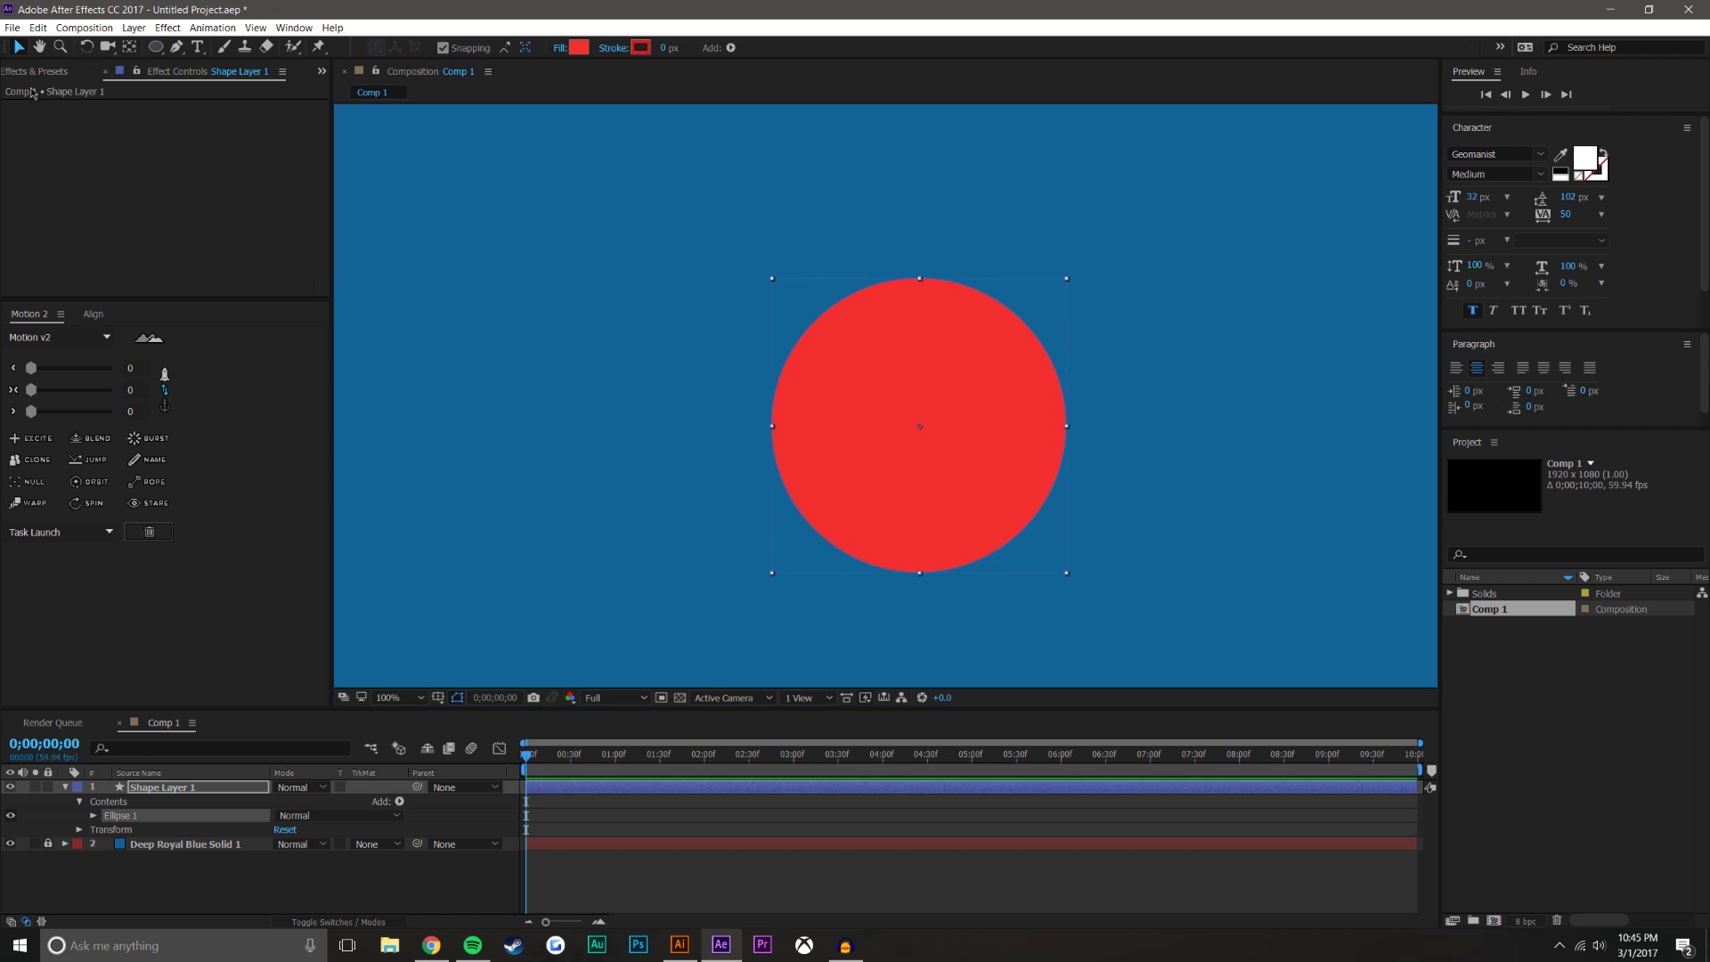
Move the shape layer's anchor point to the centre of the red circle.
click(282, 908)
click(156, 787)
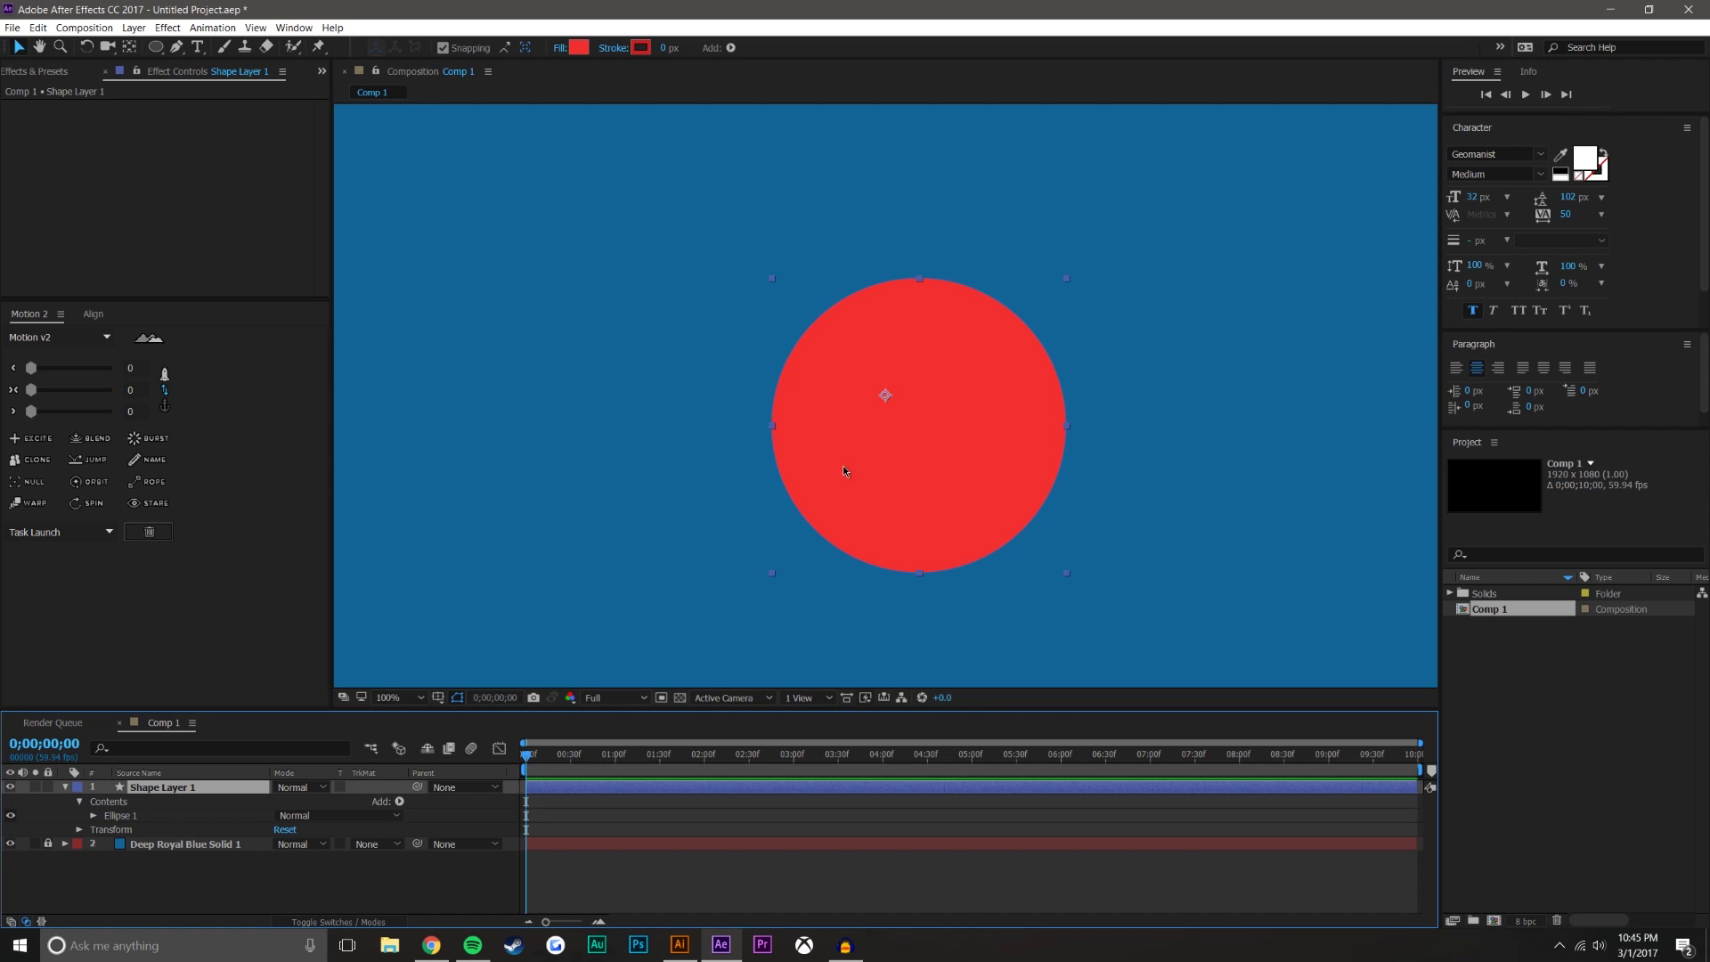
scroll(902, 450, down, 2)
click(164, 406)
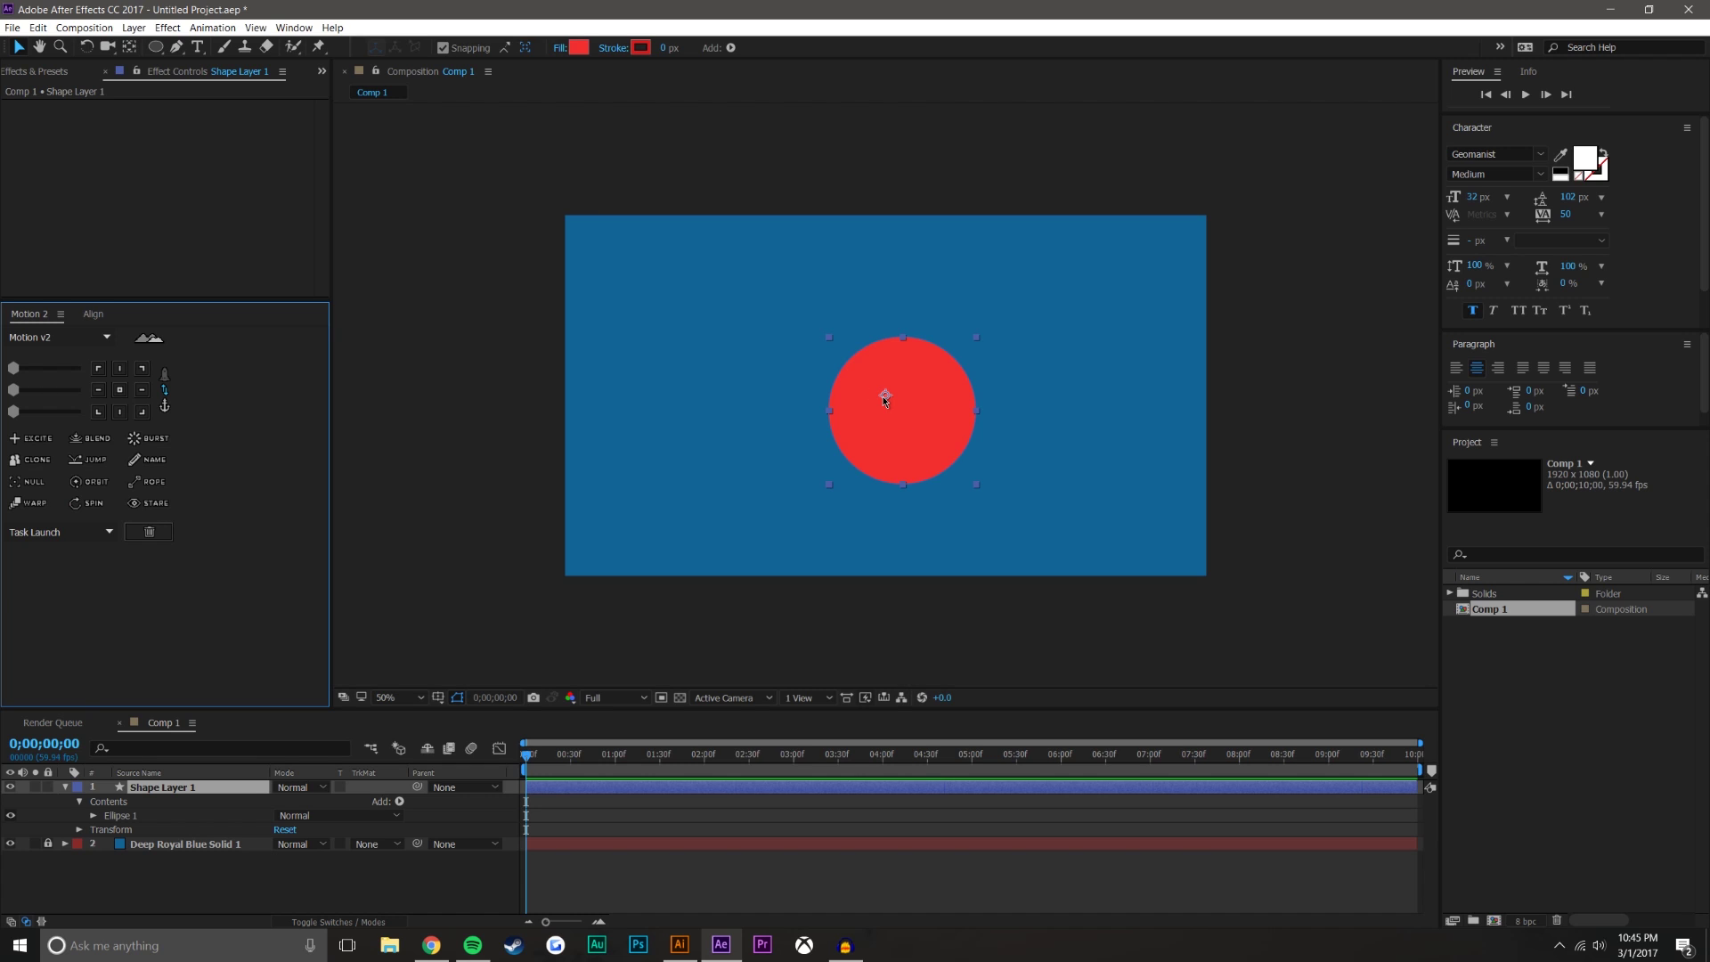
key(y)
drag(884, 400, 902, 409)
key(v)
Centre the circle vertically and horizontally in the composition.
click(93, 313)
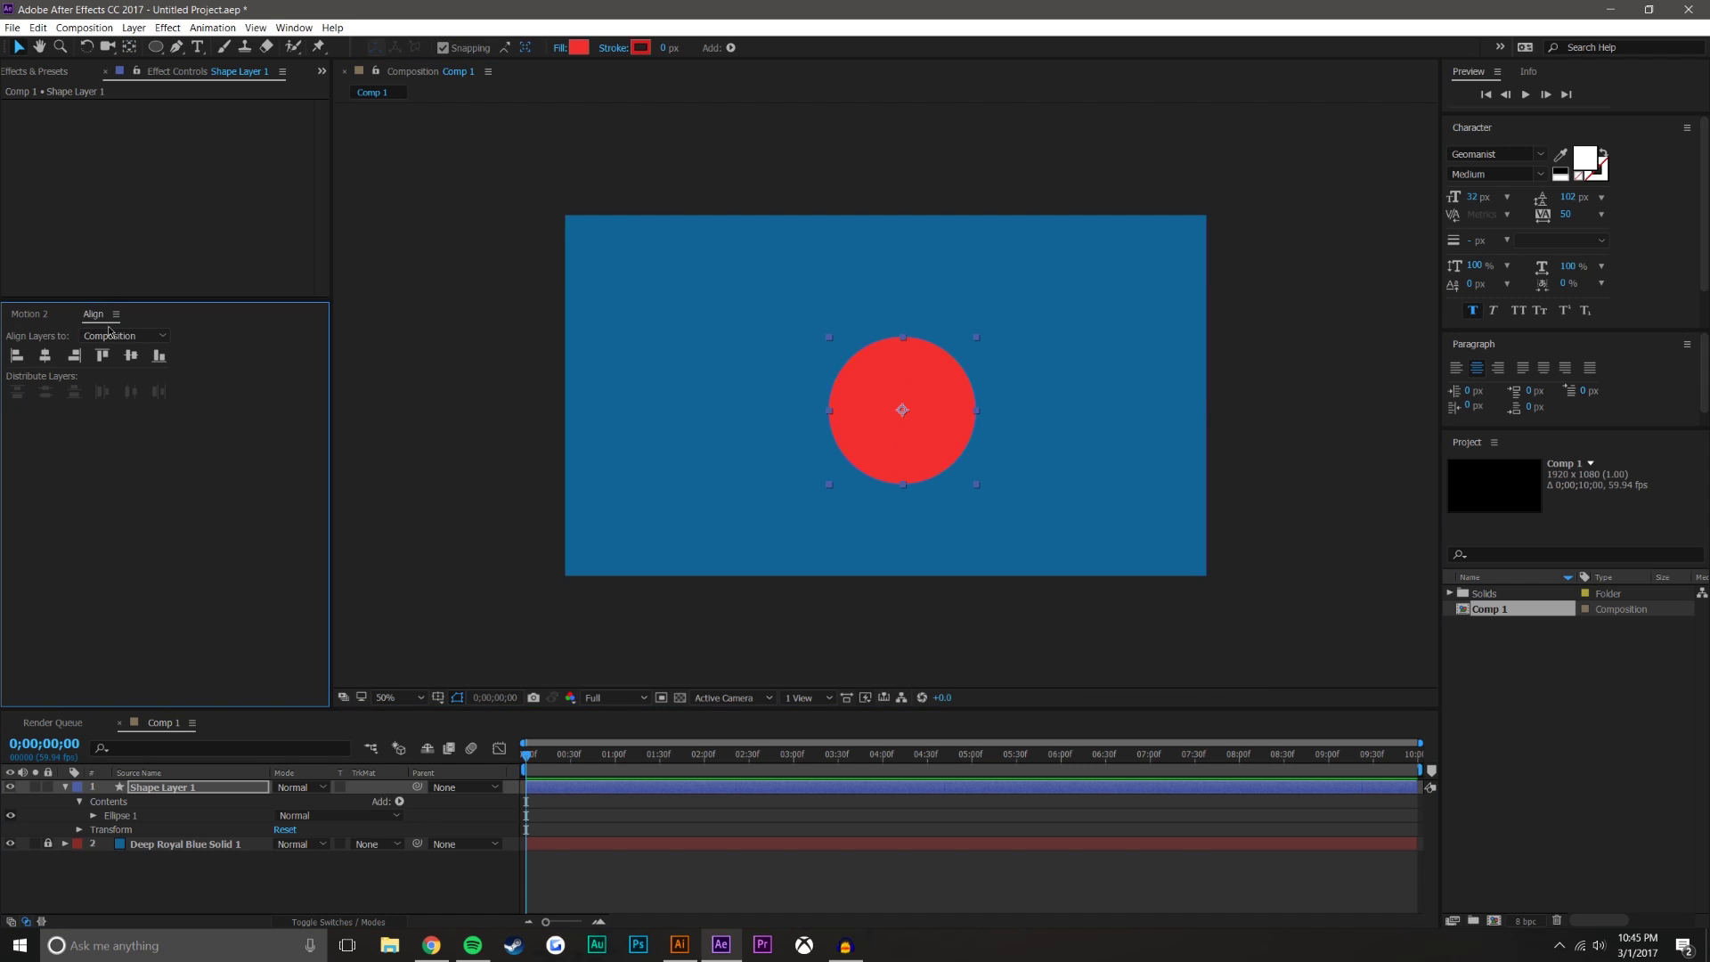
click(131, 355)
click(45, 356)
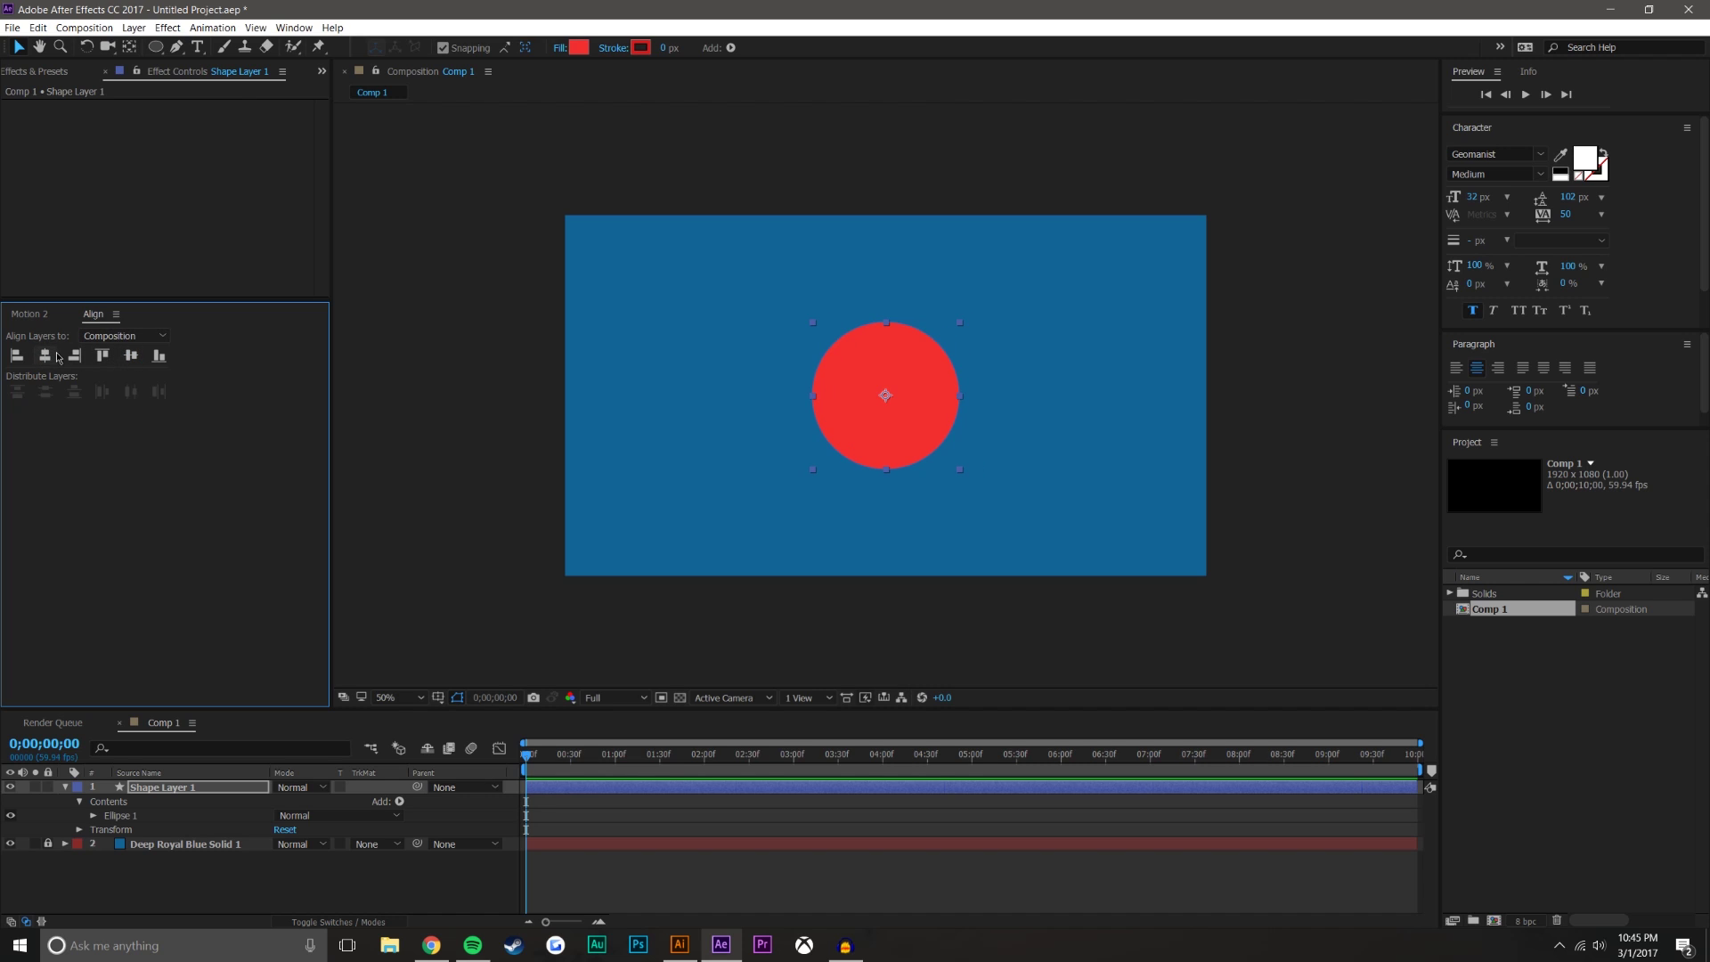
click(282, 32)
key(Escape)
Change the circle's fill colour to white and deselect its layer.
key(slash)
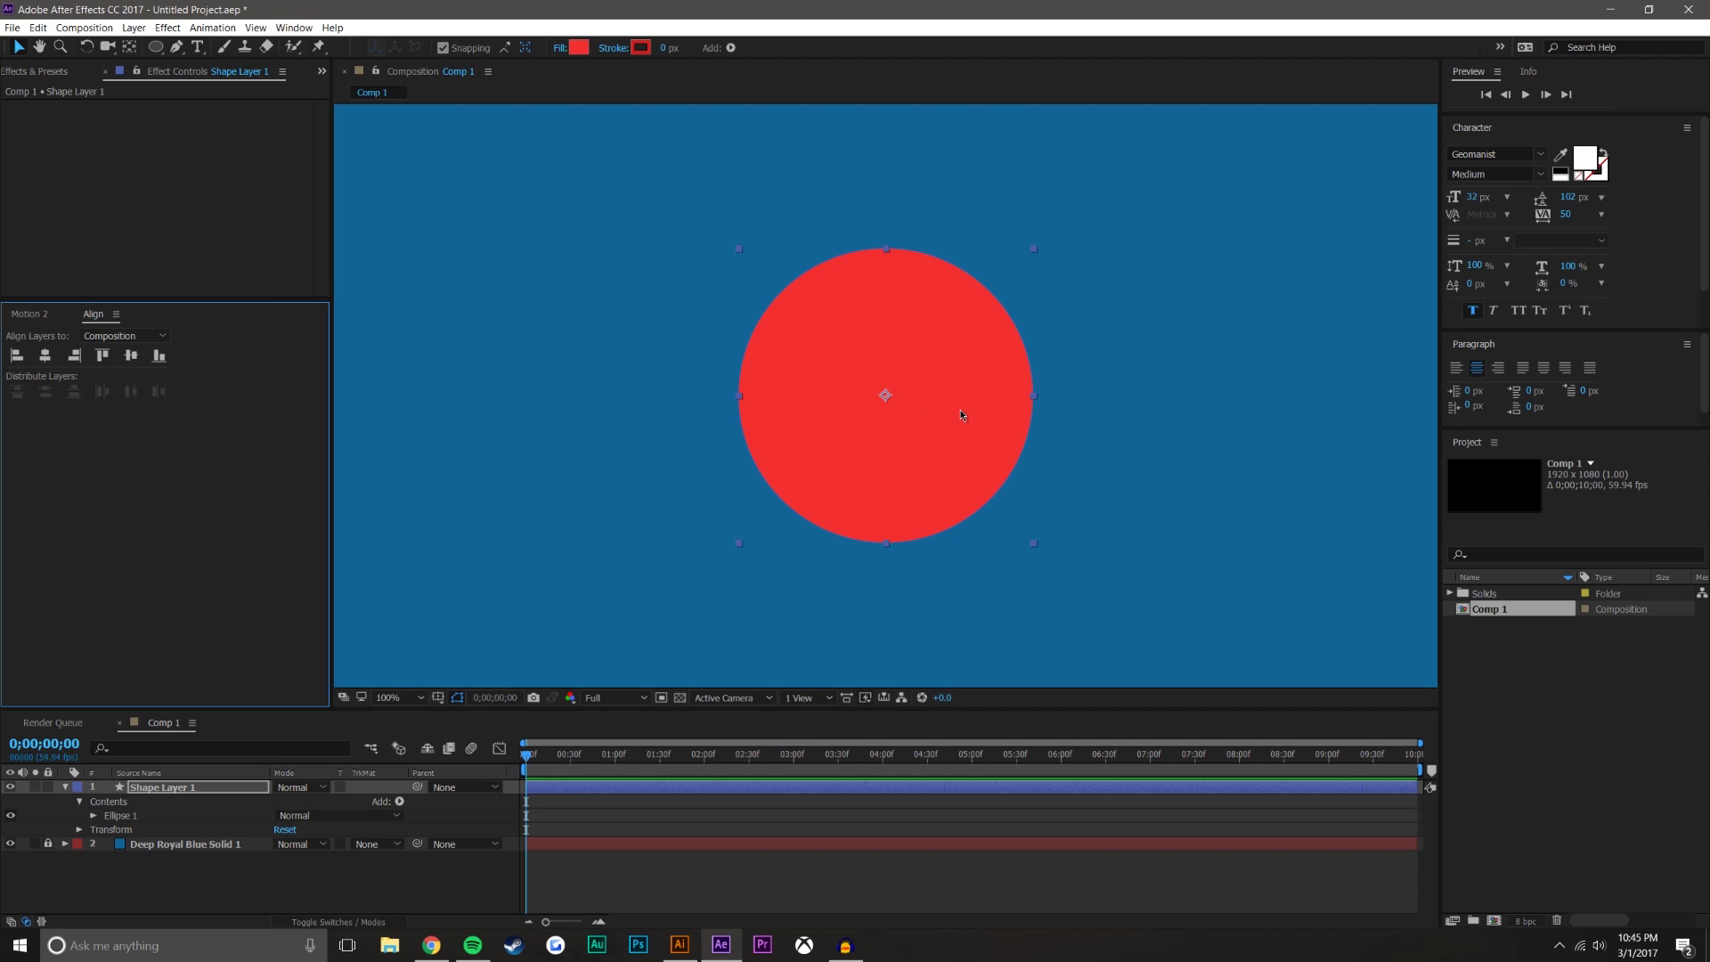
click(578, 48)
drag(1124, 574, 980, 498)
click(1381, 523)
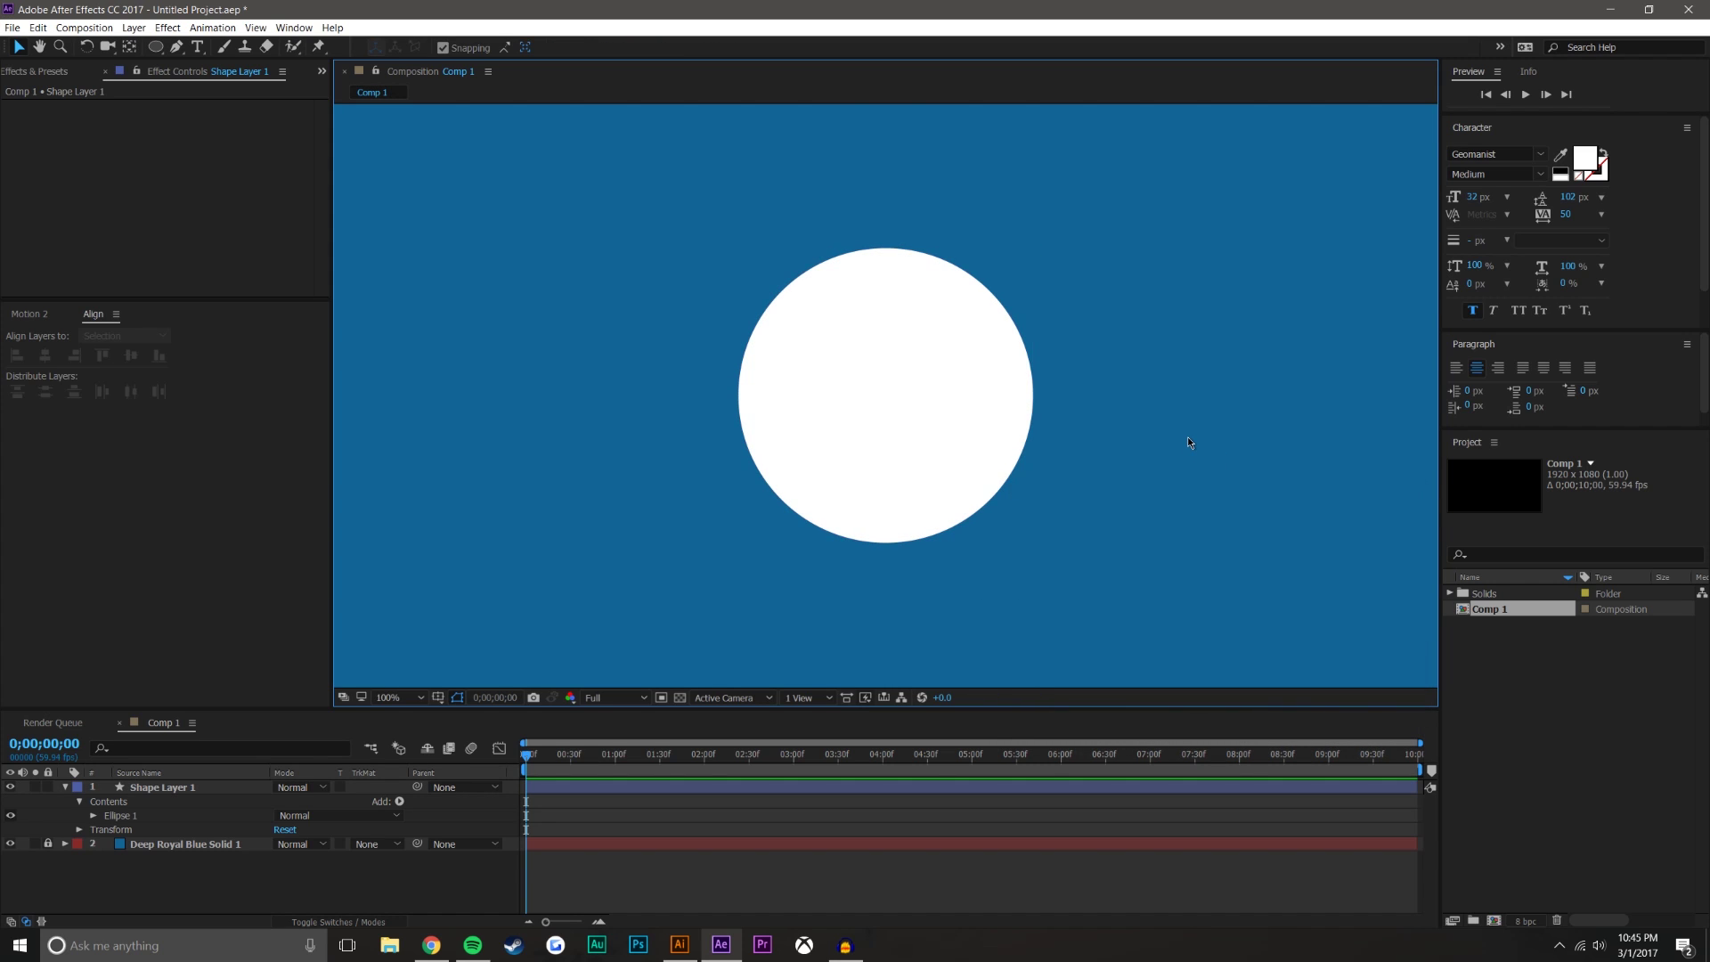
key(comma)
key(comma)
key(period)
key(period)
click(399, 891)
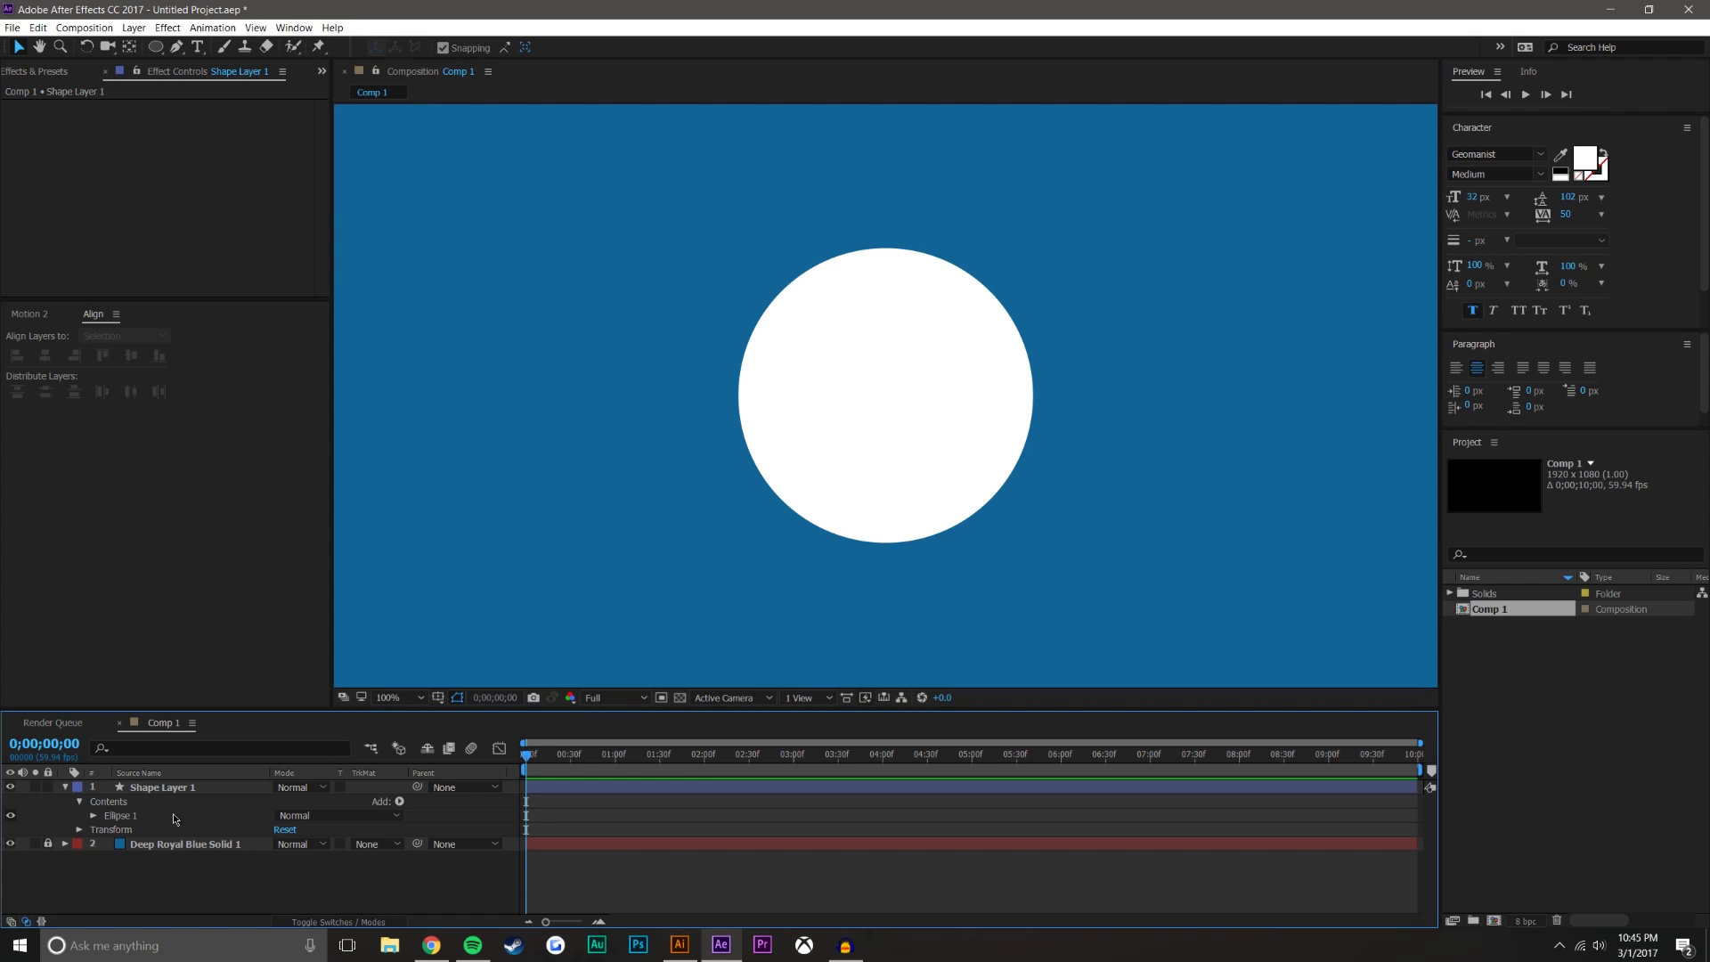
Add a new mask to Shape Layer 1 and reveal all of the mask's properties.
click(151, 789)
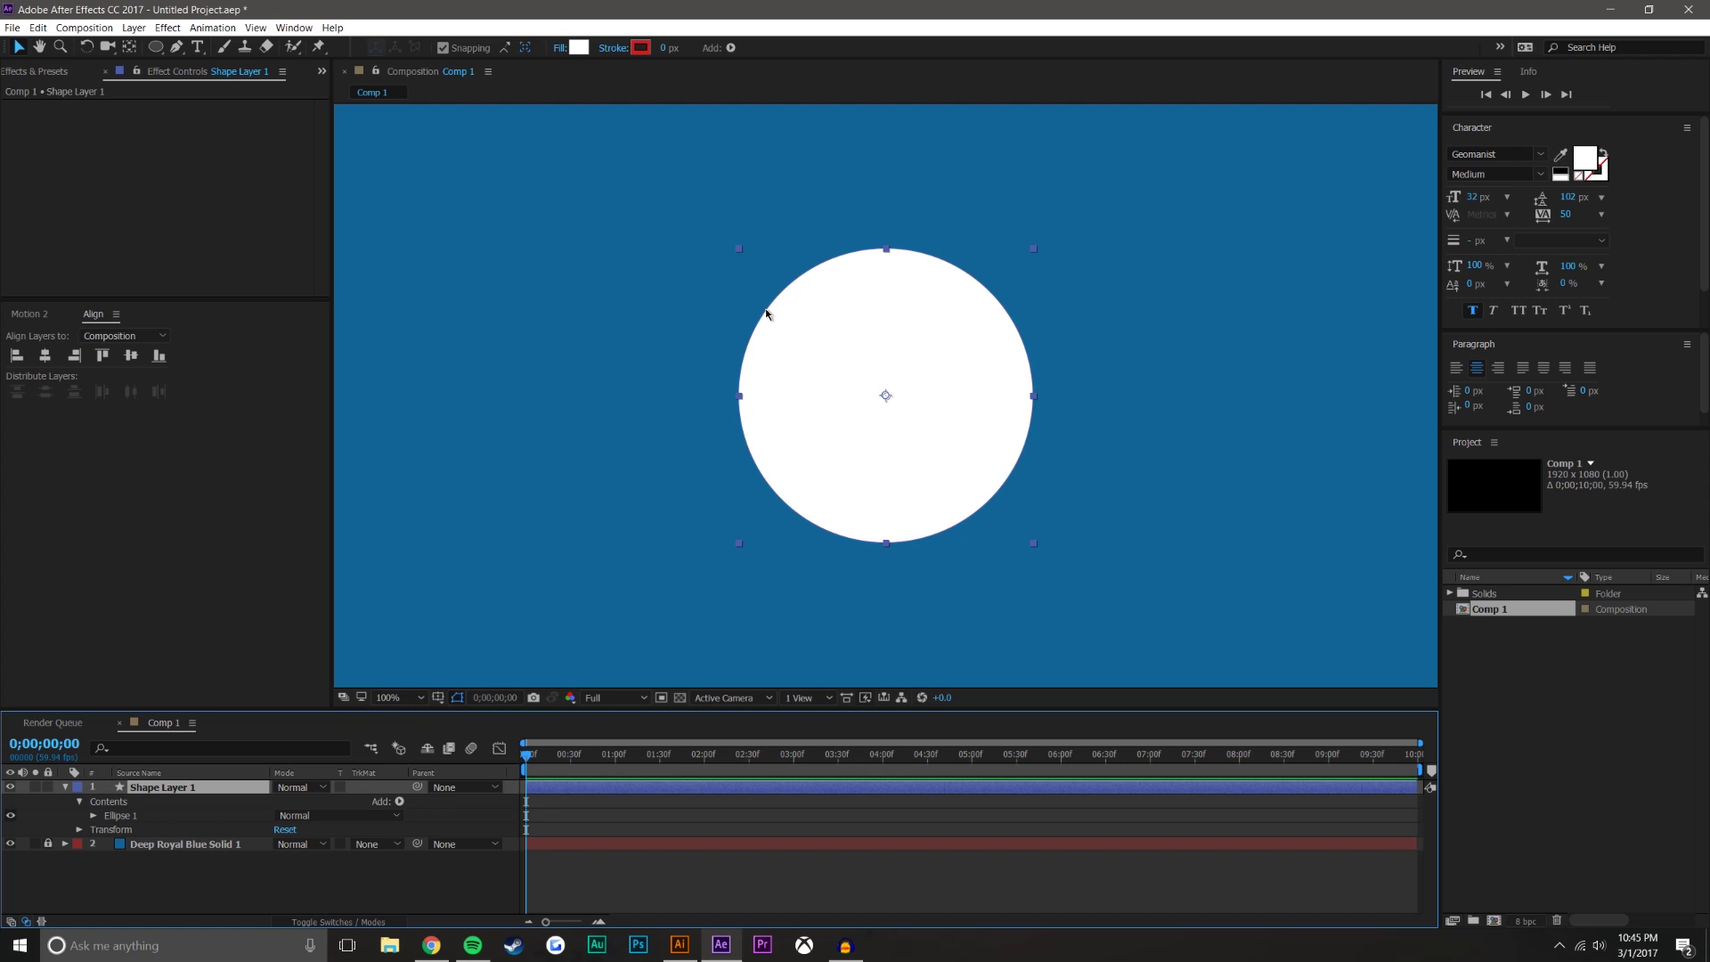
right_click(161, 789)
mouse_move(303, 211)
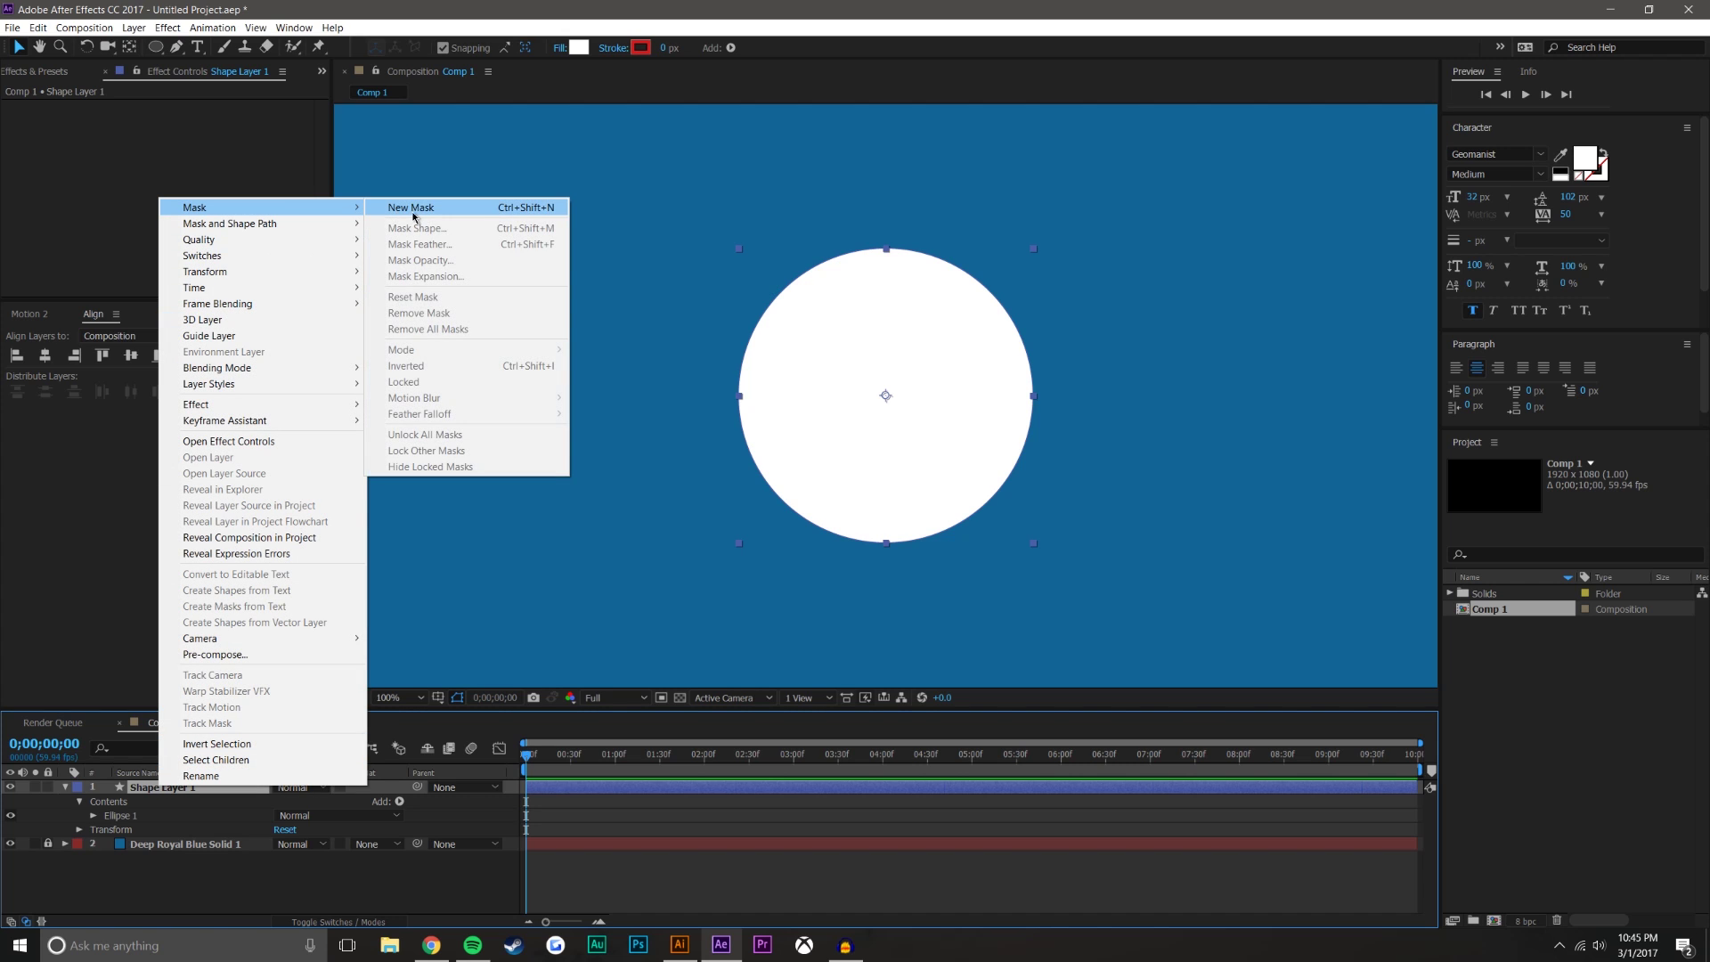
click(413, 214)
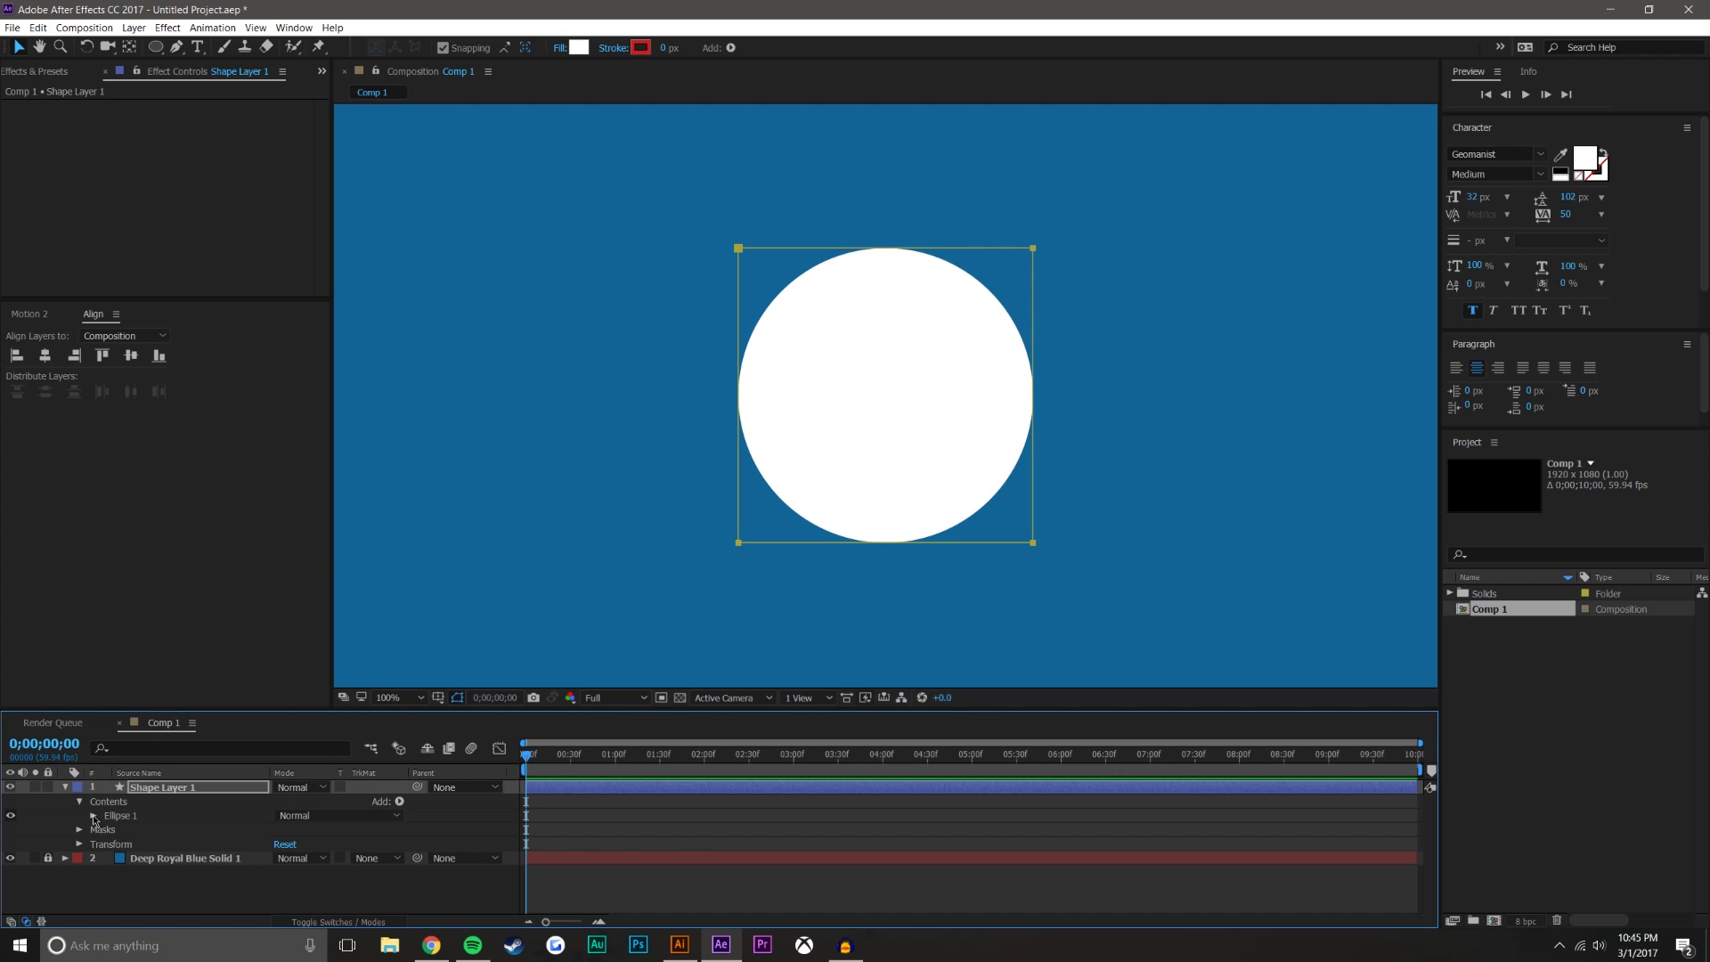
key(m)
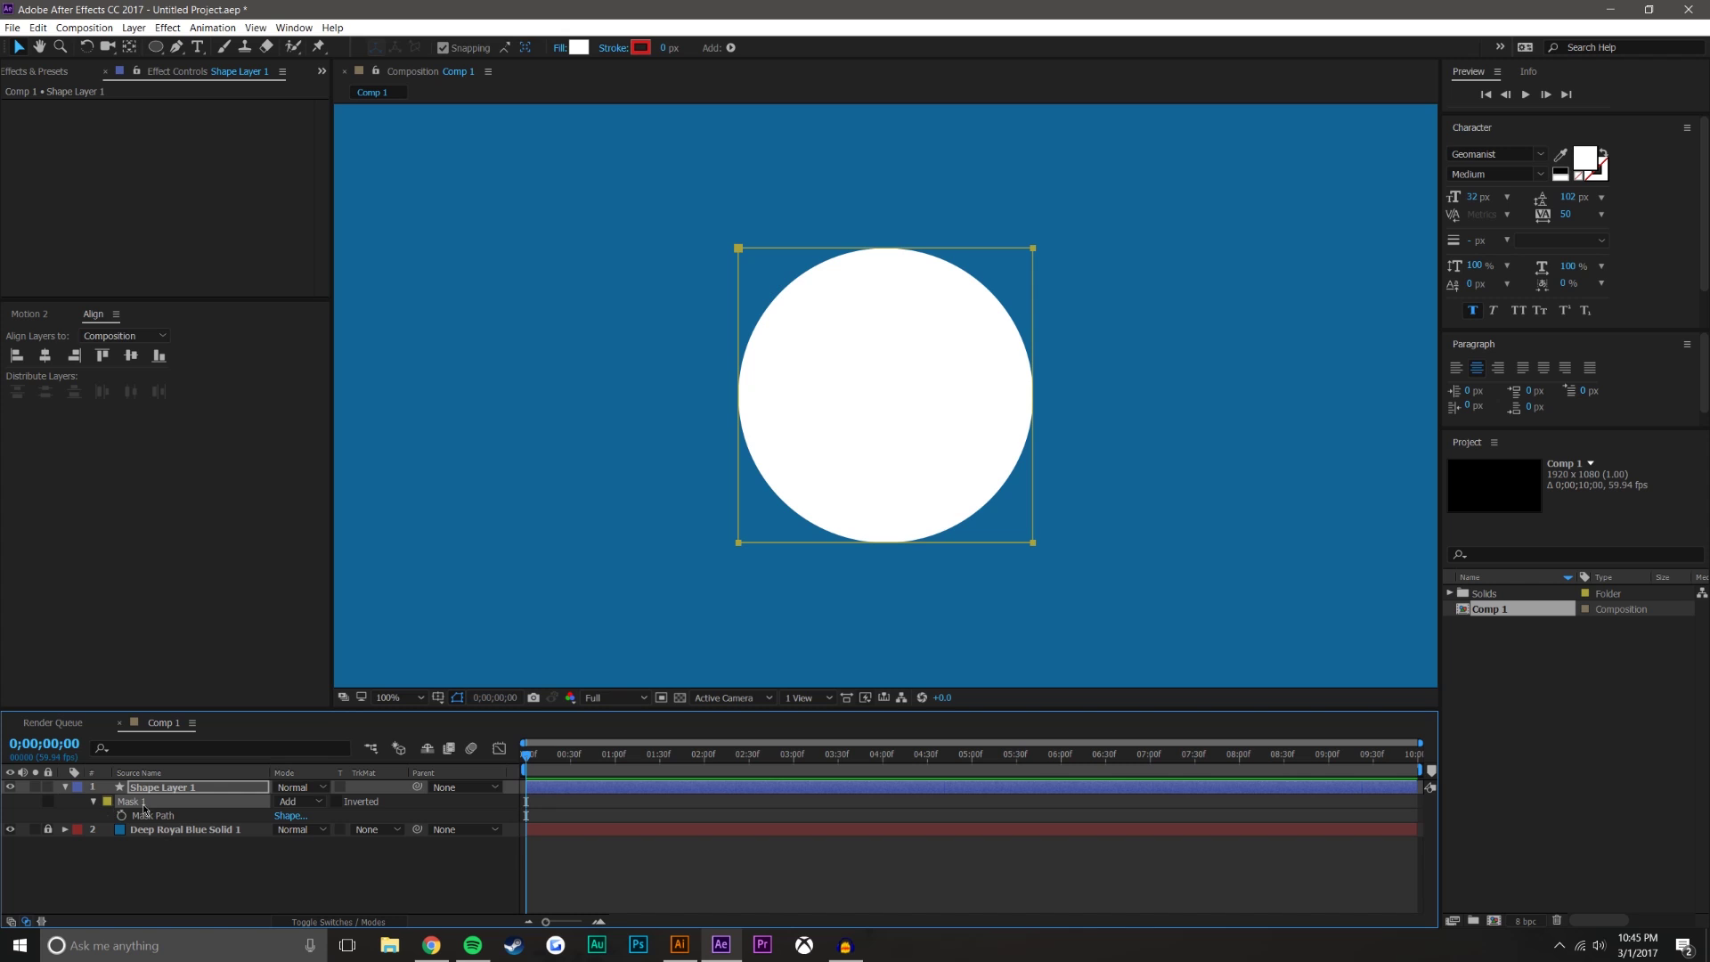
click(92, 802)
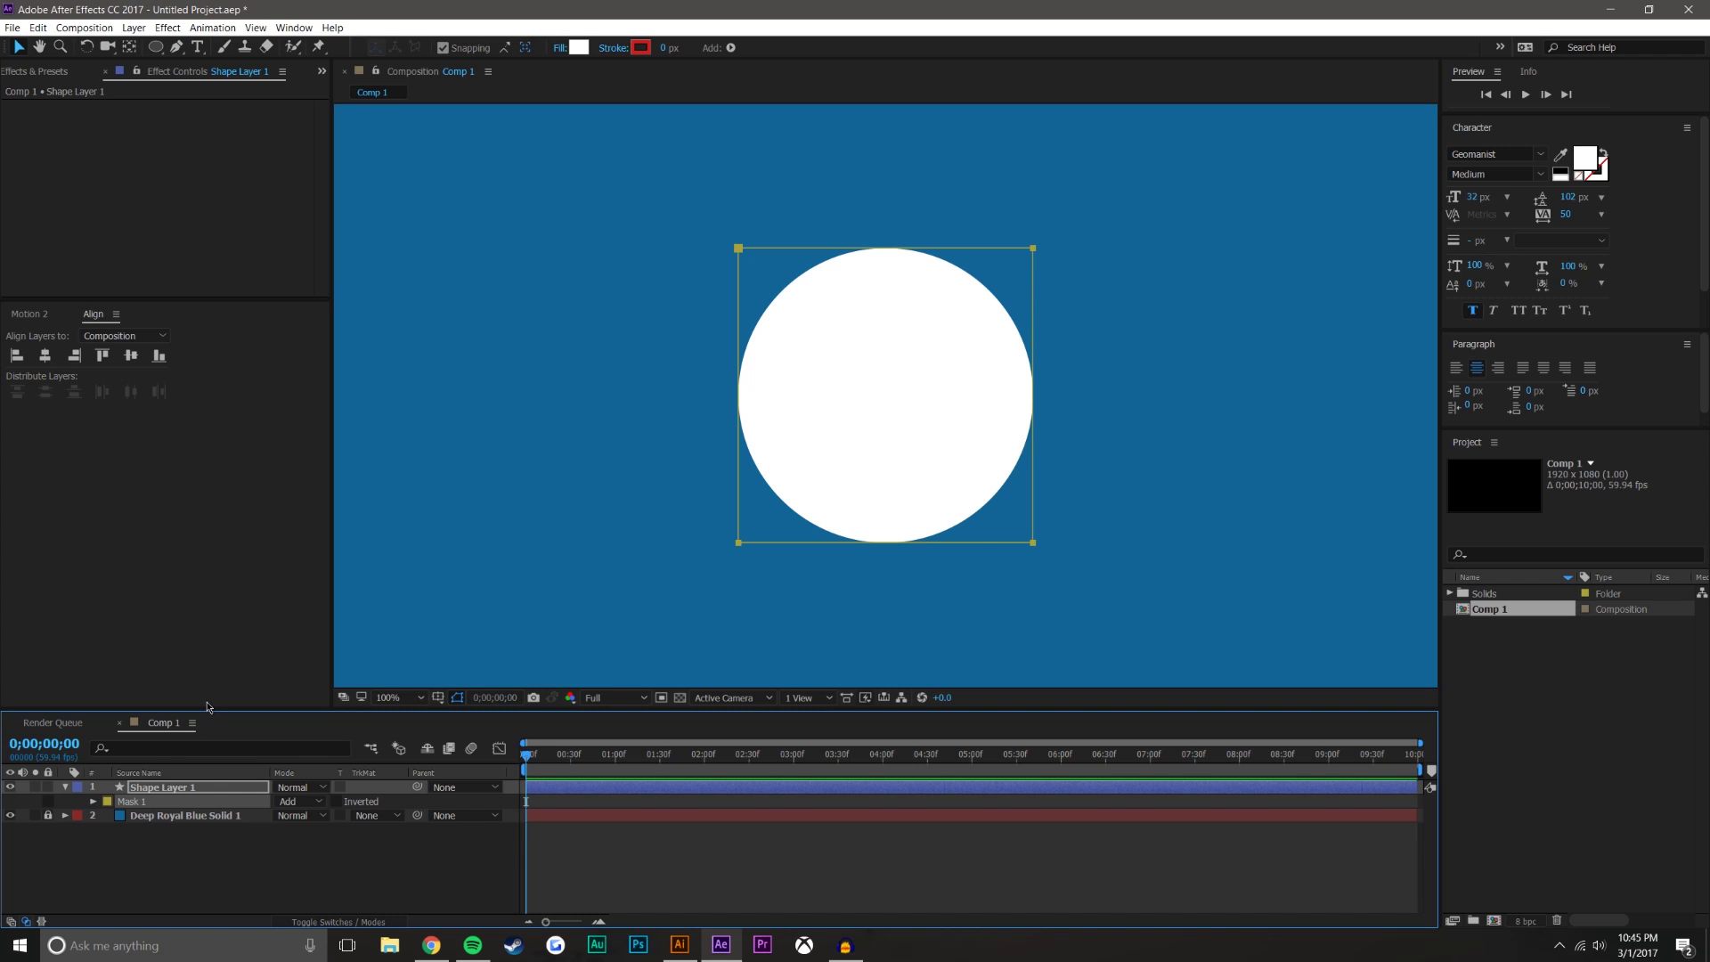
drag(203, 714, 156, 675)
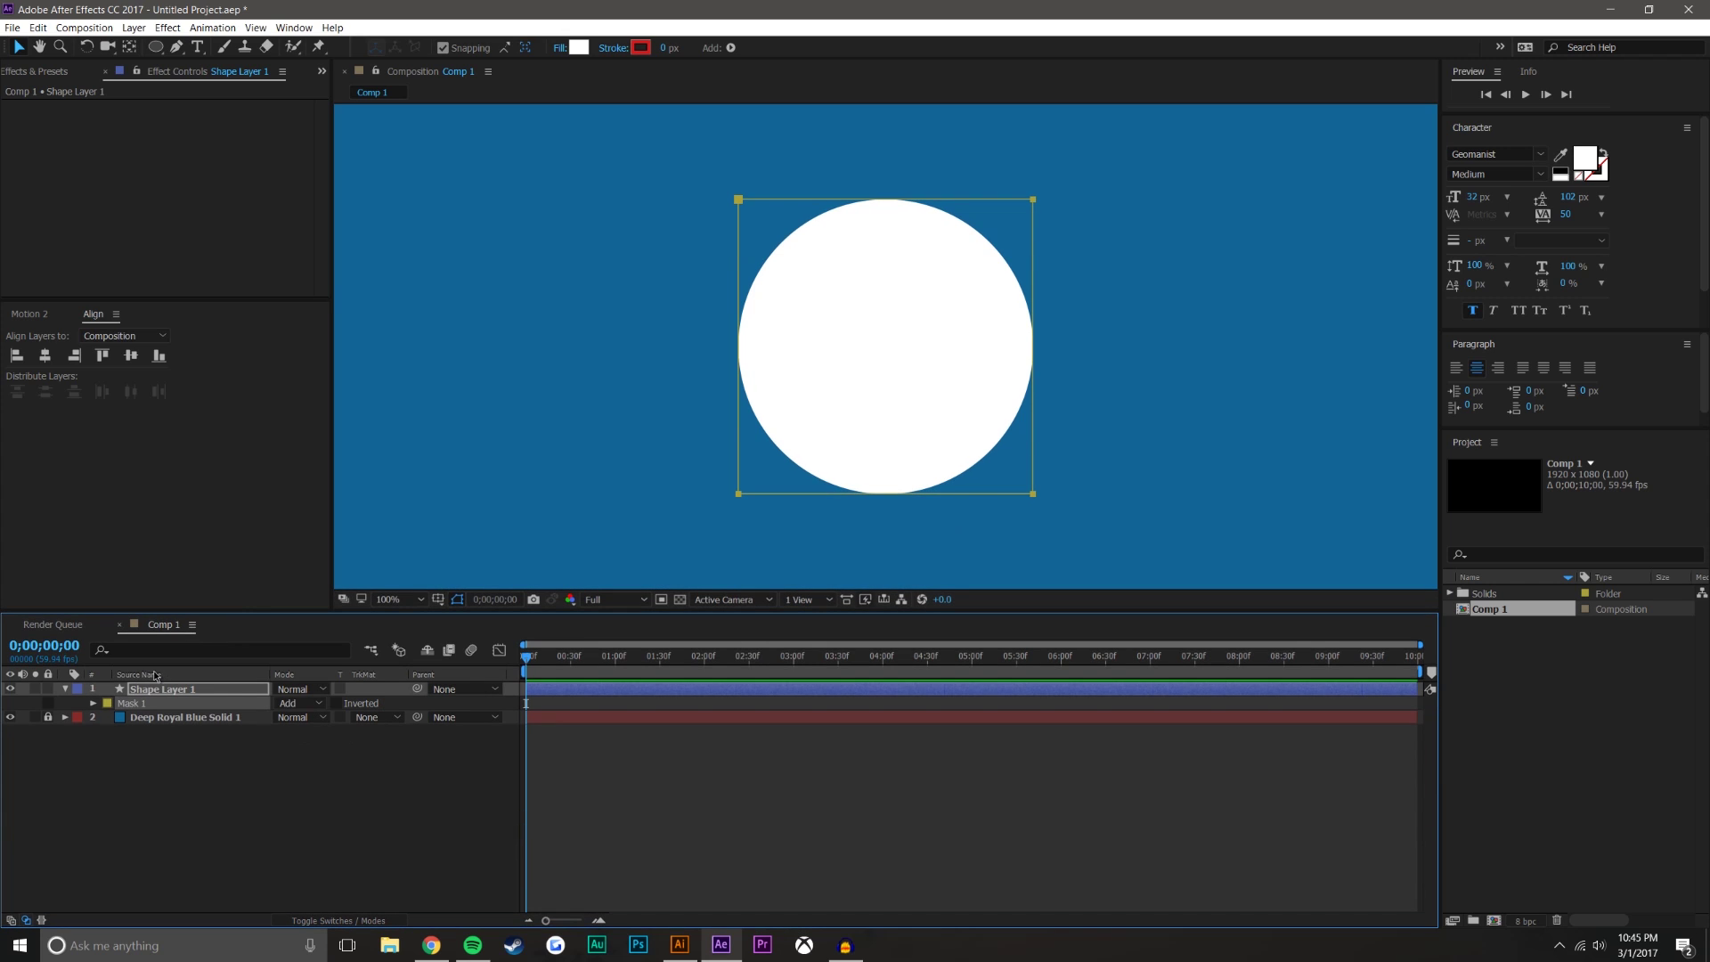
click(91, 704)
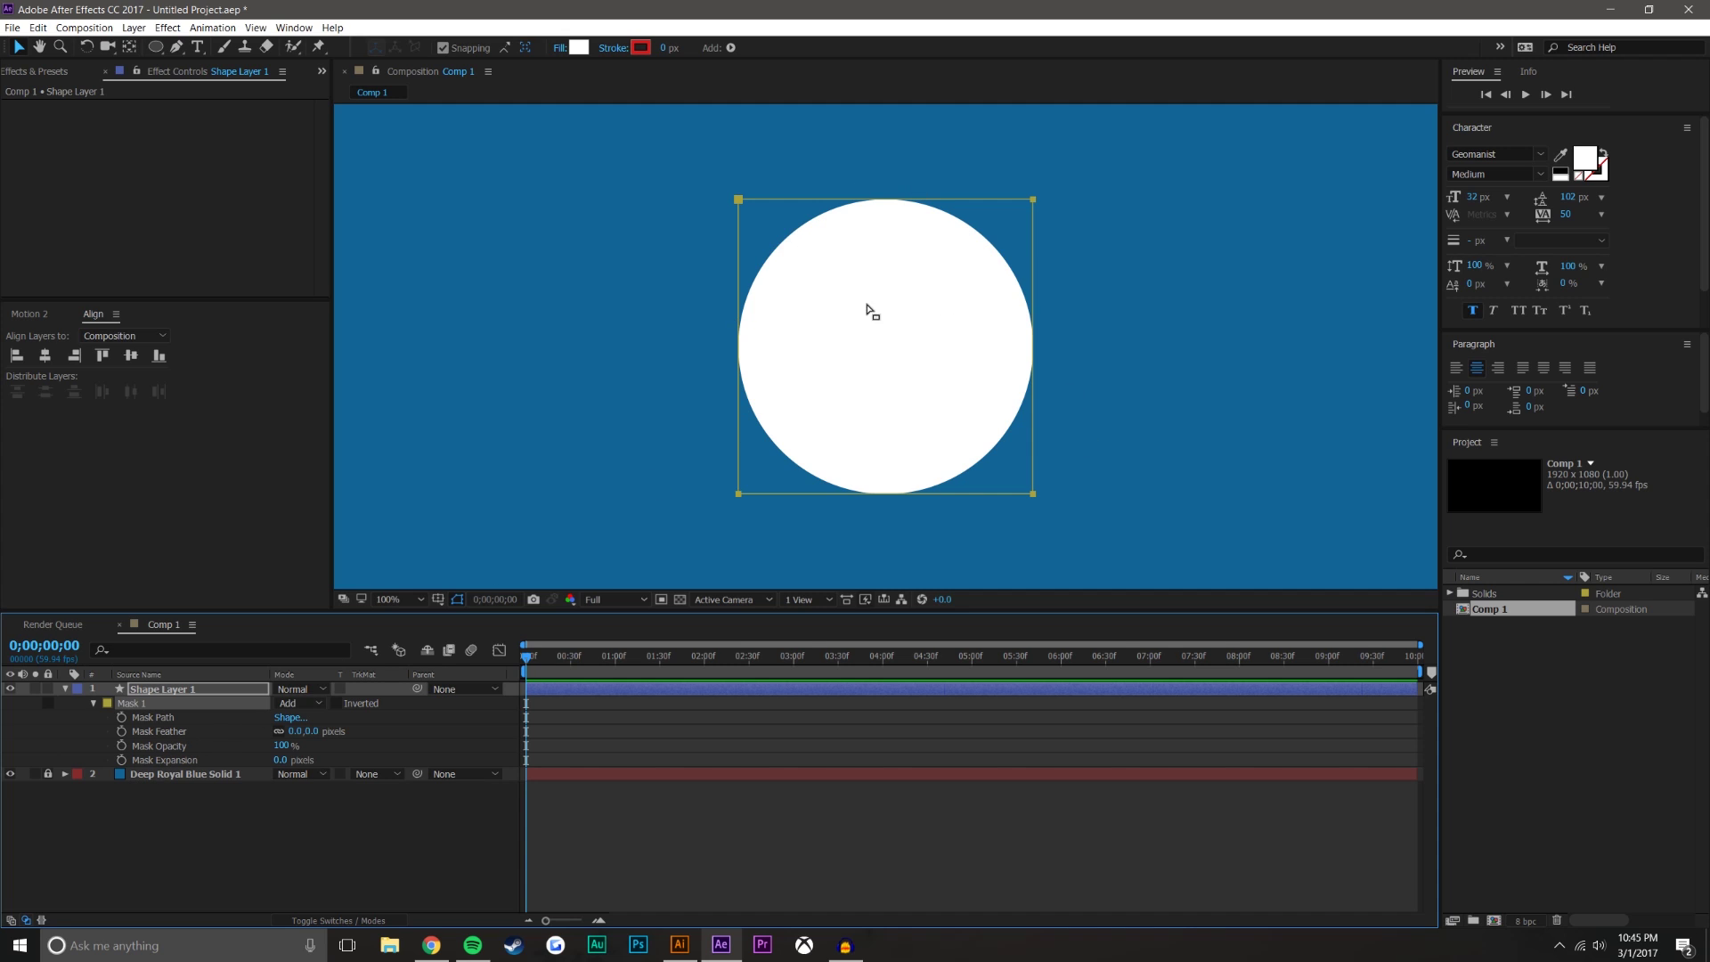
Reset the mask's shape from a rectangle to an ellipse.
click(285, 718)
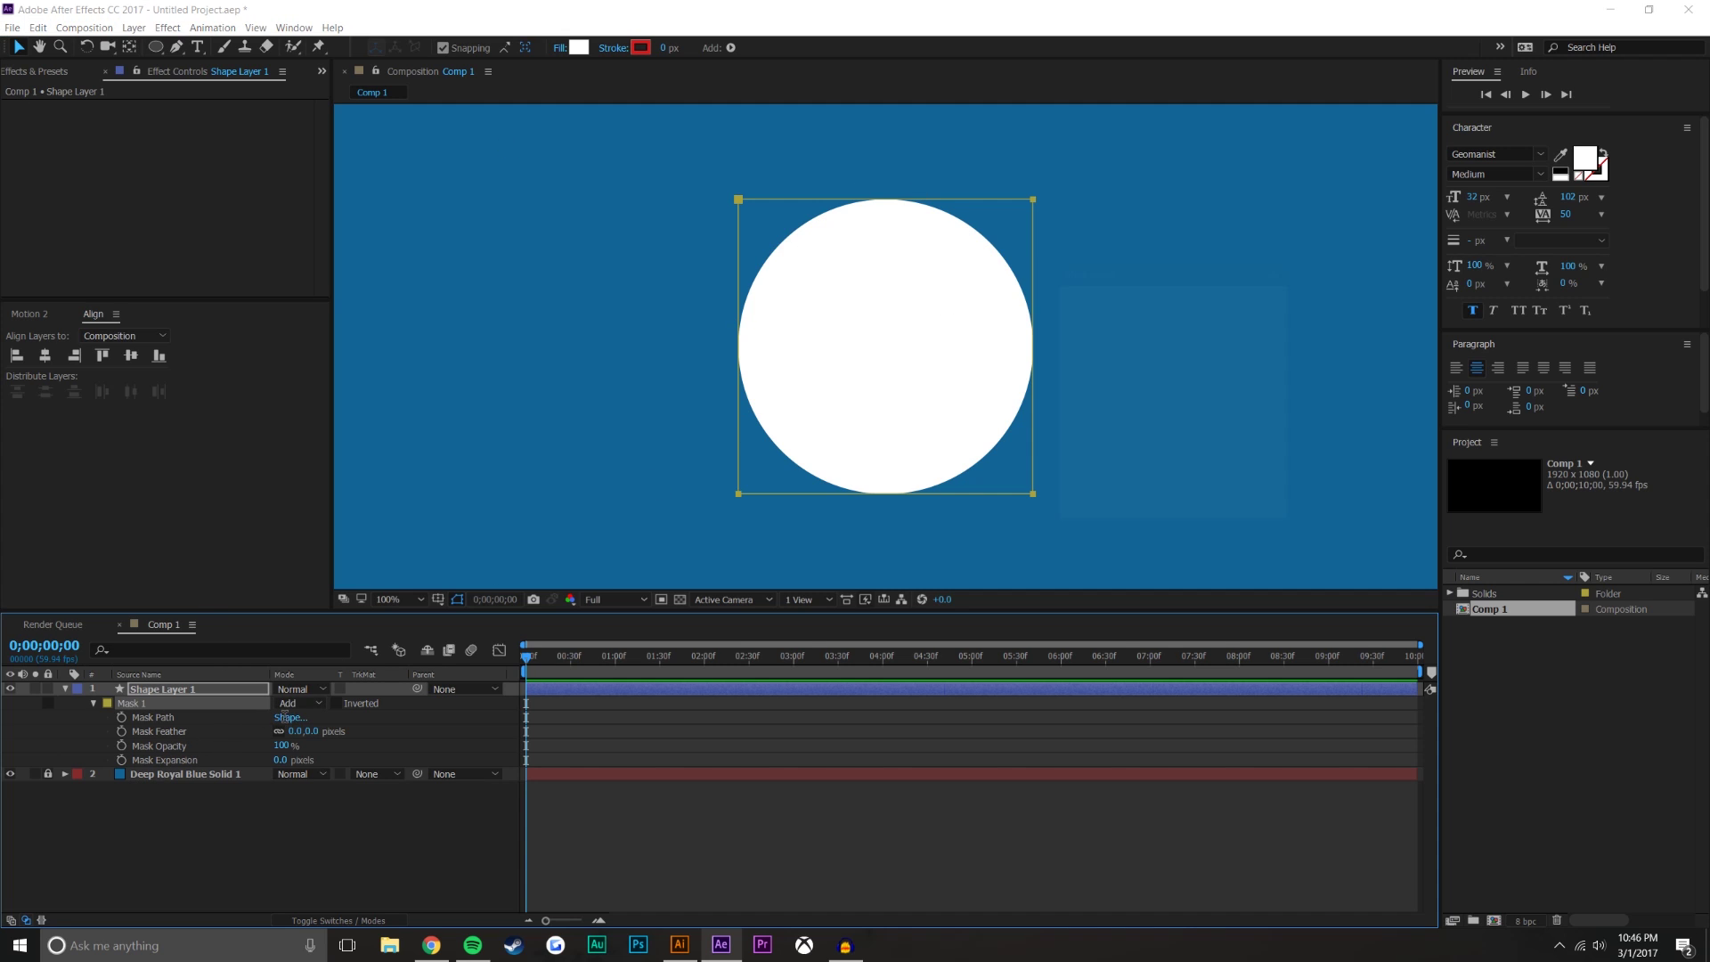
click(1113, 462)
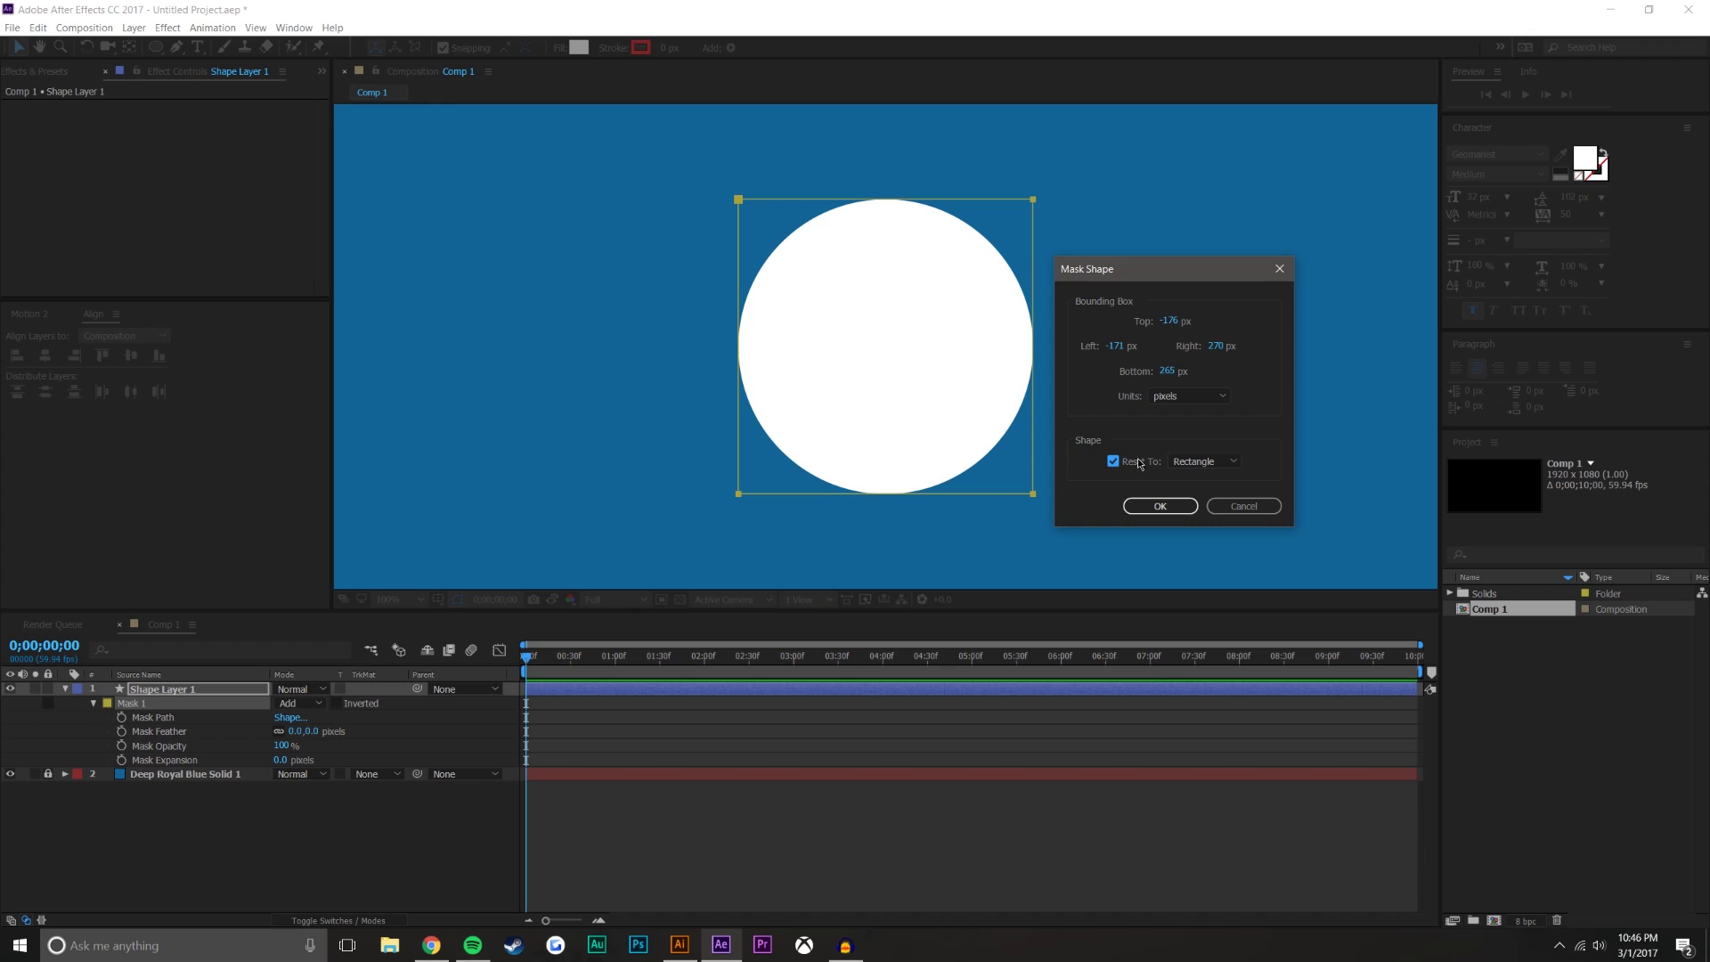
click(1205, 461)
click(1218, 496)
click(1158, 506)
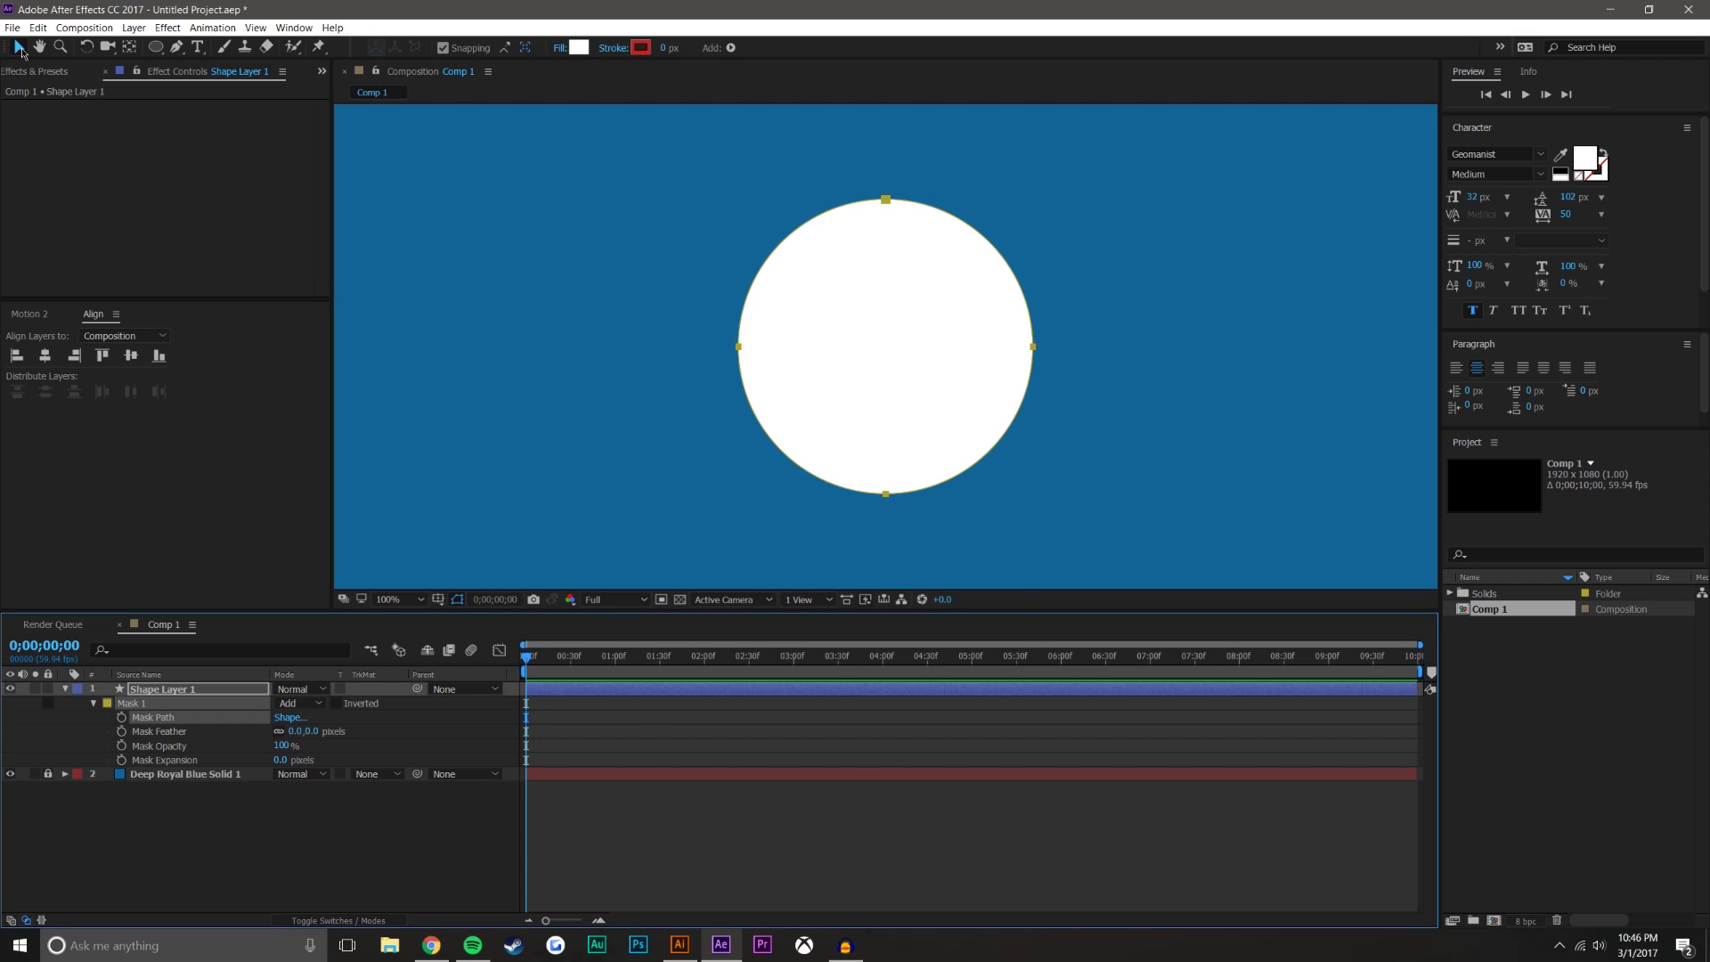
Try out a different mask expansion on the circle's elliptical mask.
click(253, 873)
mouse_move(279, 760)
mouse_down()
mouse_move(249, 771)
mouse_move(285, 777)
mouse_move(210, 789)
mouse_move(374, 785)
mouse_up()
click(366, 807)
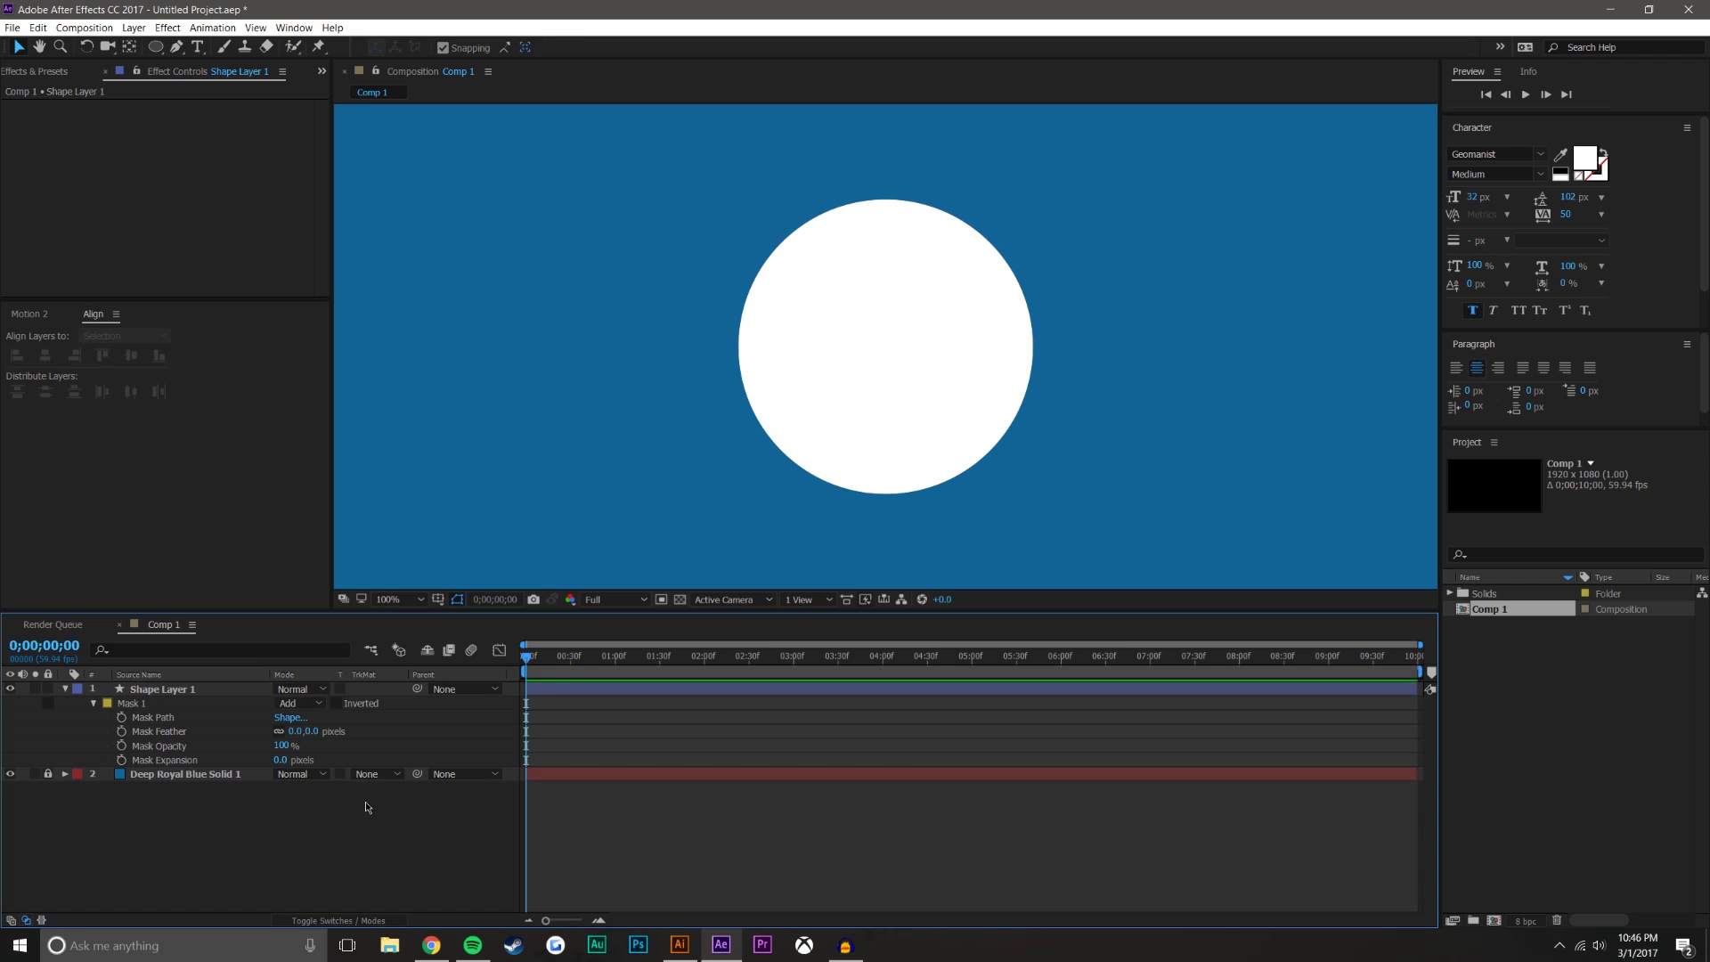
Invert Mask 1 on the circle and lower its mask expansion to -648 pixels.
click(247, 690)
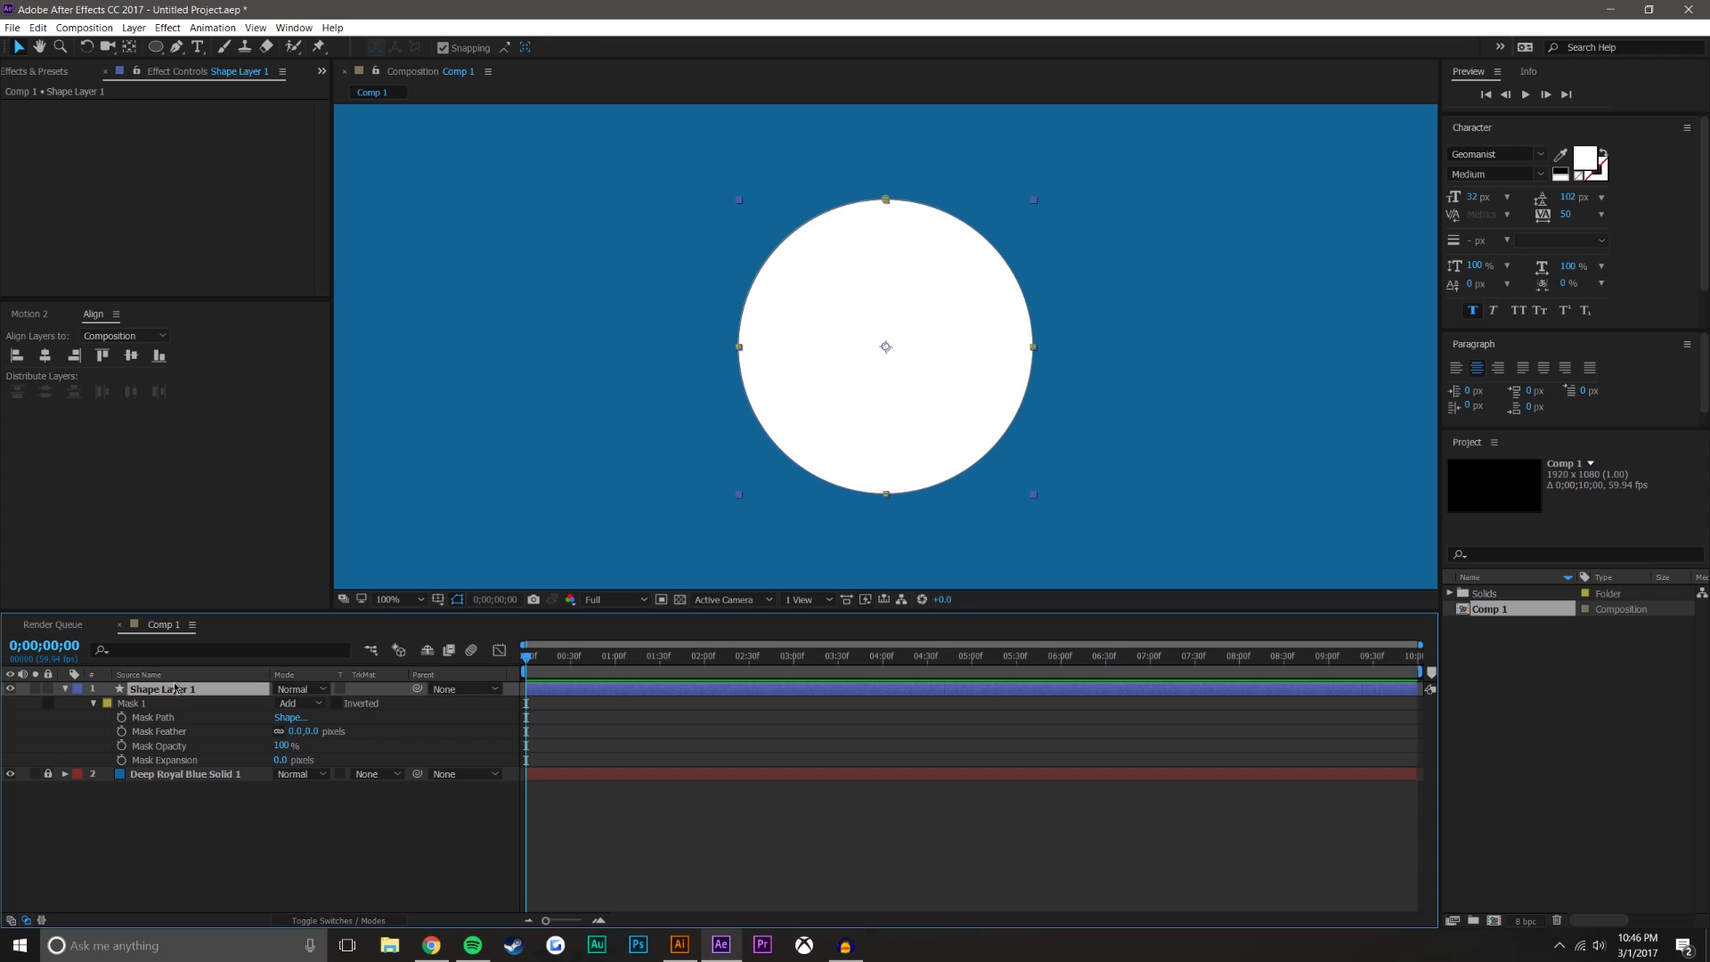
click(337, 704)
drag(284, 760, 107, 764)
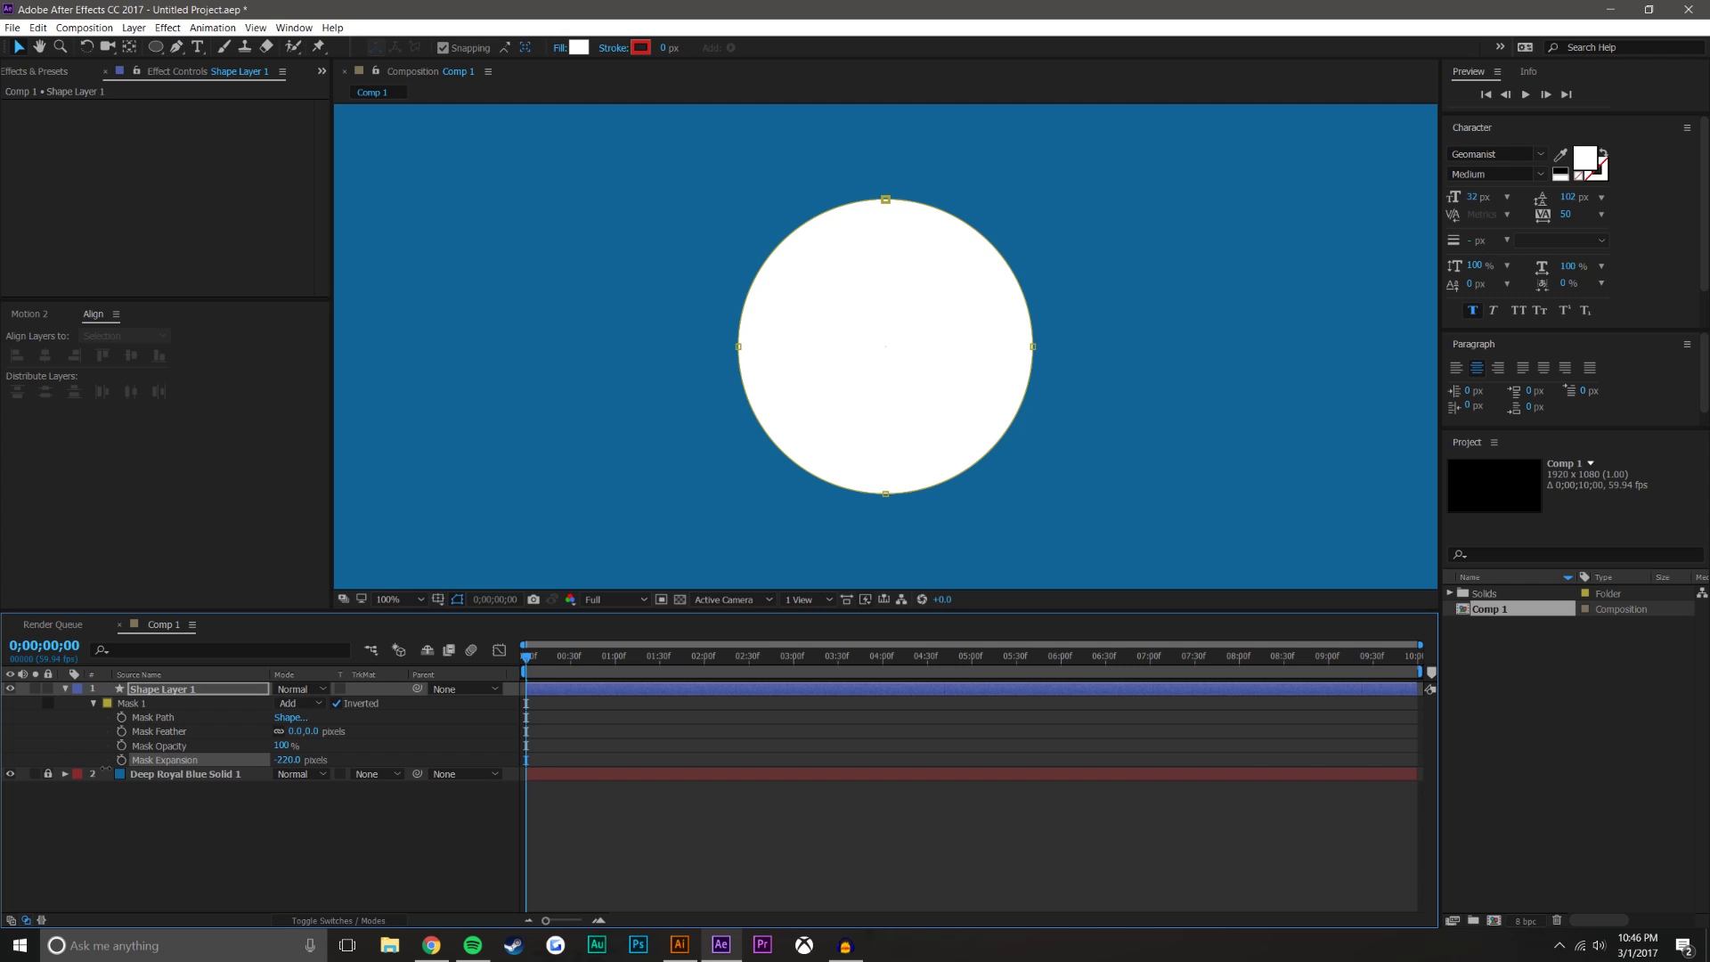
click(422, 836)
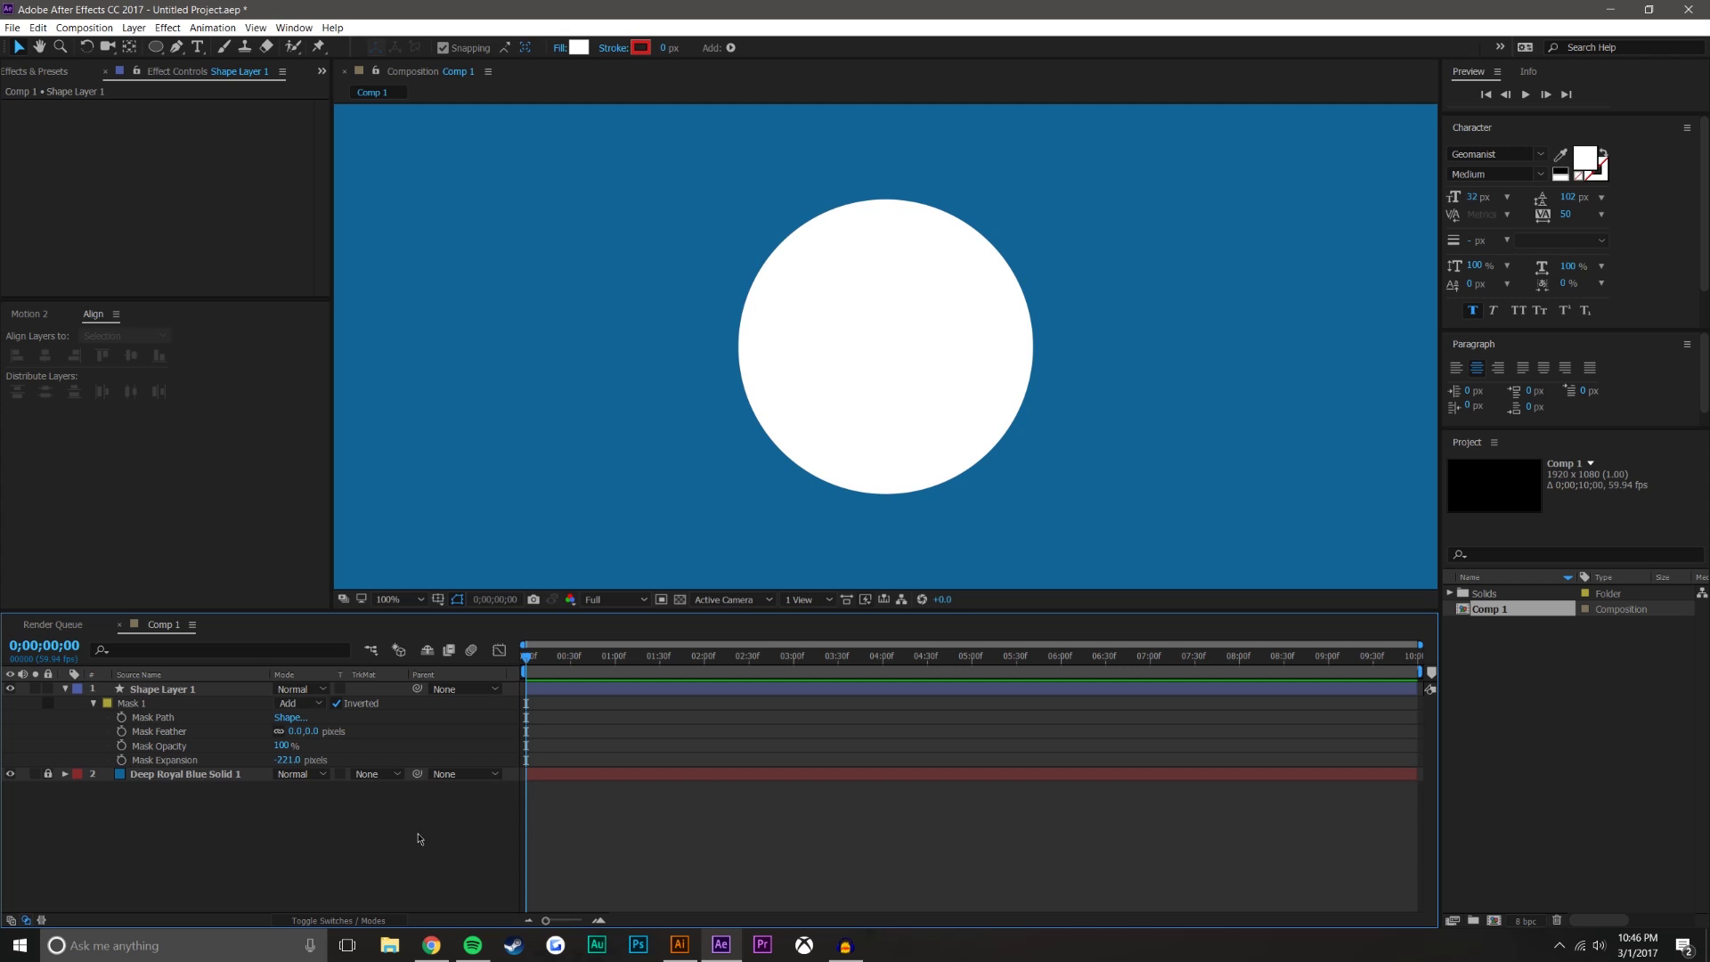
drag(290, 760, 1, 829)
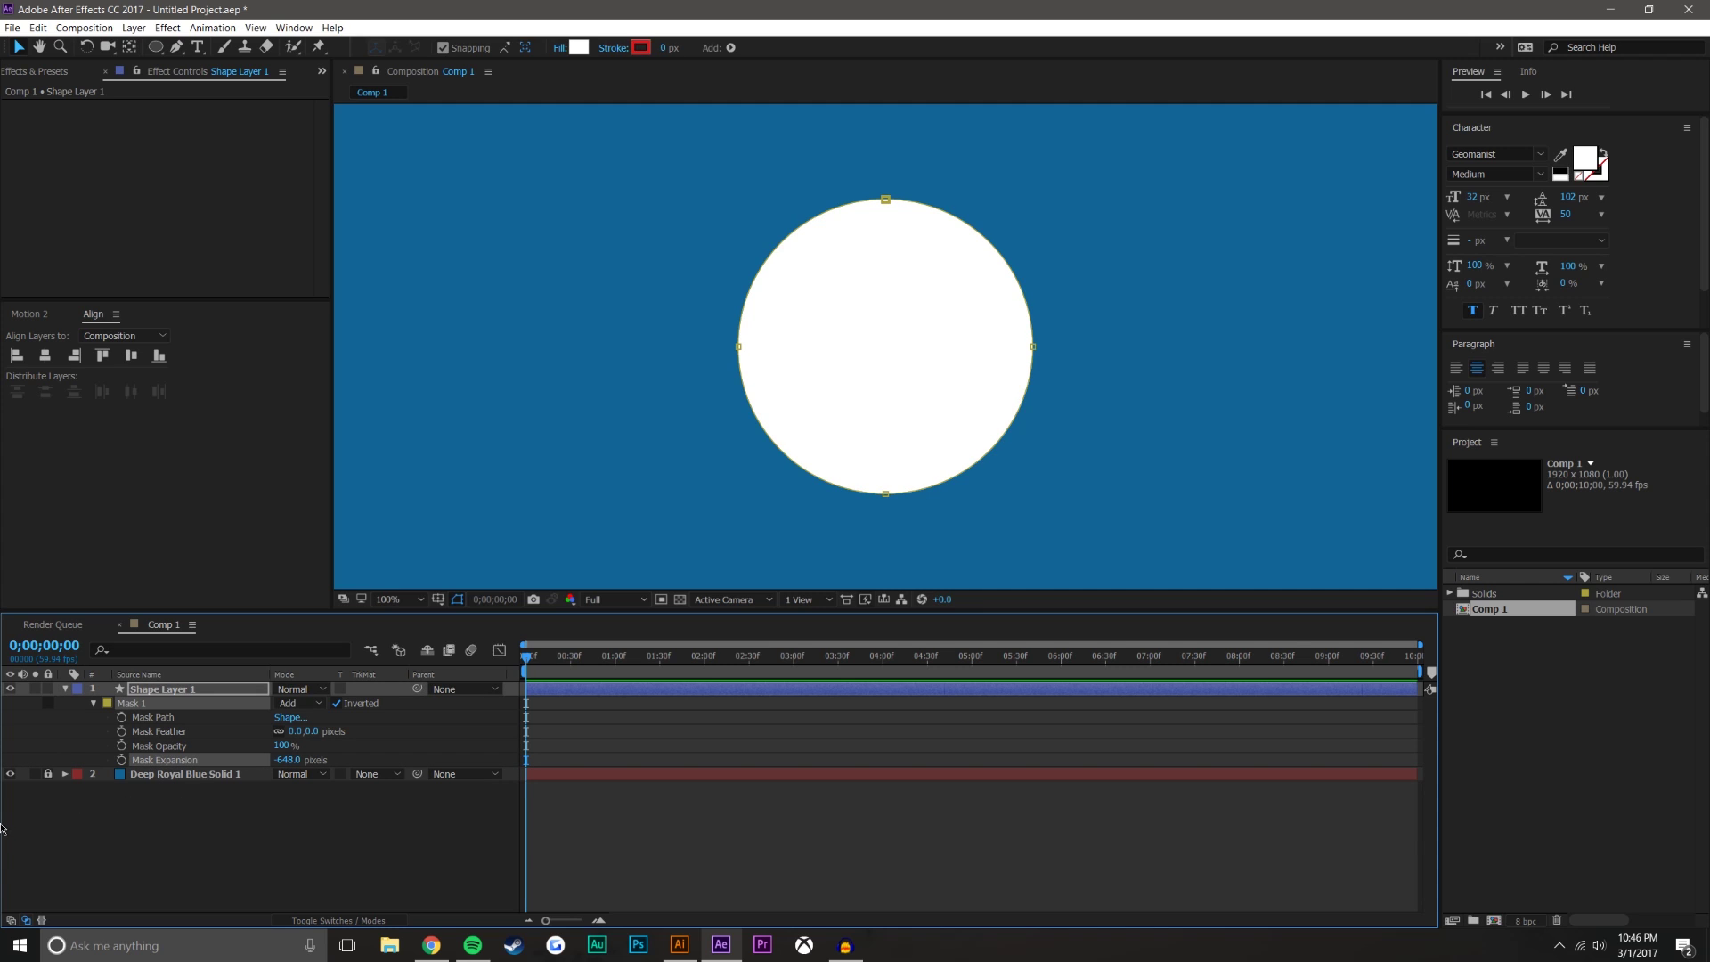
Raise the circle's Mask 1 expansion to -220.5 pixels, the point where the inverted mask leaves the circle fully filled.
key(ctrl+z)
click(552, 496)
mouse_move(287, 760)
mouse_down()
mouse_move(316, 755)
mouse_move(283, 759)
mouse_up()
drag(288, 758, 345, 764)
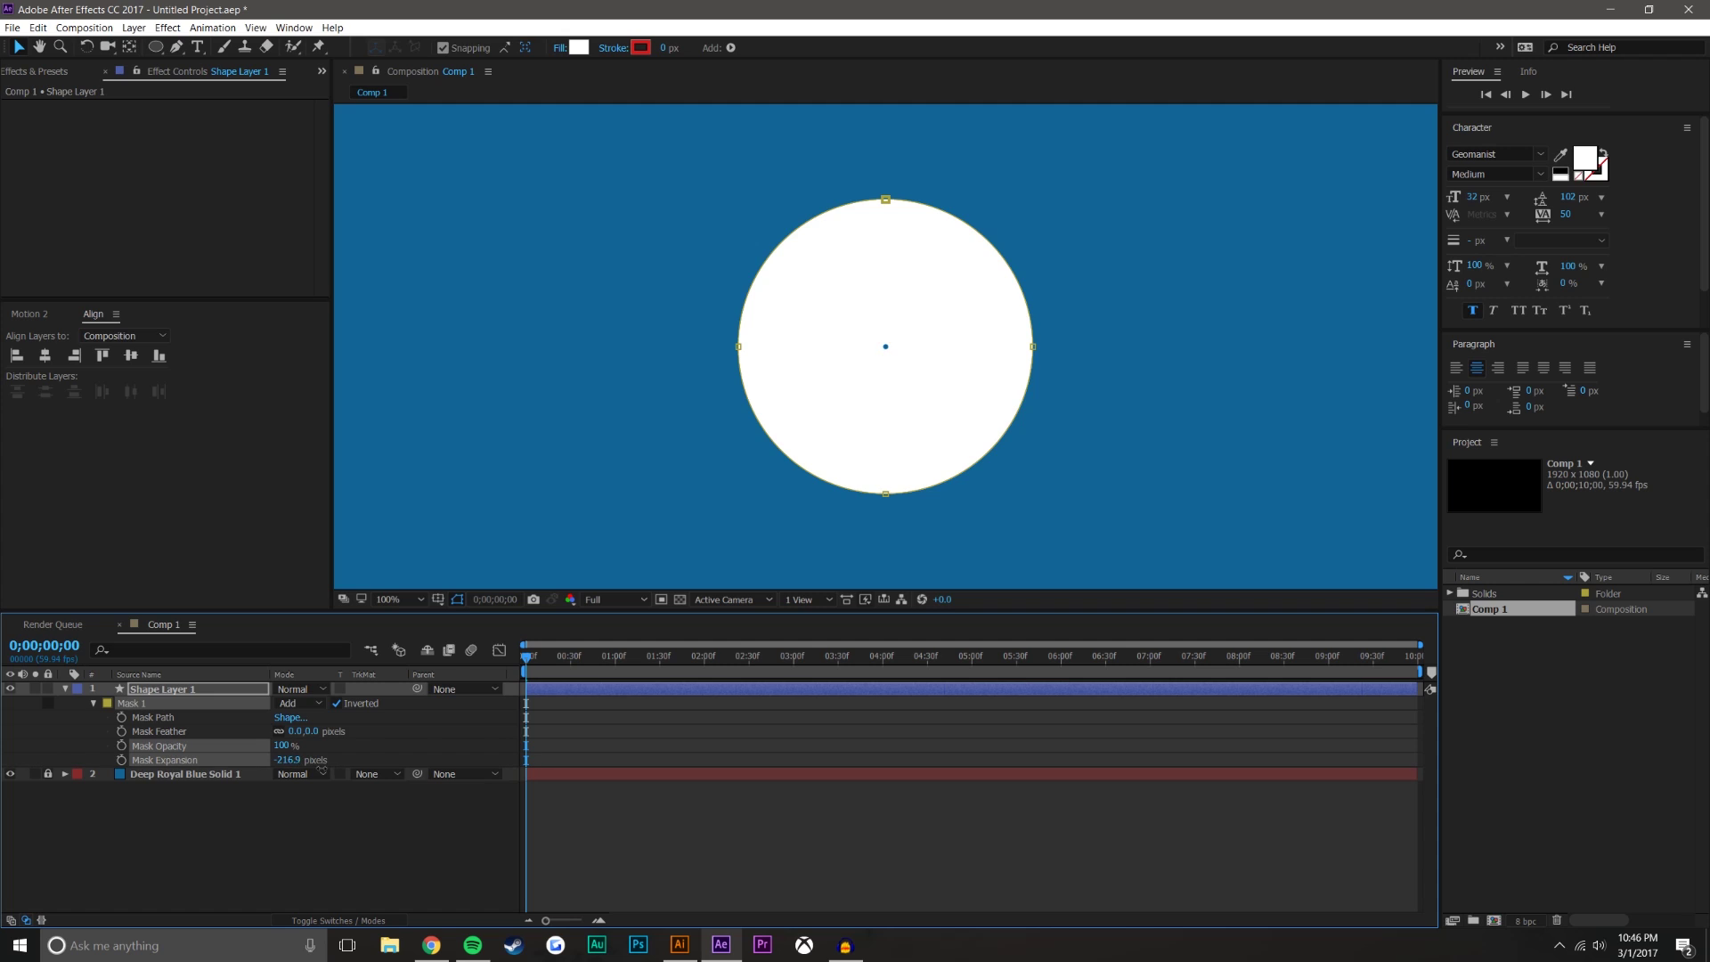
drag(296, 774, 294, 774)
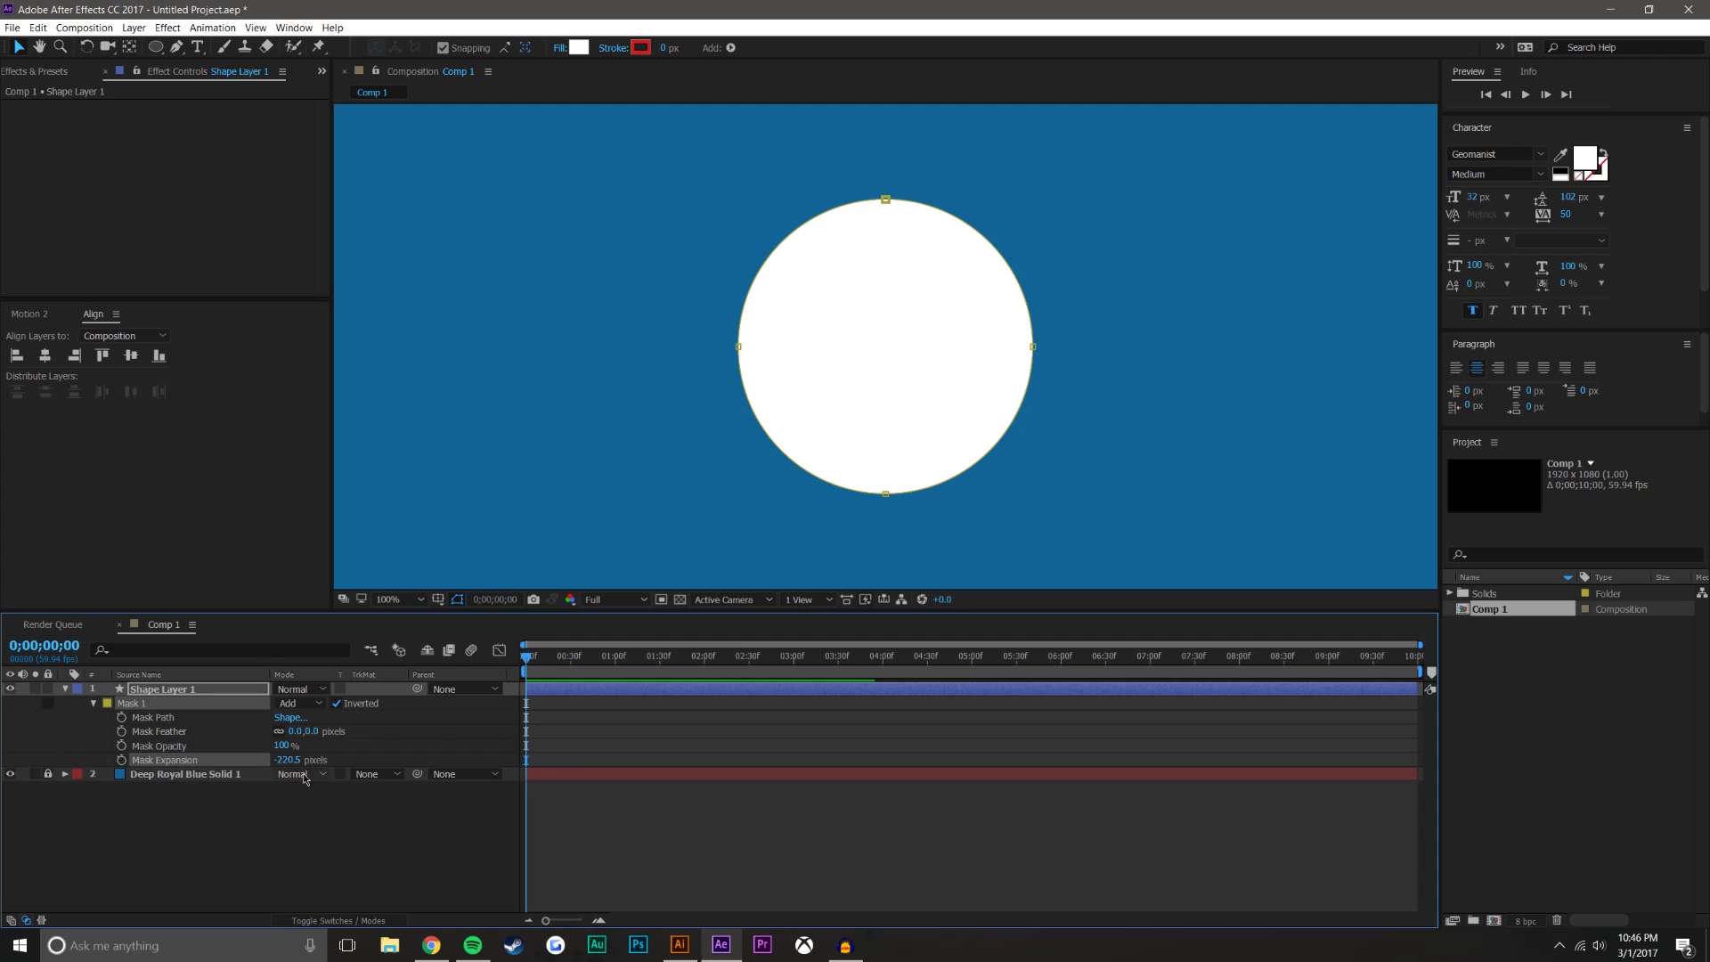
click(485, 854)
Set starting keyframes for Mask Expansion and Scale on Shape Layer 1 at frame 20, and show only the keyframed properties.
click(599, 920)
click(599, 920)
drag(600, 661, 614, 662)
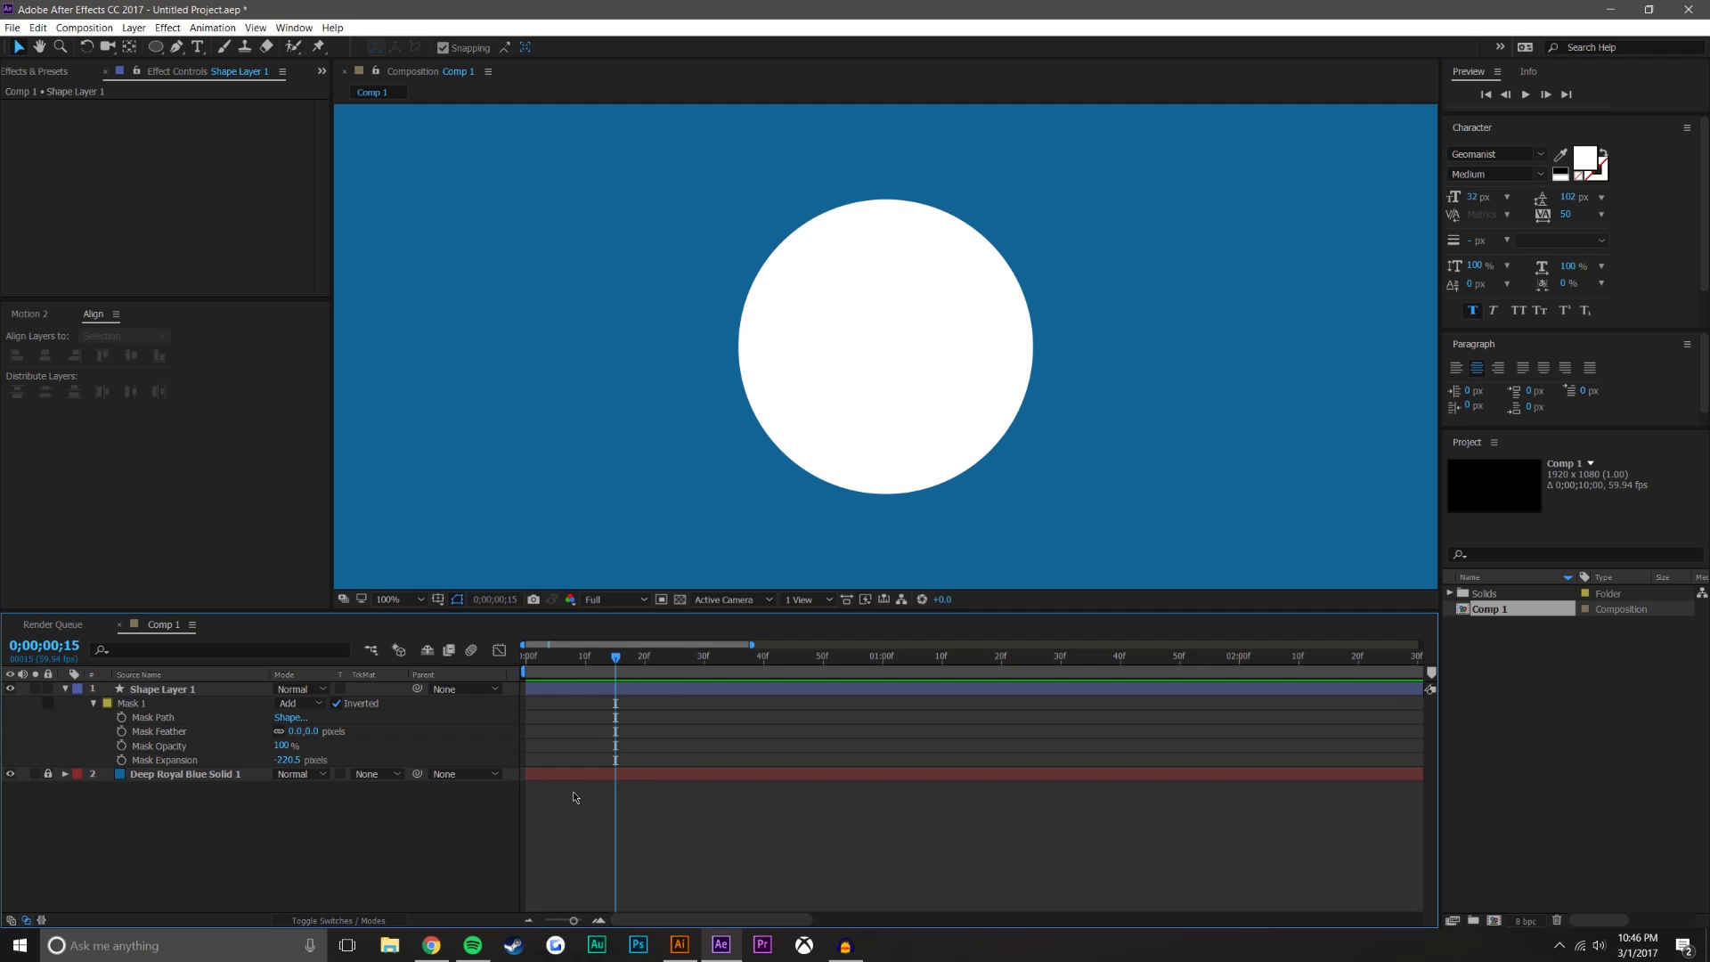
click(647, 660)
click(122, 760)
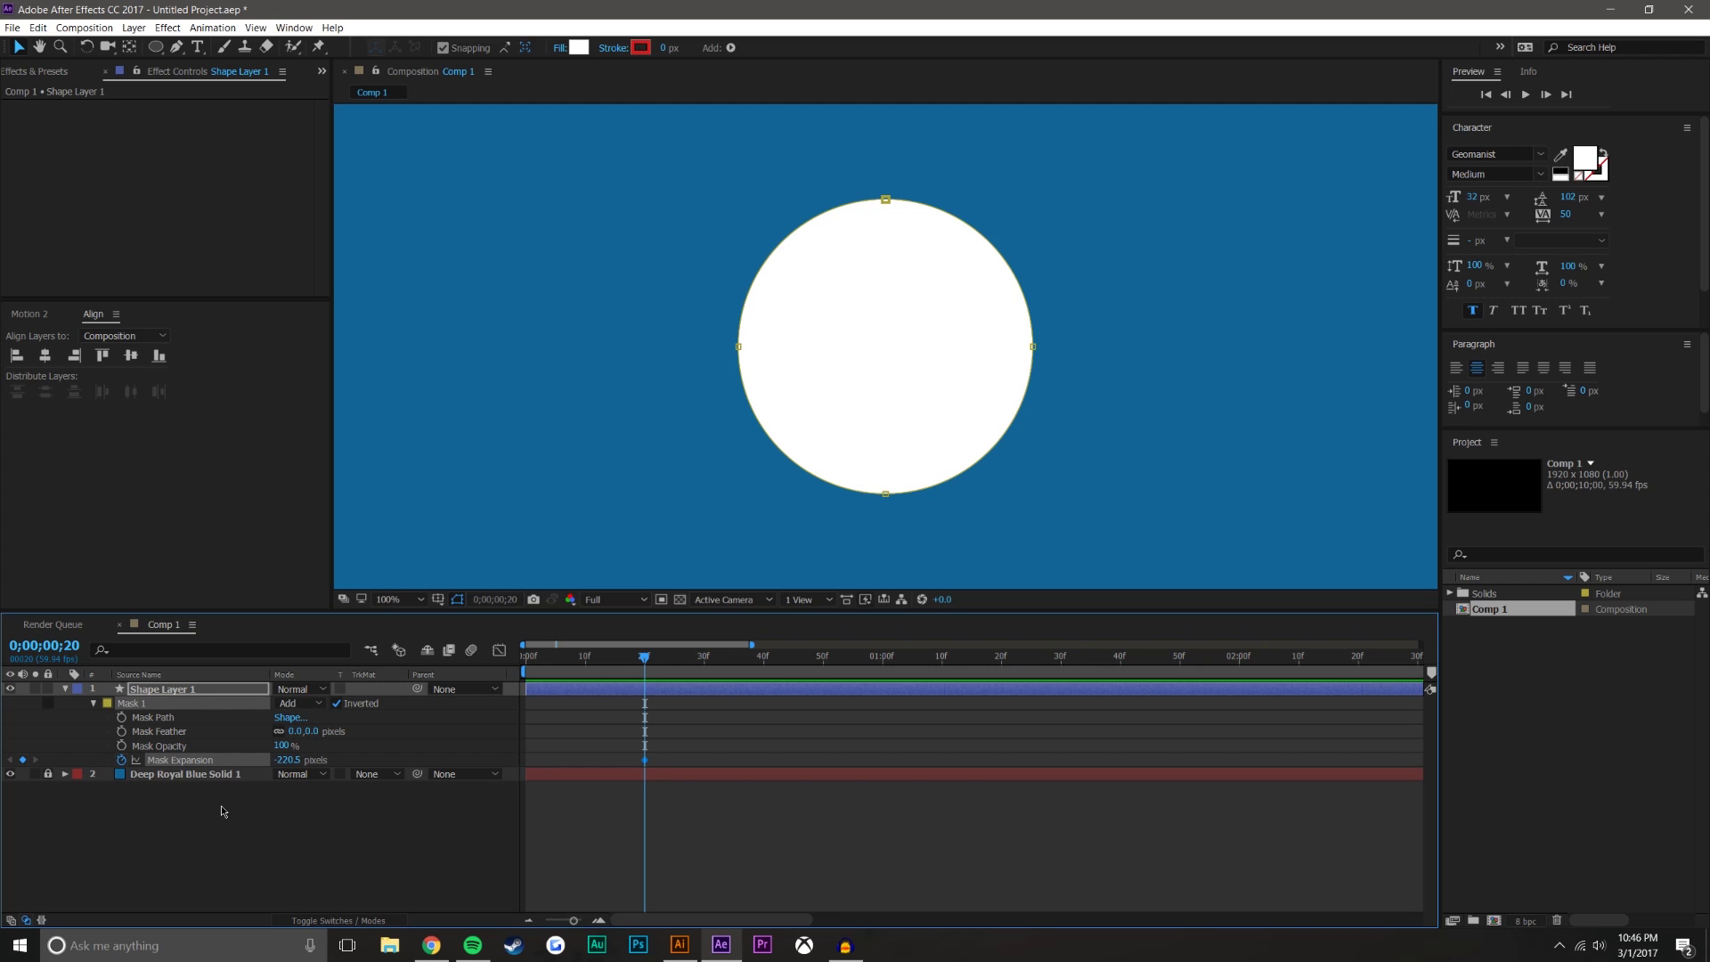
key(s)
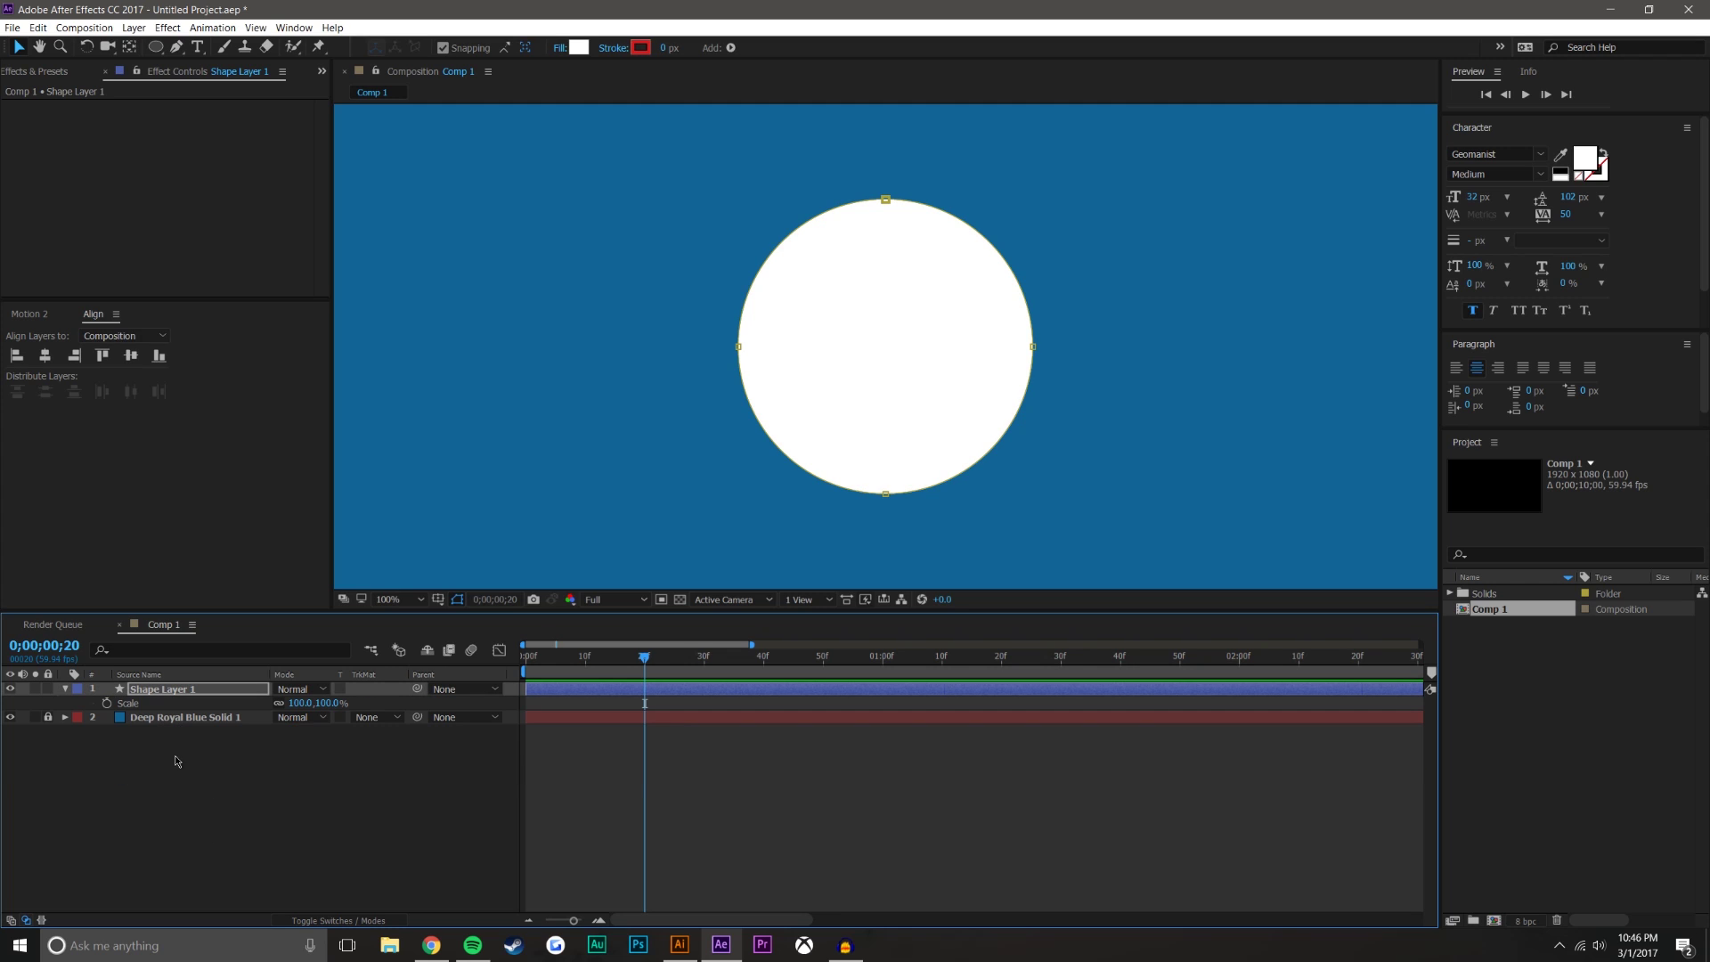
click(106, 703)
key(u)
click(703, 858)
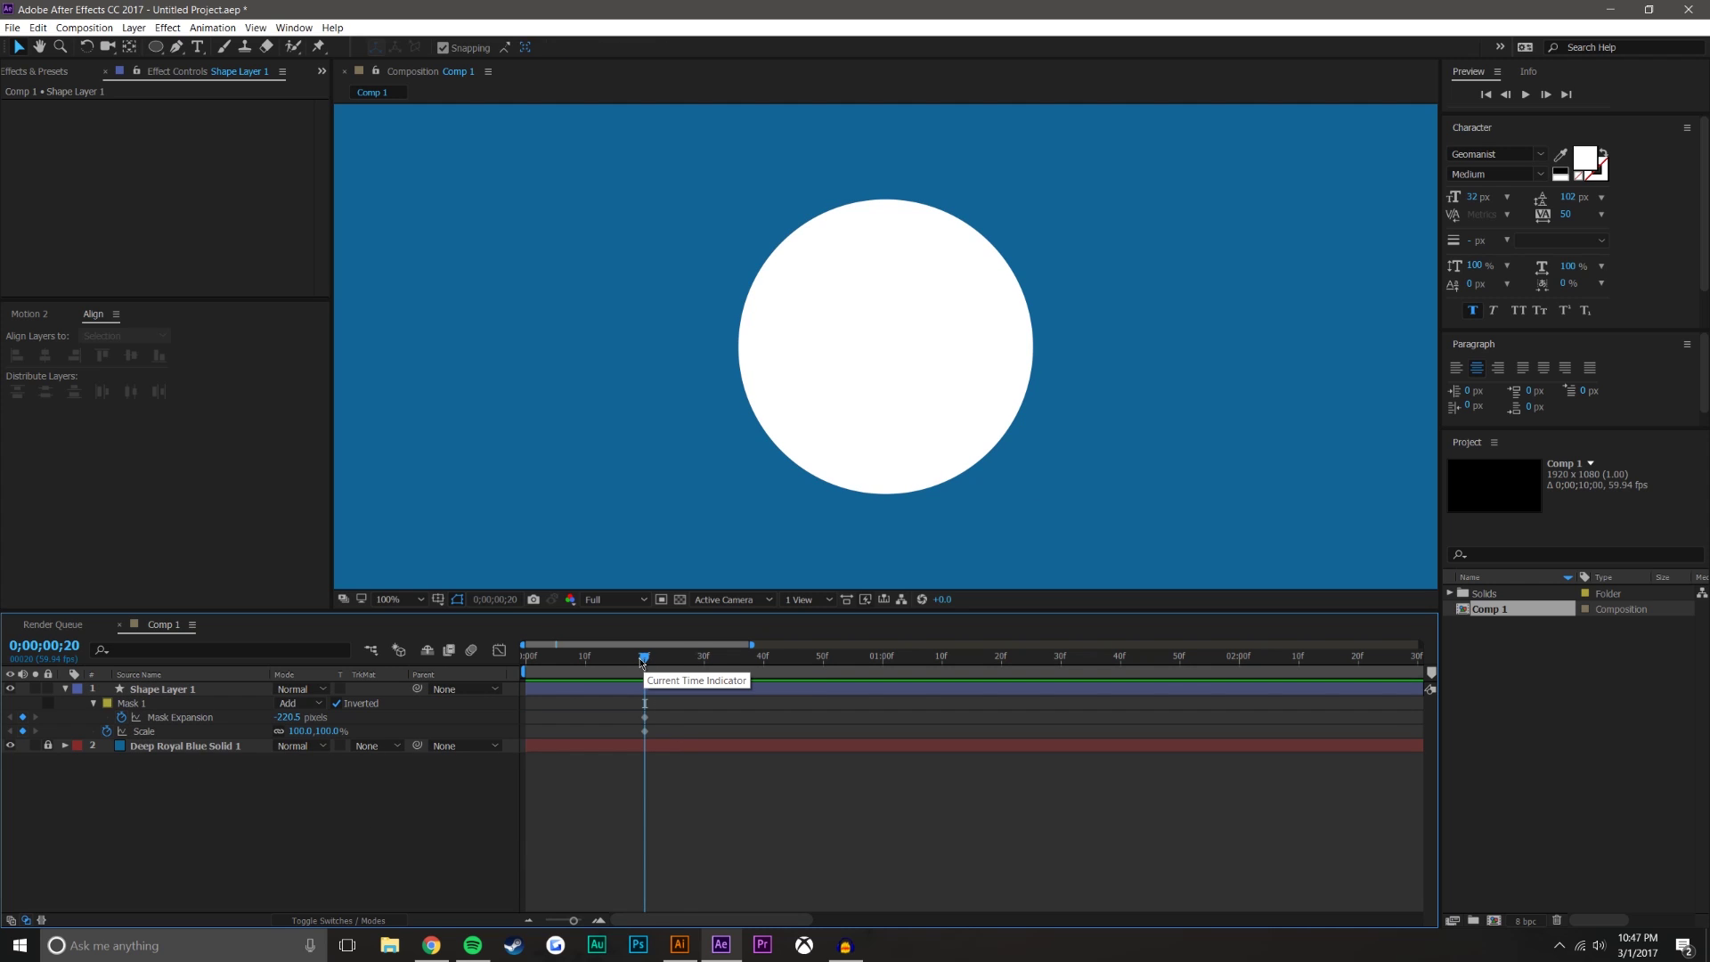
Set Shape Layer 1's Scale keyframe at frame 20 to 0%.
drag(645, 660, 796, 673)
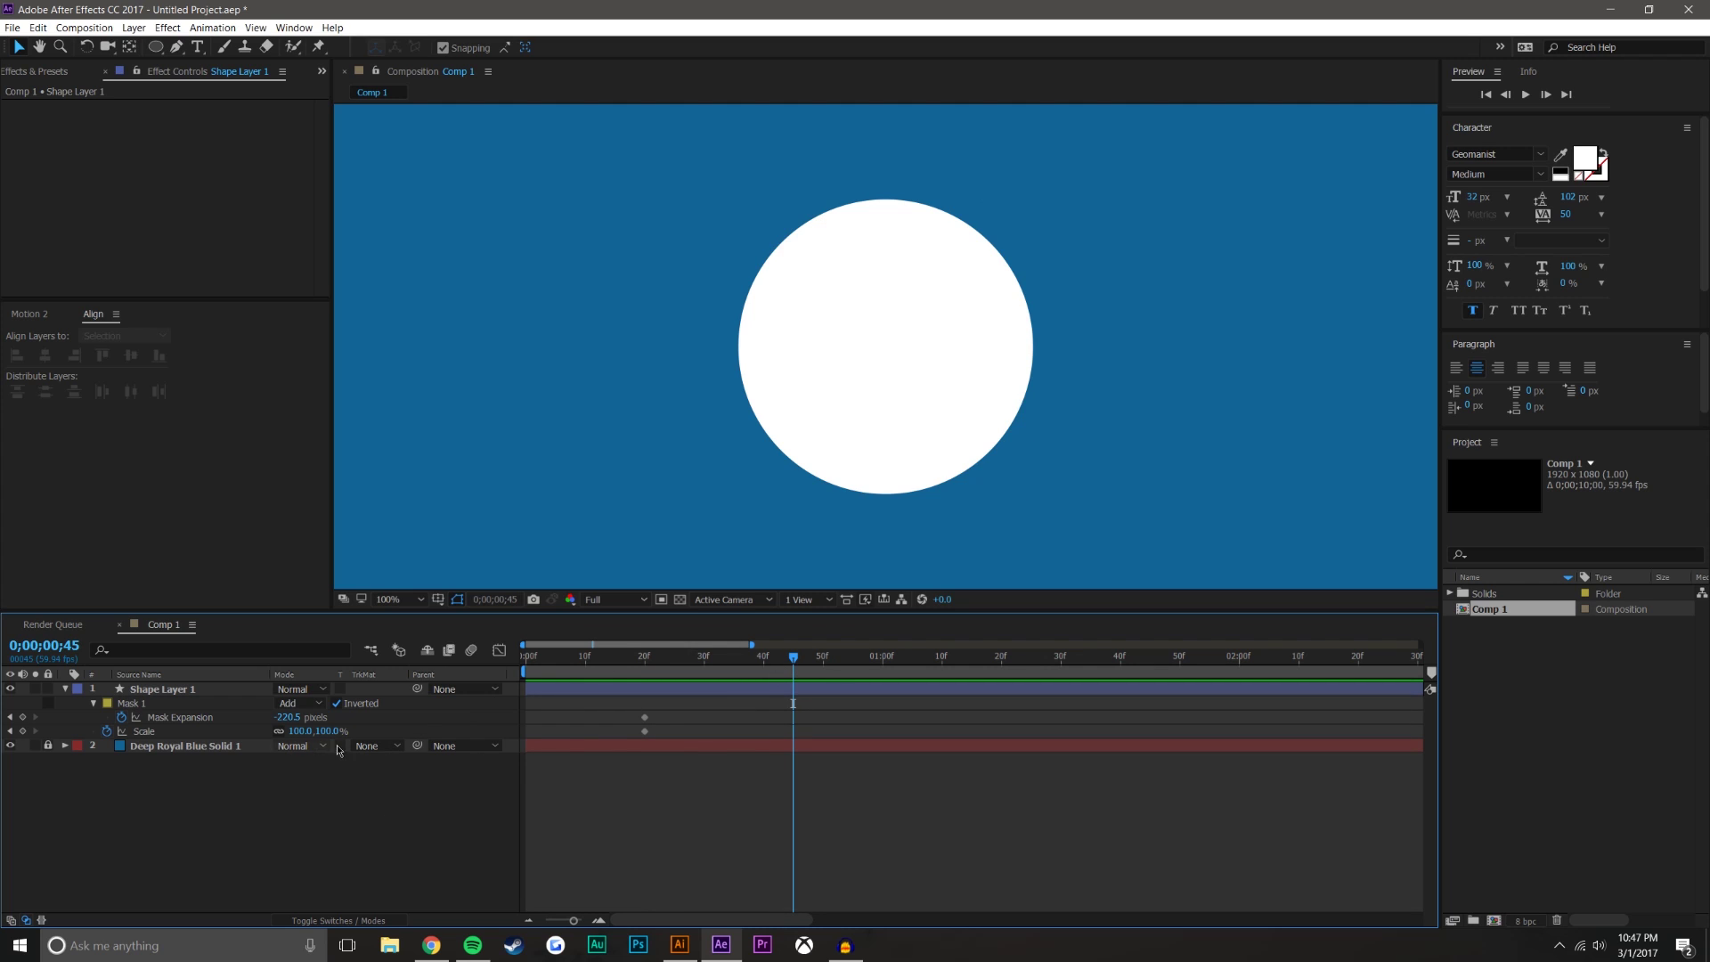
click(614, 686)
click(645, 660)
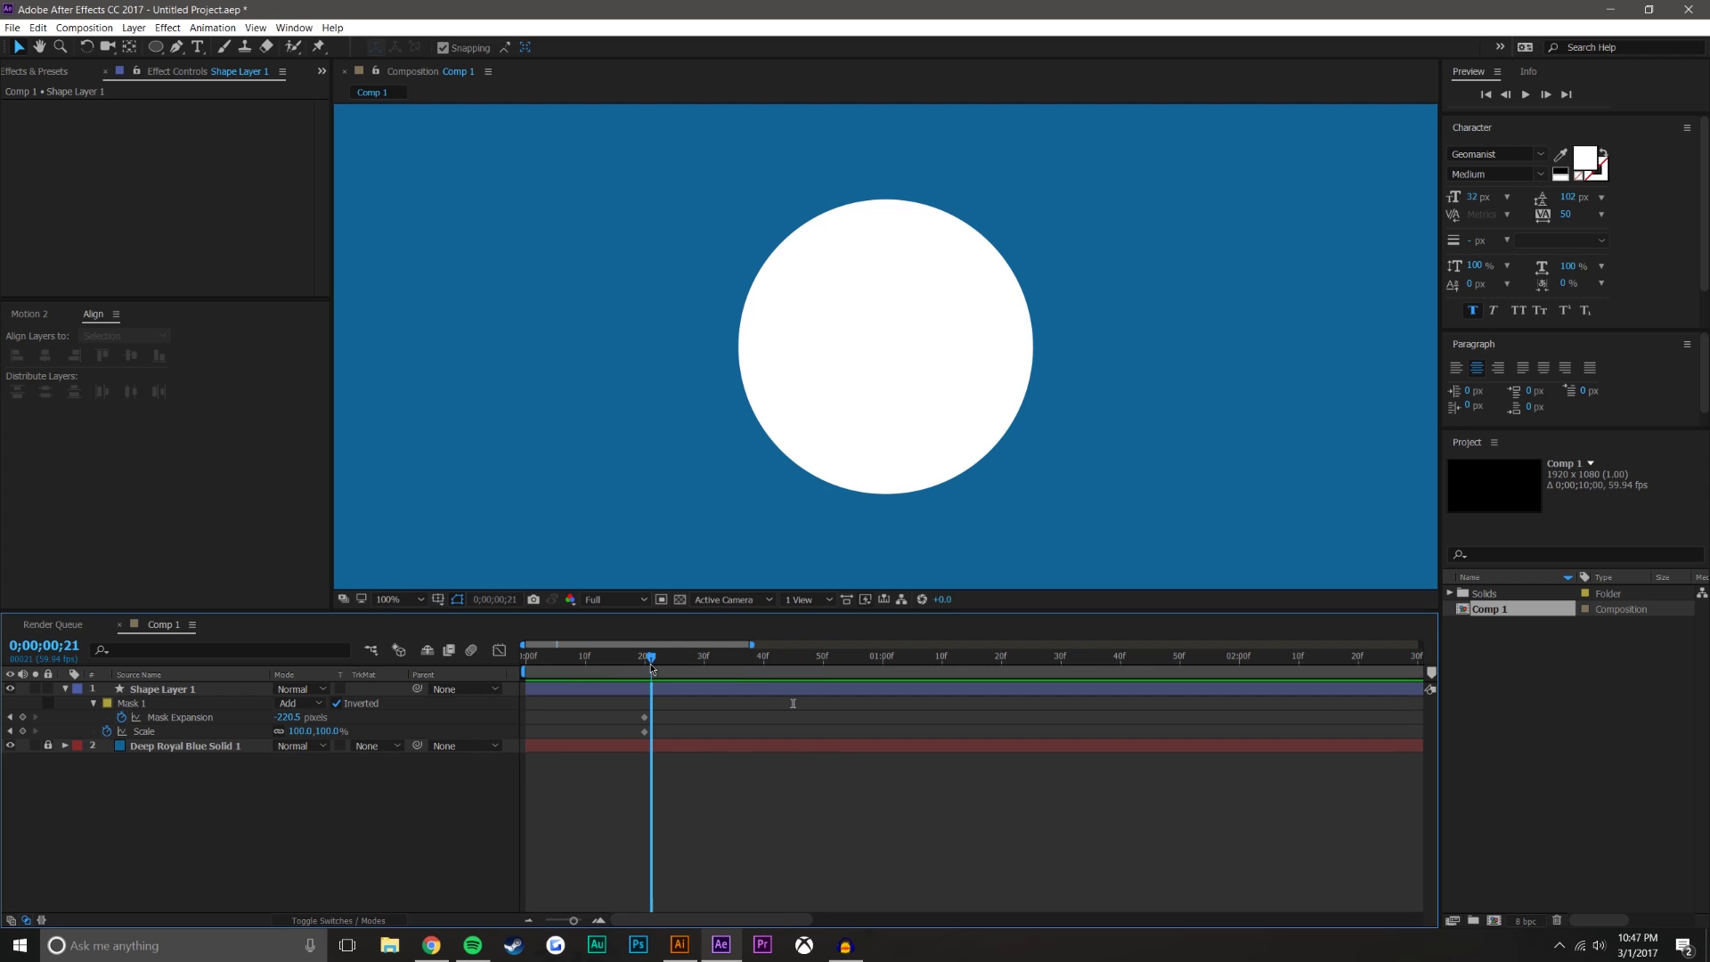
click(315, 731)
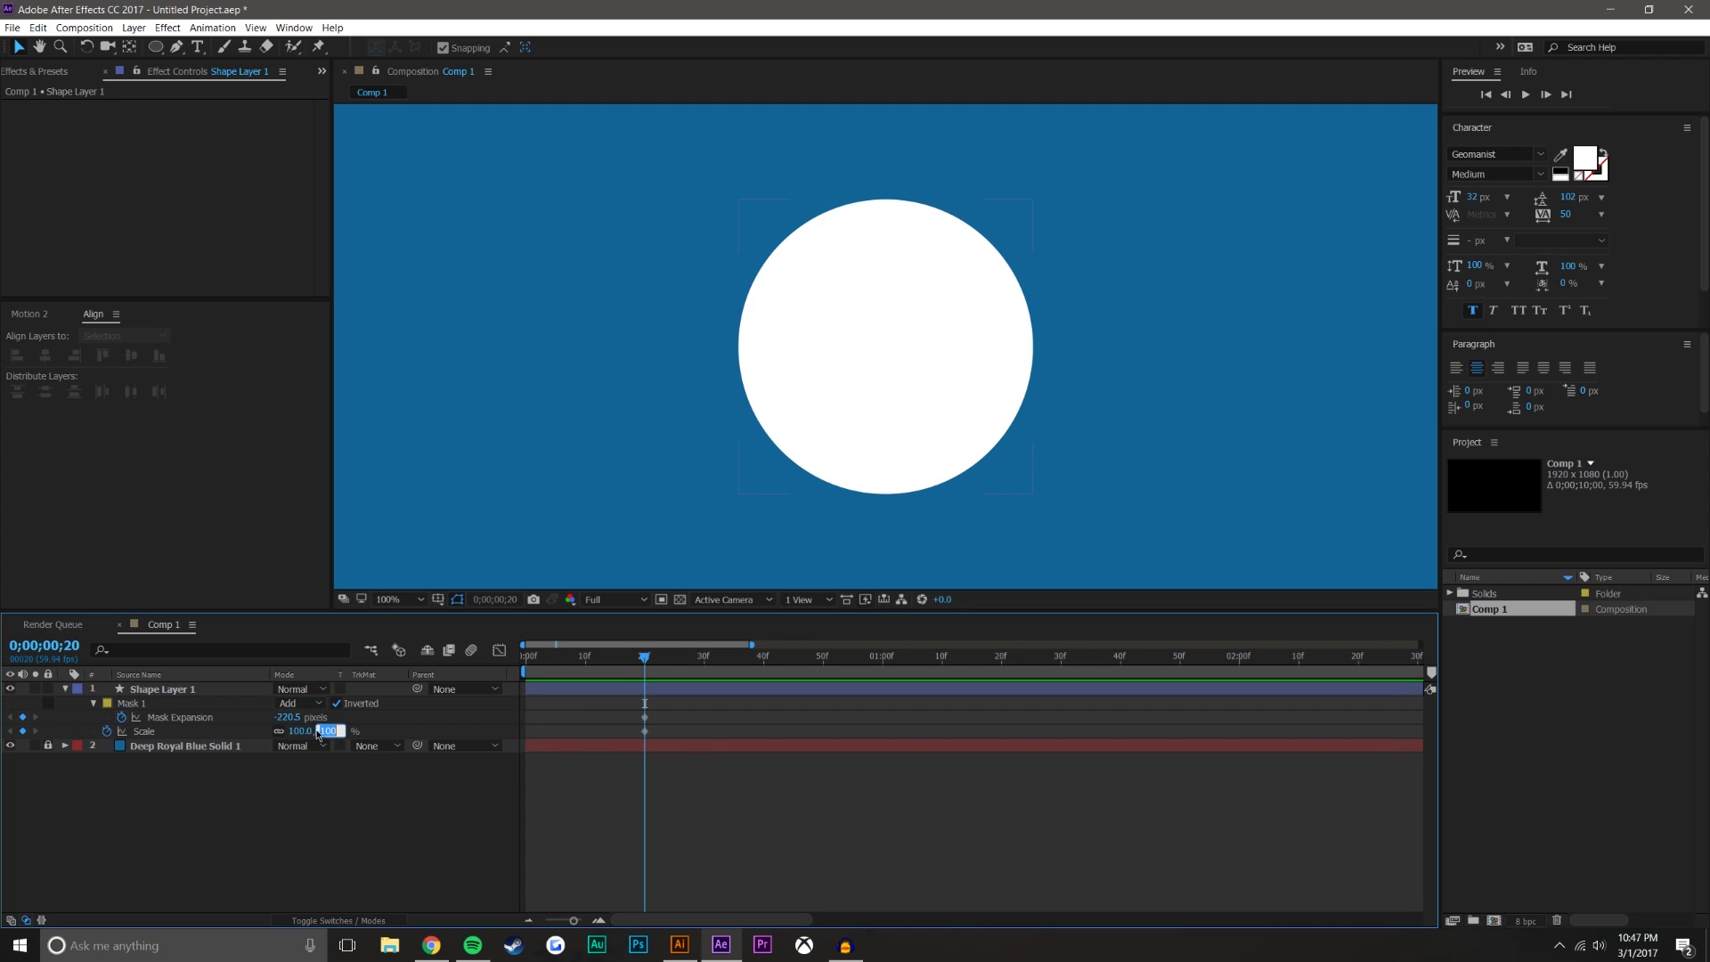
text(0)
key(Return)
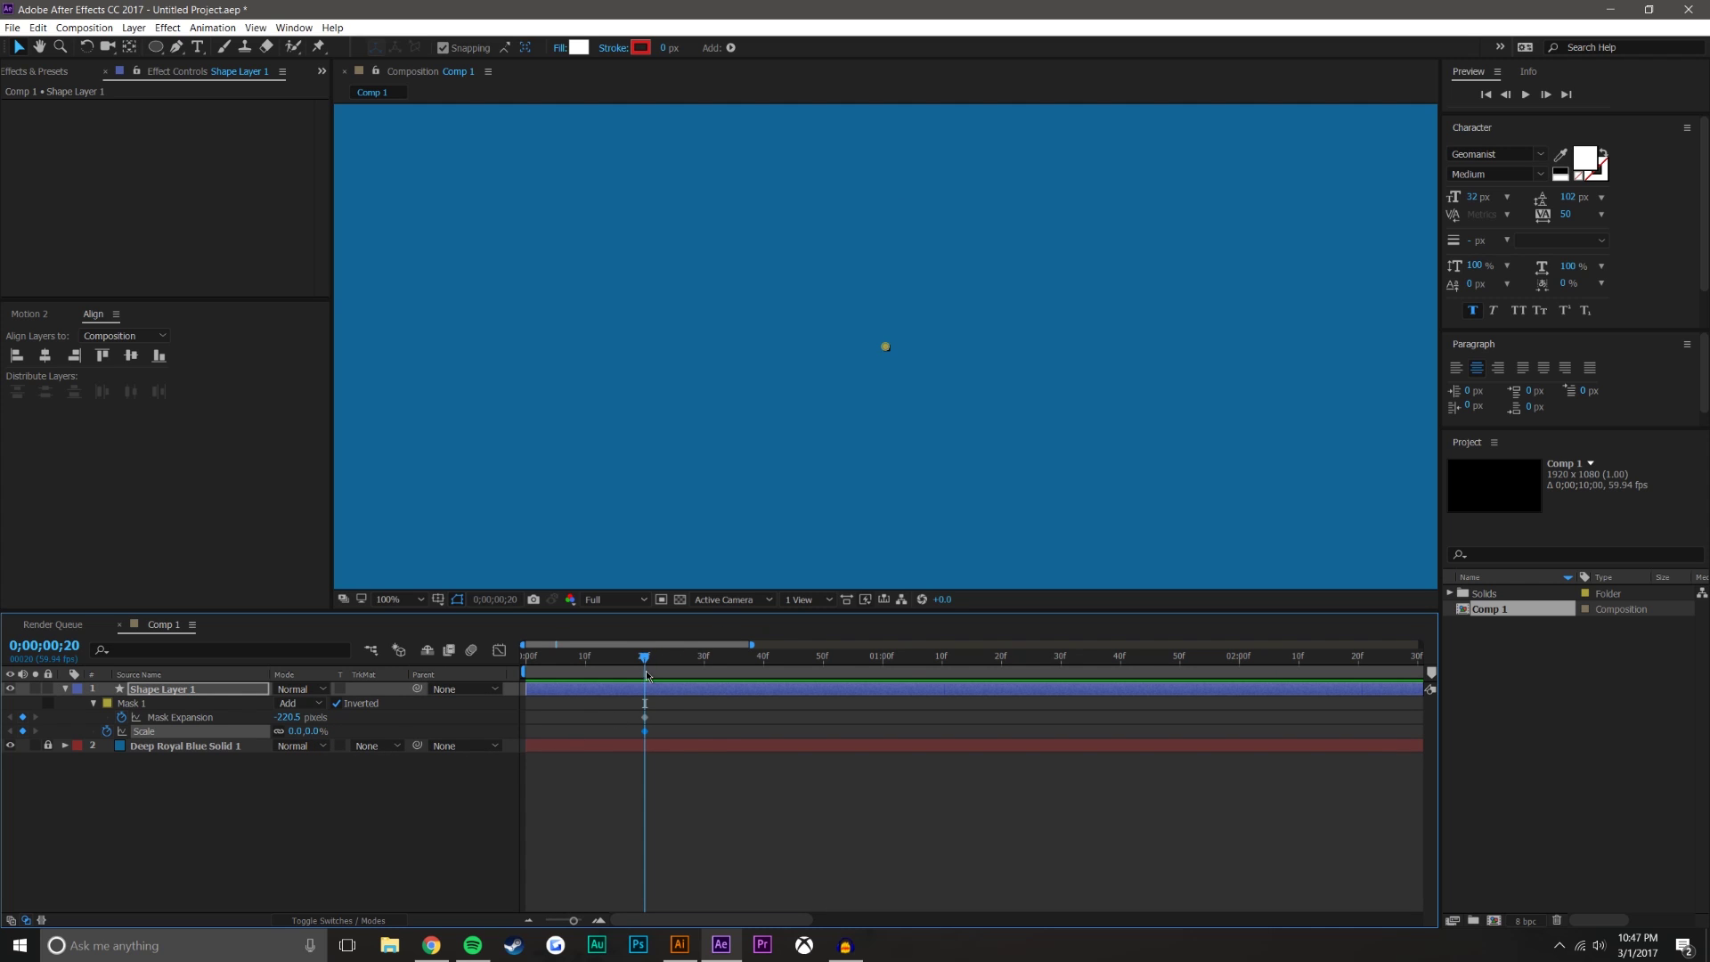
click(481, 813)
Add a Scale keyframe of 120% for Shape Layer 1 at frame 44.
drag(646, 664, 791, 656)
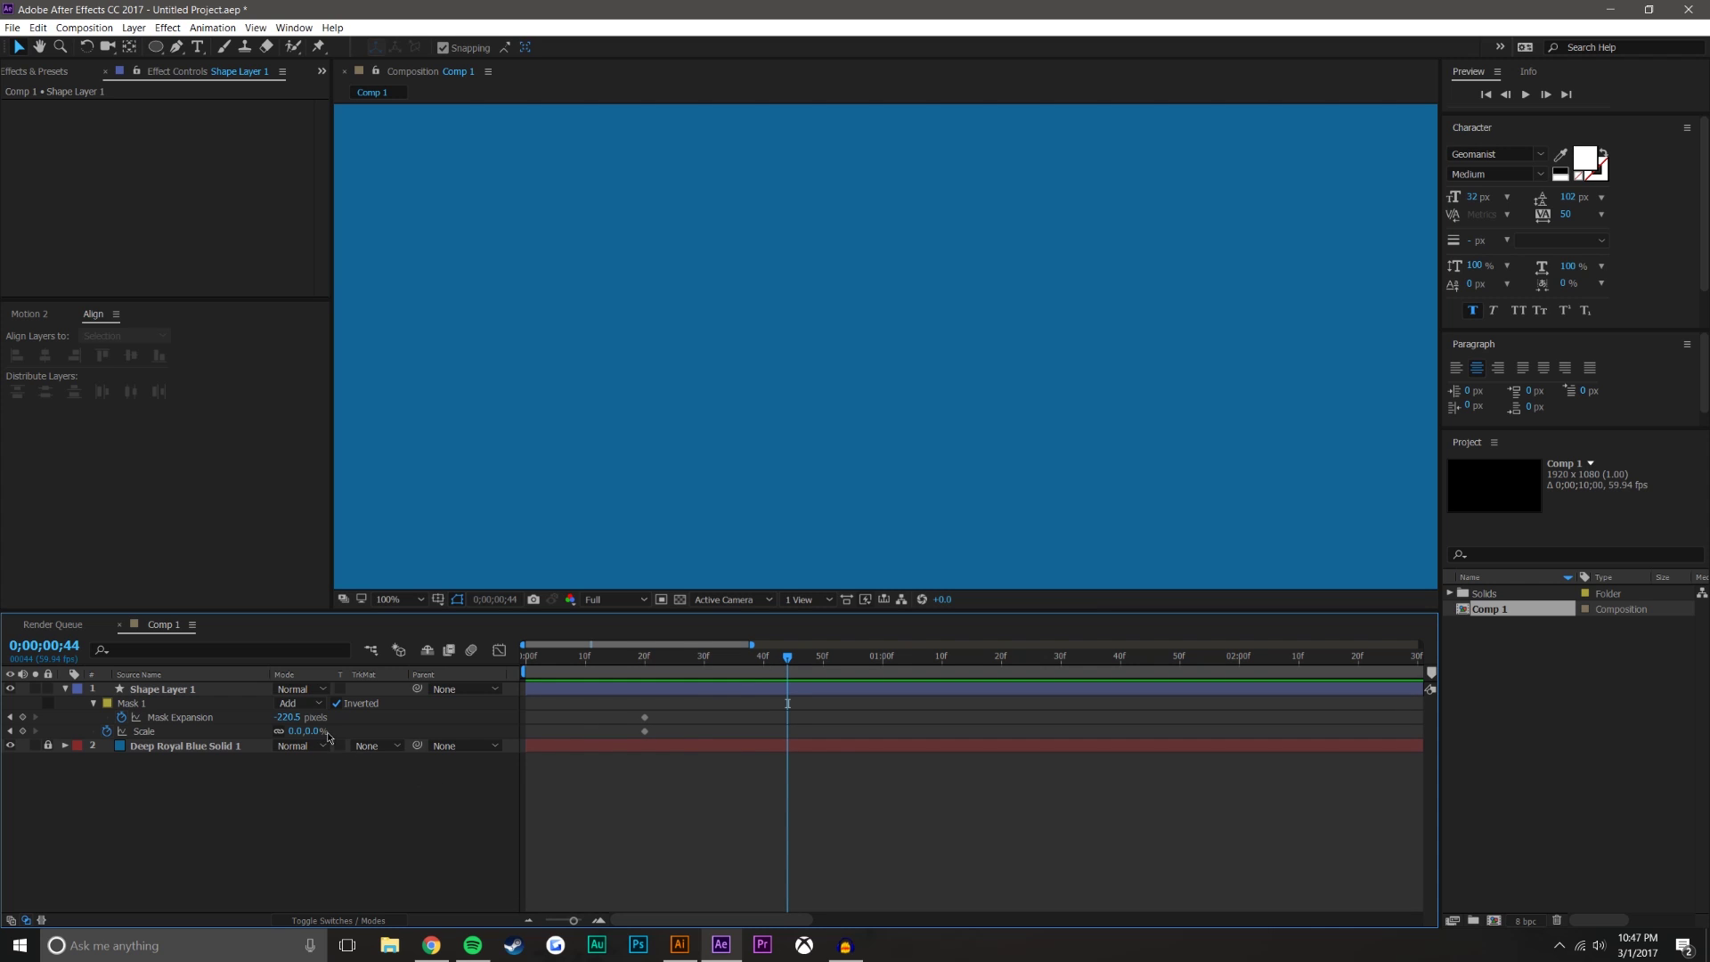
drag(328, 731, 430, 725)
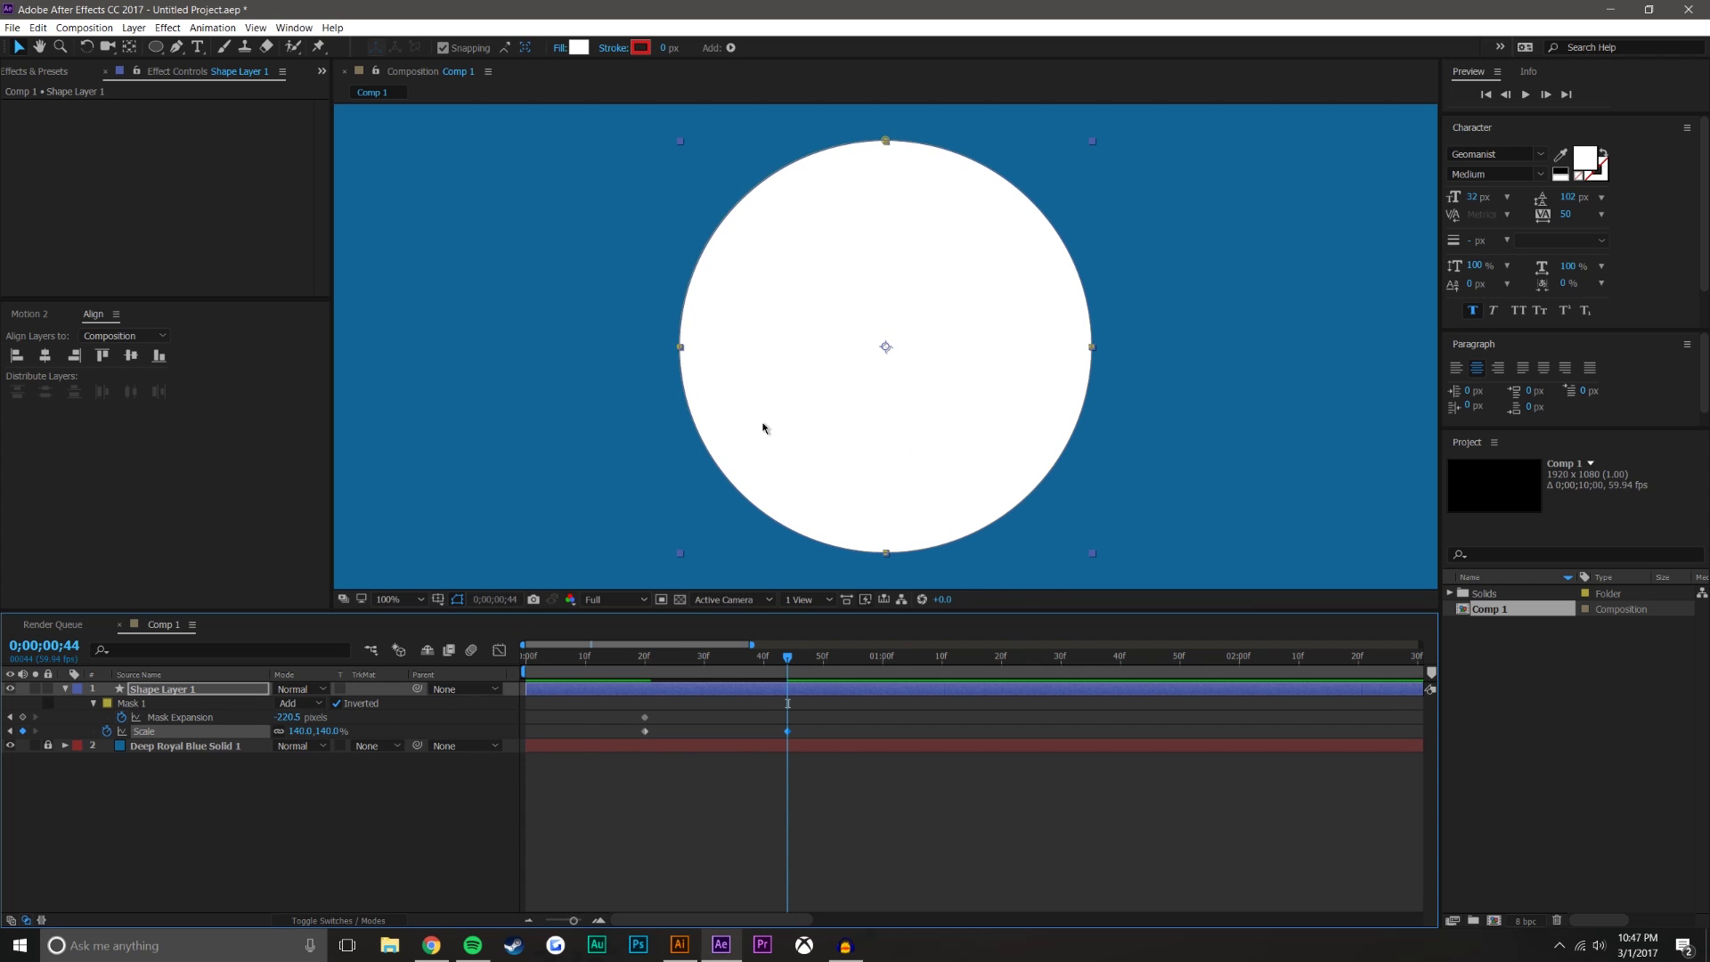
key(comma)
key(comma)
Keyframe Mask Expansion at frame 44 and fine-tune it to 1.4 pixels so the mask just hides the whole circle.
drag(317, 732, 490, 696)
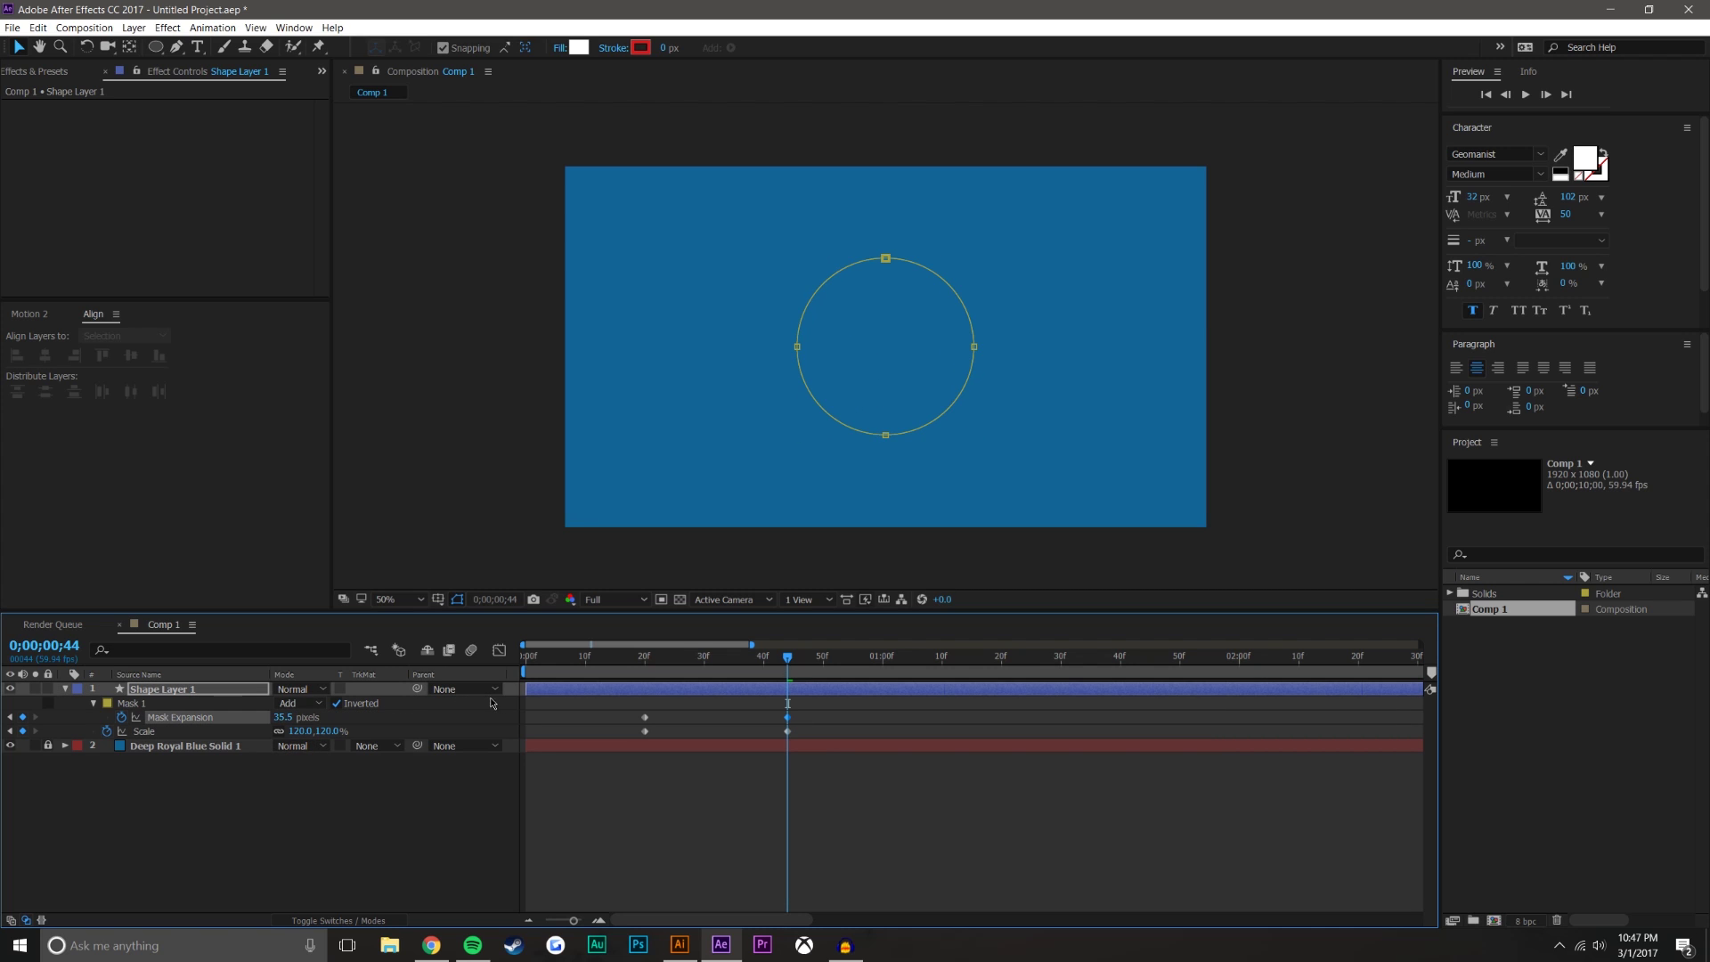
click(490, 696)
drag(254, 718, 653, 718)
drag(1093, 690, 674, 694)
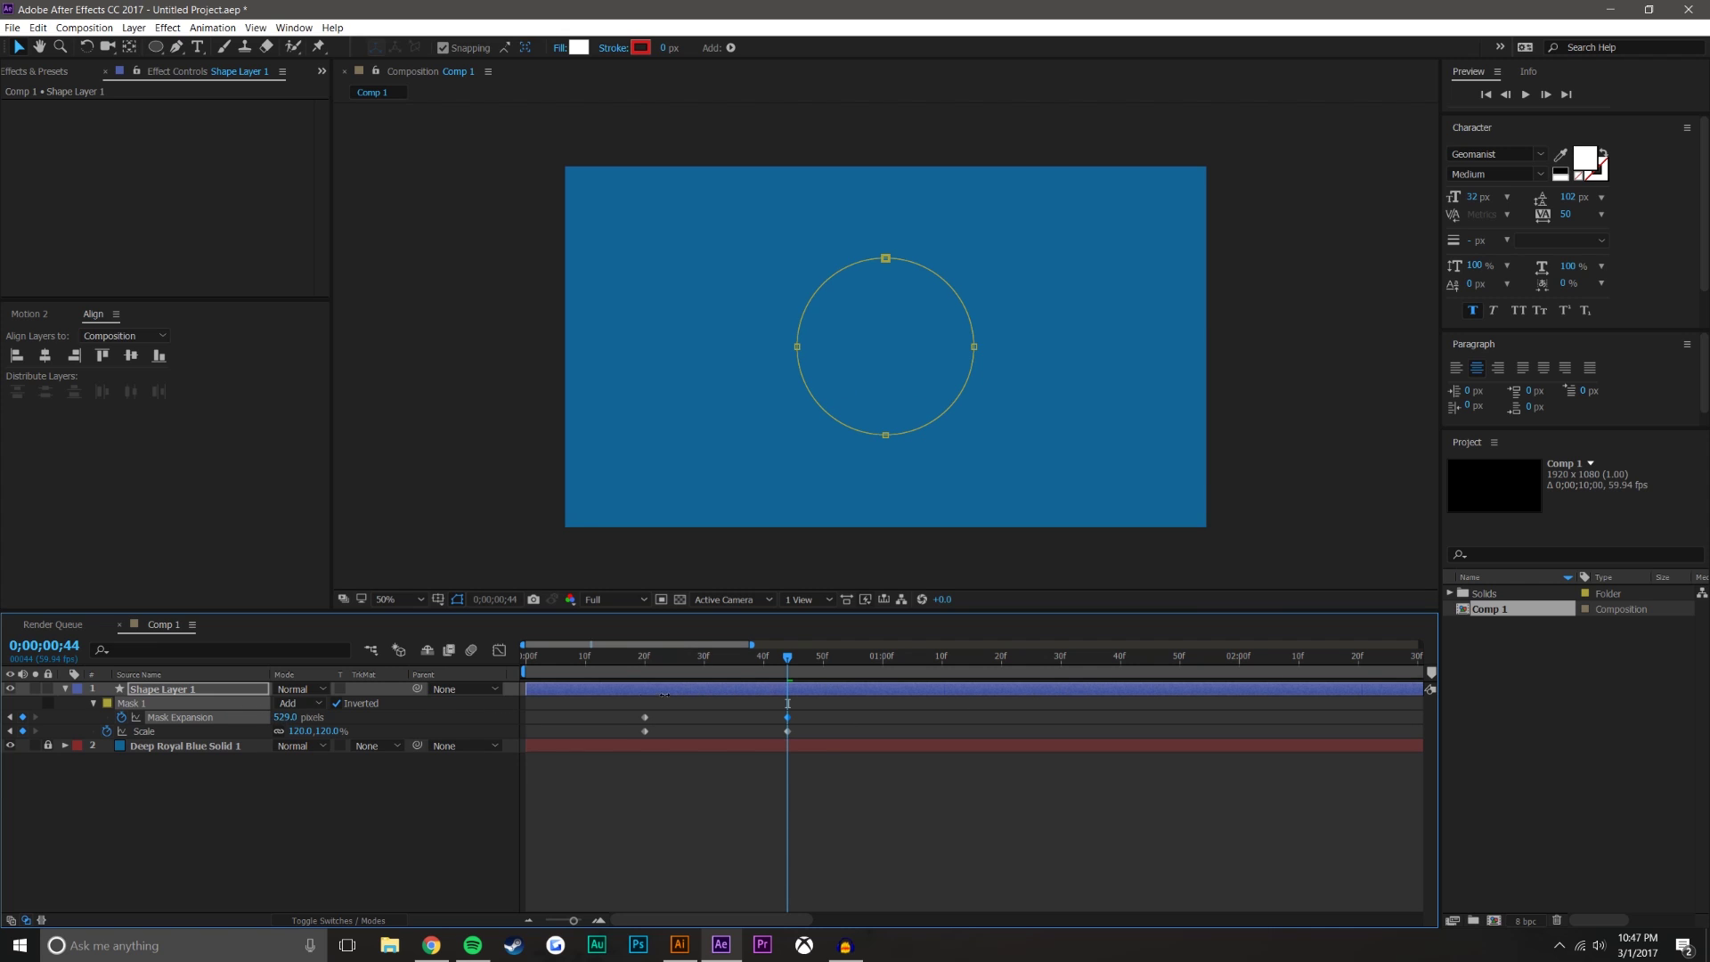
drag(408, 720, 273, 720)
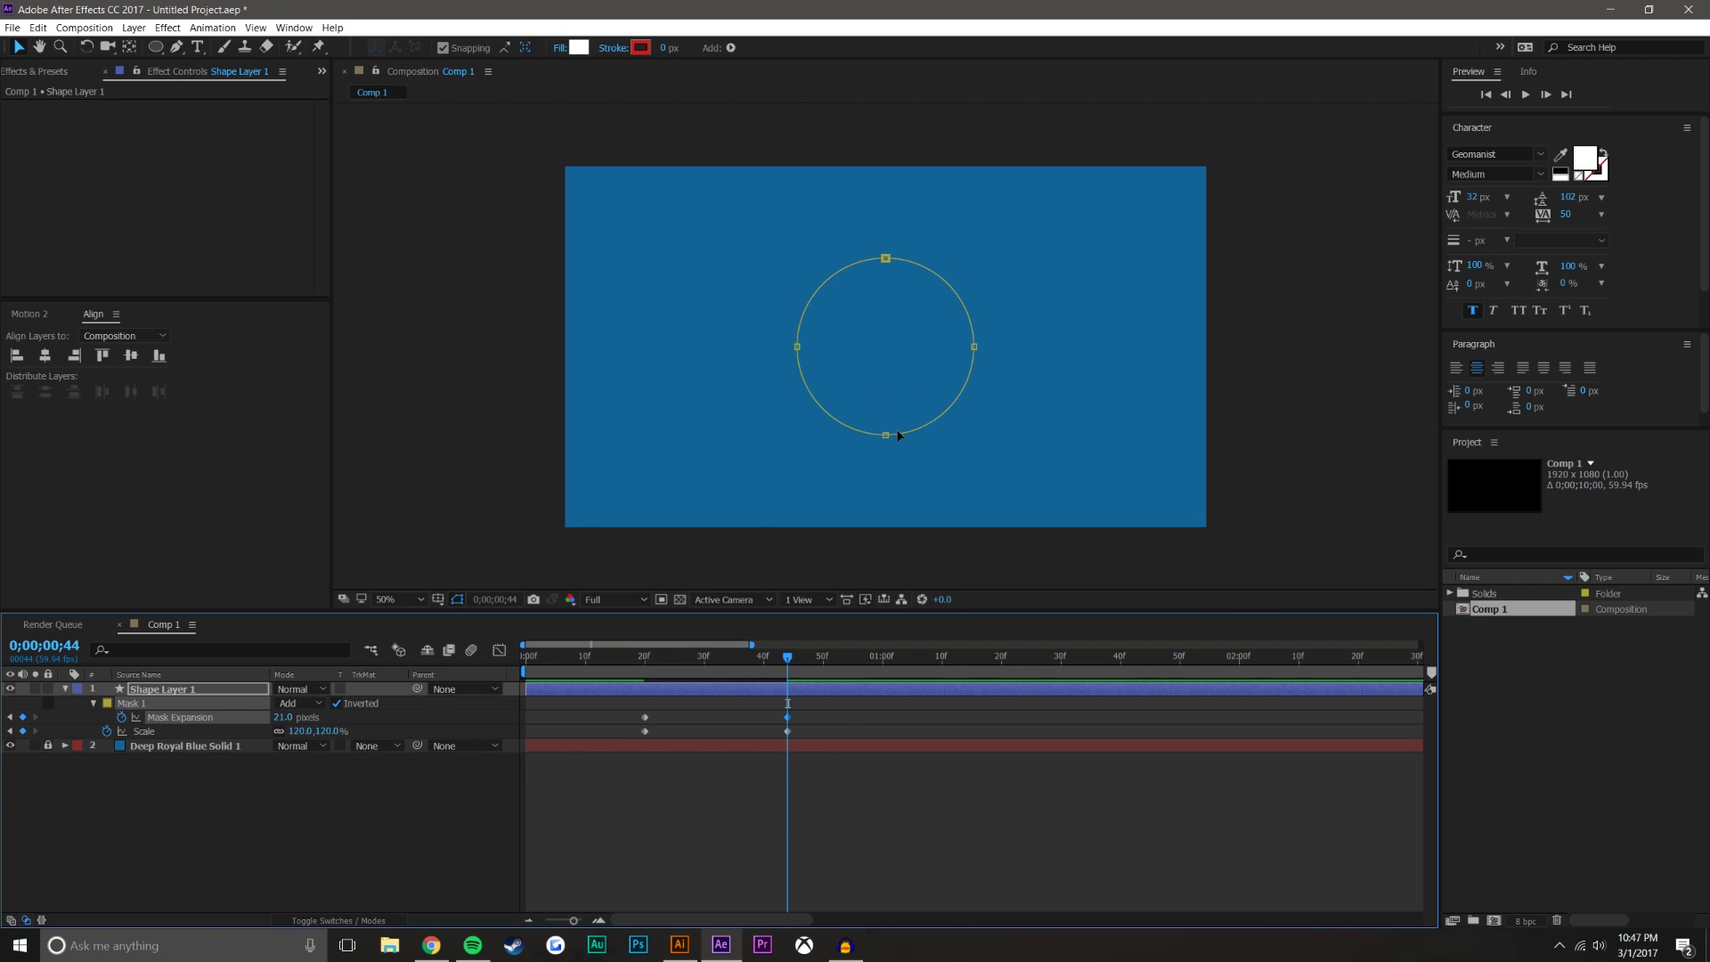
scroll(1104, 301, up, 6)
drag(1109, 287, 820, 361)
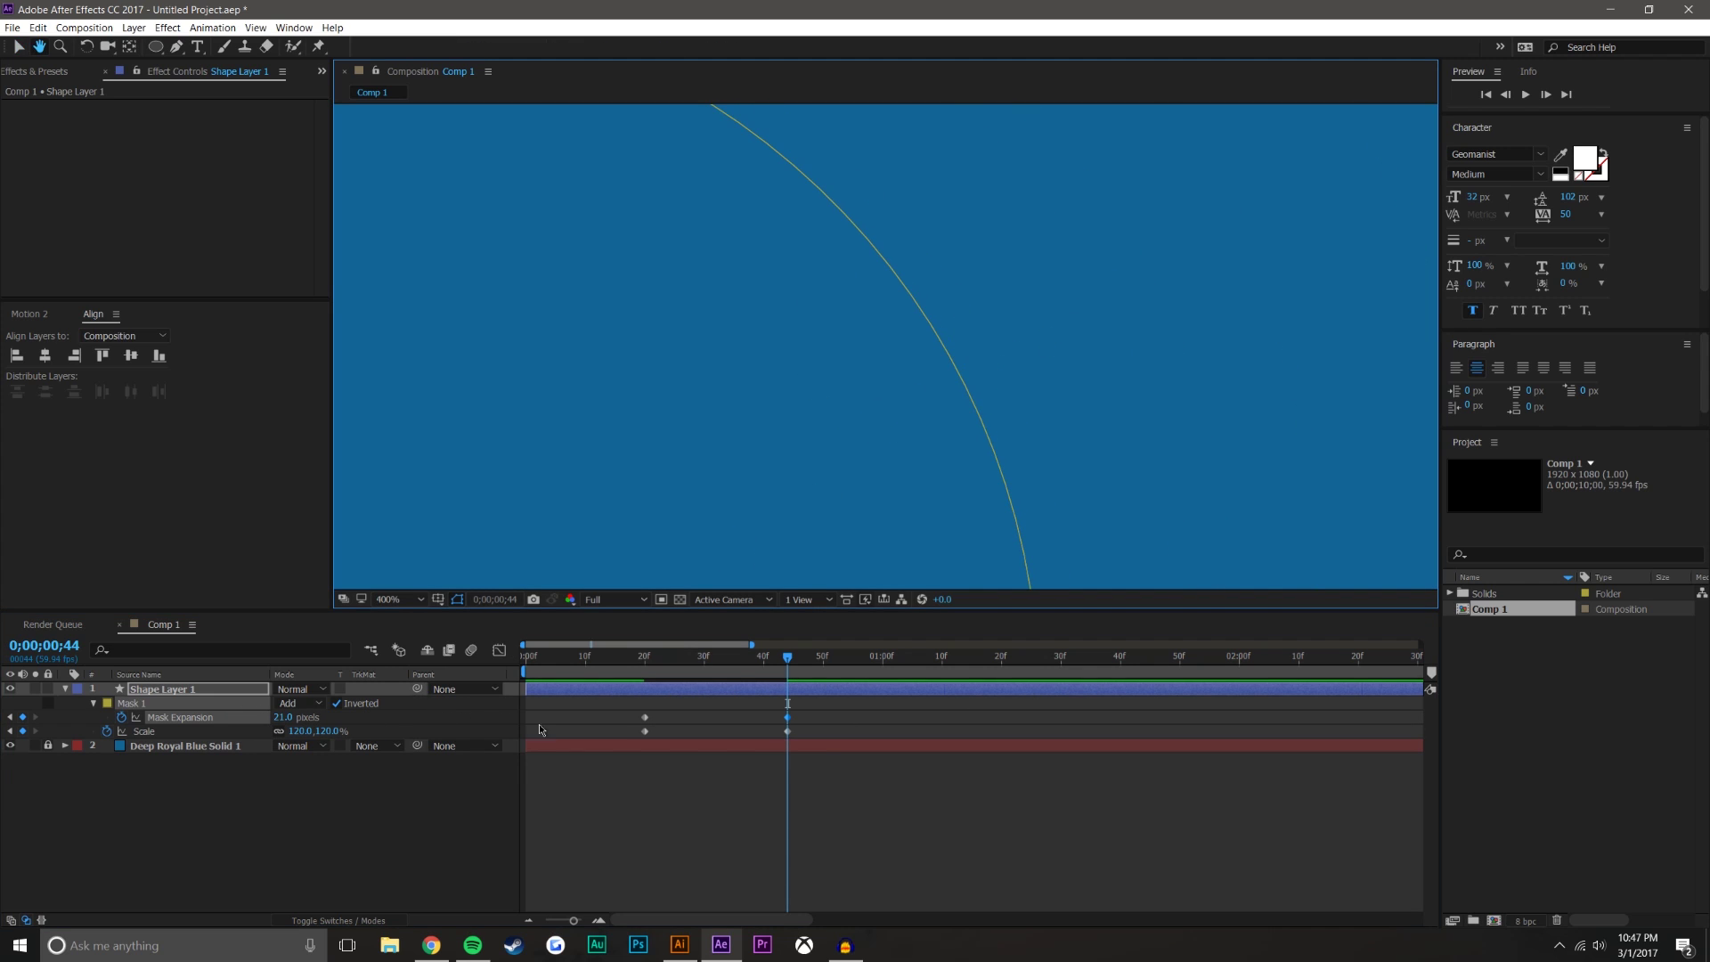
drag(283, 717, 265, 718)
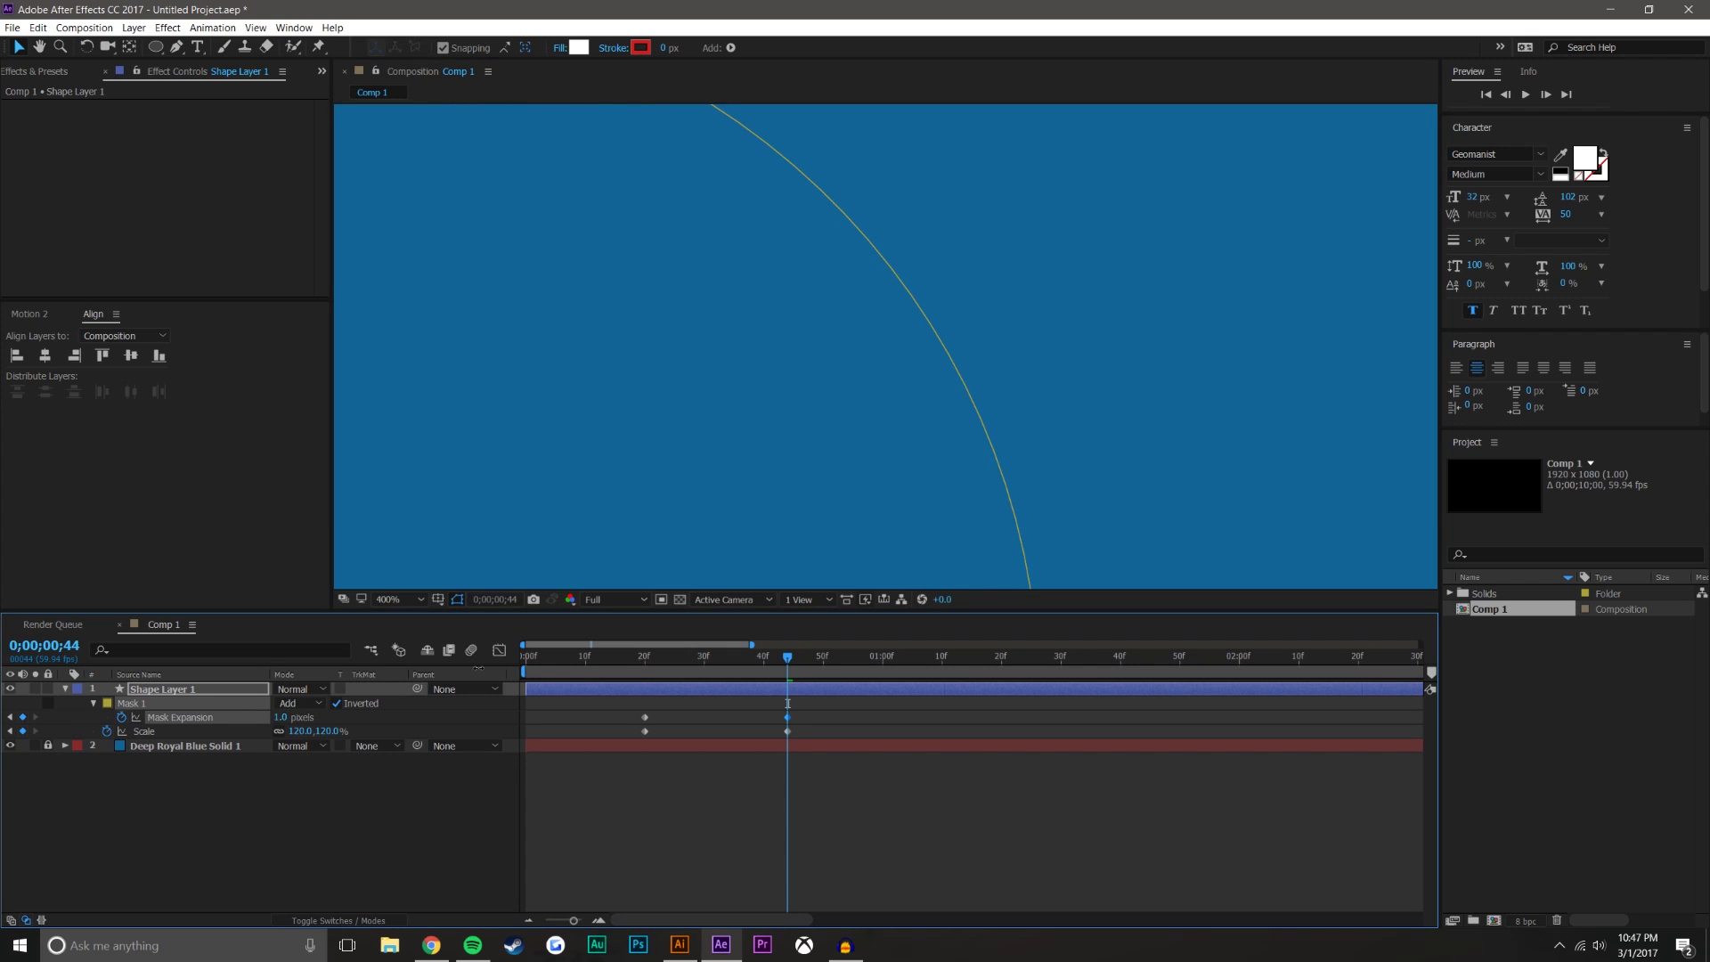
click(1011, 802)
scroll(712, 404, down, 6)
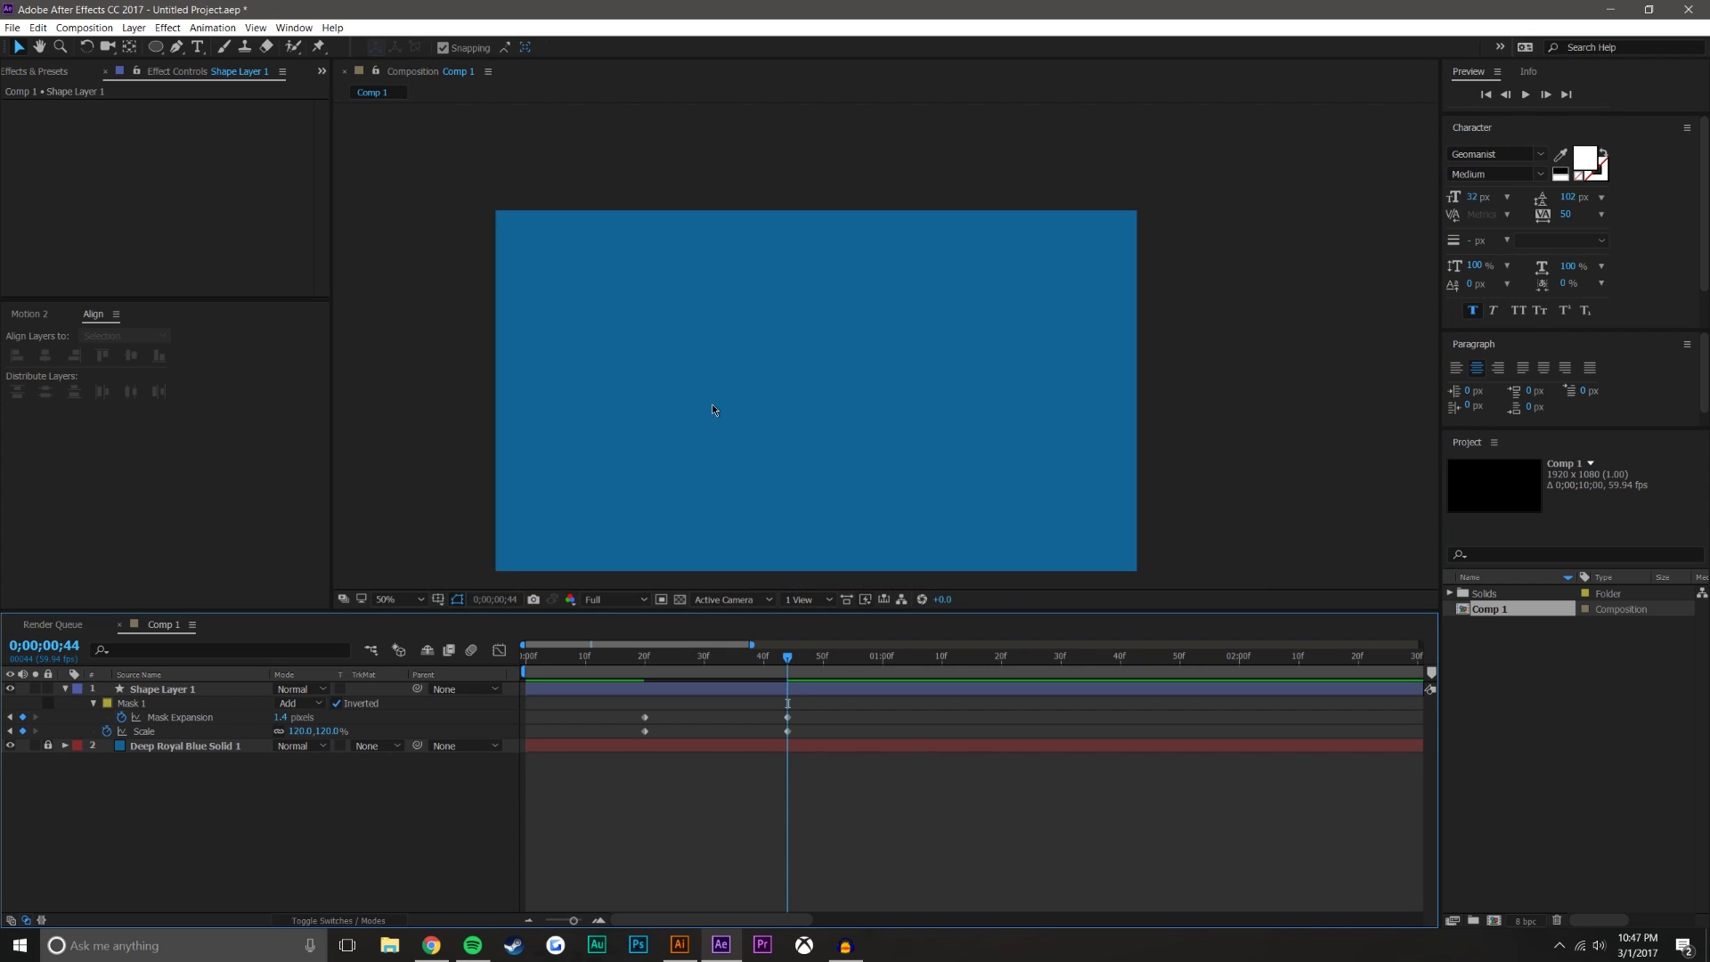
Apply Easy Ease to all four Mask Expansion and Scale keyframes.
drag(613, 703, 931, 805)
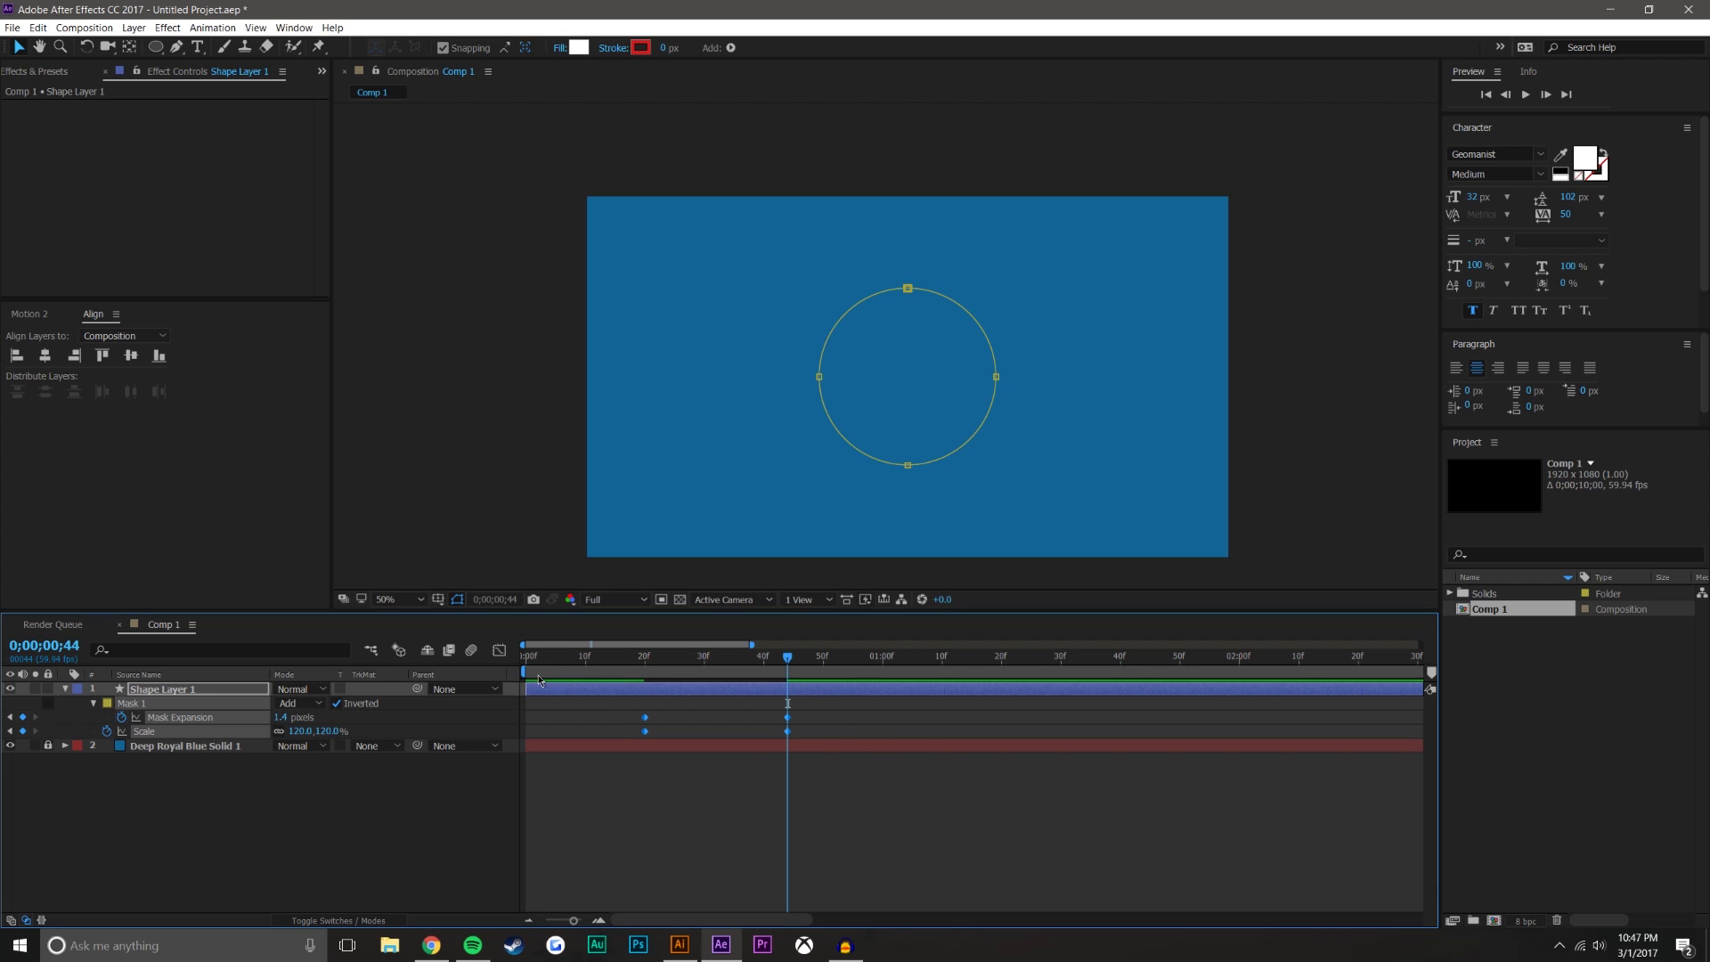
click(29, 316)
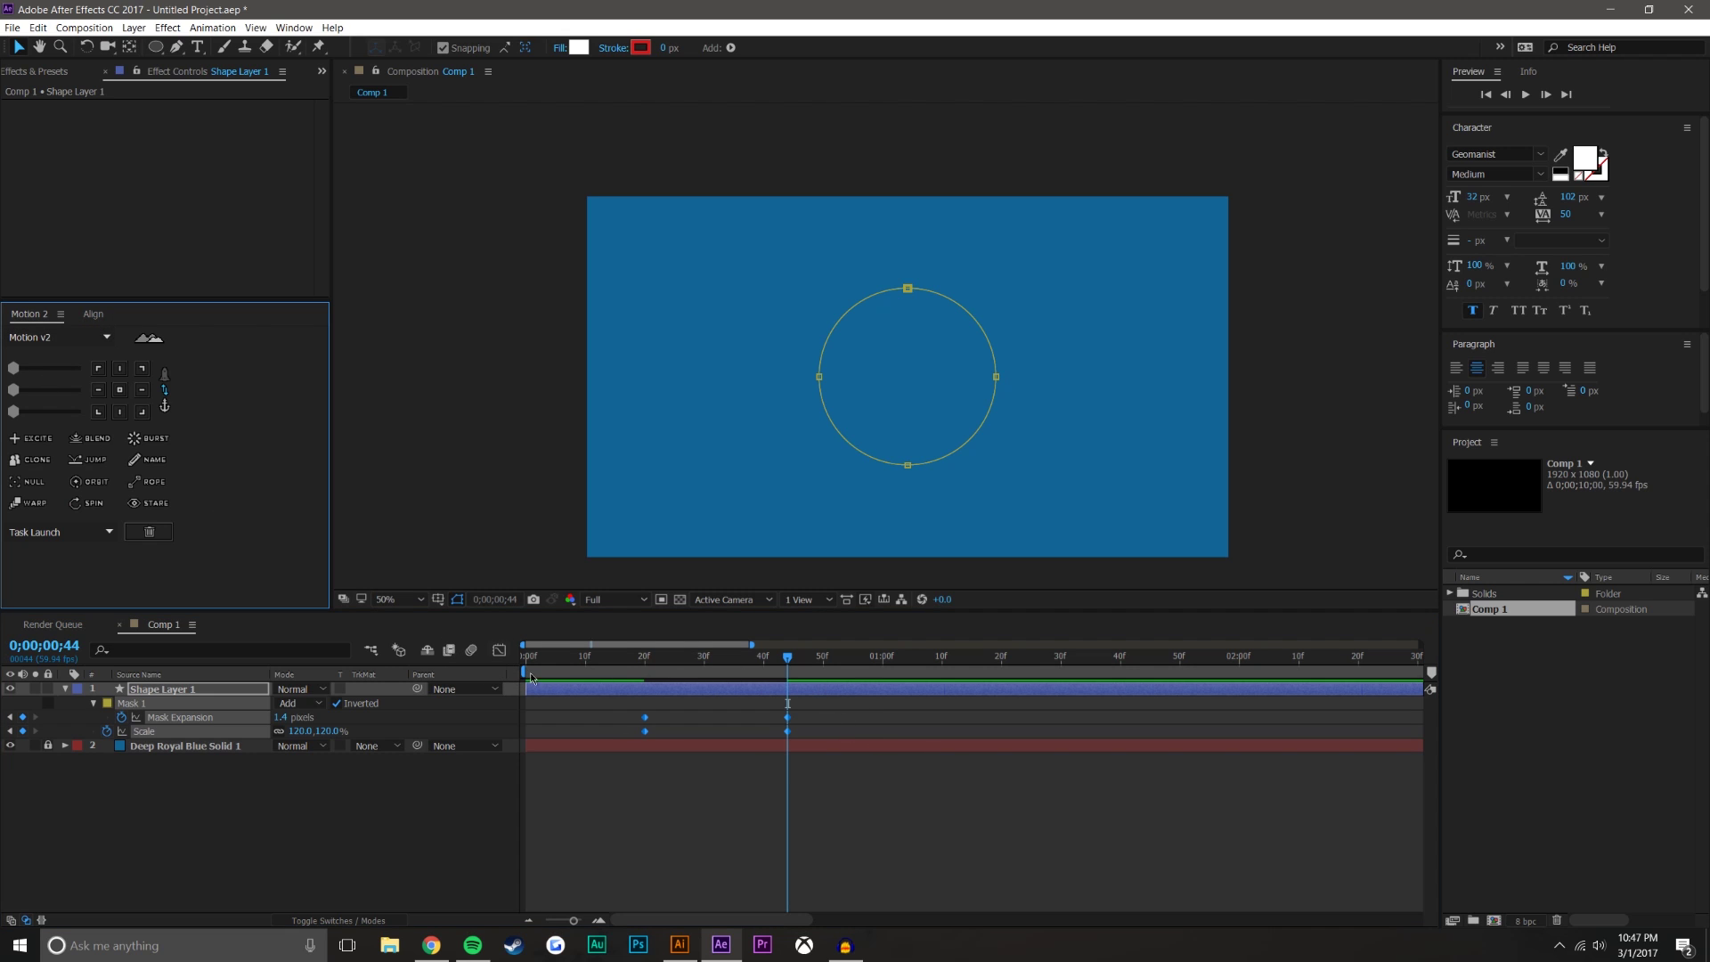
right_click(646, 723)
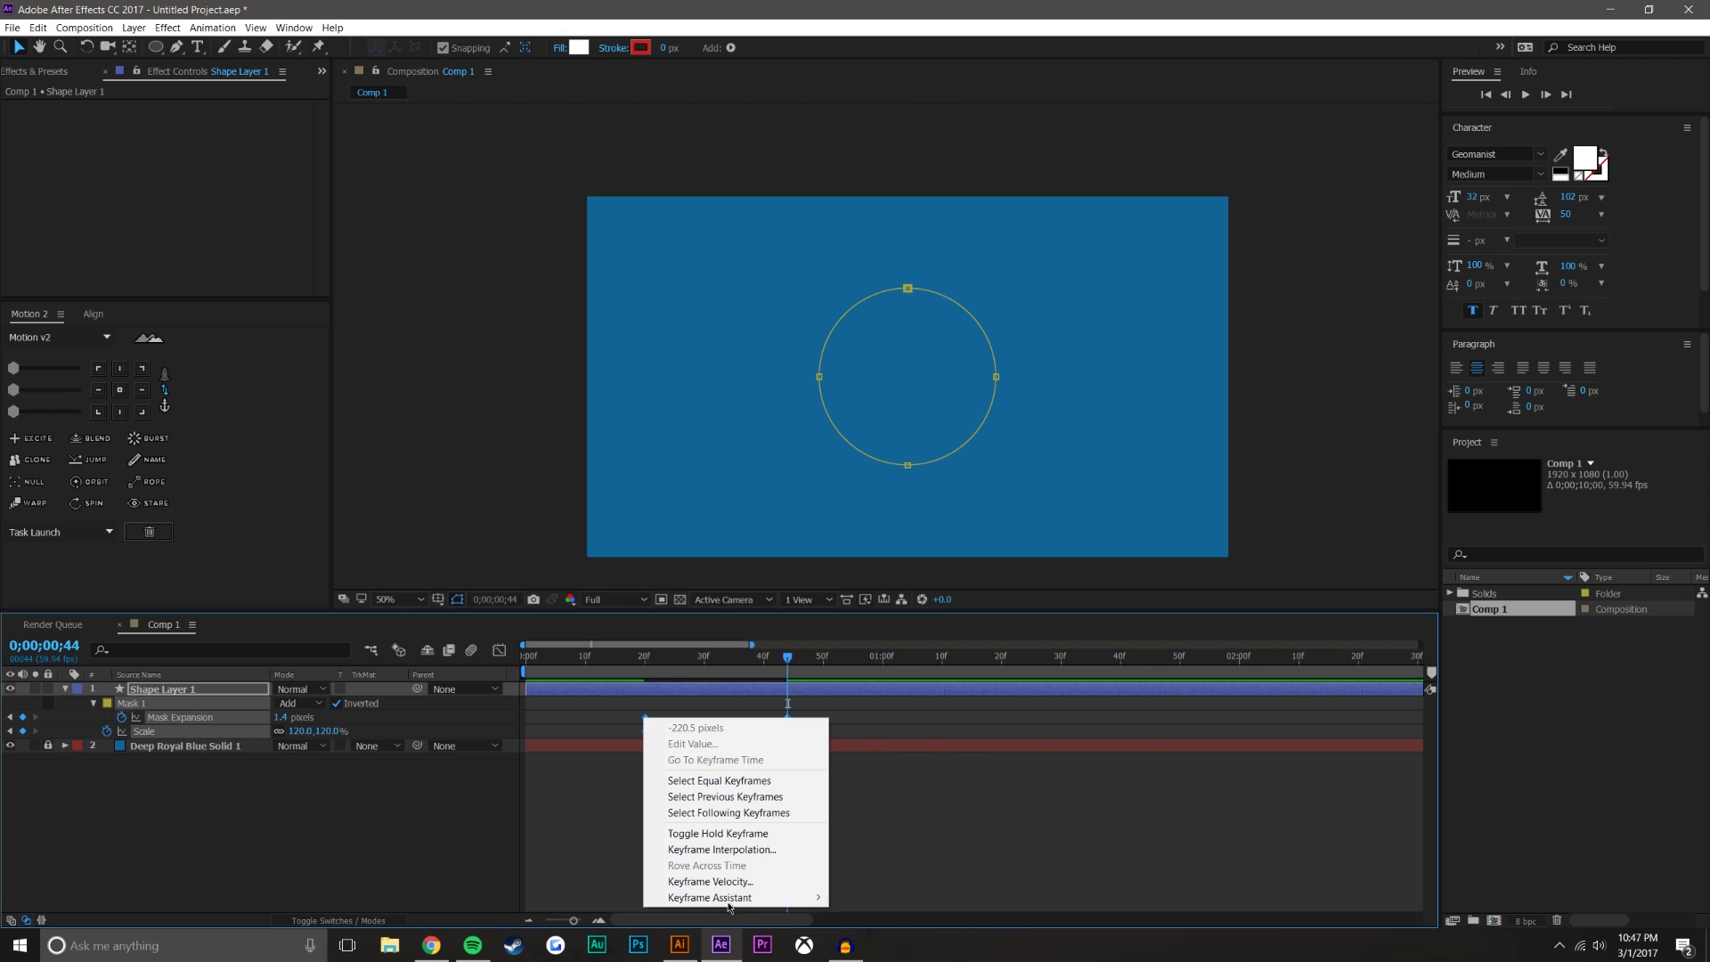
mouse_move(730, 898)
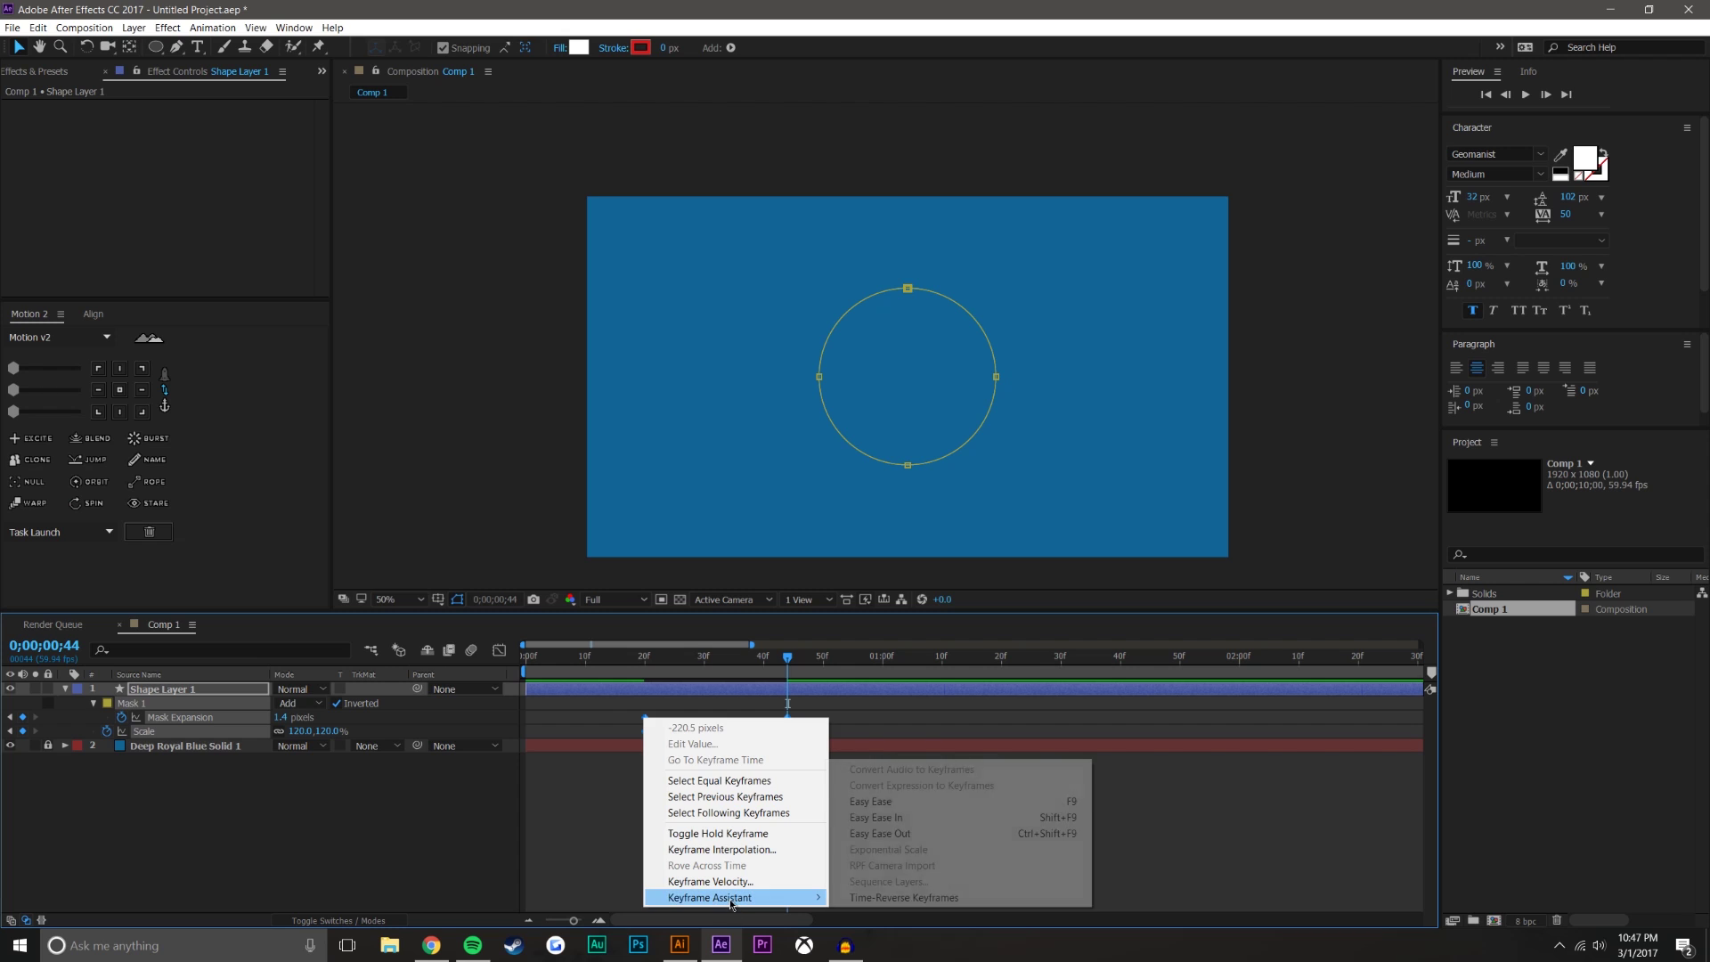
click(930, 802)
drag(670, 659, 836, 753)
Strengthen the ease in and out of all keyframes with Motion v2 in the speed graph so both curves peak sharply midway.
key(shift+F3)
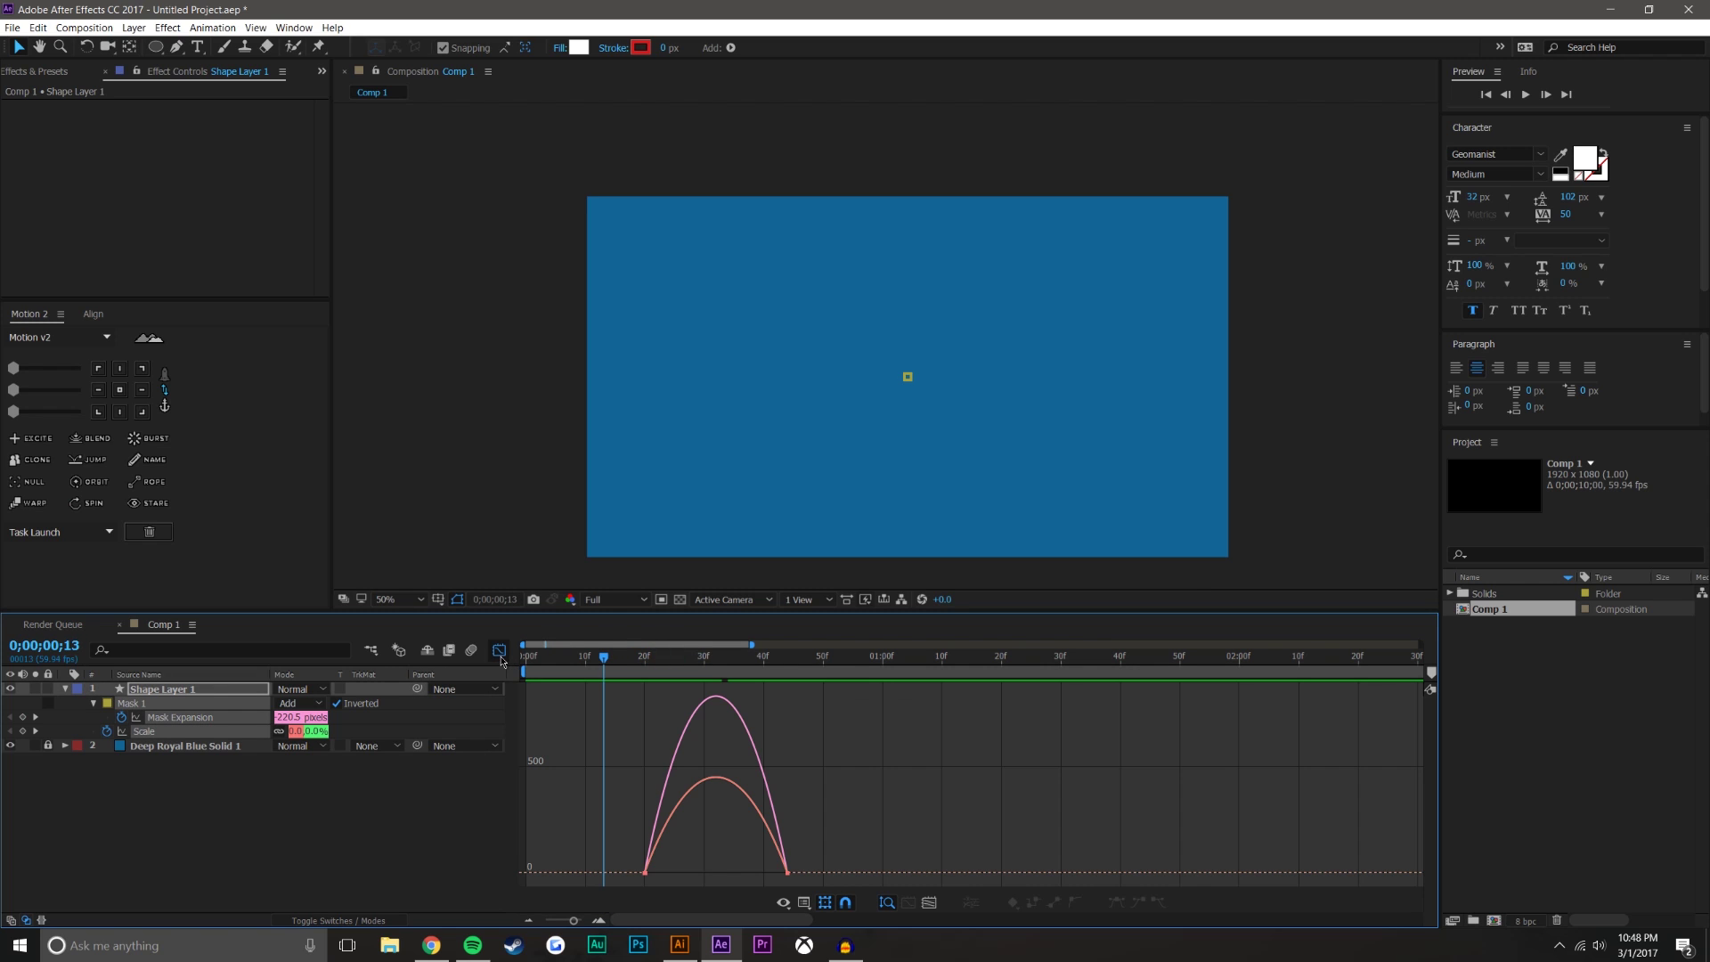
click(804, 902)
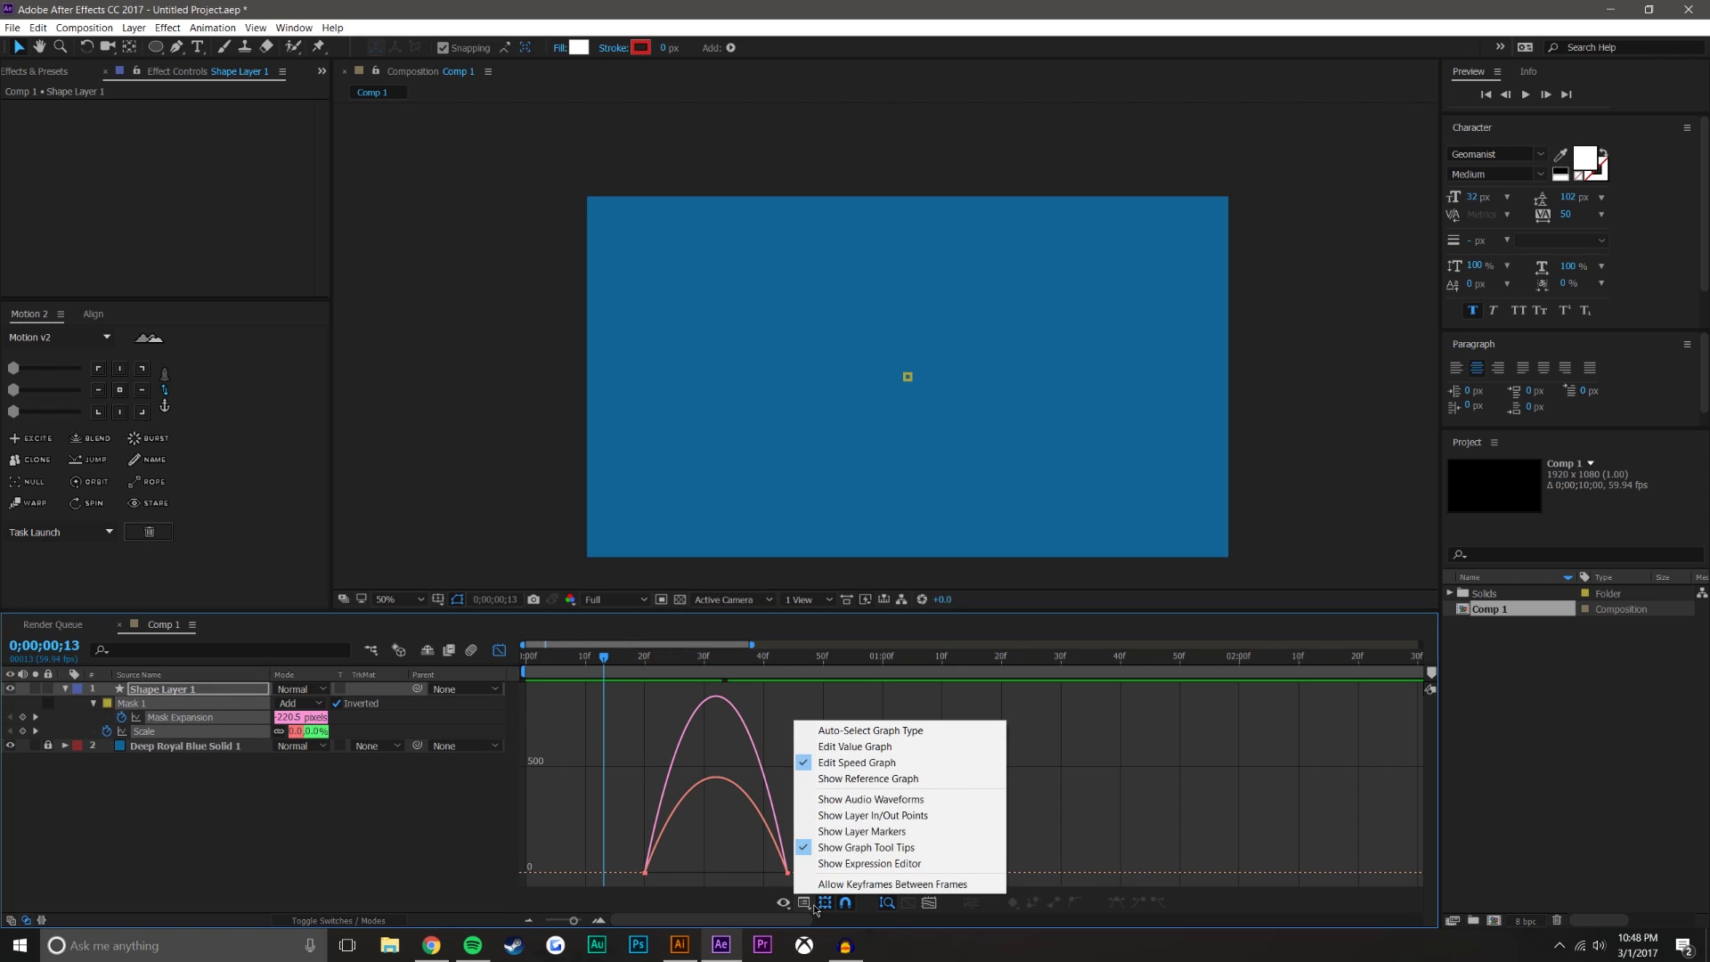
click(887, 762)
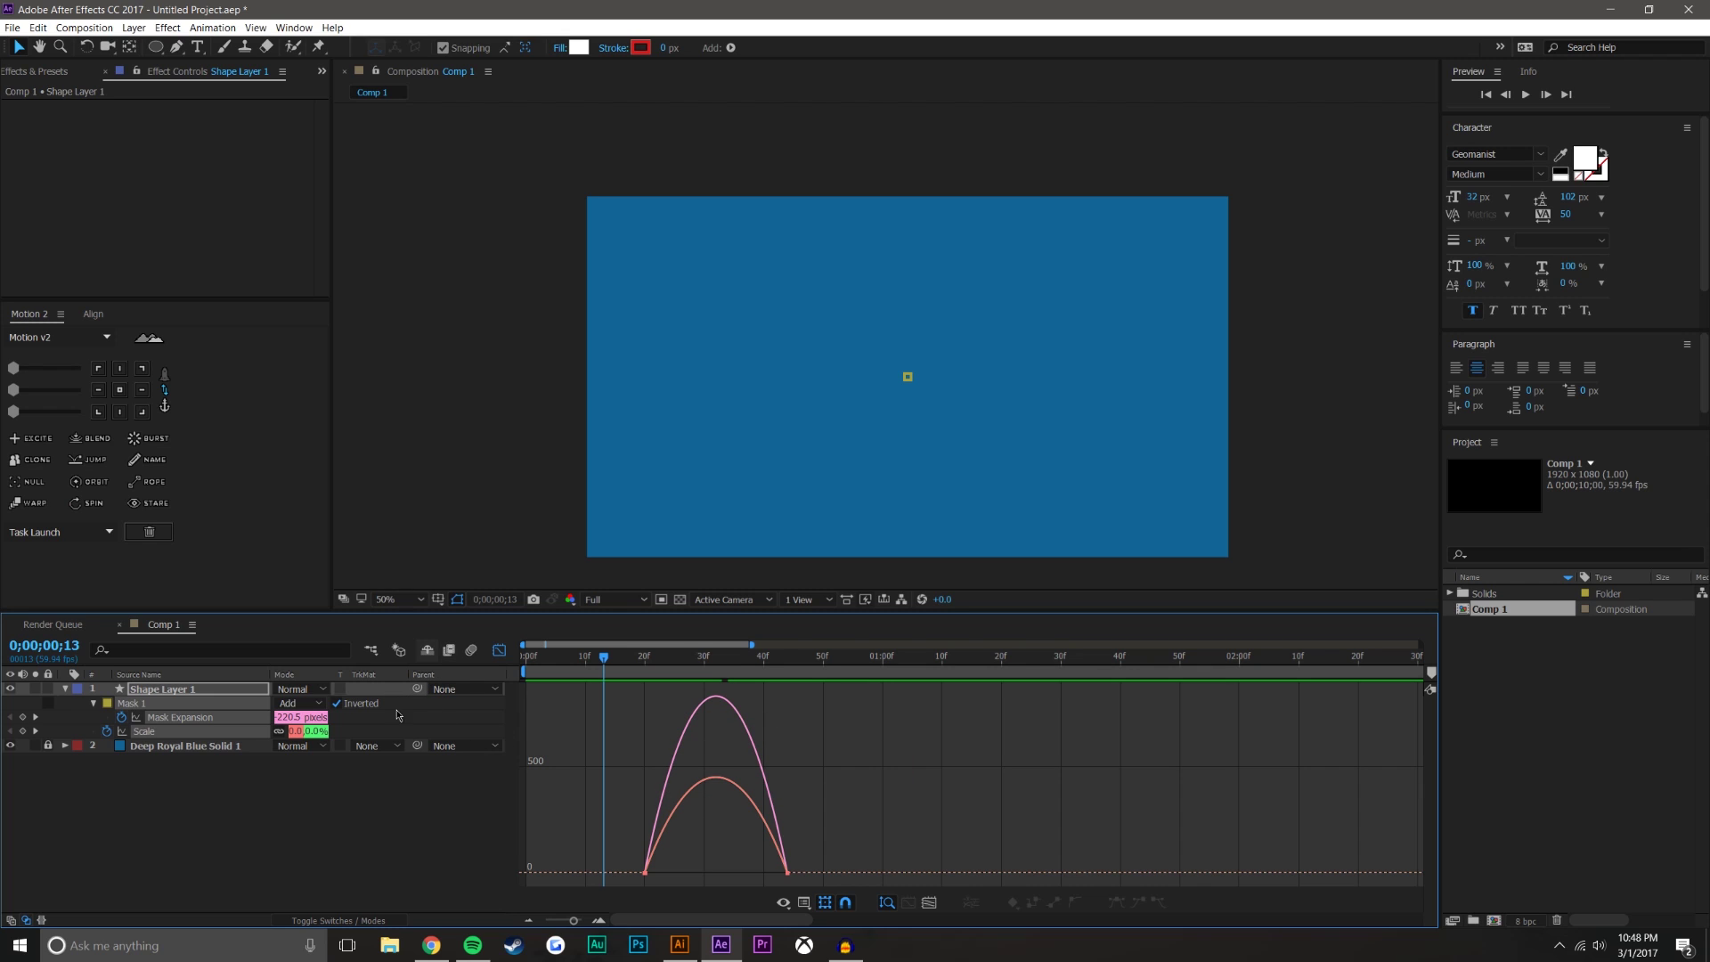
drag(646, 723, 815, 905)
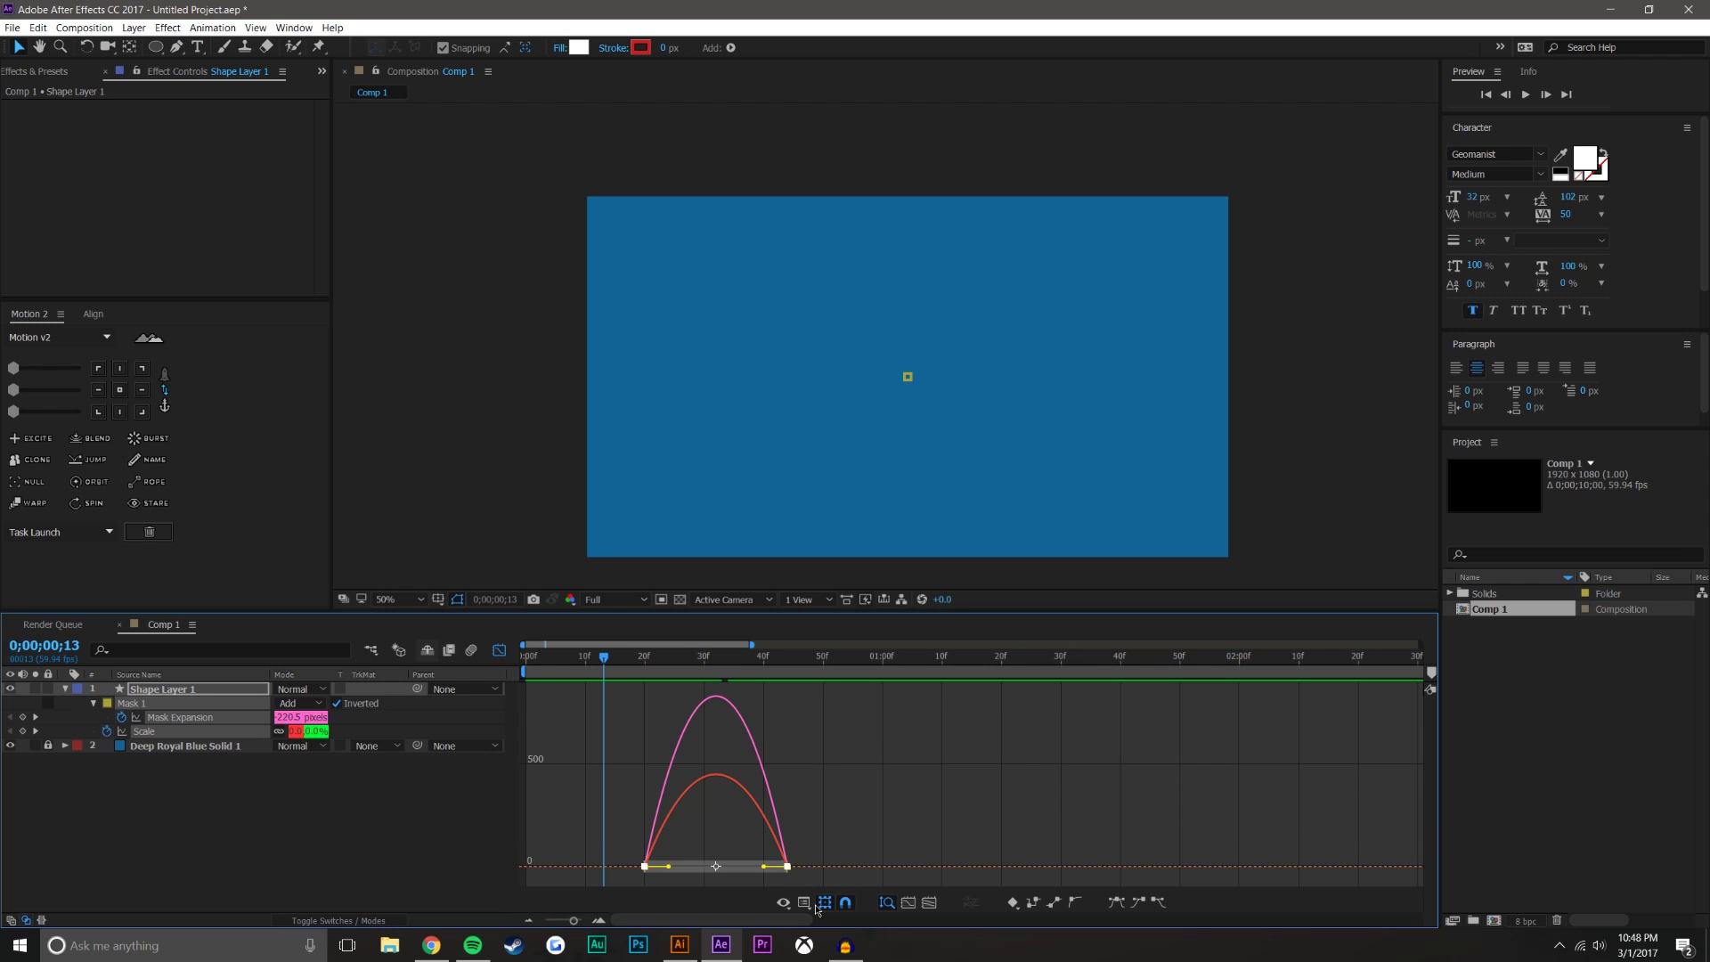
click(16, 392)
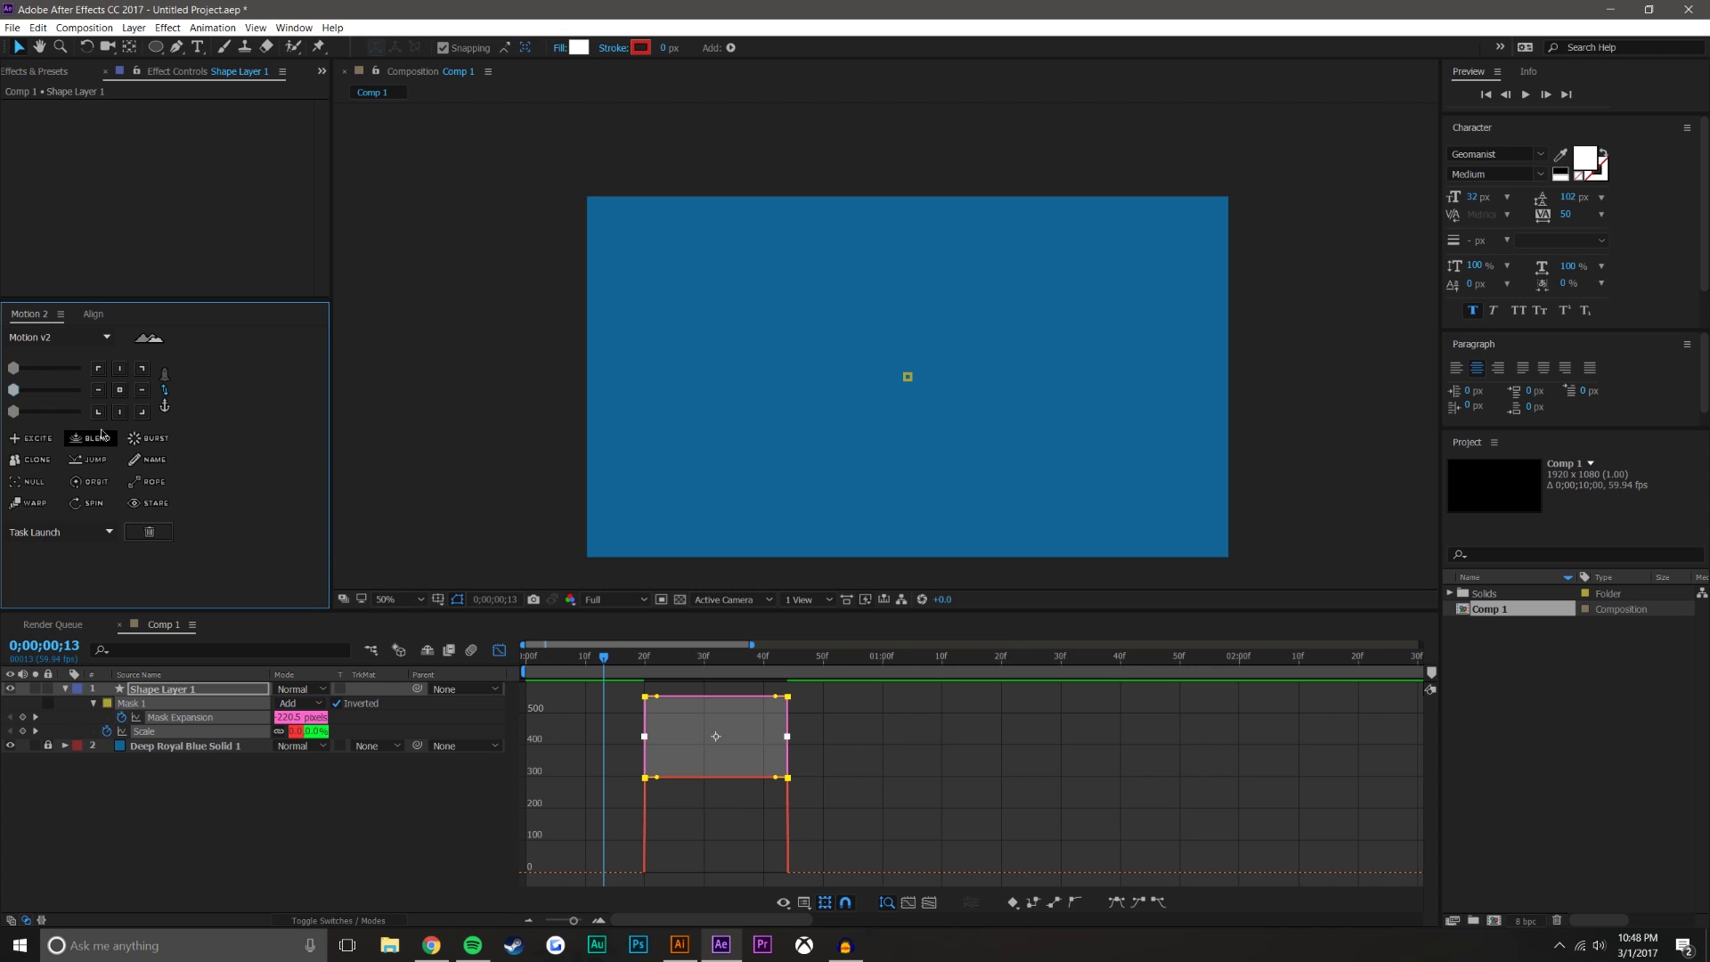
click(56, 392)
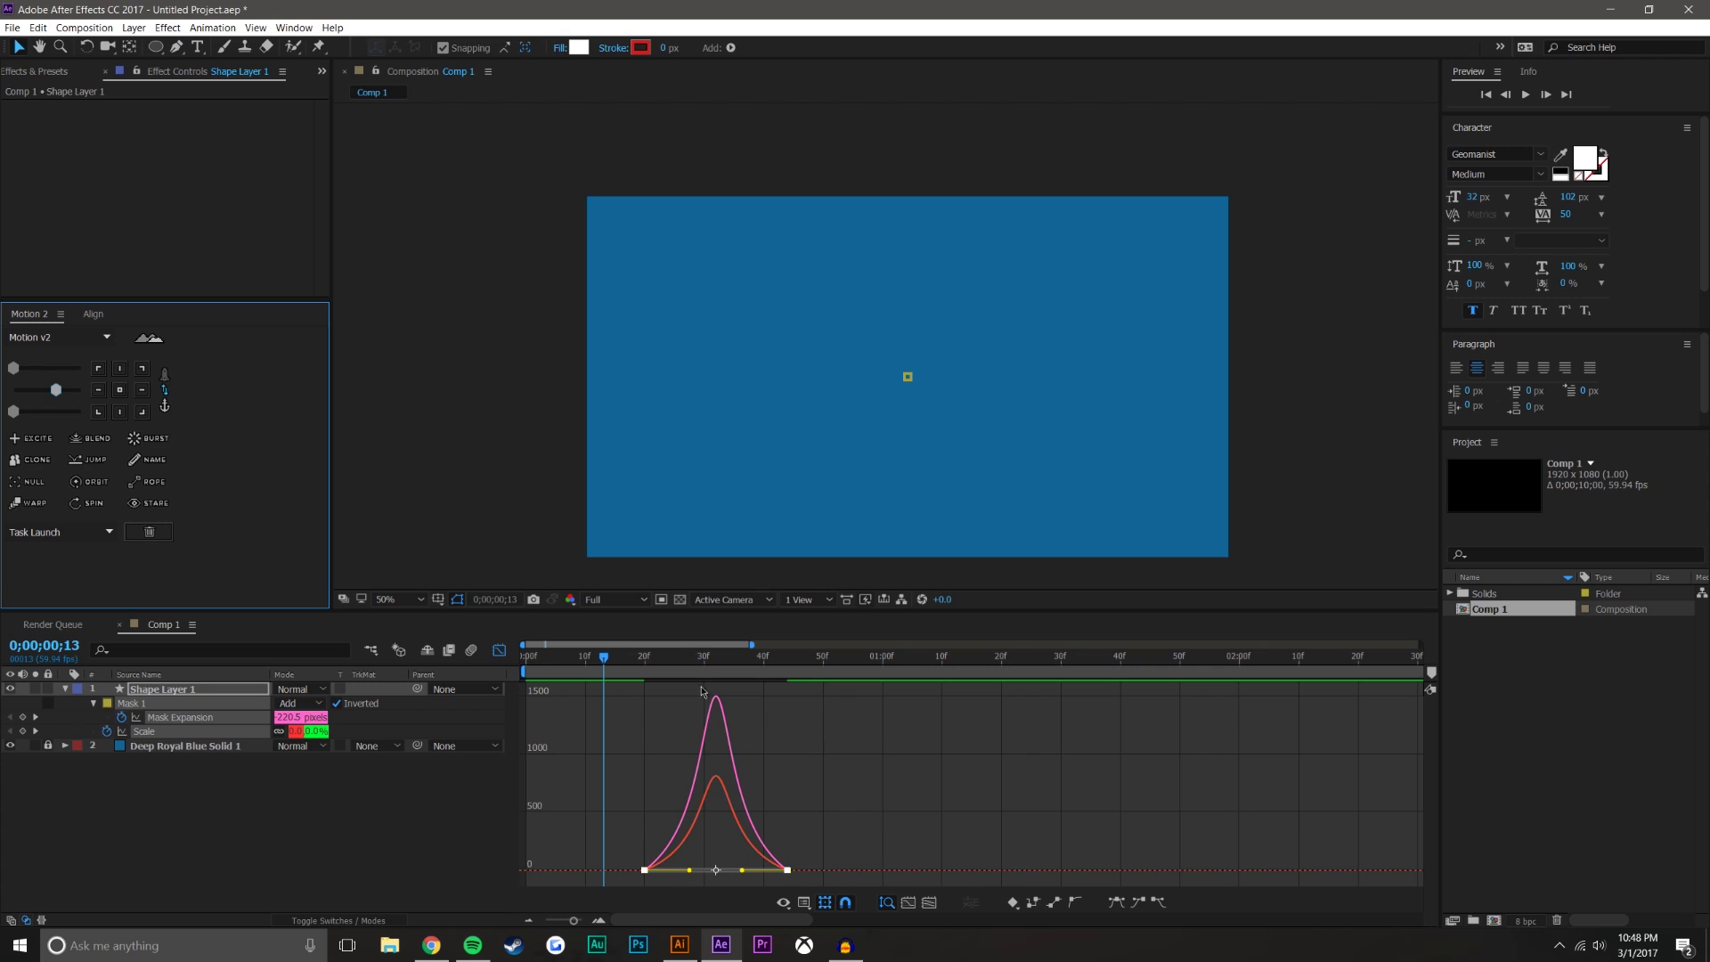
click(499, 651)
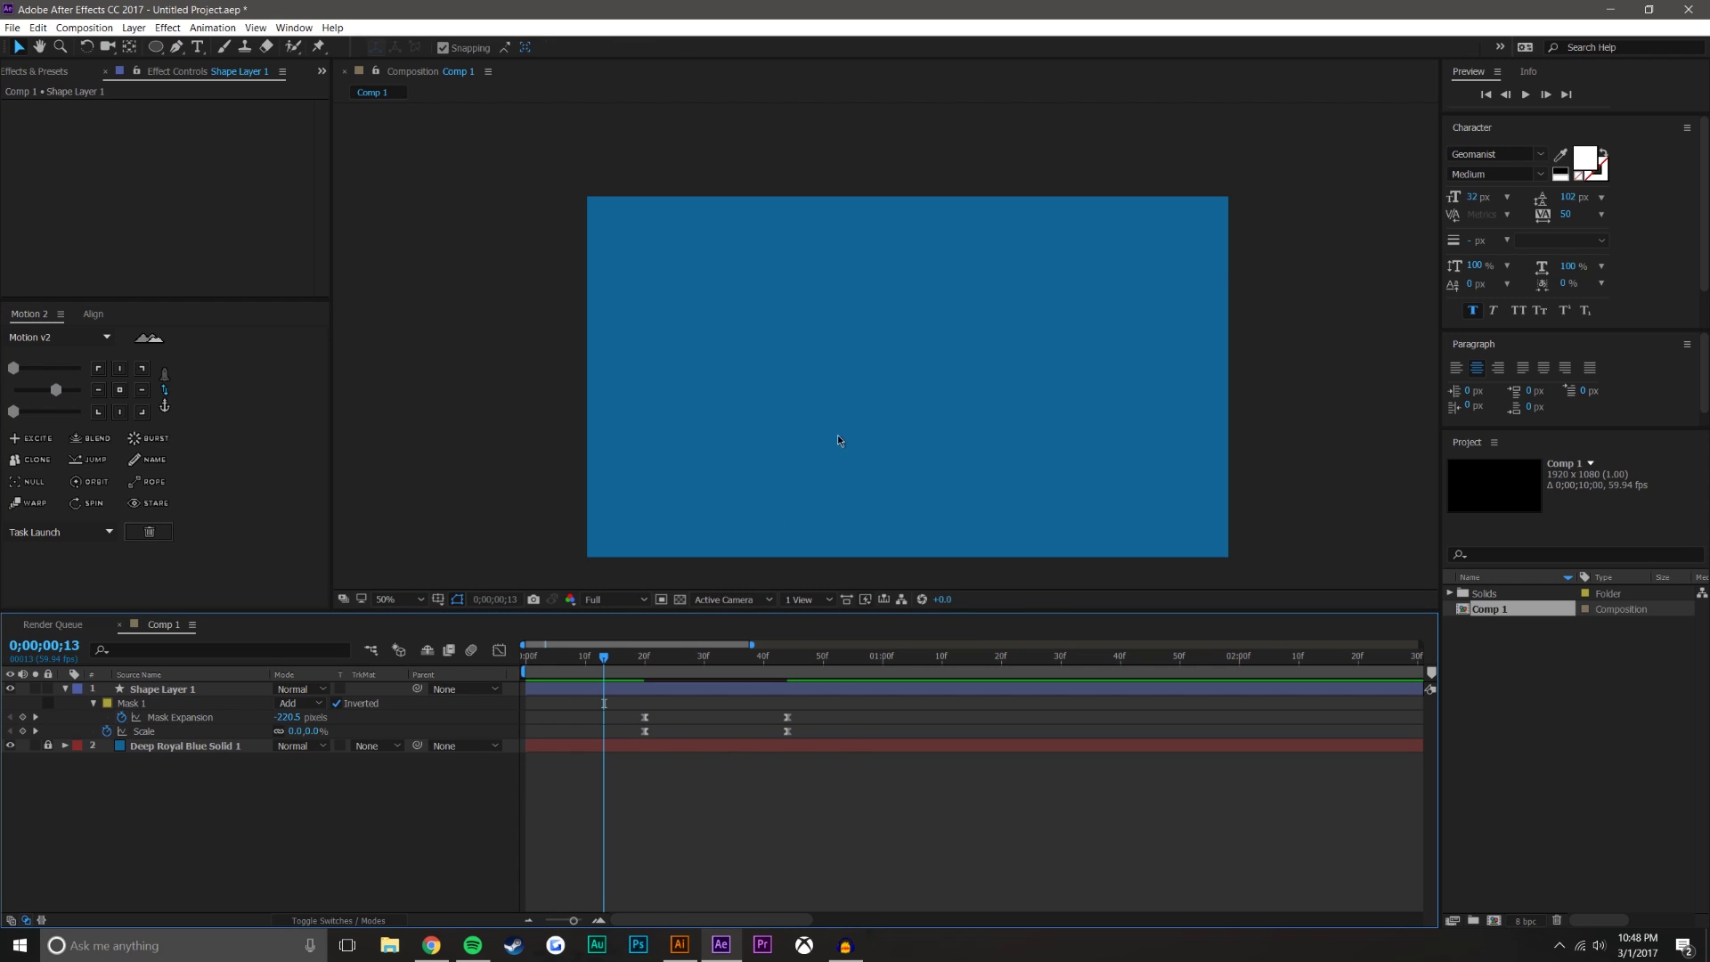
Preview the expanding ring animation across its keyframes and stop at frame 36.
click(1525, 93)
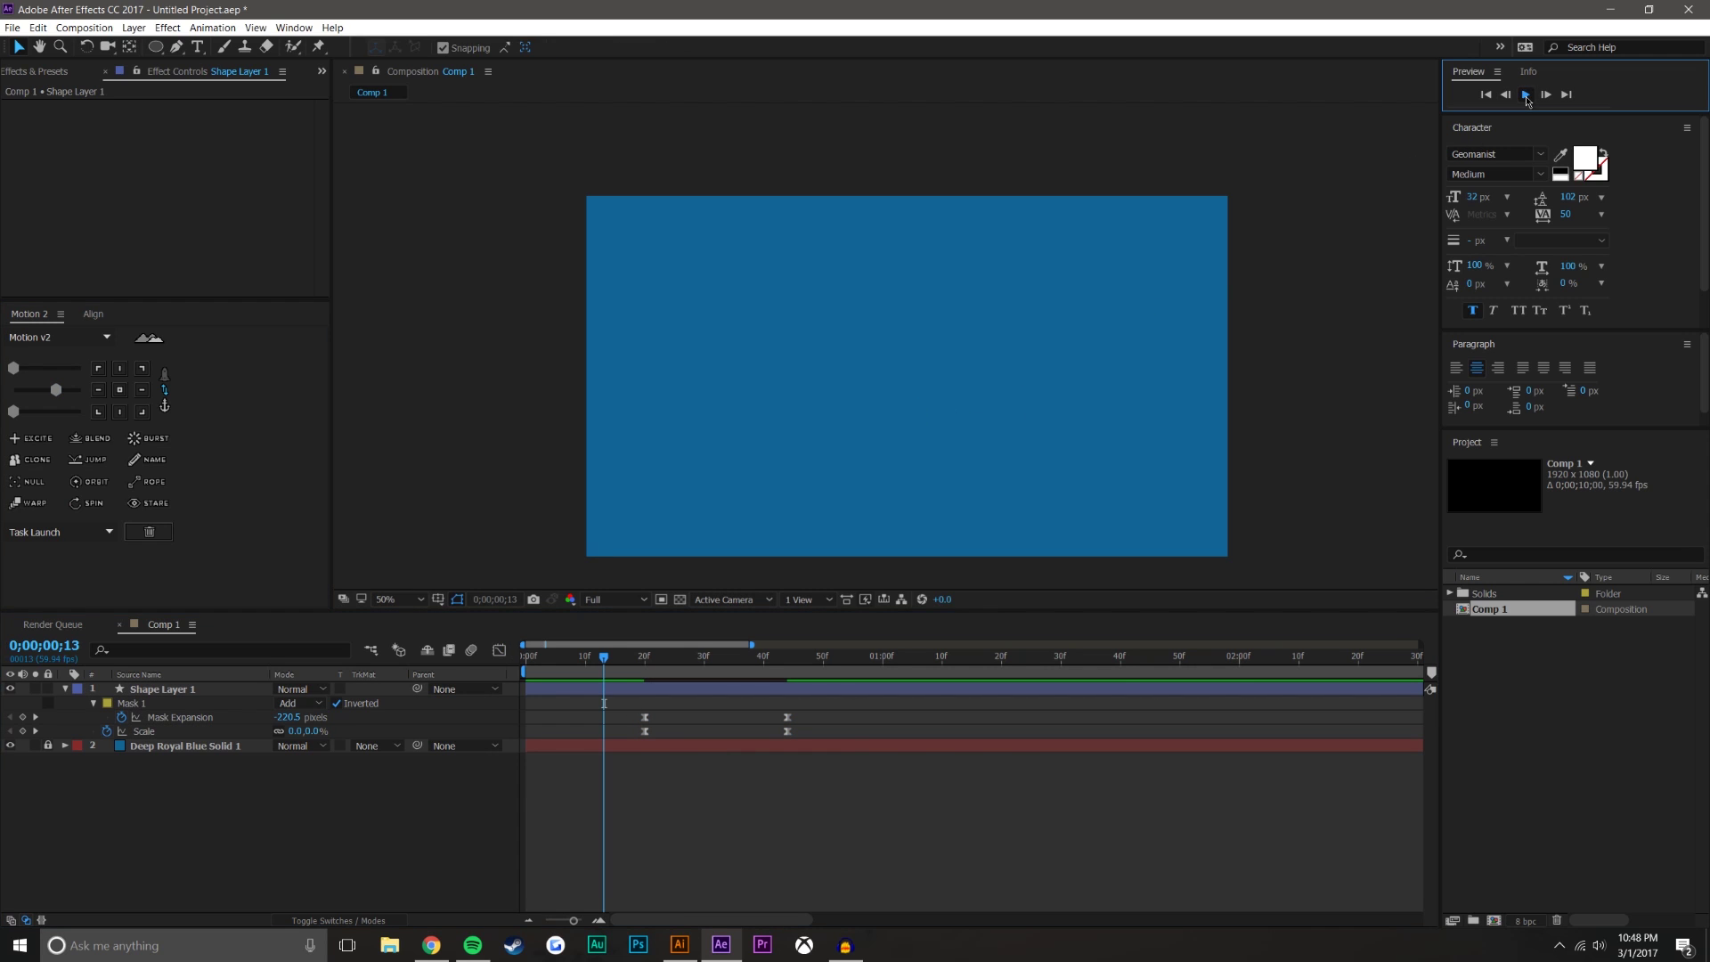
drag(633, 657, 802, 634)
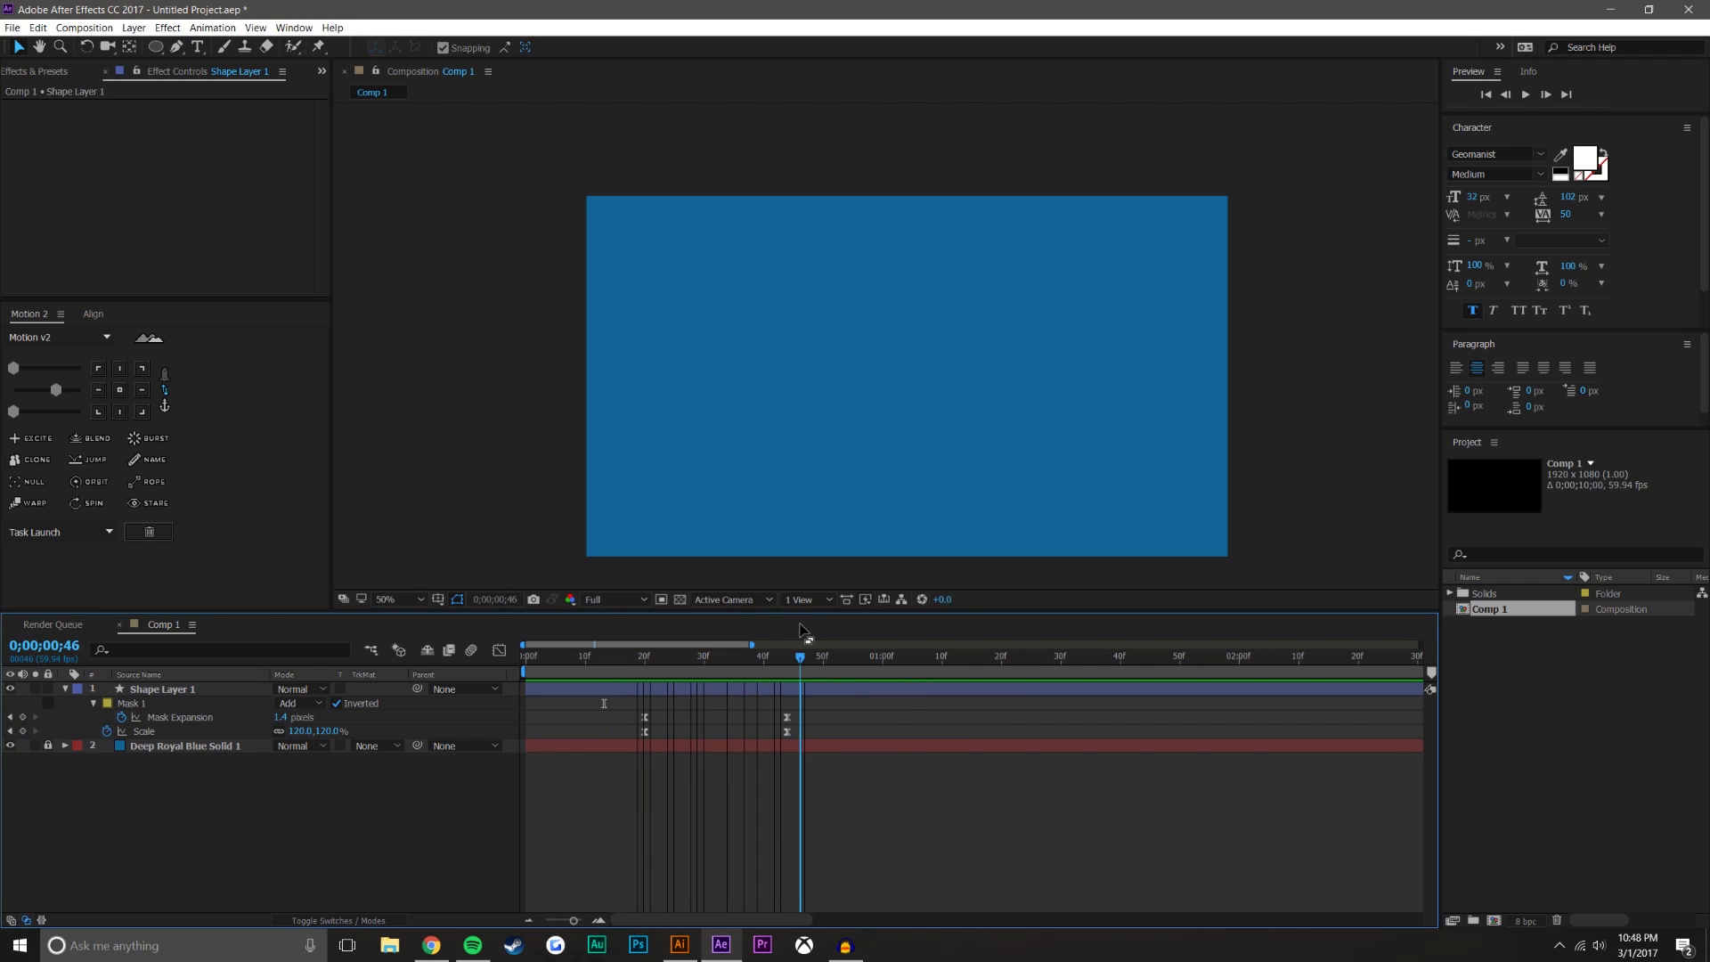
drag(643, 657, 739, 659)
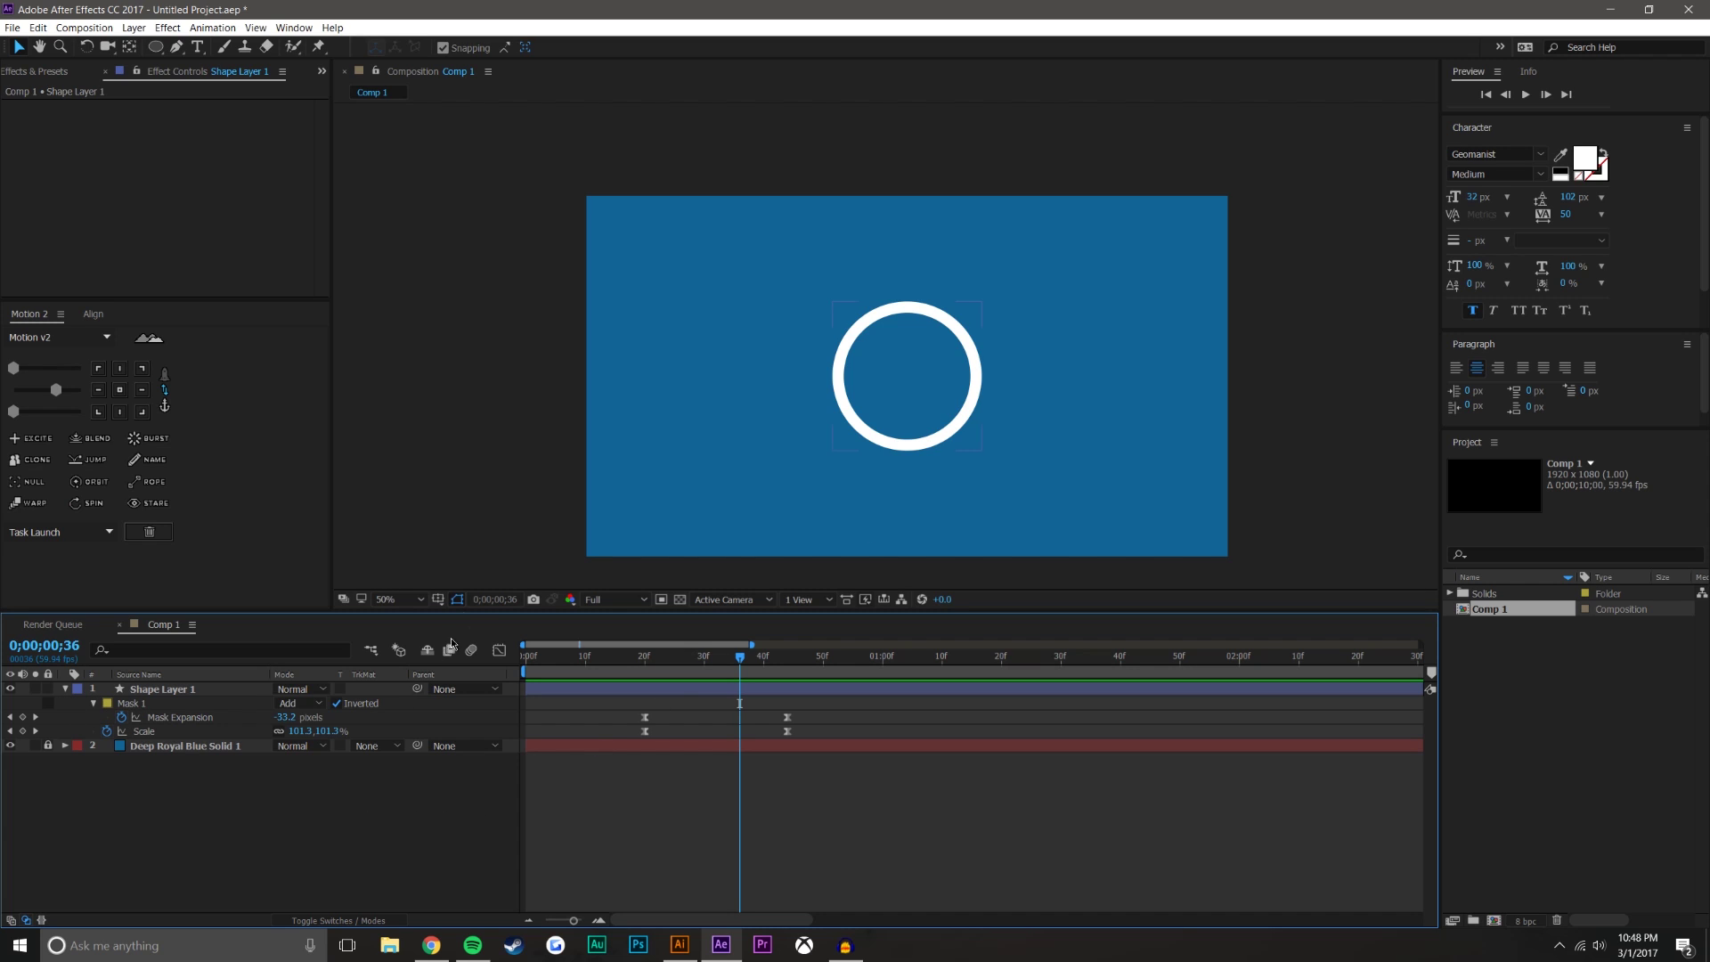
Turn on the Proportional Grid and enlarge the composition view to 200% around the upper half of the ring.
click(438, 600)
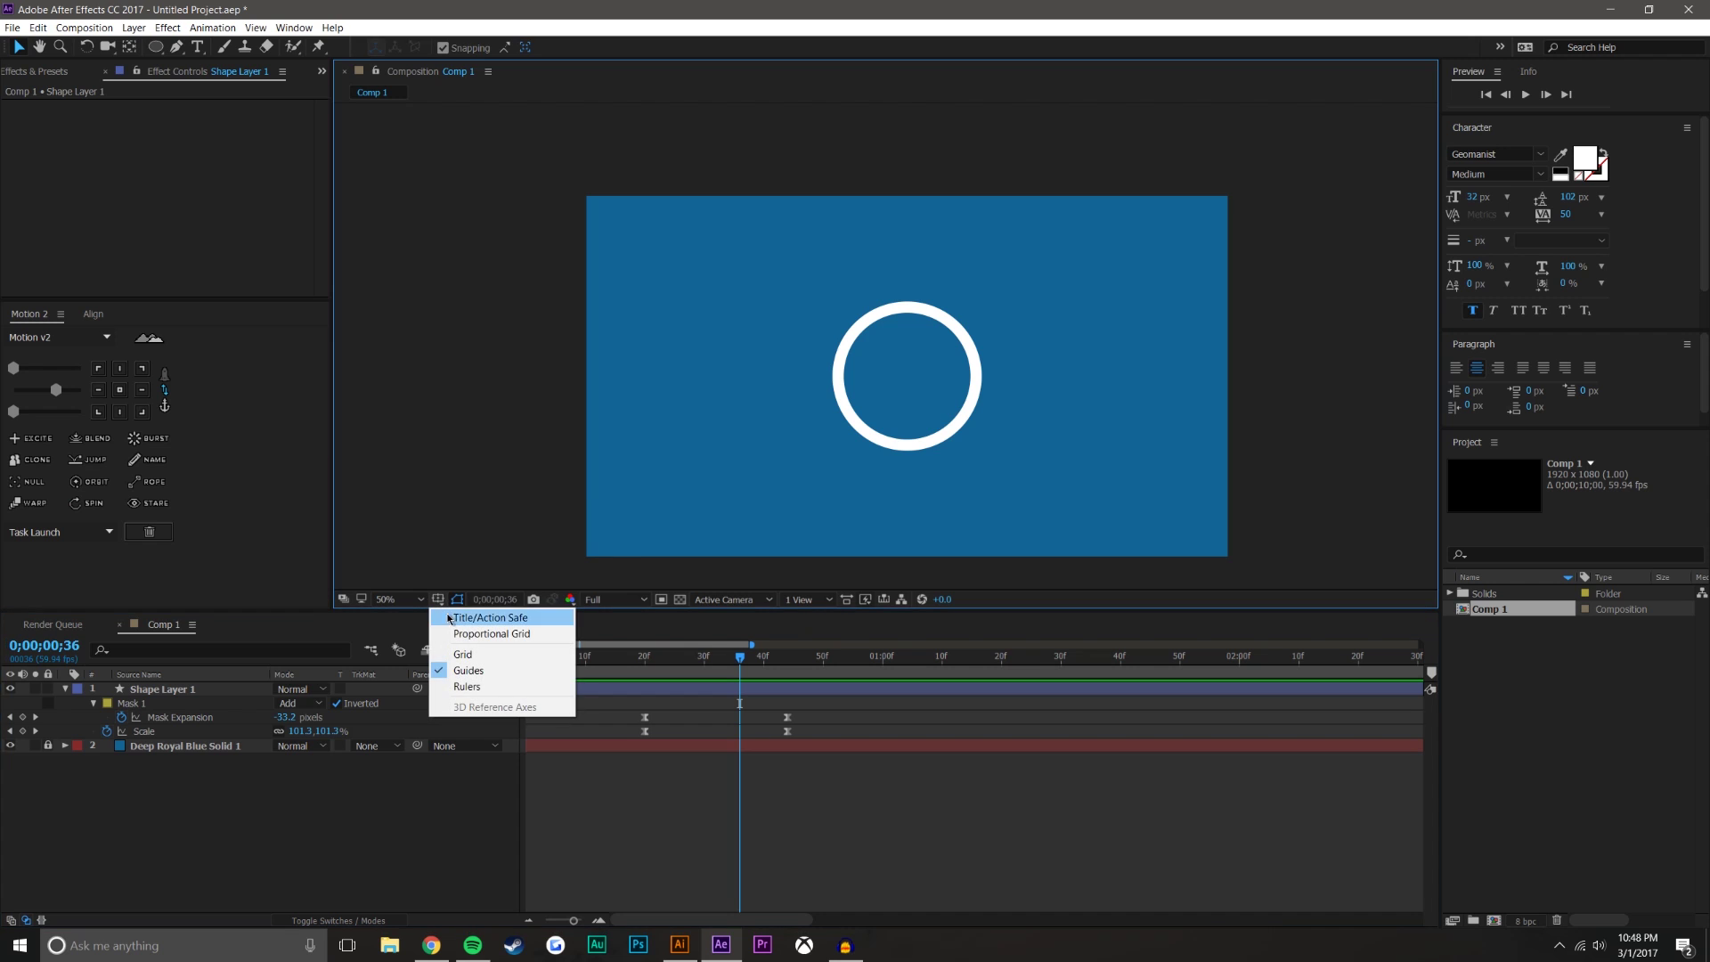
click(460, 635)
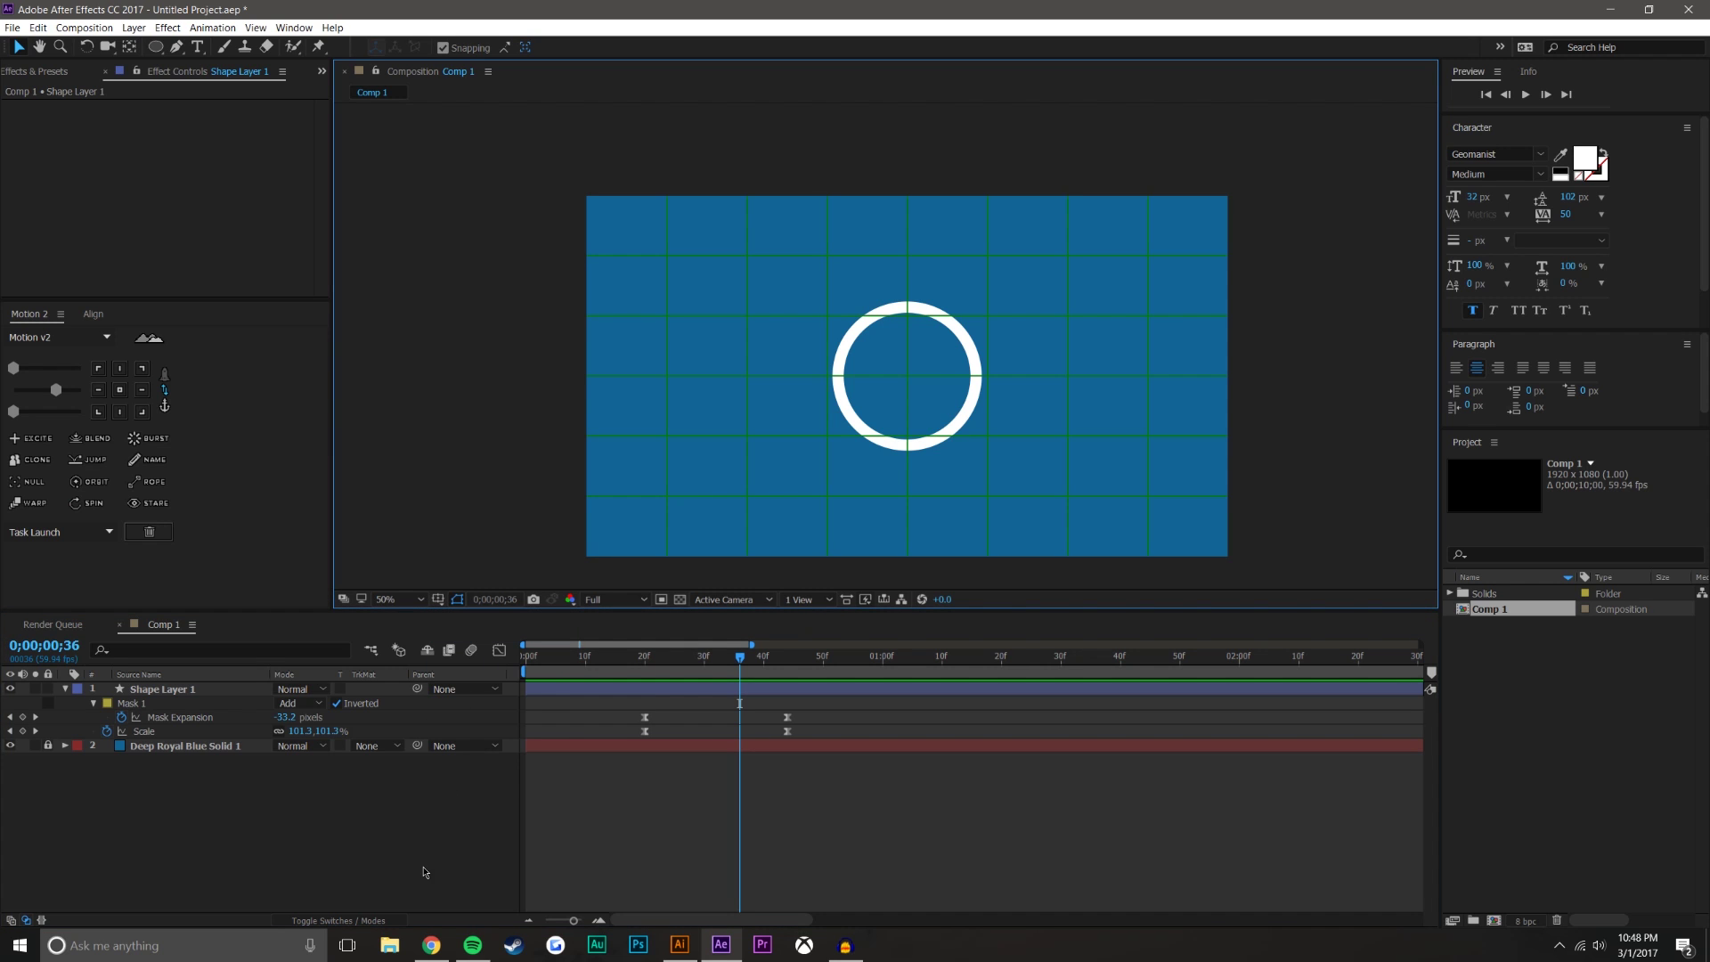
key(period)
key(period)
key(period)
key(h)
drag(897, 356, 858, 409)
key(v)
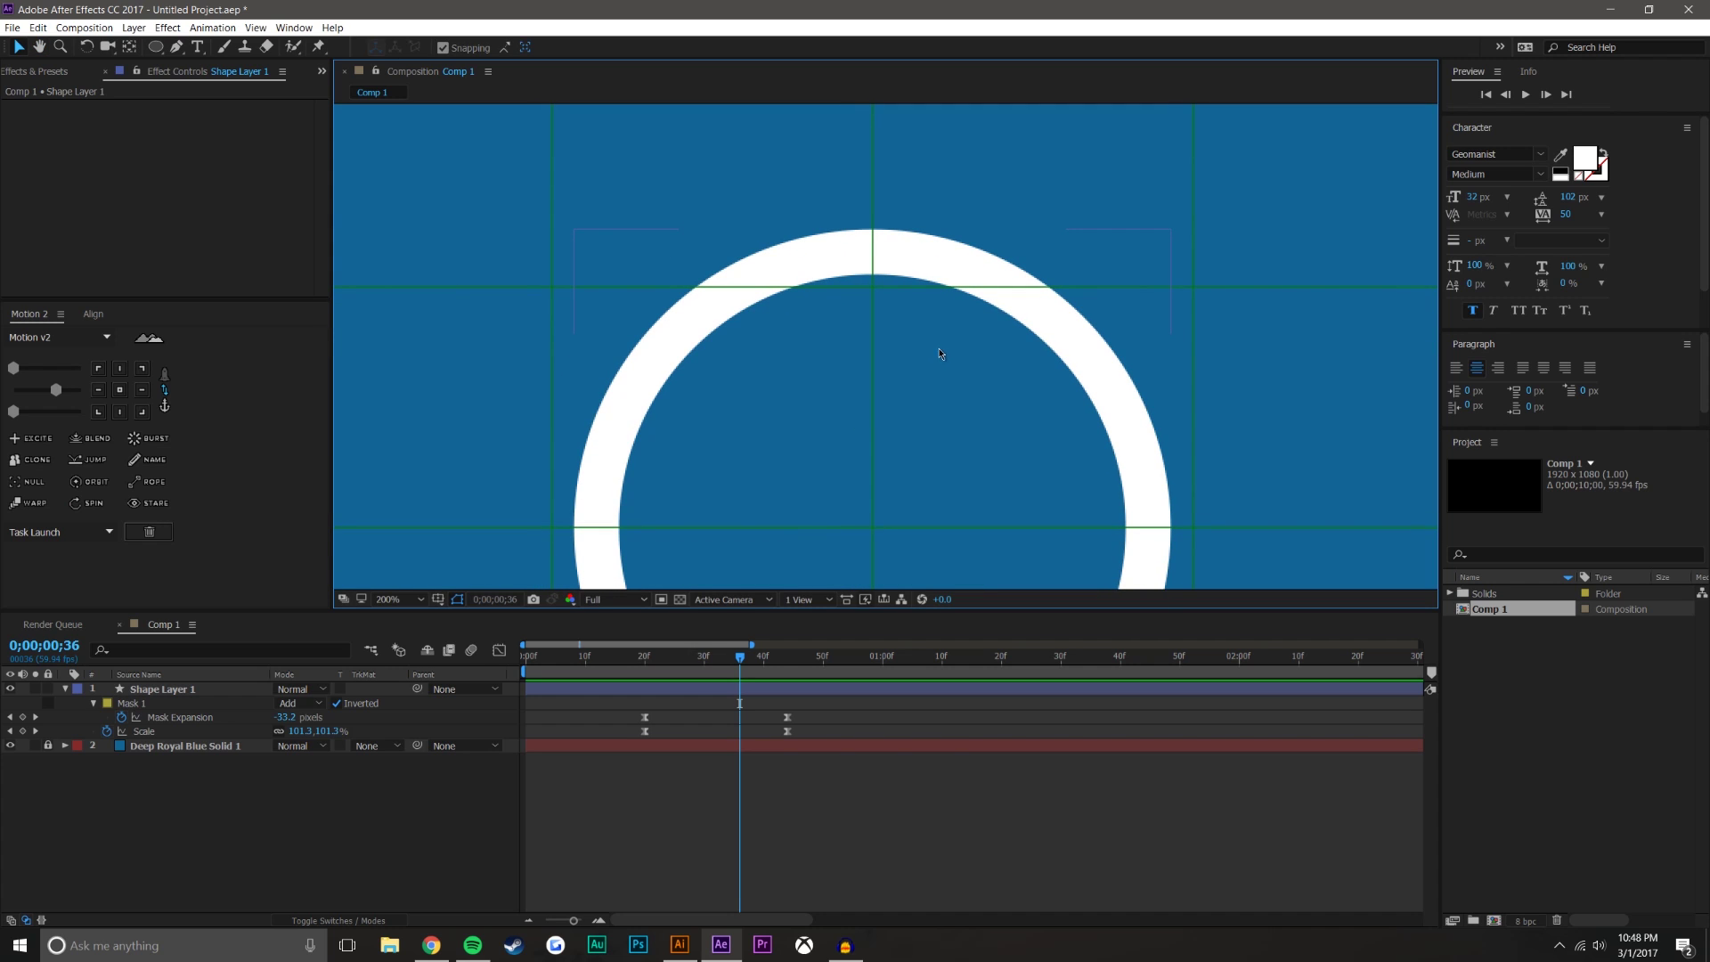
Show the Grid and draw a narrow vertical white rectangle centred across the upper edge of the ring as a new shape layer.
drag(155, 47, 200, 59)
click(353, 800)
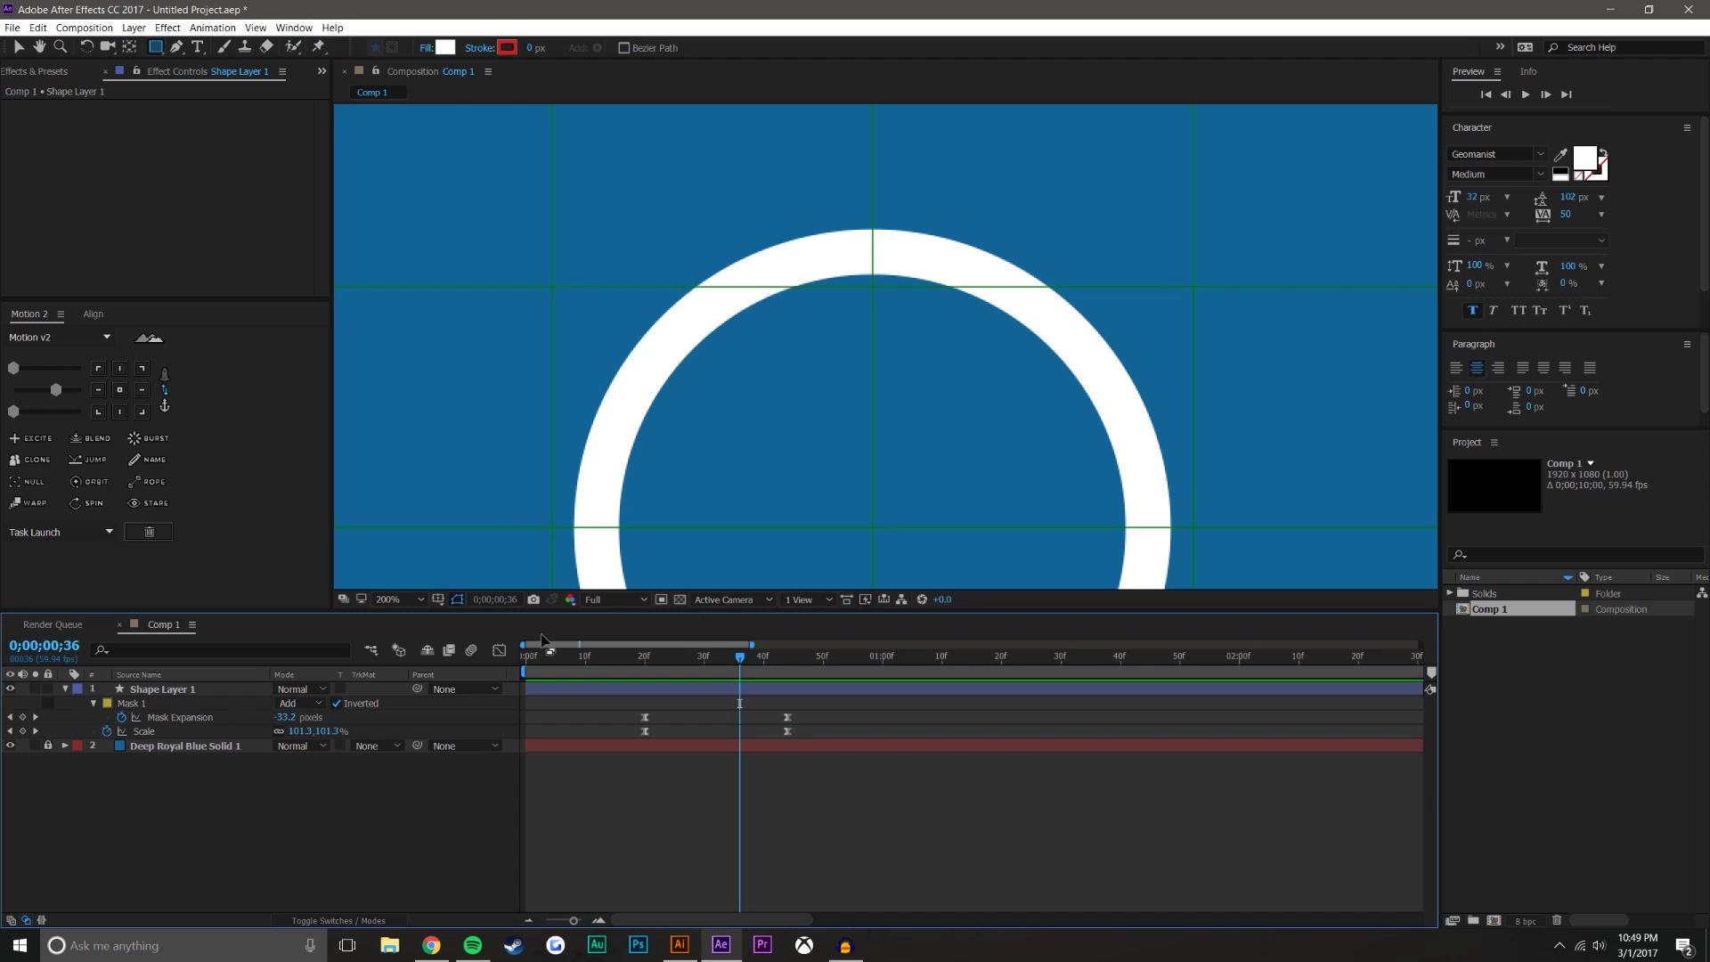
click(438, 600)
click(460, 656)
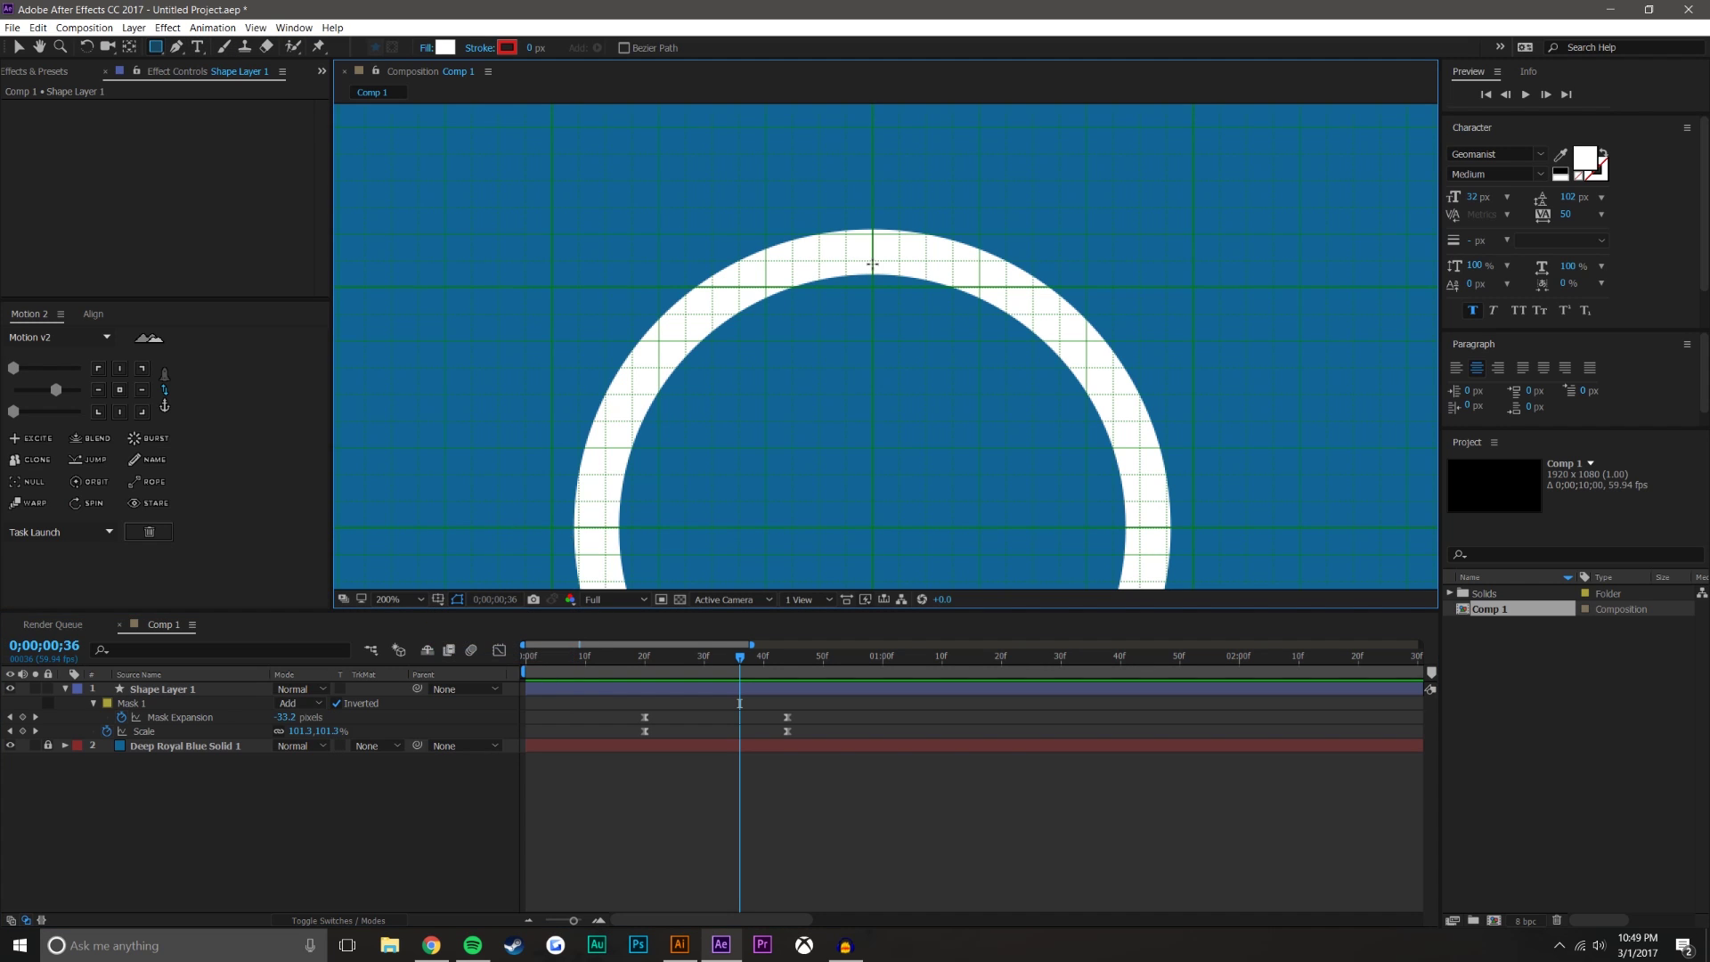
drag(846, 207, 901, 369)
click(18, 47)
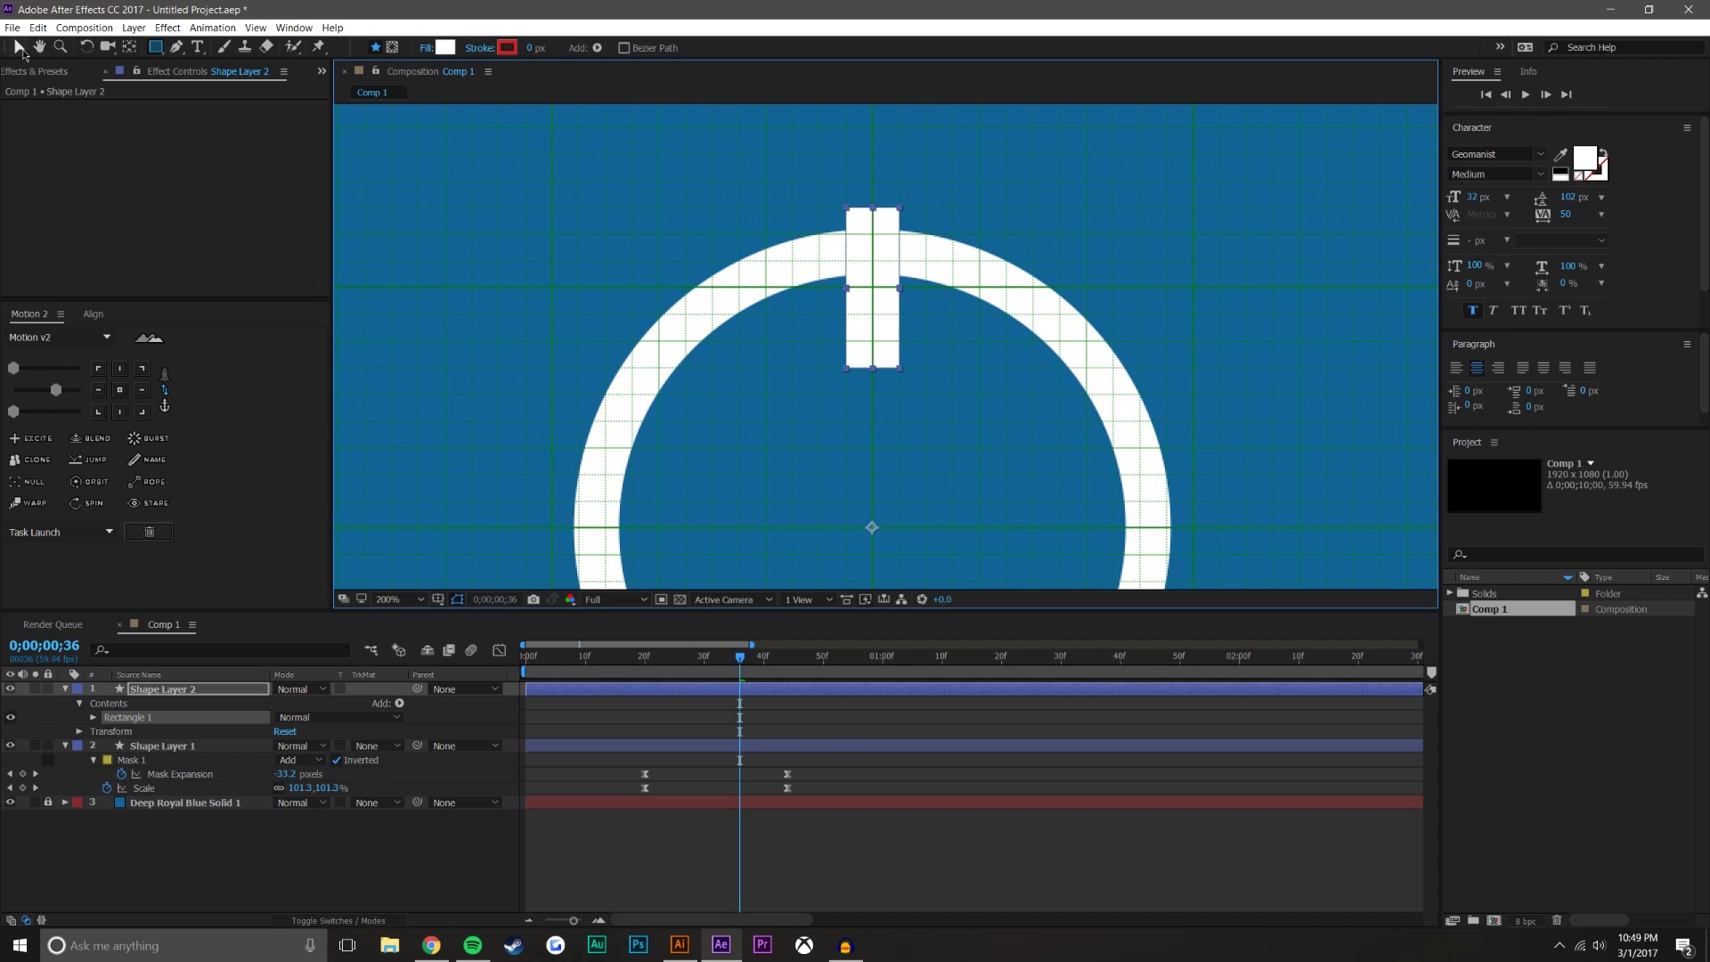
Hide the Grid and Proportional Grid, and return the composition view to 100% with nothing selected.
click(457, 599)
click(460, 634)
click(457, 599)
click(462, 654)
key(comma)
click(479, 762)
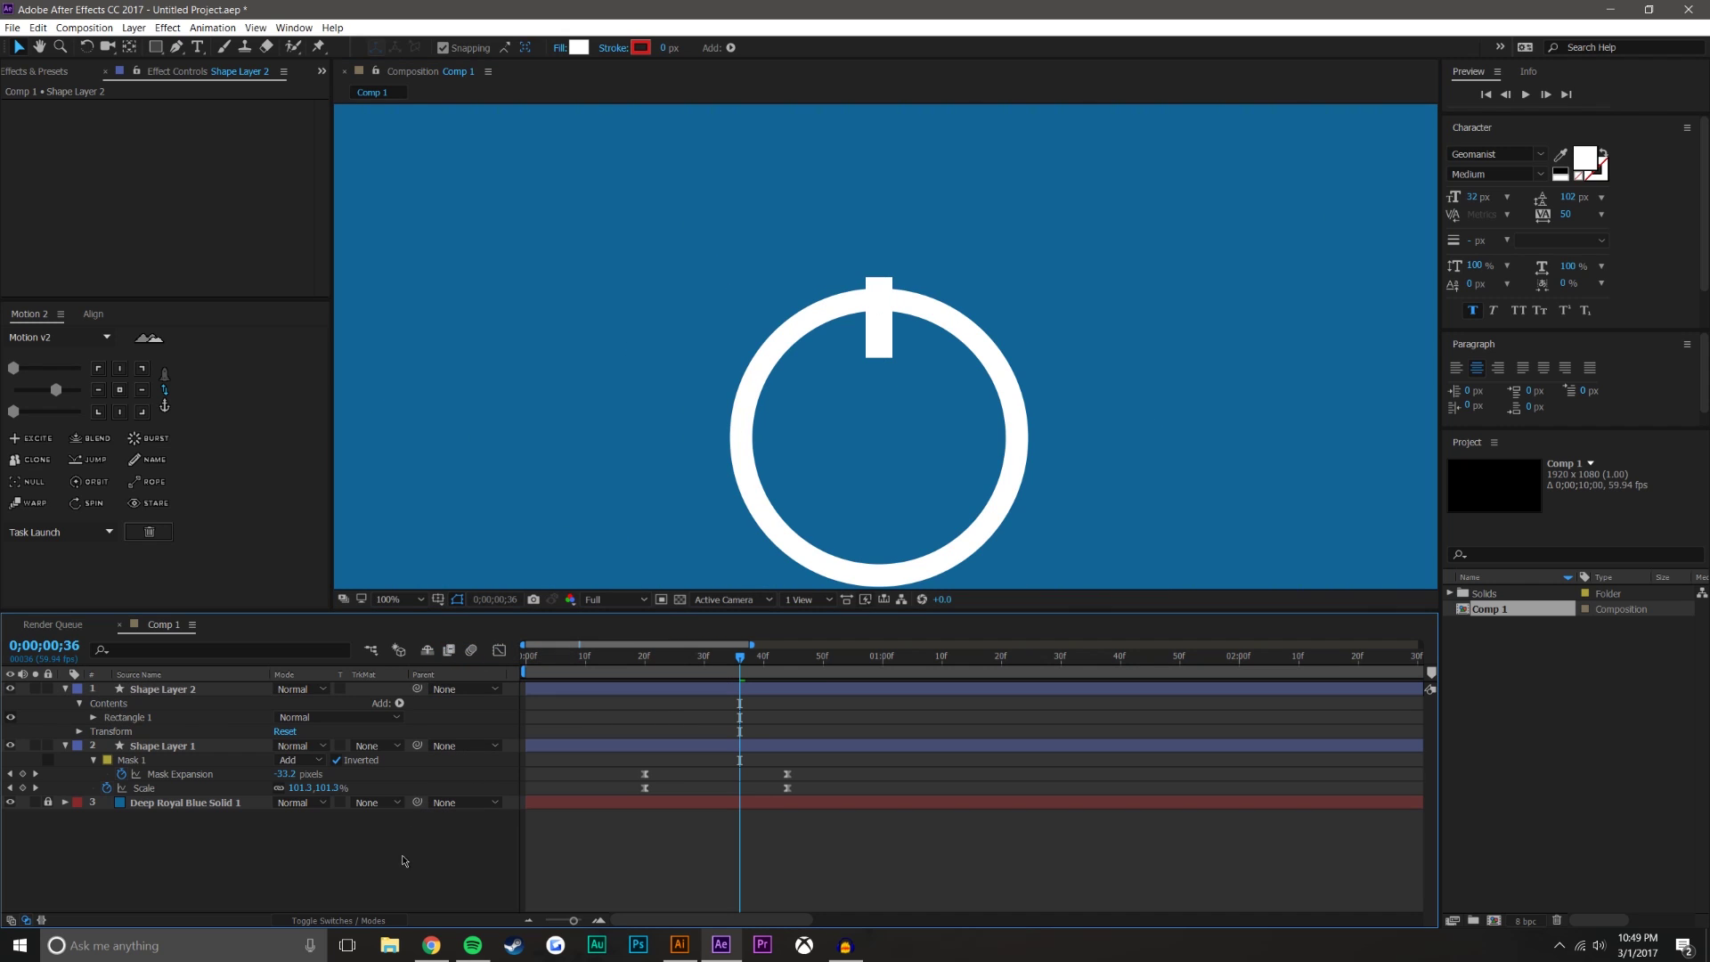
Rename the ring's layer as Circle and the rectangle's layer as Star.
right_click(162, 747)
click(203, 732)
text(Circle)
right_click(165, 688)
click(204, 689)
text(Star)
key(Return)
Enable motion blur for the composition and for all its layers, and move to frame 41.
click(334, 920)
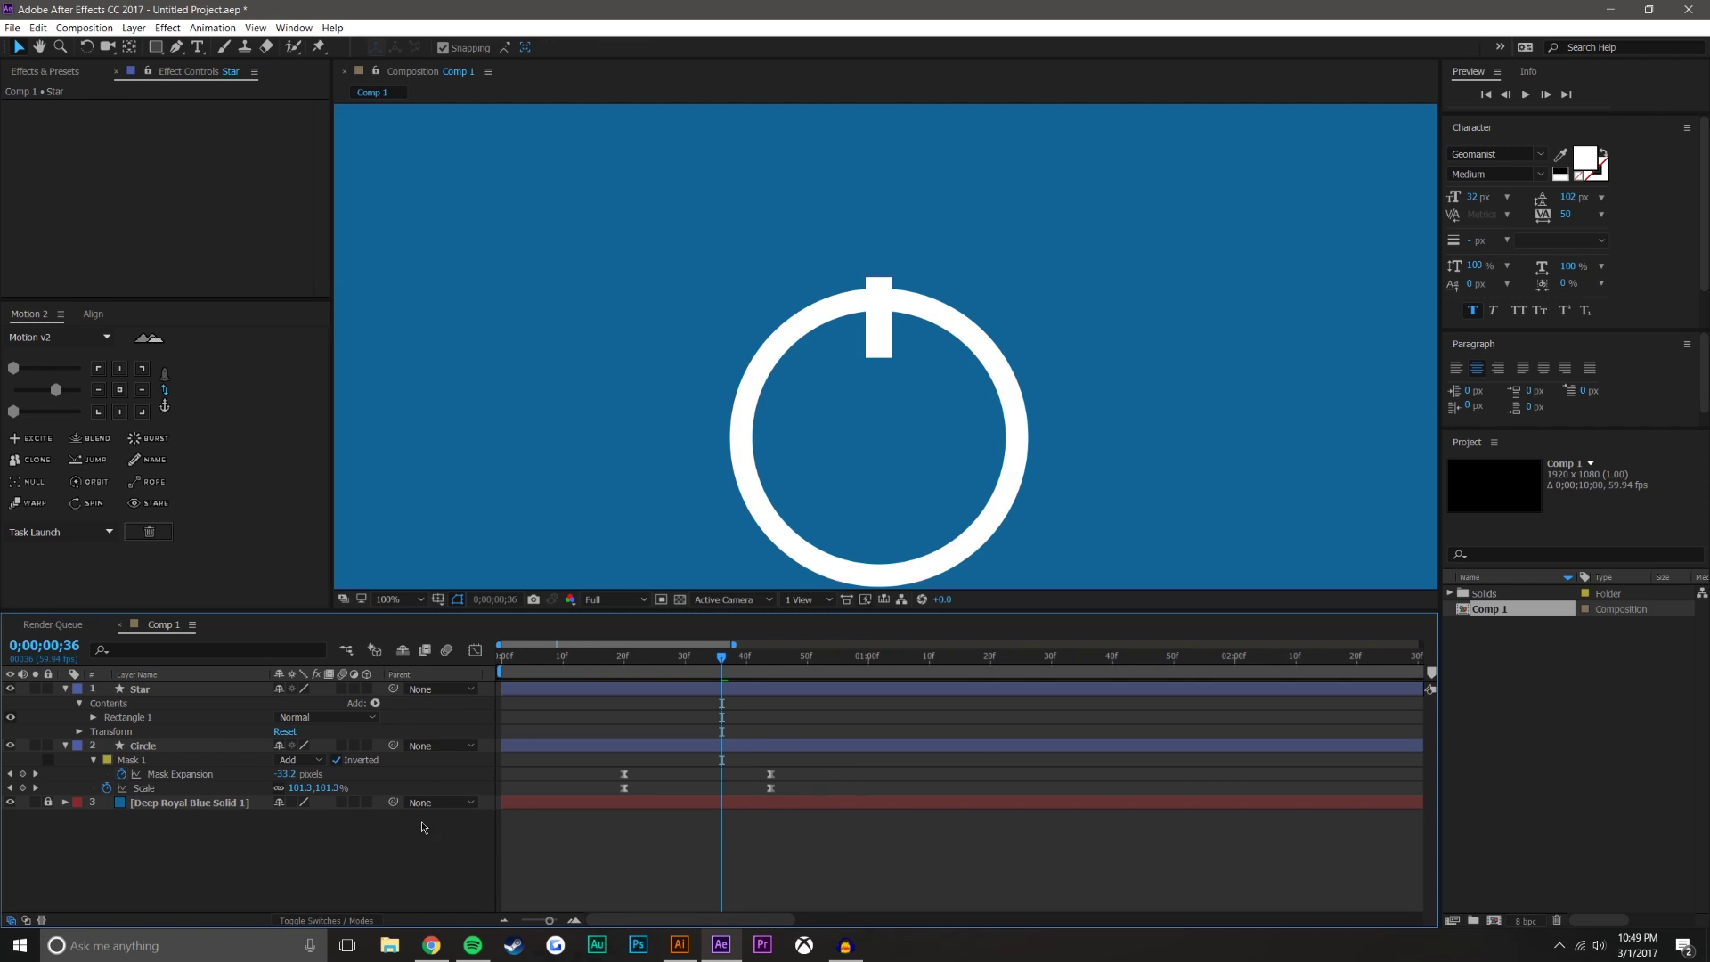
click(445, 650)
drag(341, 700, 354, 851)
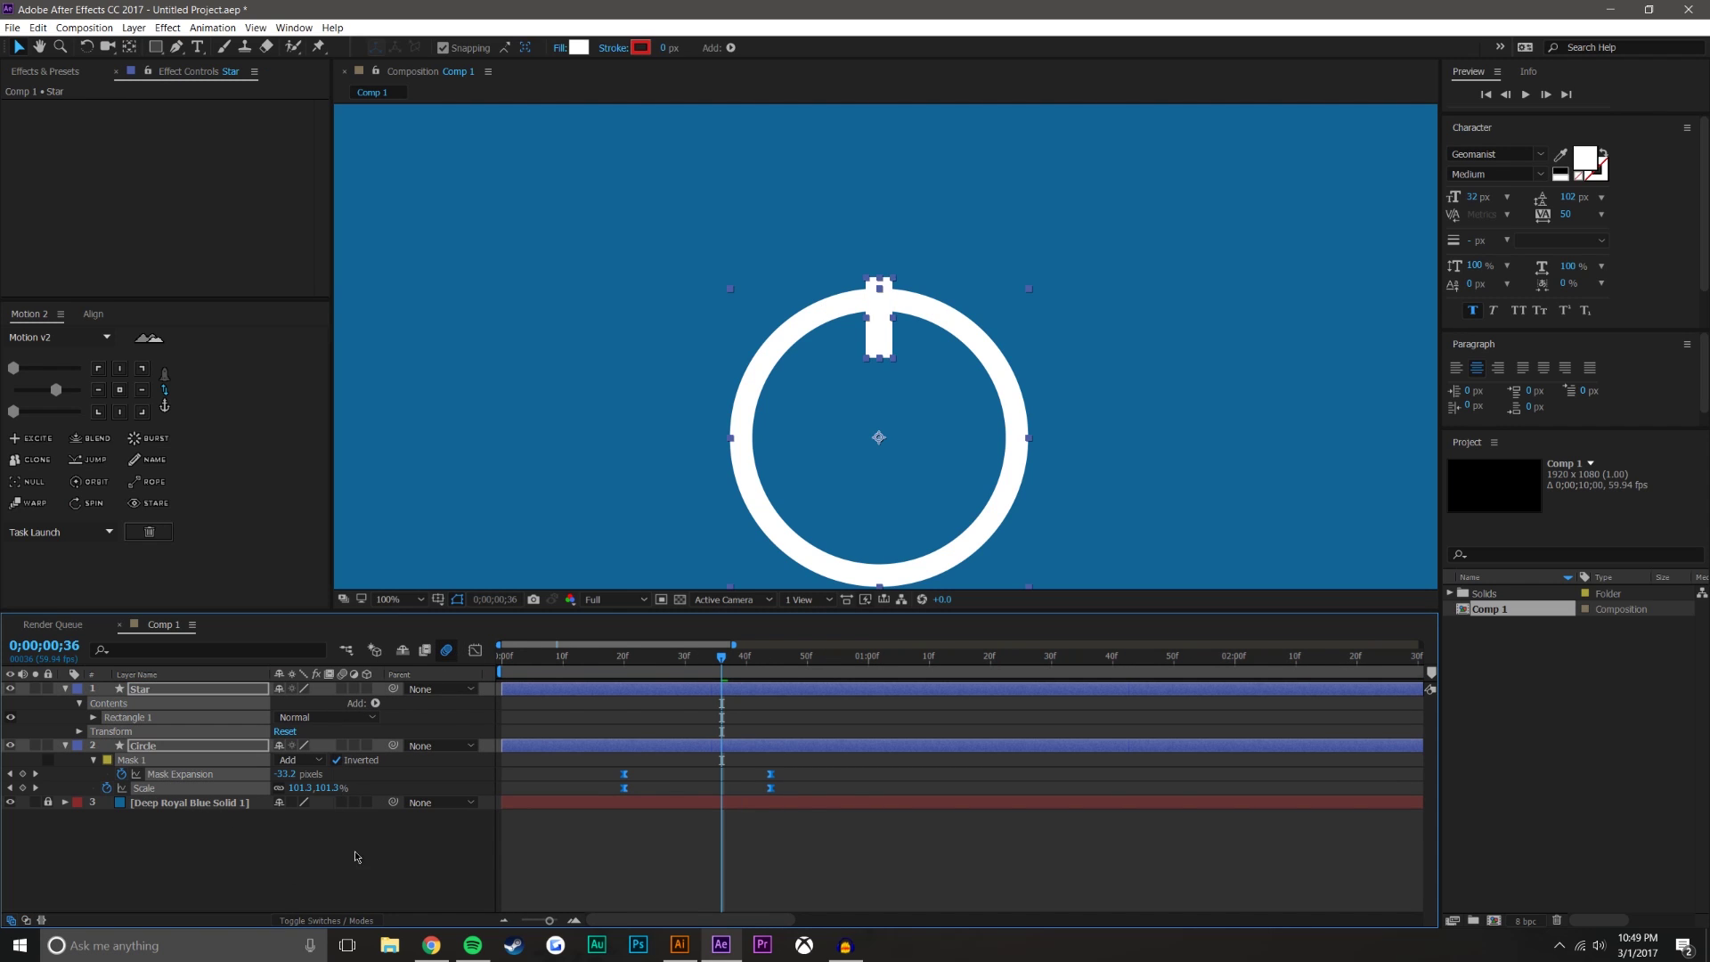
click(354, 852)
drag(342, 688, 342, 803)
mouse_move(626, 664)
mouse_down()
mouse_move(741, 661)
mouse_move(662, 643)
mouse_move(774, 621)
mouse_move(755, 615)
mouse_up()
Add a Repeater to the Star layer's contents and set it to 9 copies.
click(149, 691)
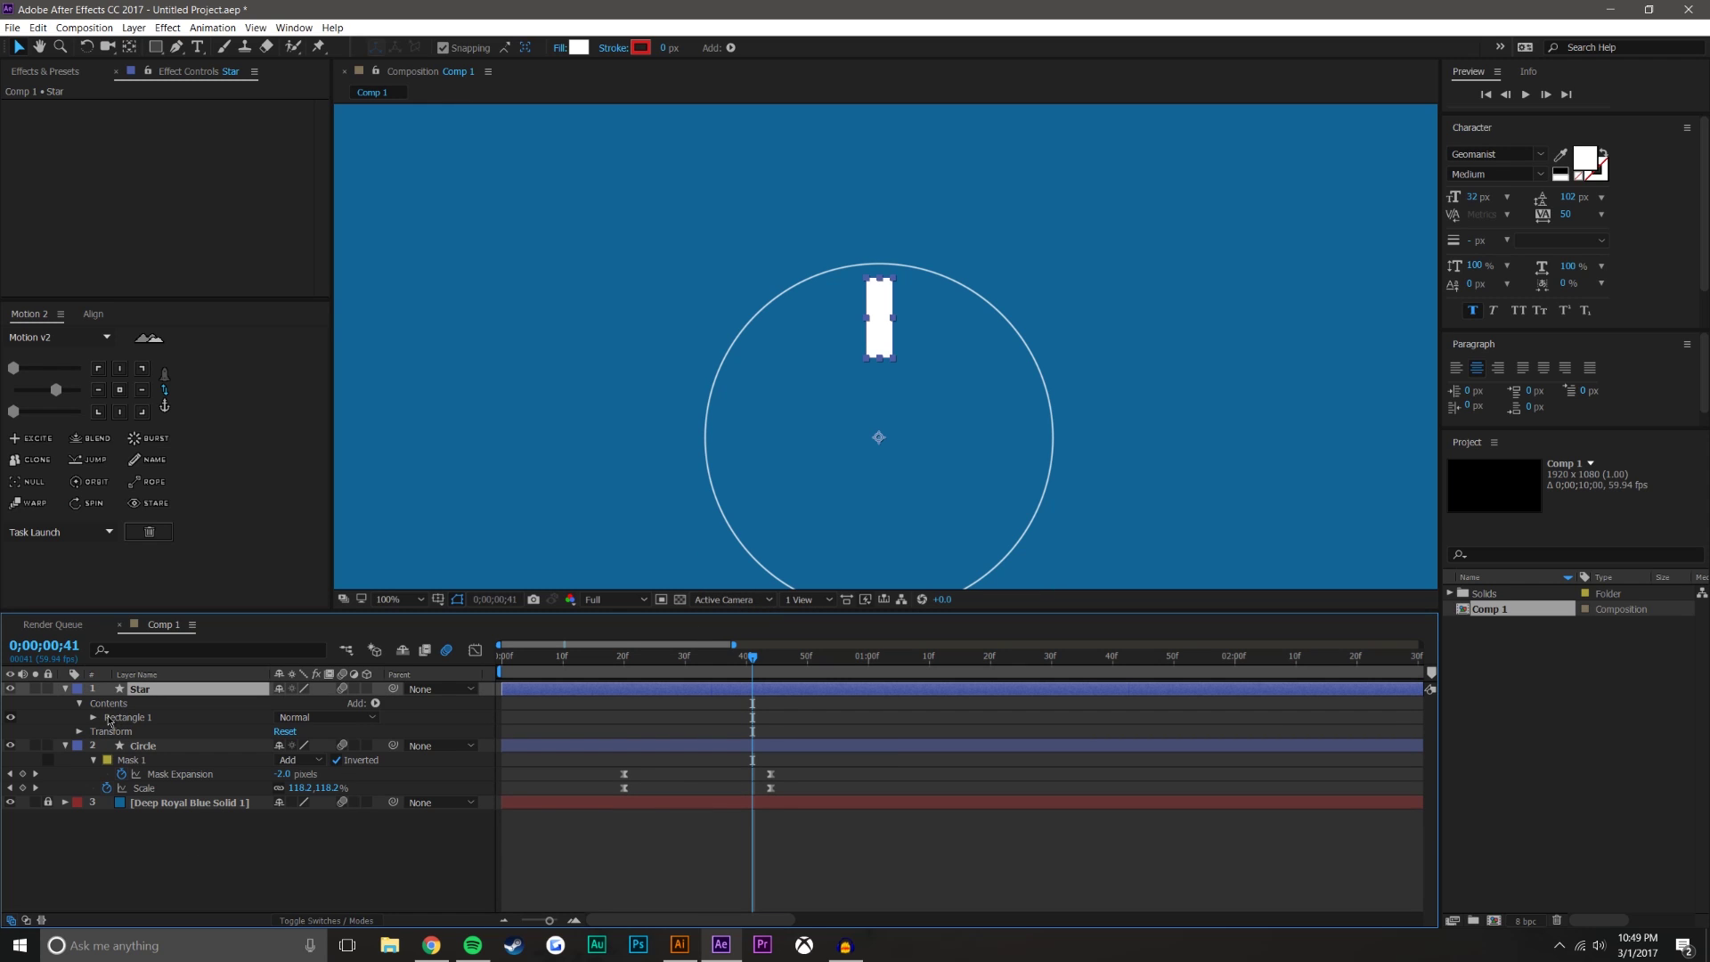
click(375, 703)
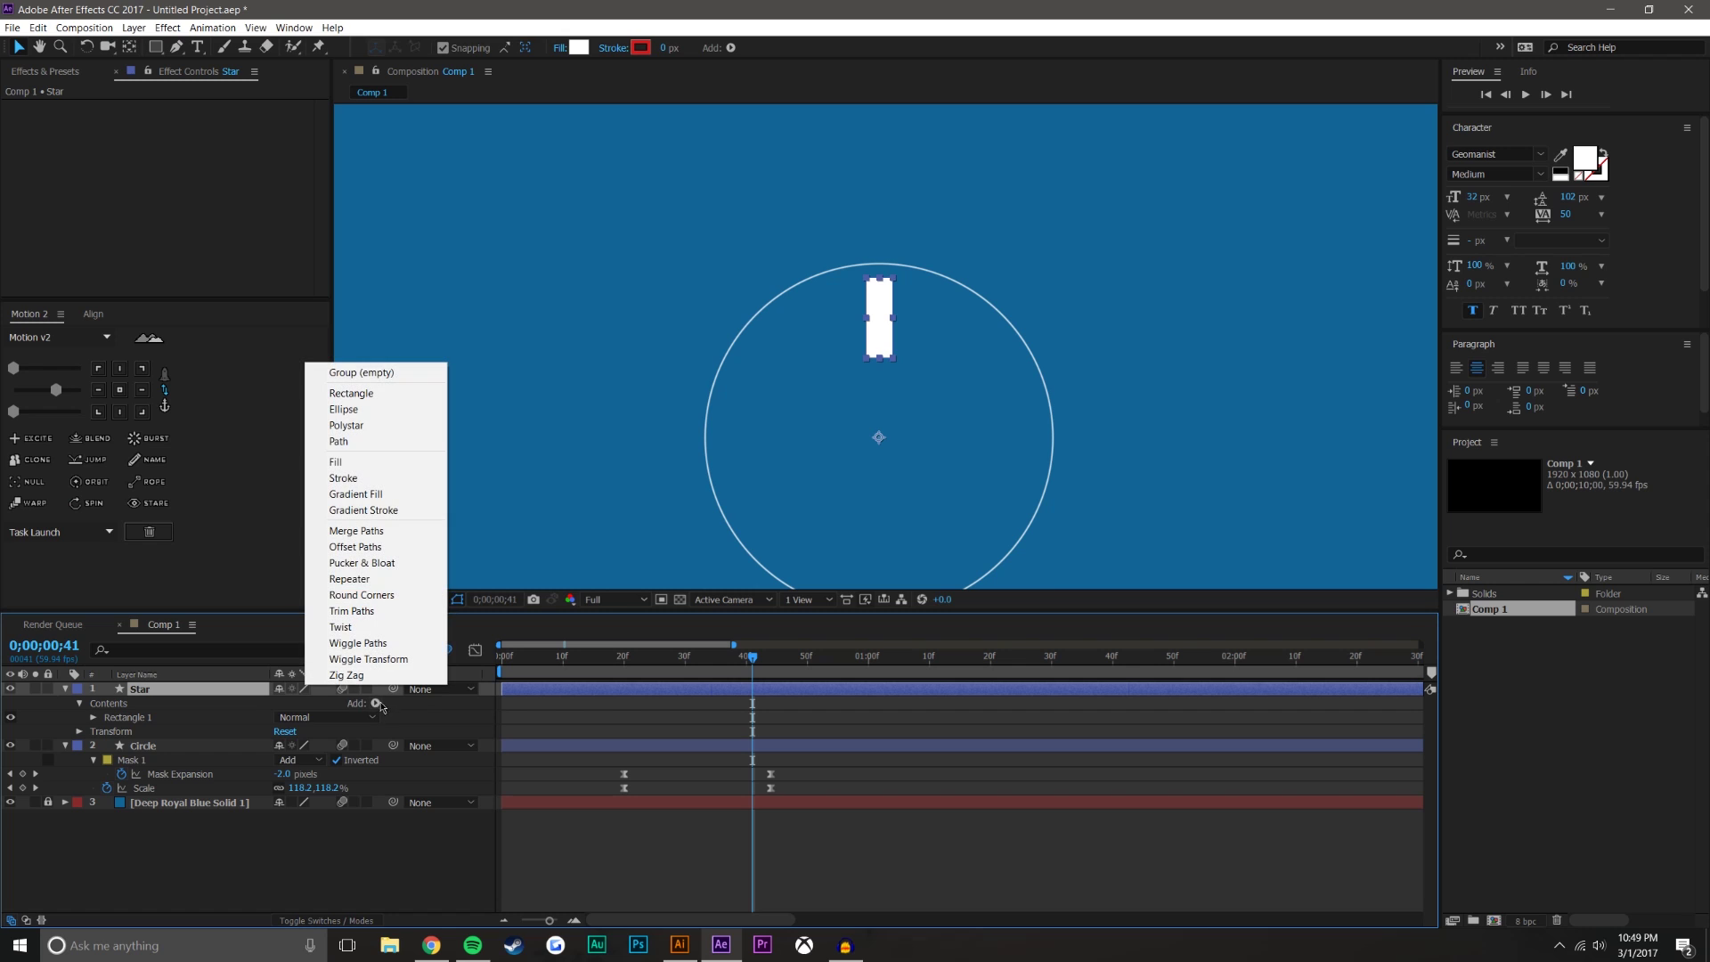
click(400, 583)
drag(356, 612, 361, 544)
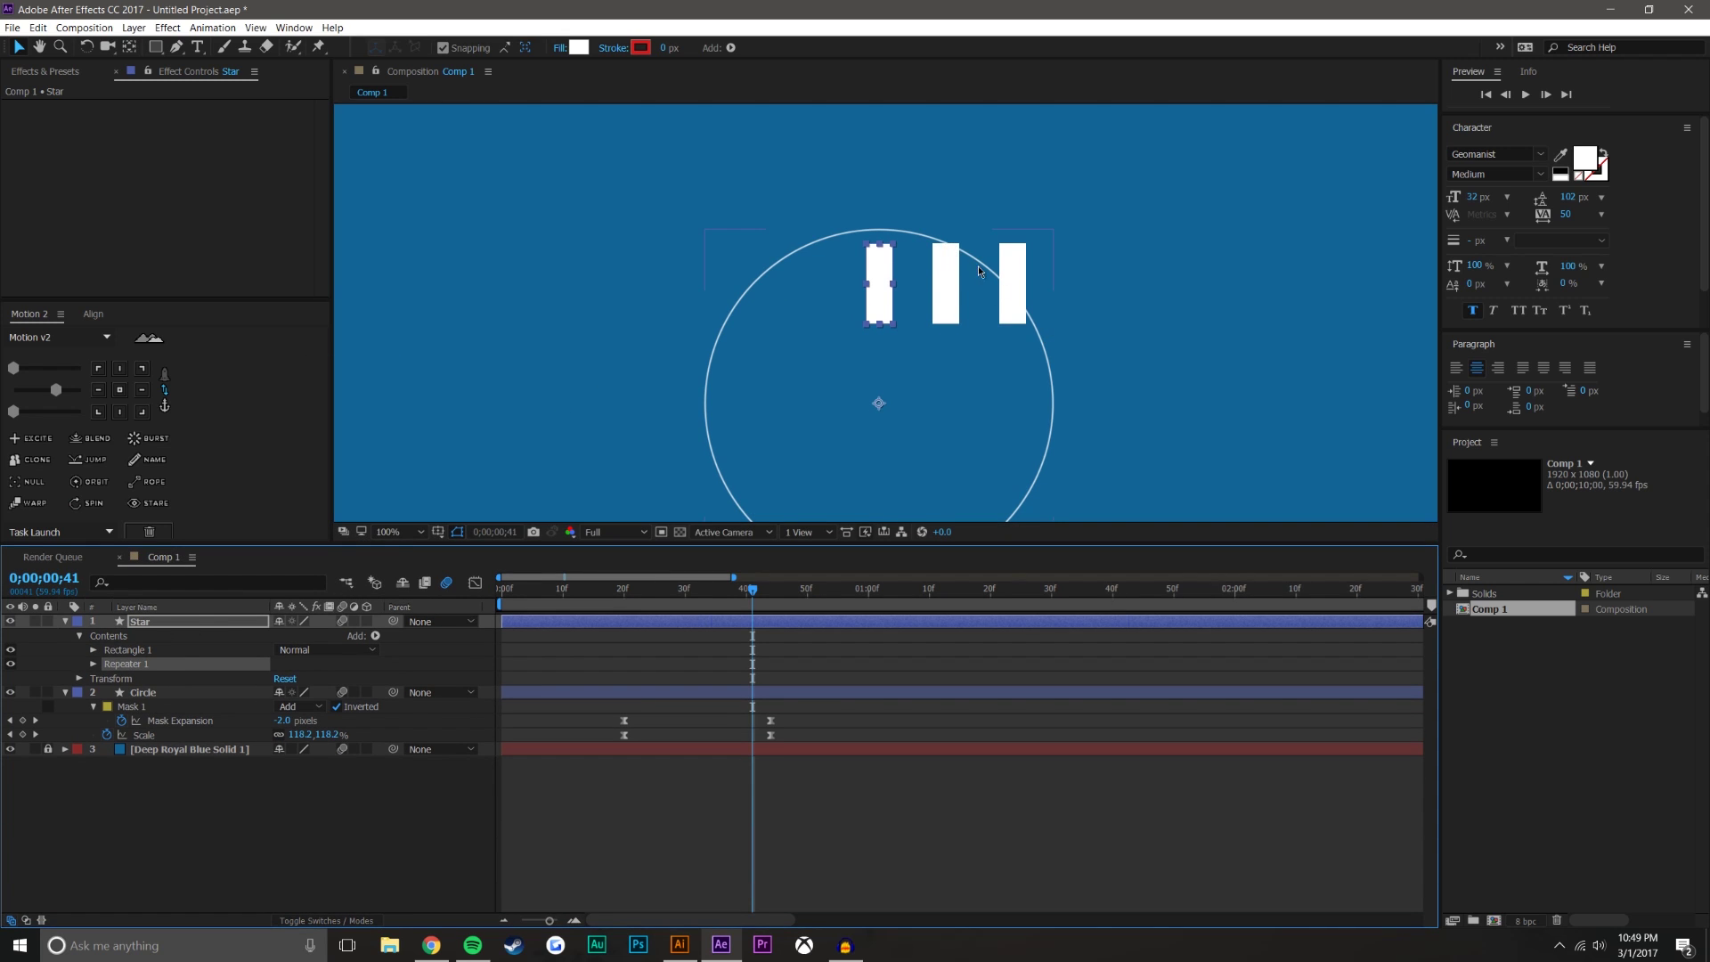
click(93, 664)
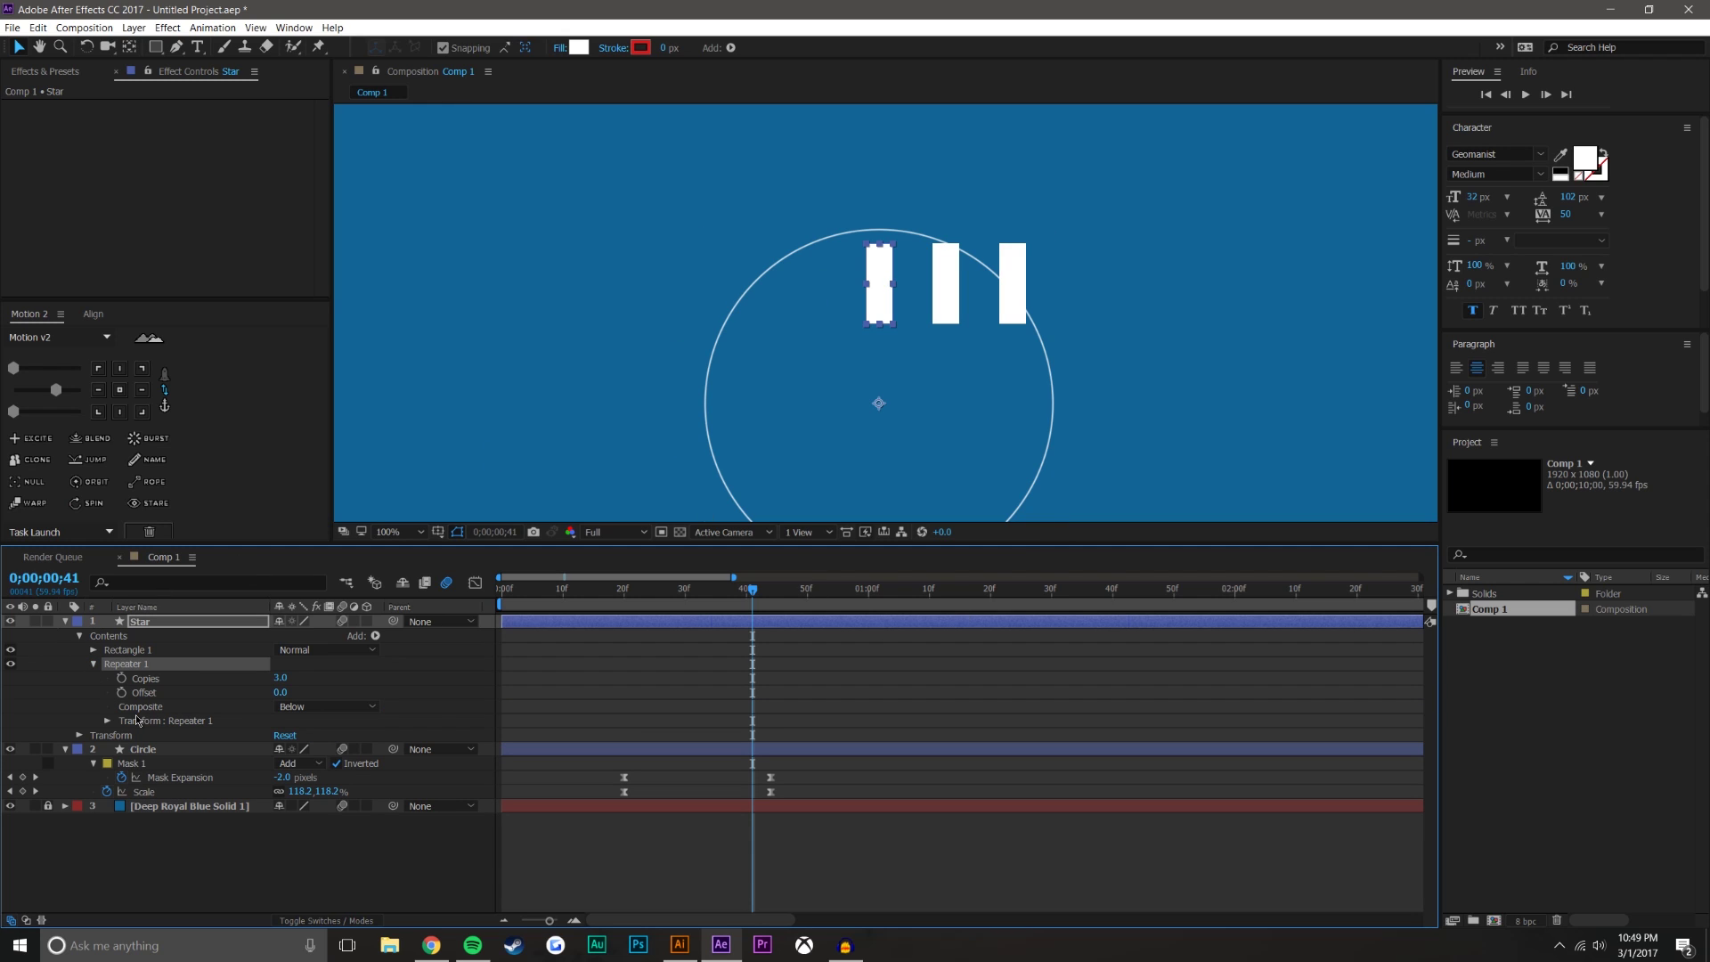
click(281, 679)
key(Return)
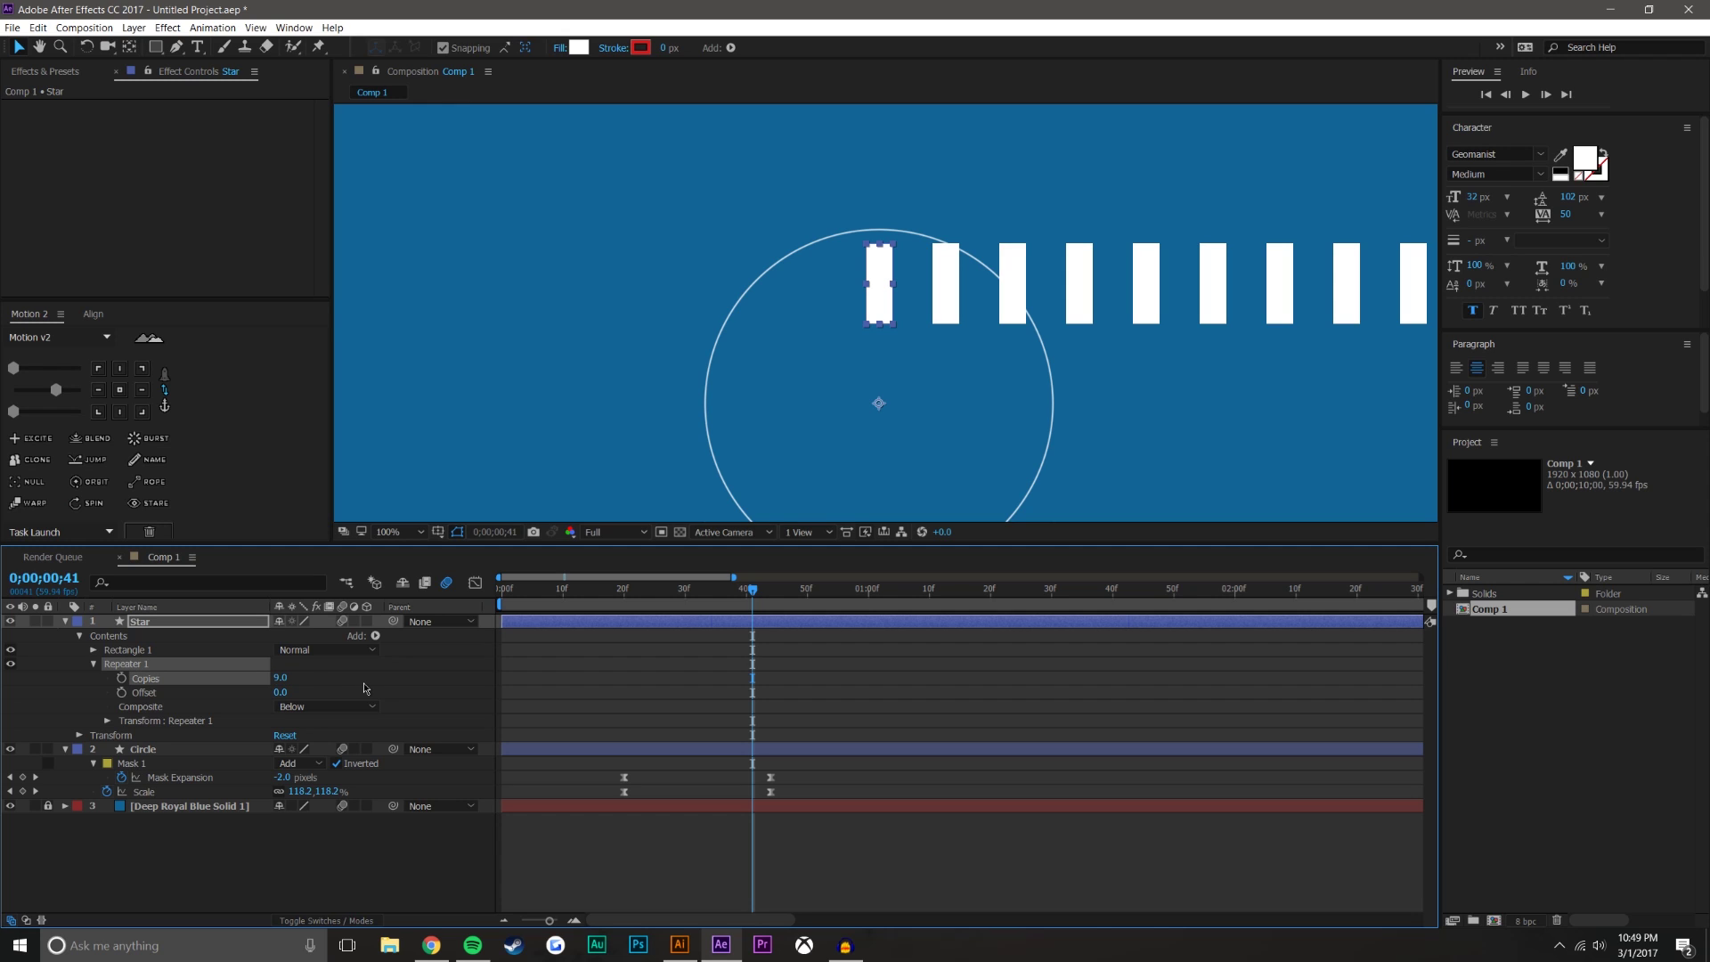
Set the repeater's transform position to 0,0 so the copies are no longer offset sideways.
click(108, 721)
click(285, 749)
text(0)
key(Return)
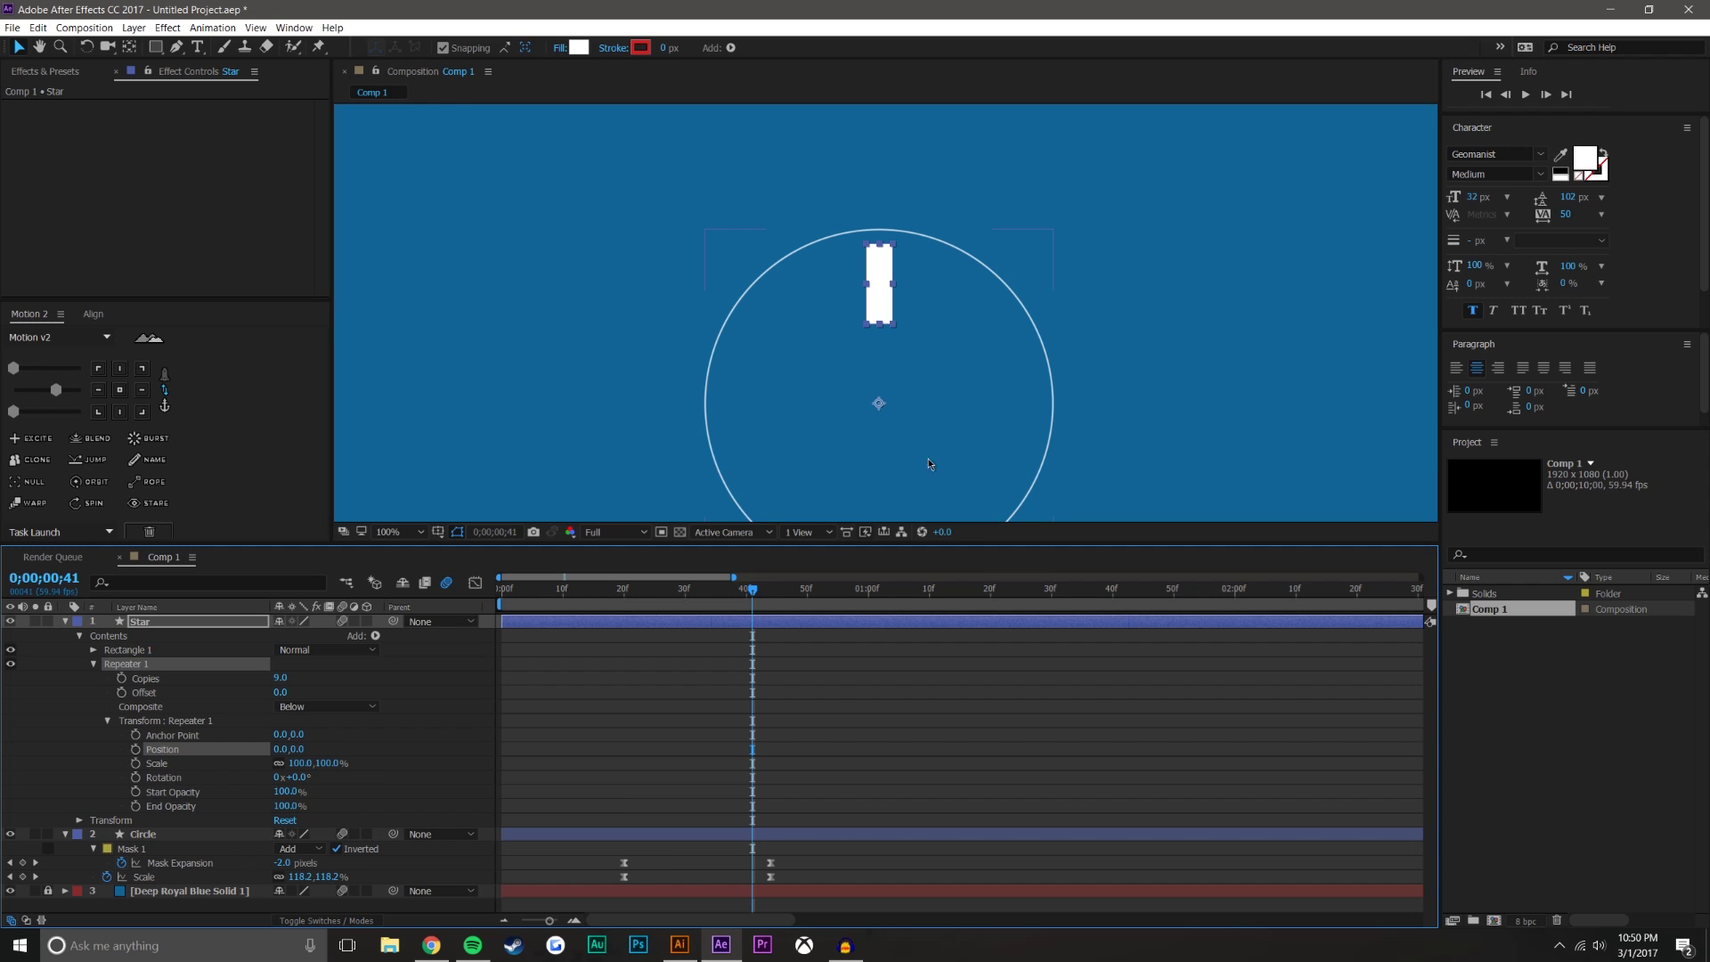
Try a repeater rotation of 36° to fan the rectangle copies around the centre.
key(comma)
key(comma)
drag(299, 777, 321, 764)
click(296, 776)
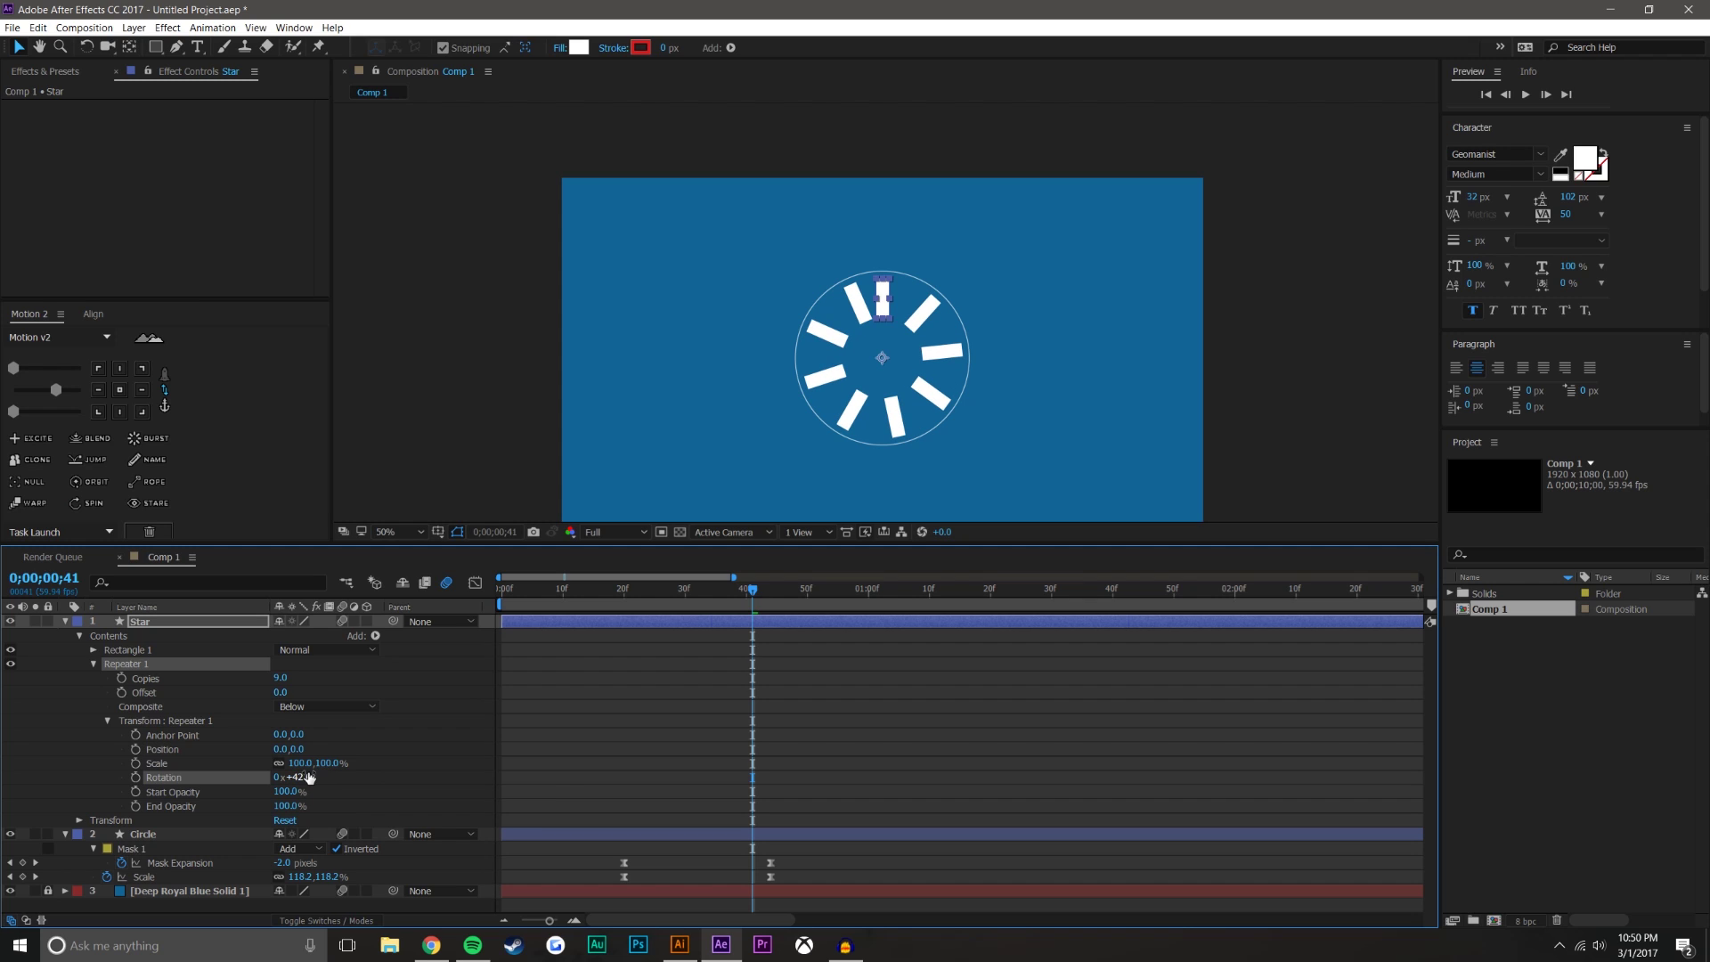
text(36)
key(Return)
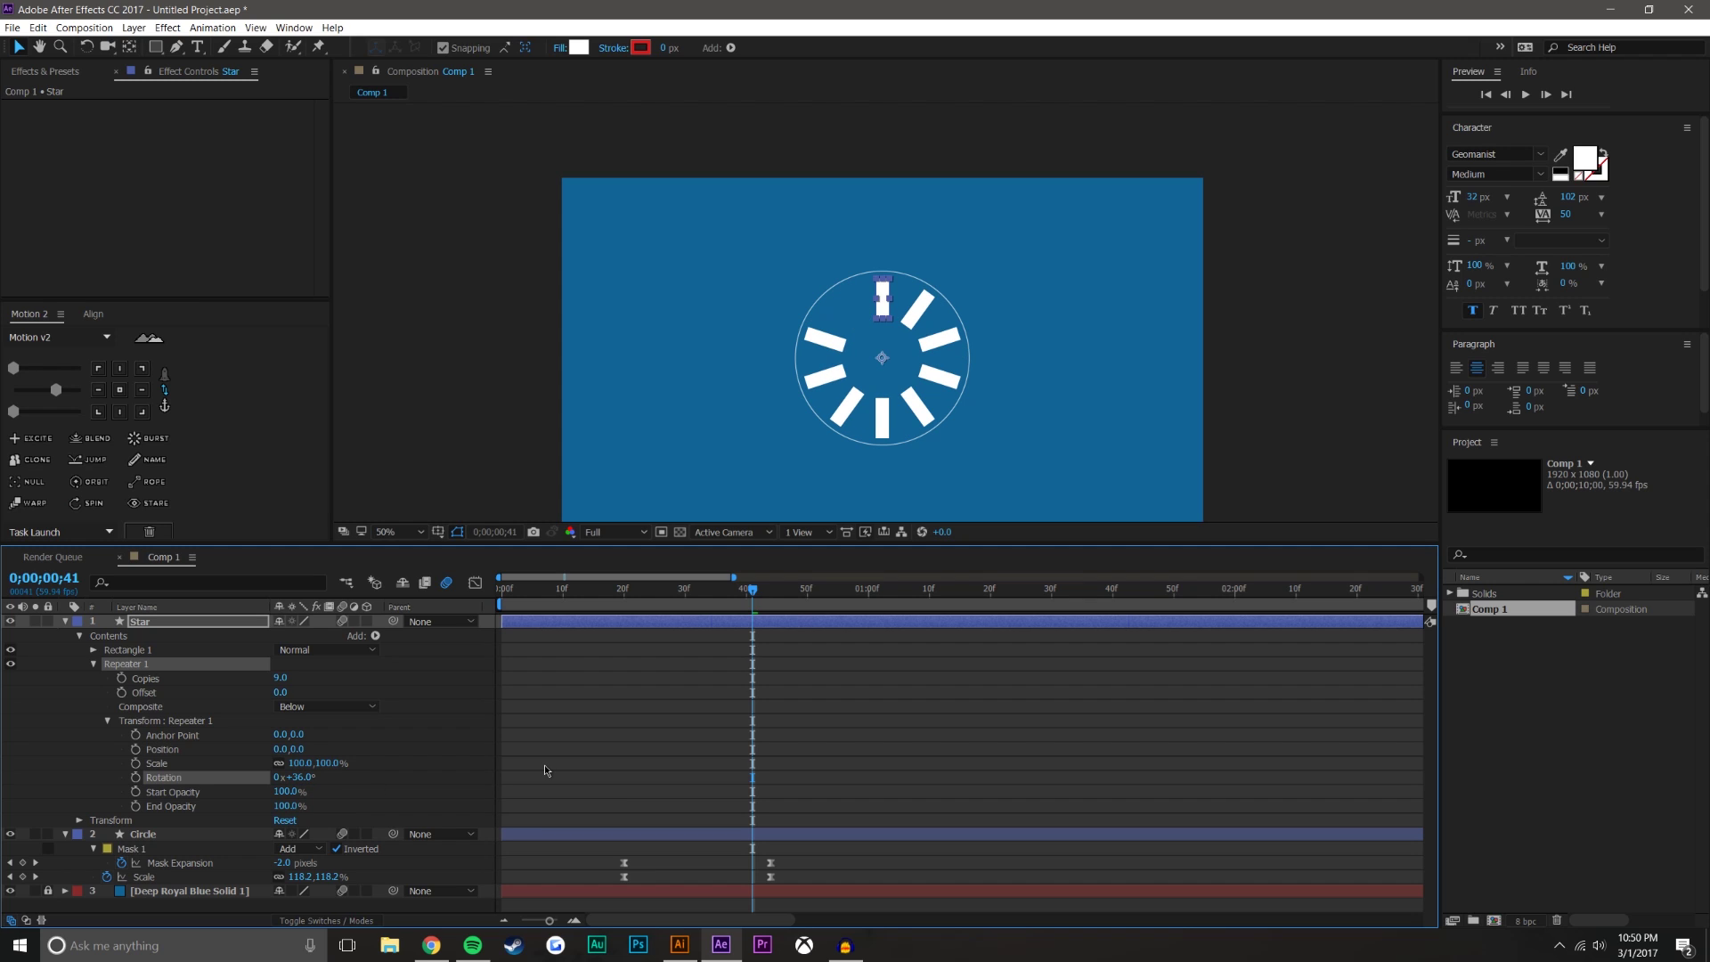
Adjust the repeater's rotation to 40.4° so the nine bars are spaced around the full circle.
drag(303, 777, 319, 763)
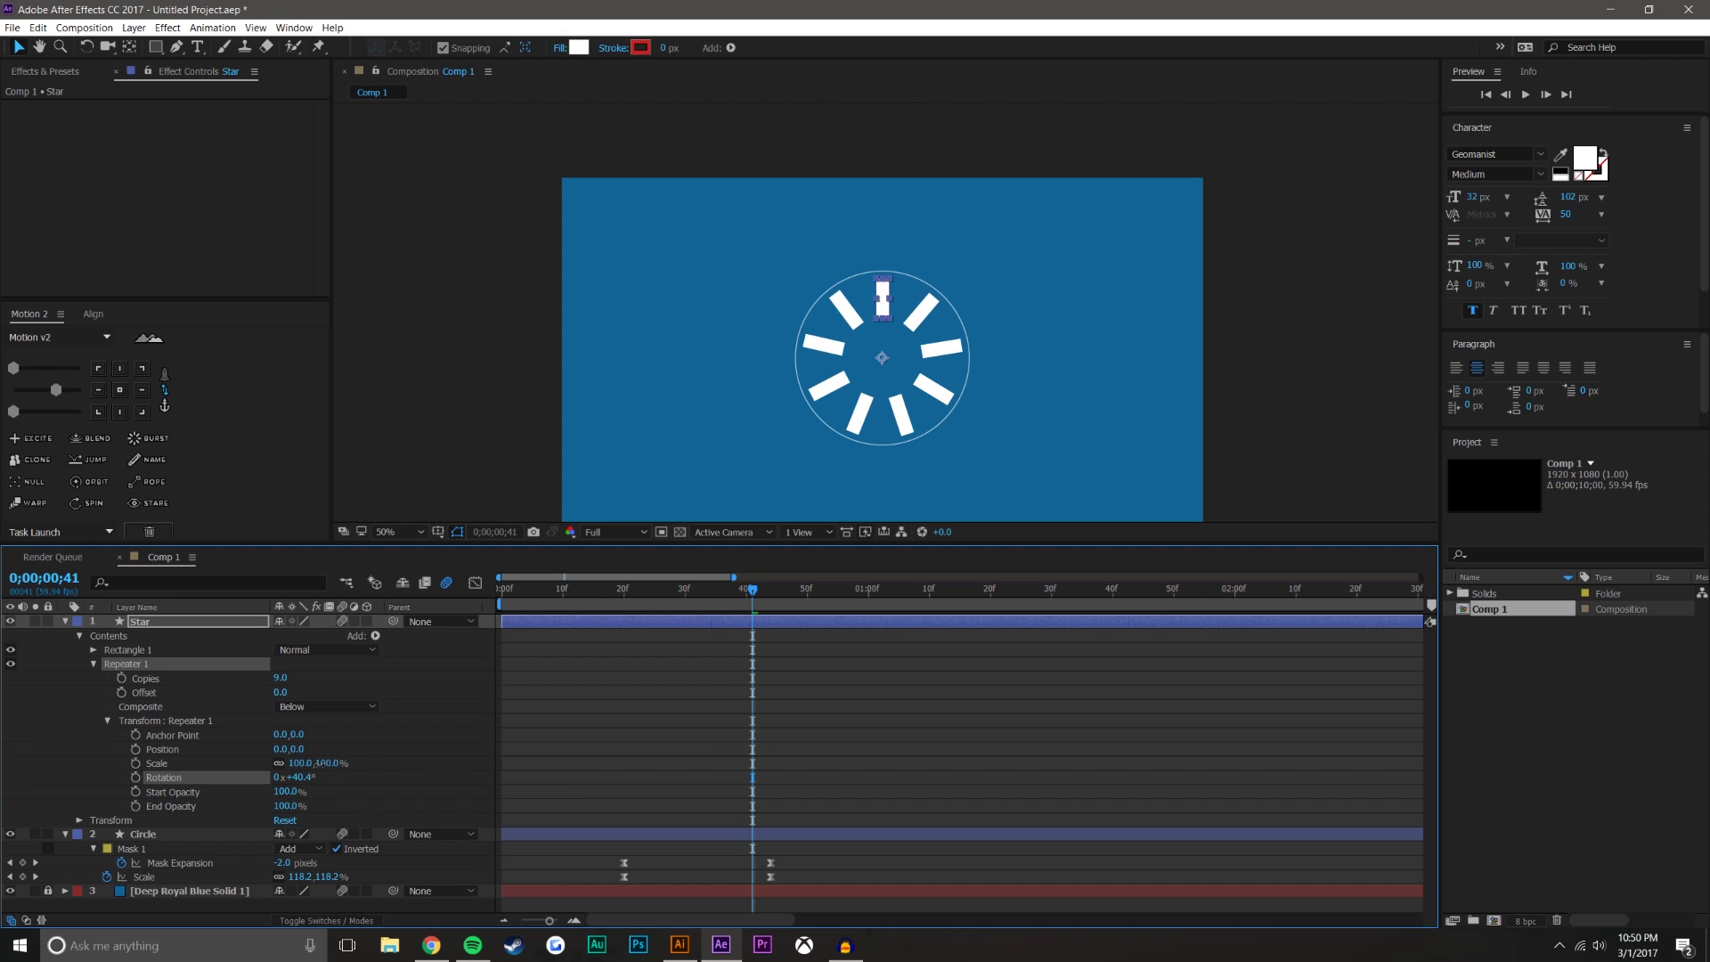
click(944, 735)
scroll(1042, 303, up, 2)
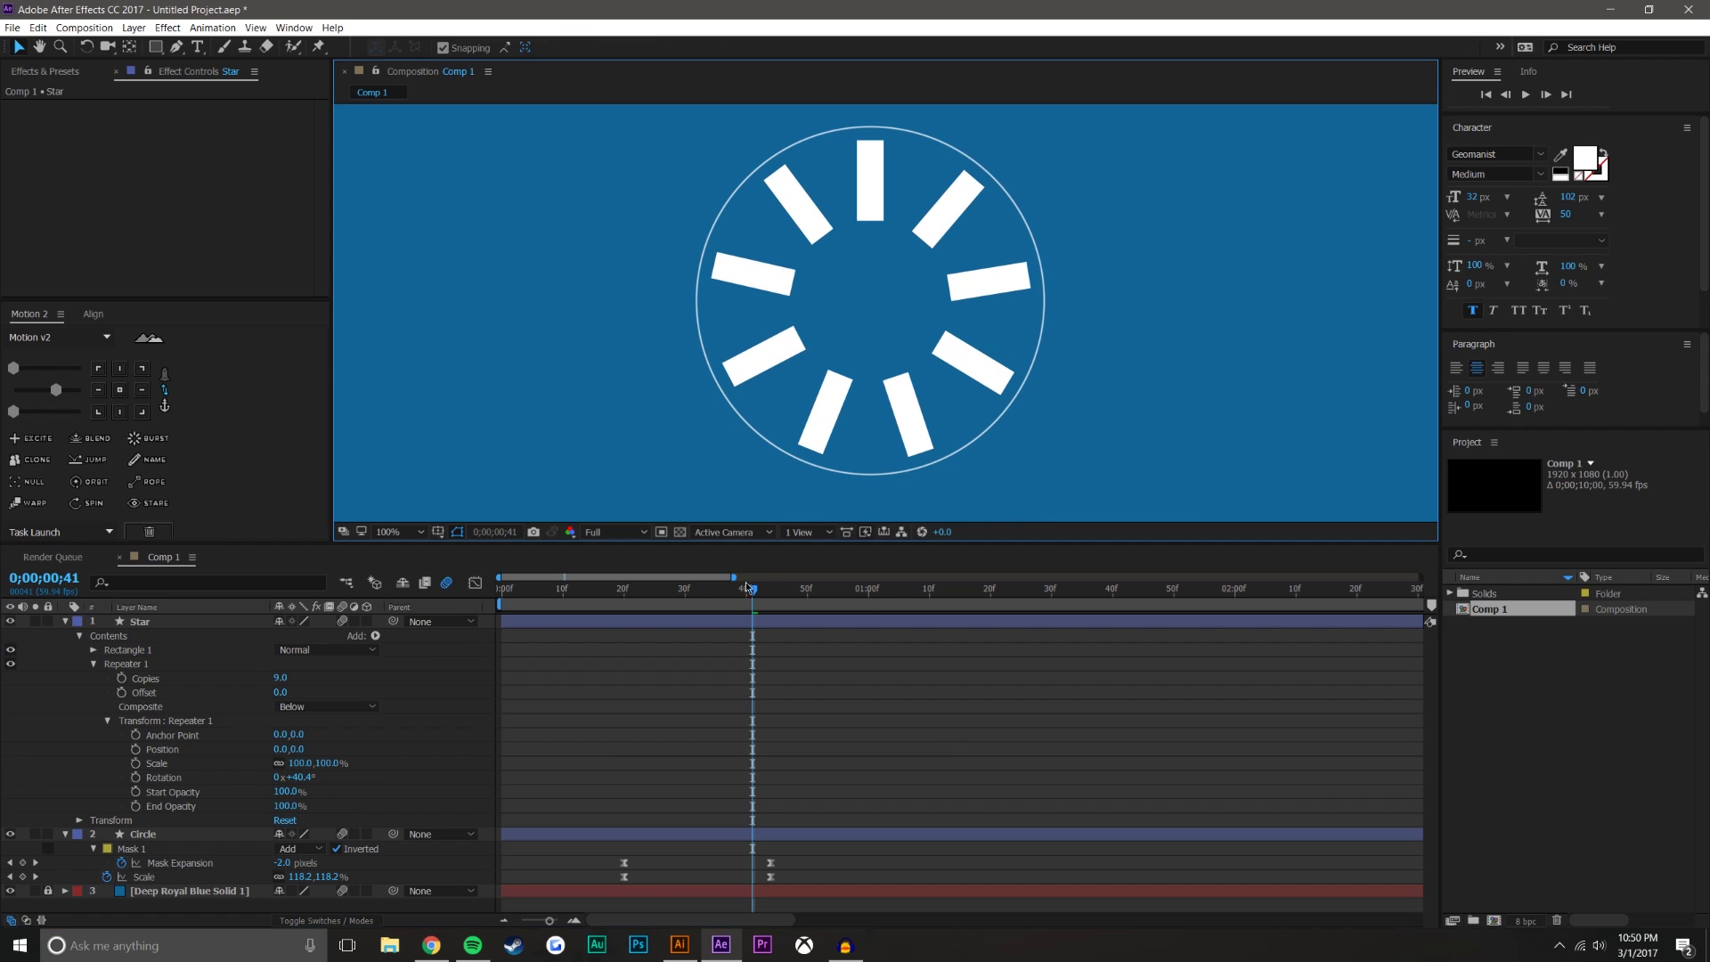
Collapse the properties of both shape layers and move the Star layer below the Circle layer.
mouse_move(751, 595)
mouse_down()
mouse_move(661, 587)
mouse_move(753, 586)
mouse_up()
click(65, 620)
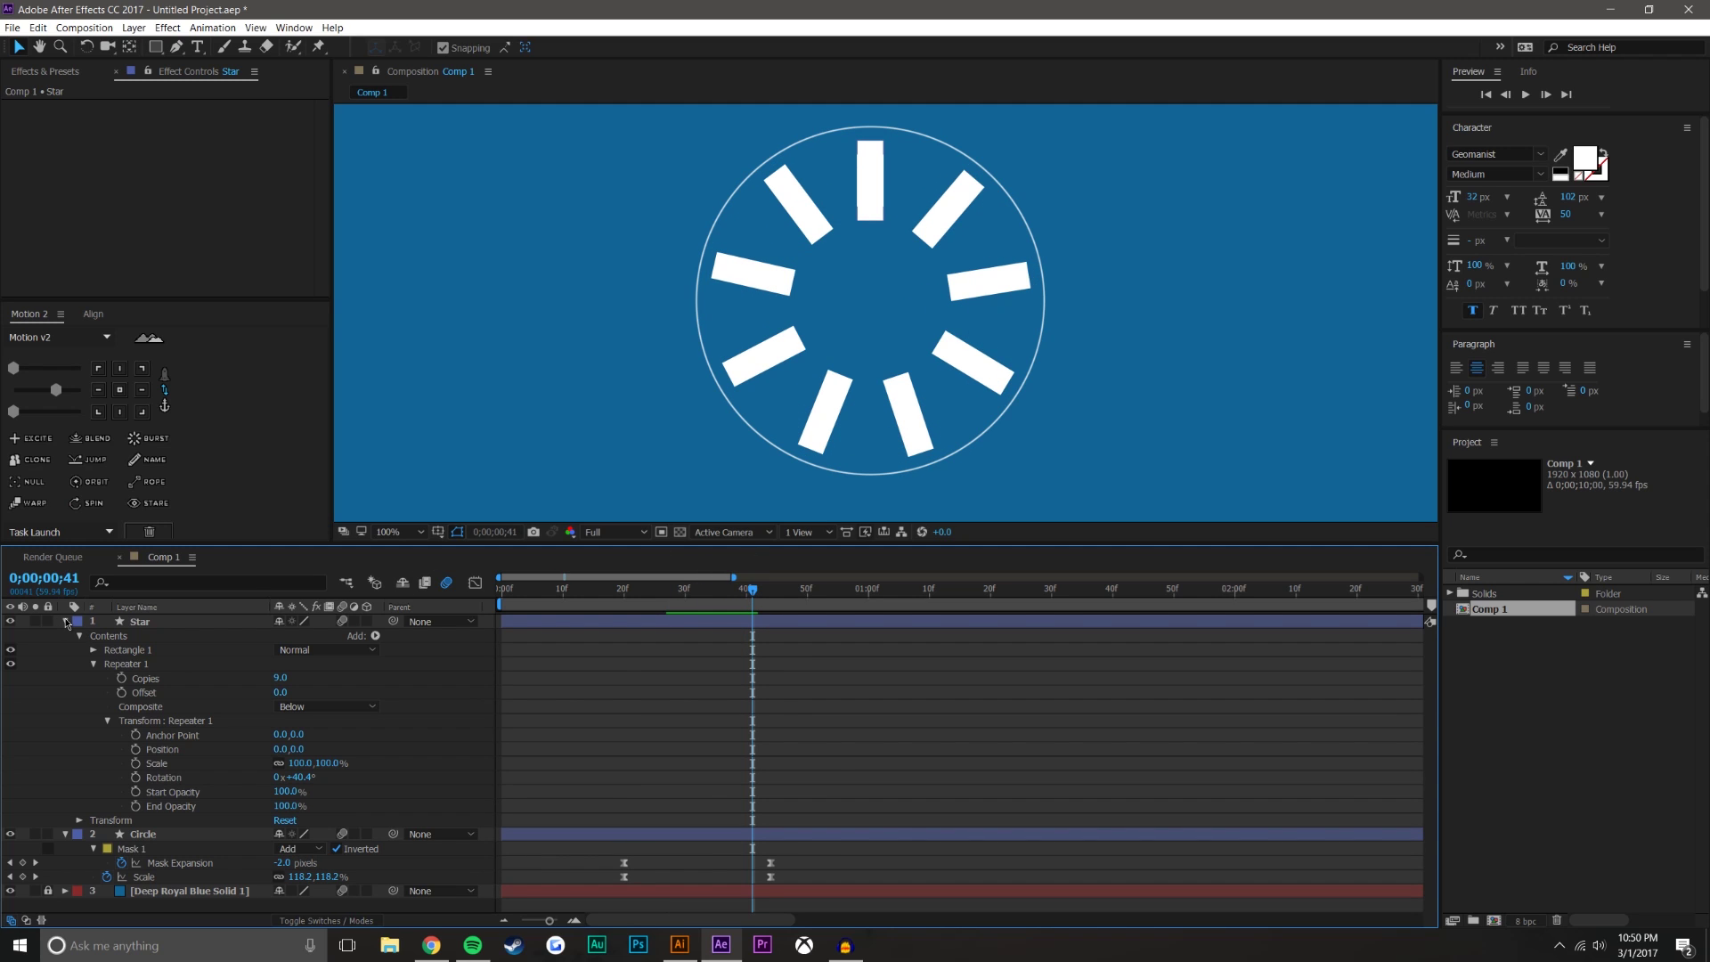
click(65, 635)
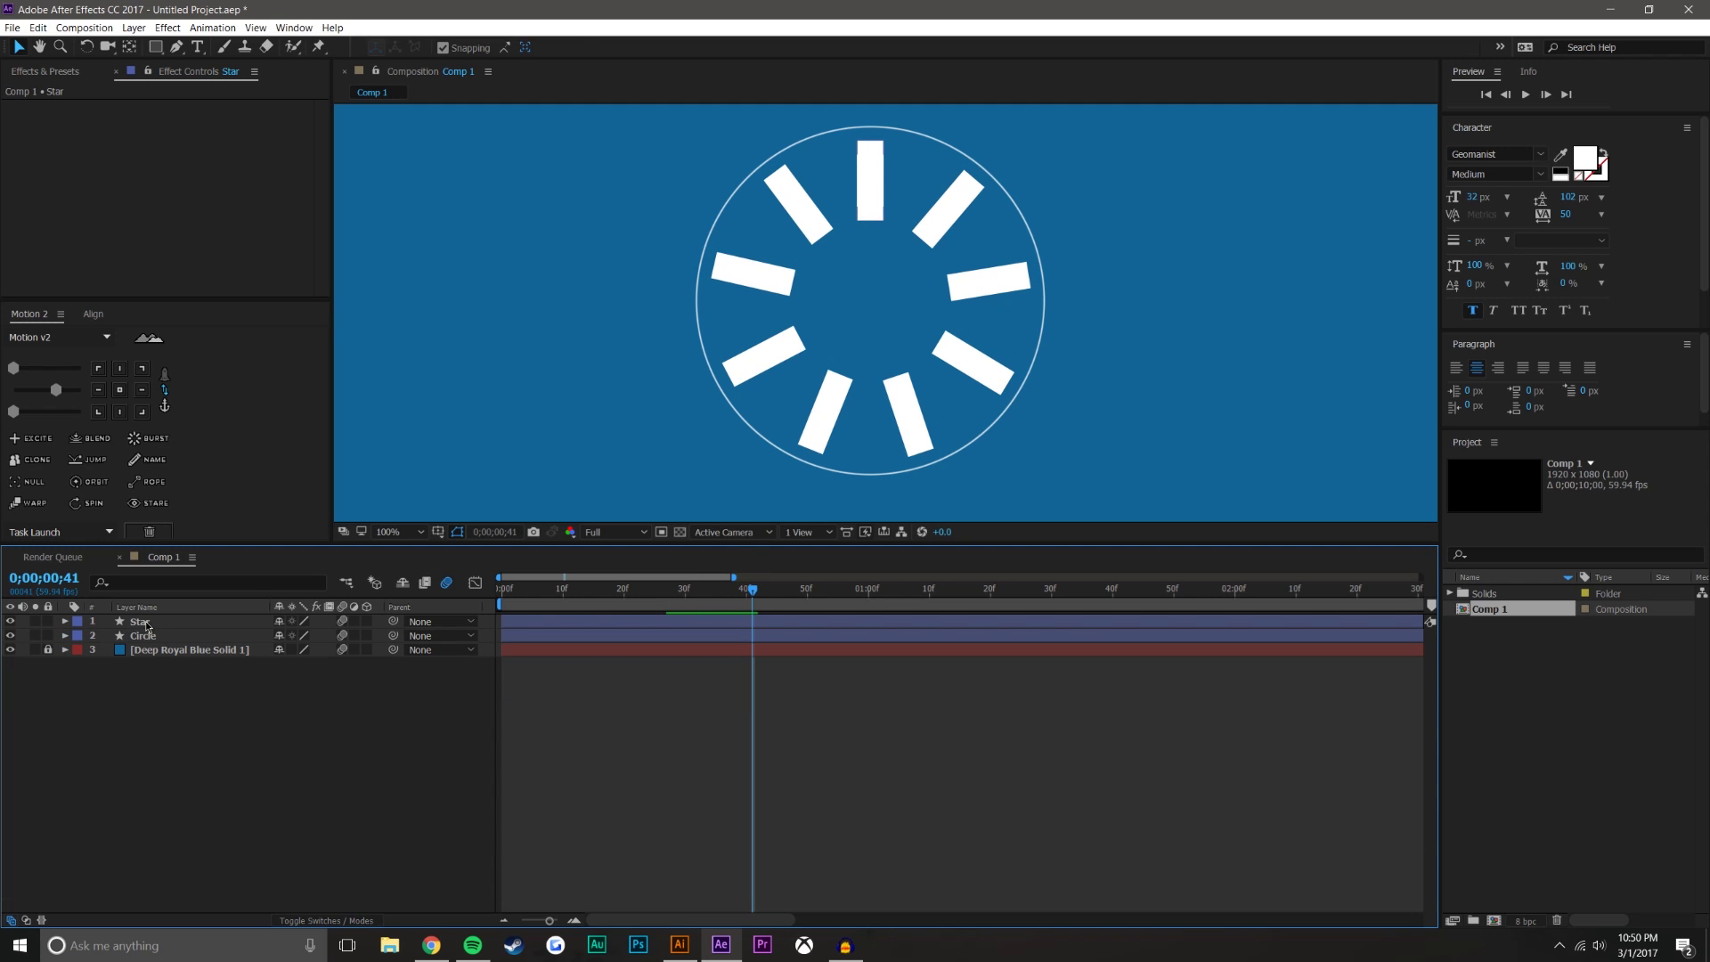
drag(142, 622, 147, 638)
Try using the Circle layer as an Alpha Matte for the Star layer.
click(370, 921)
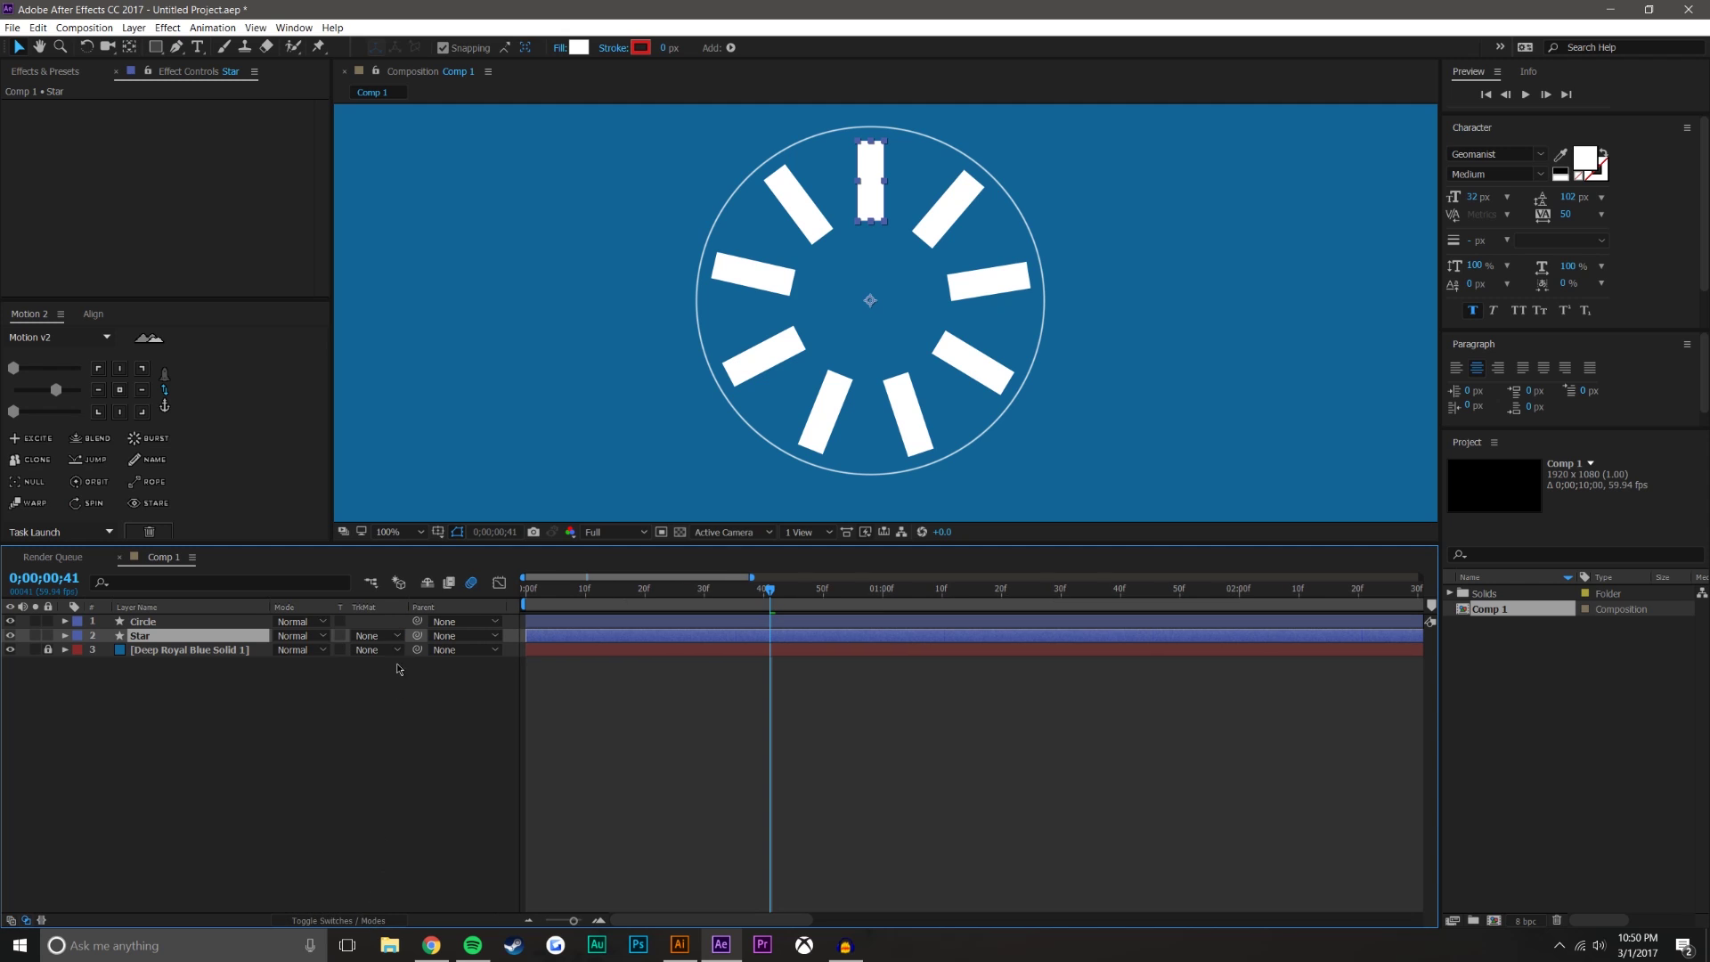
click(372, 636)
click(397, 689)
click(374, 635)
click(418, 672)
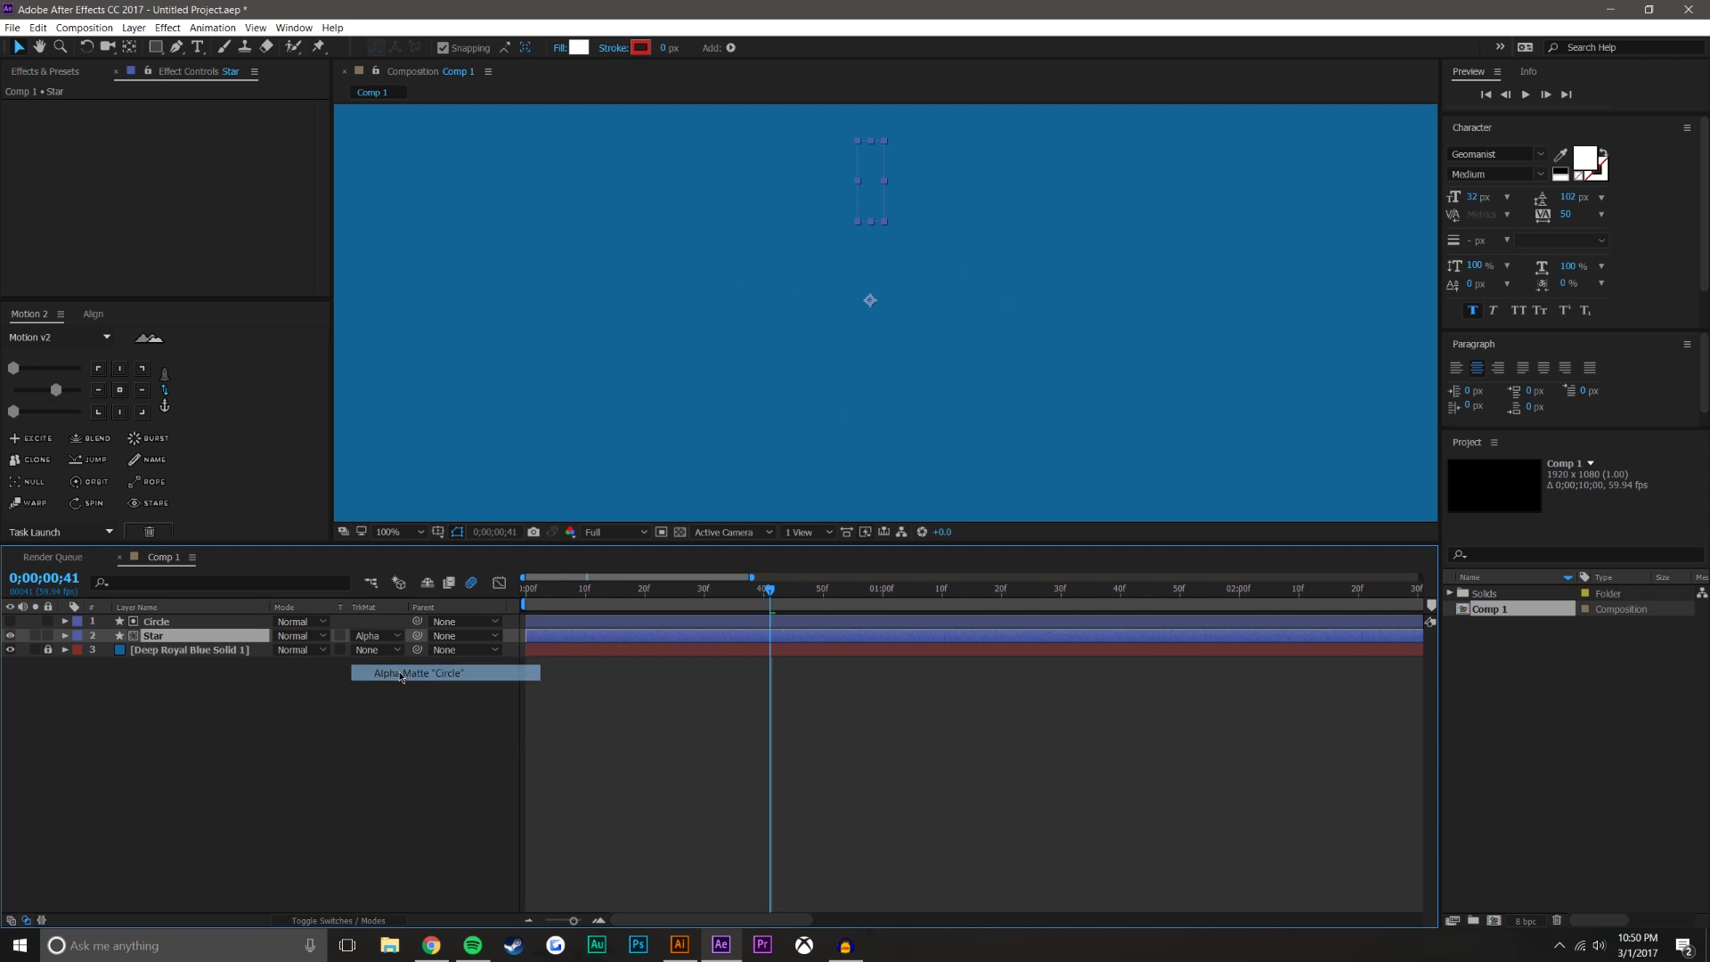
click(570, 686)
Preview the matted Star animation at a smaller view and stop at frame 42.
drag(770, 590, 693, 583)
click(1525, 94)
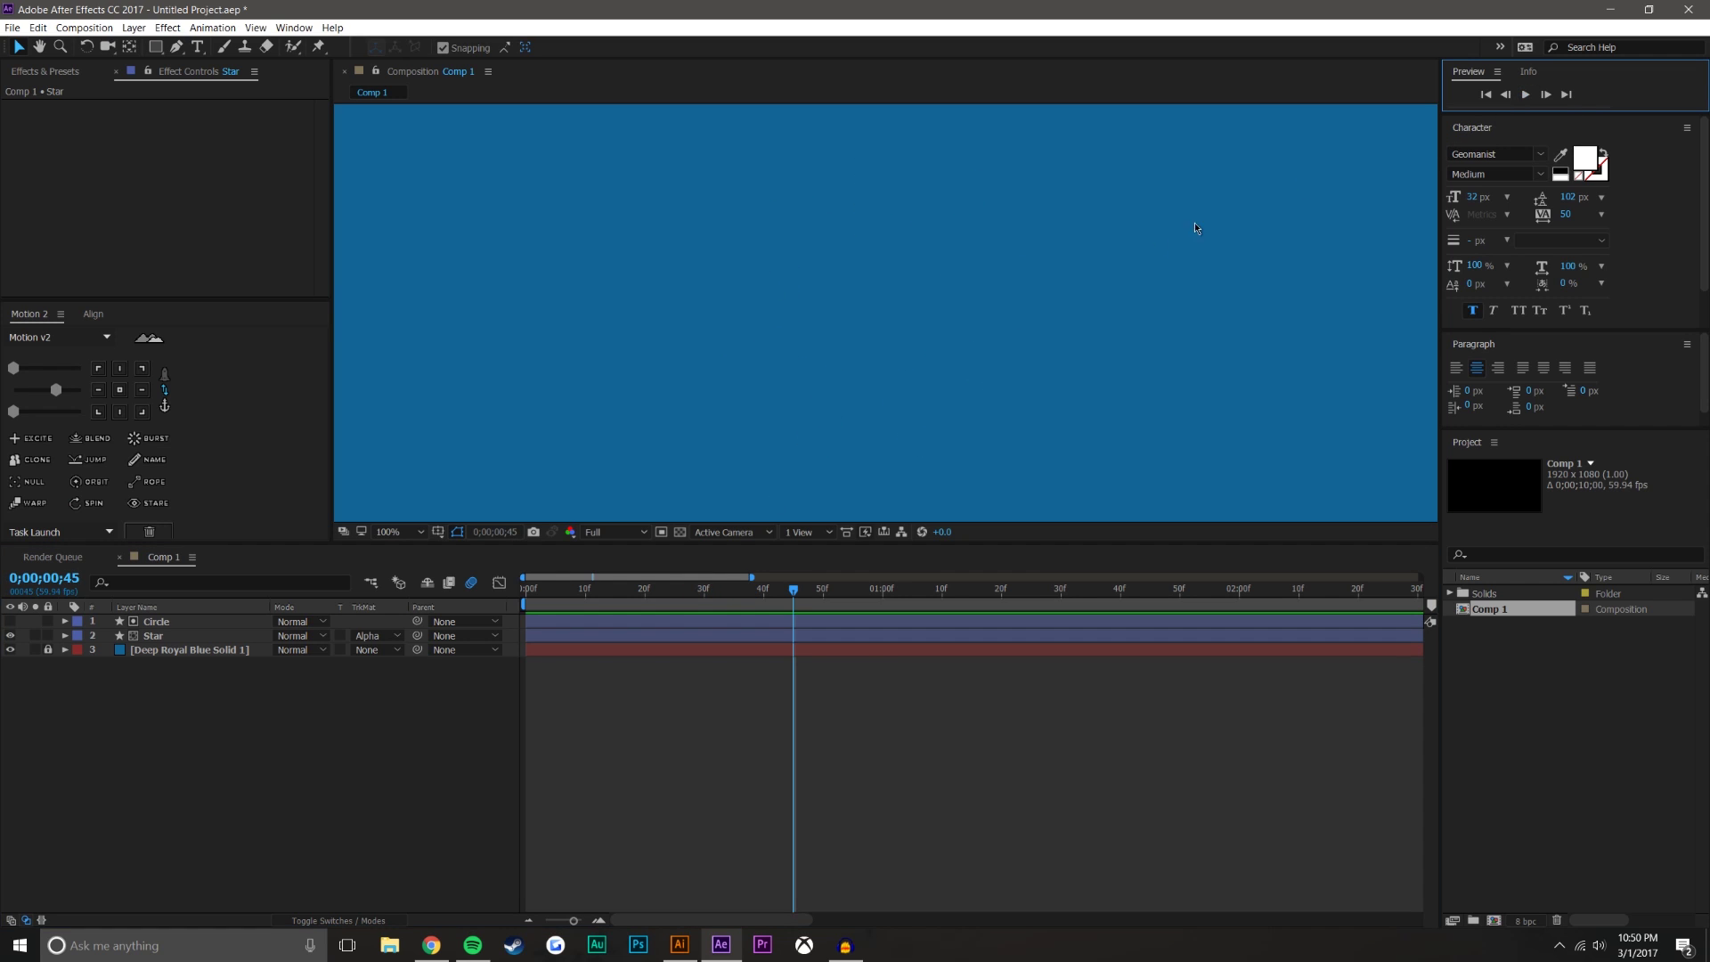
scroll(861, 449, down, 2)
mouse_move(799, 594)
mouse_down()
mouse_move(706, 586)
mouse_move(777, 578)
mouse_up()
Remove the track matte from the Star layer.
click(176, 638)
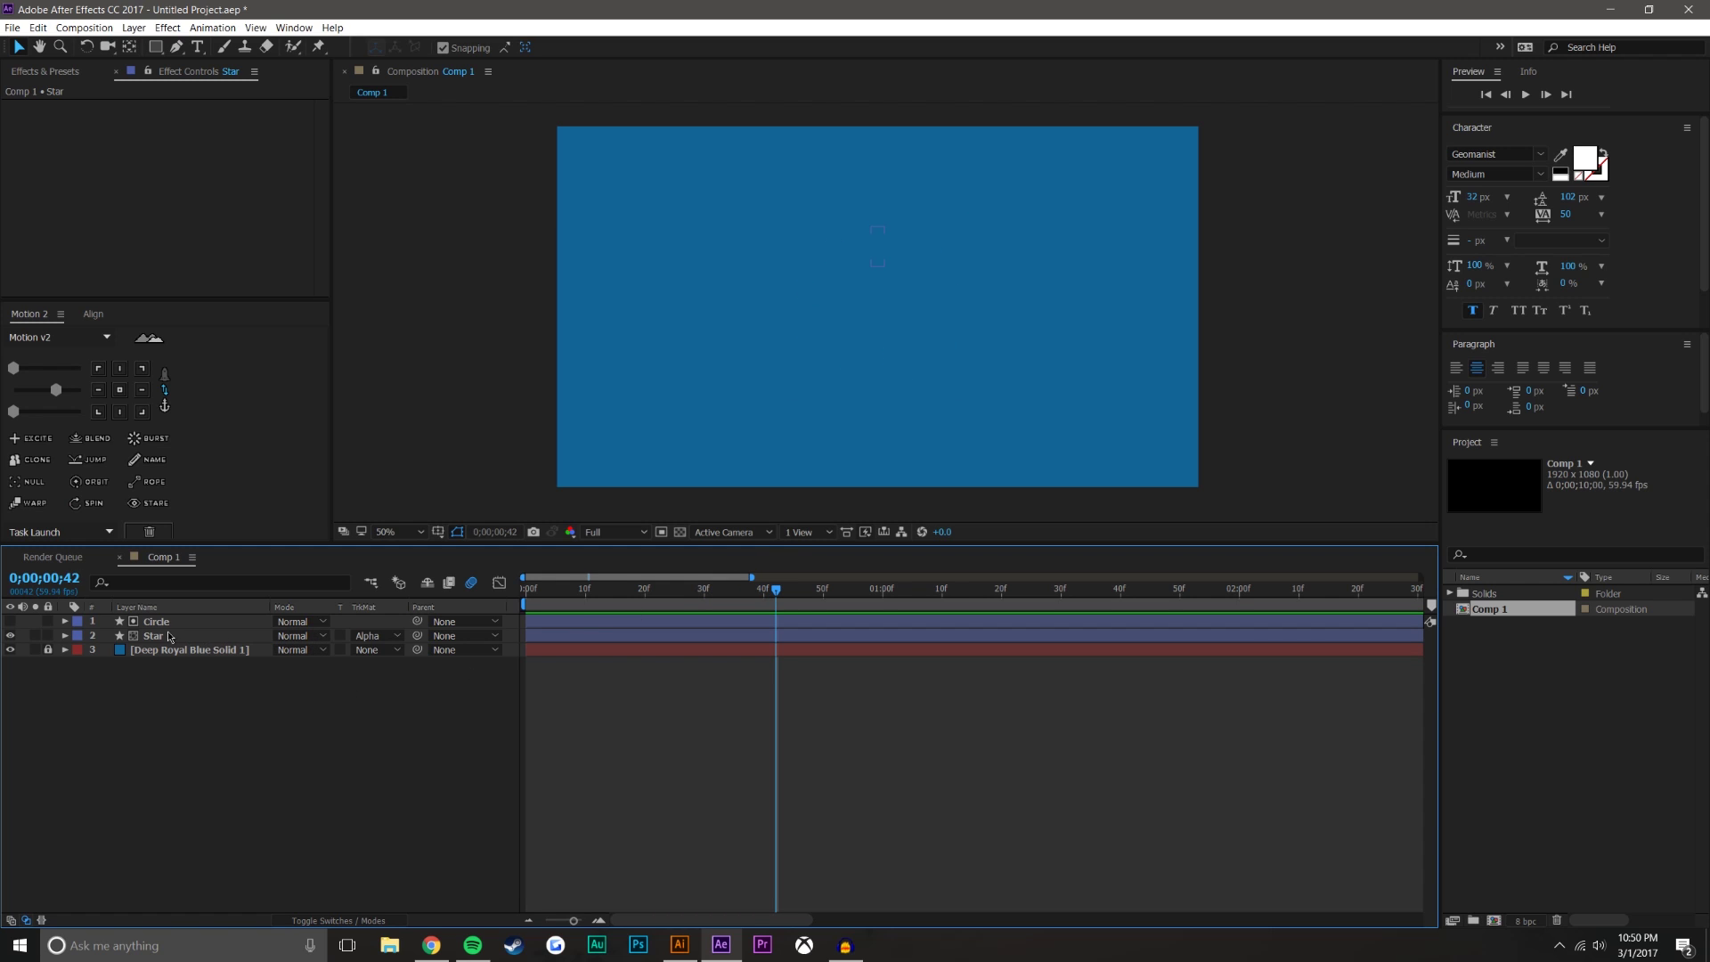
click(164, 638)
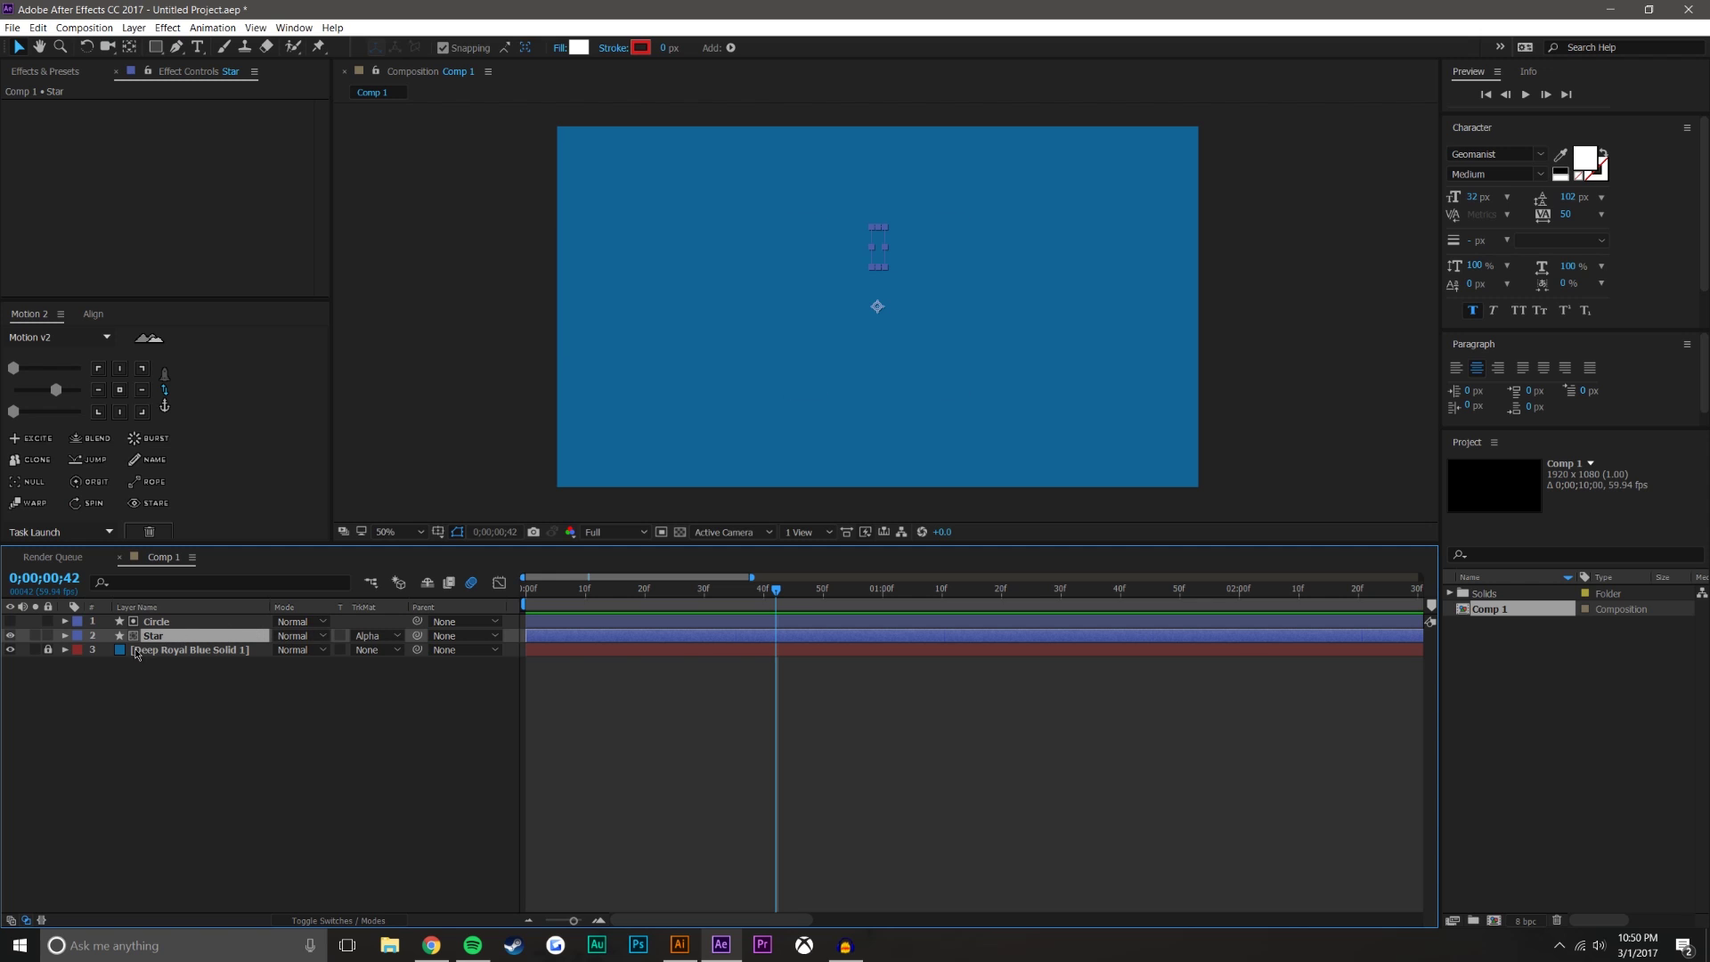
click(374, 635)
click(391, 647)
click(88, 683)
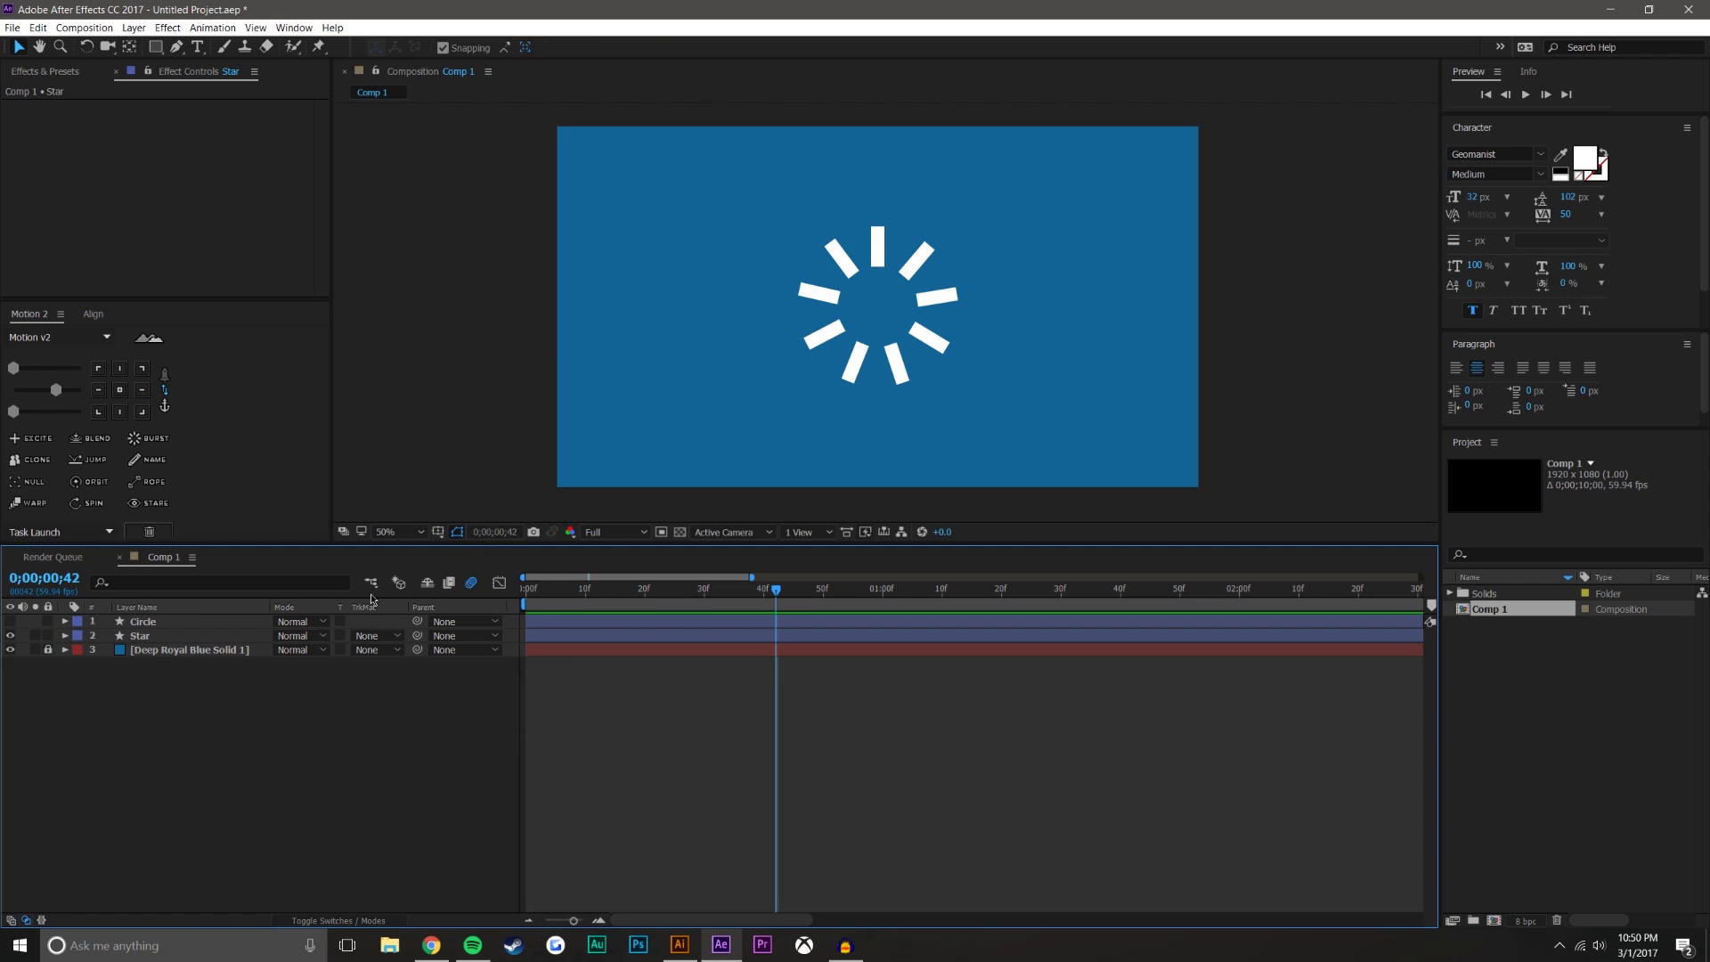
Animate the Star layer's Scale from 0% at frame 20 to 106% at frame 44, in line with the Circle's Scale keyframes.
click(131, 625)
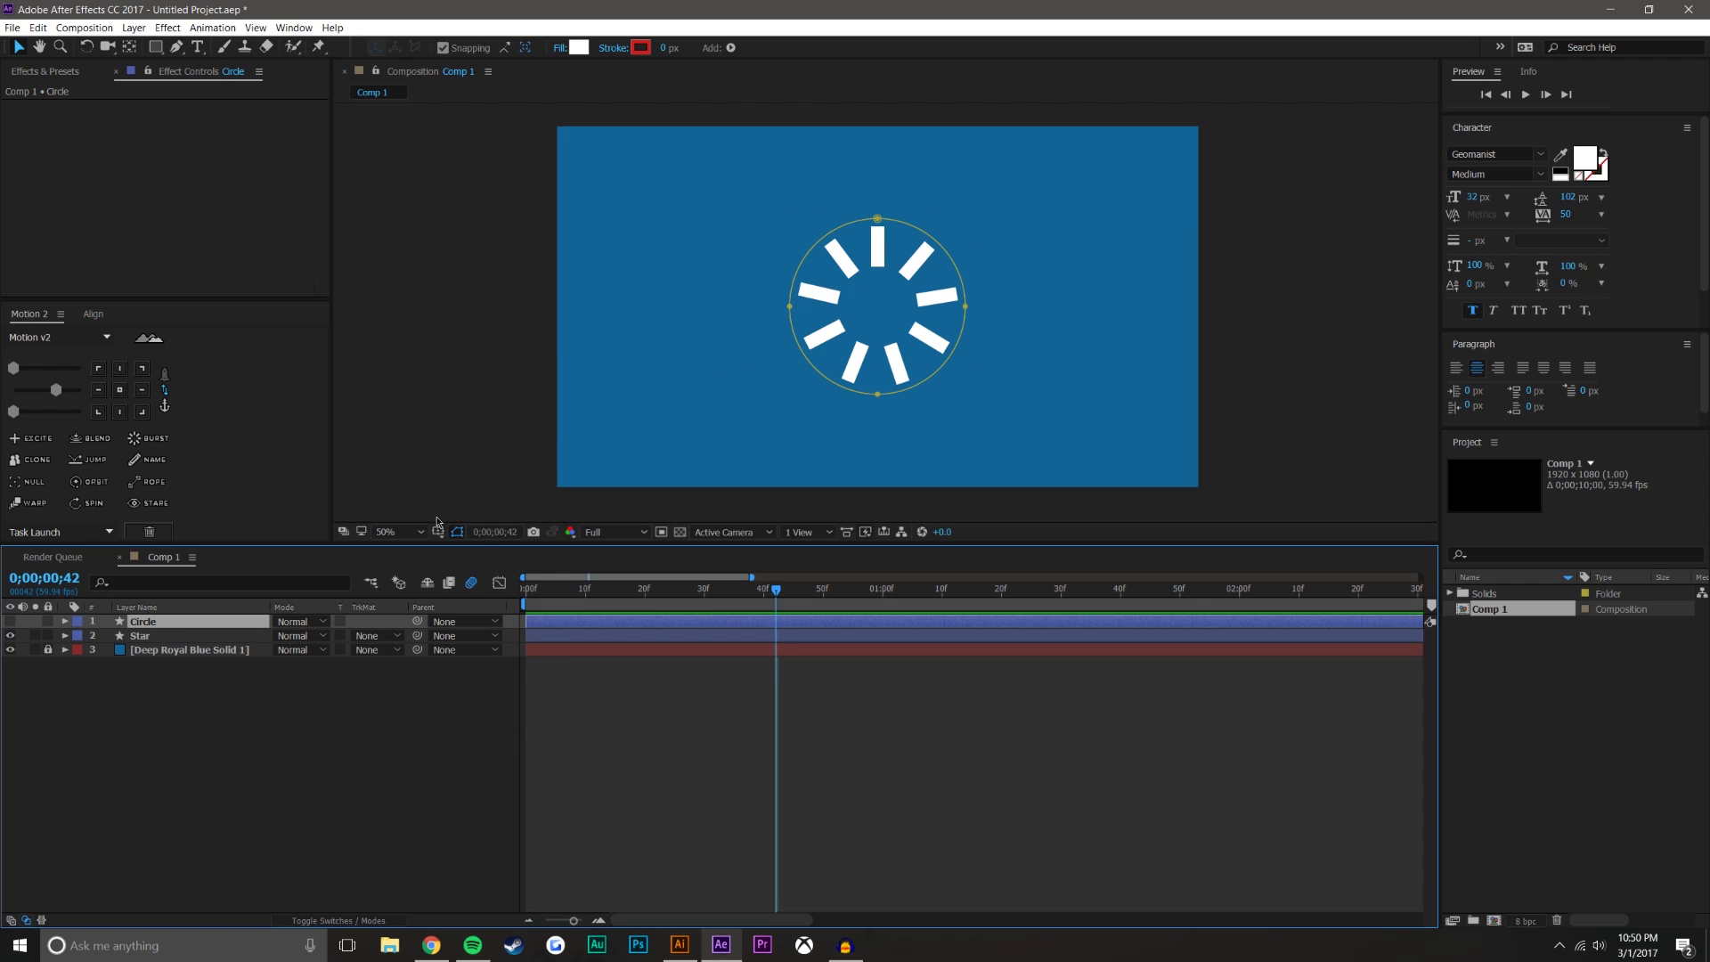
key(slash)
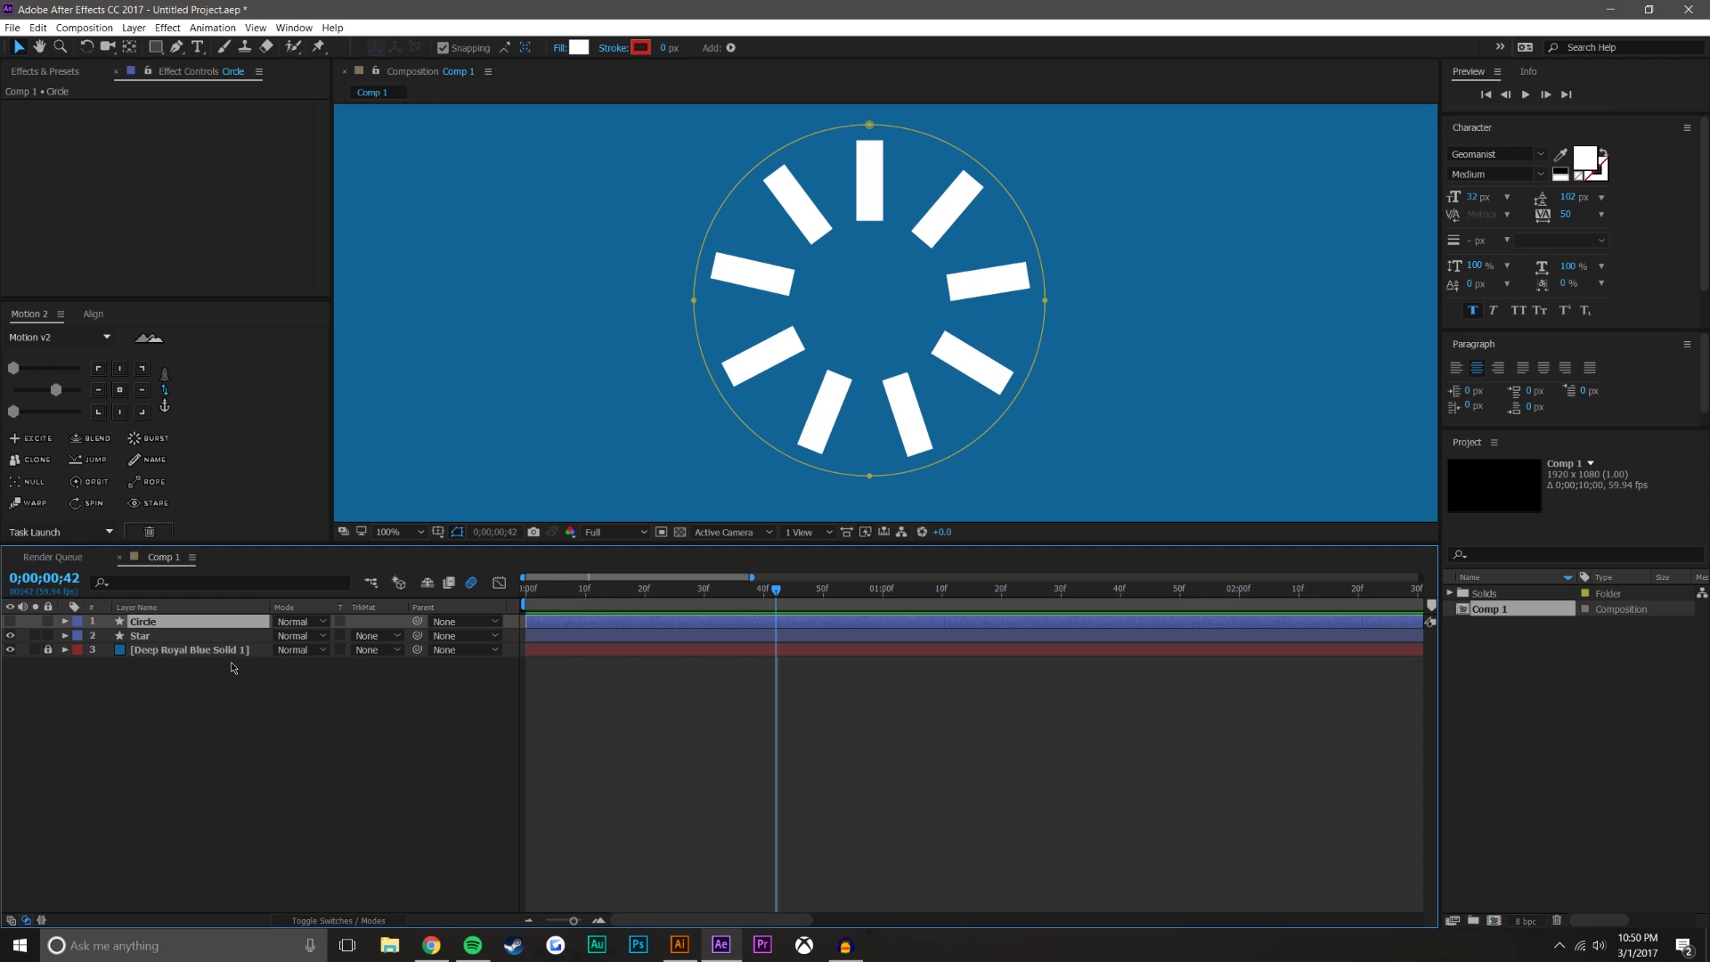
key(s)
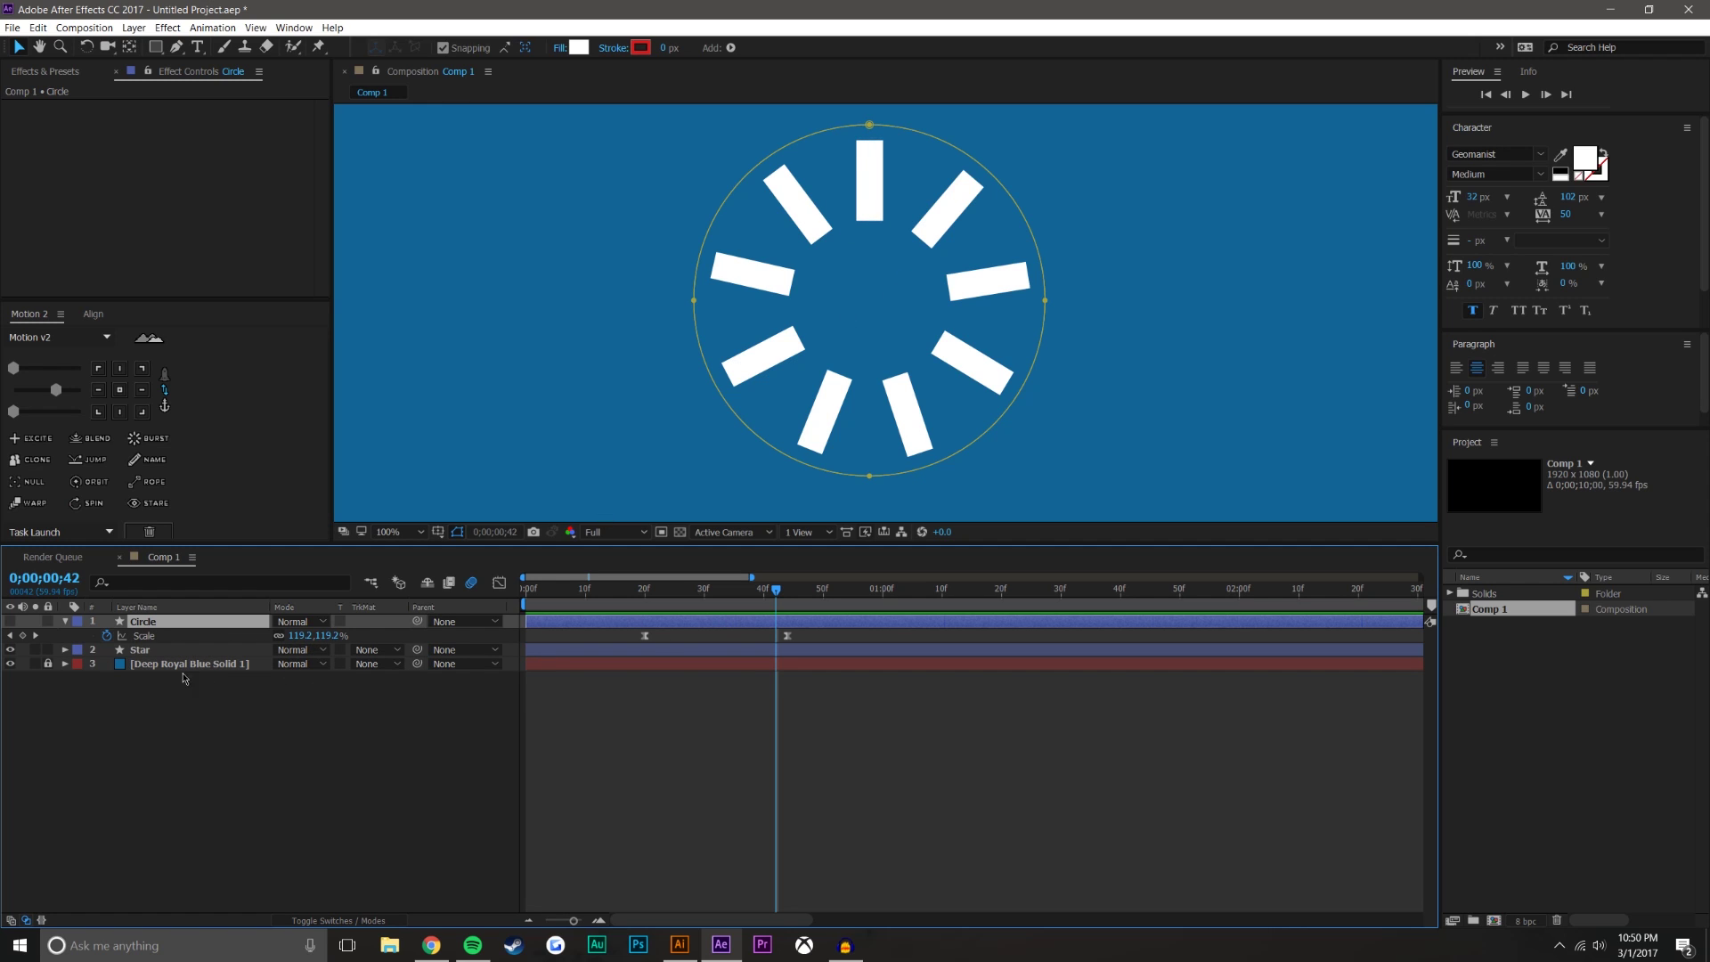
click(156, 650)
key(s)
click(638, 598)
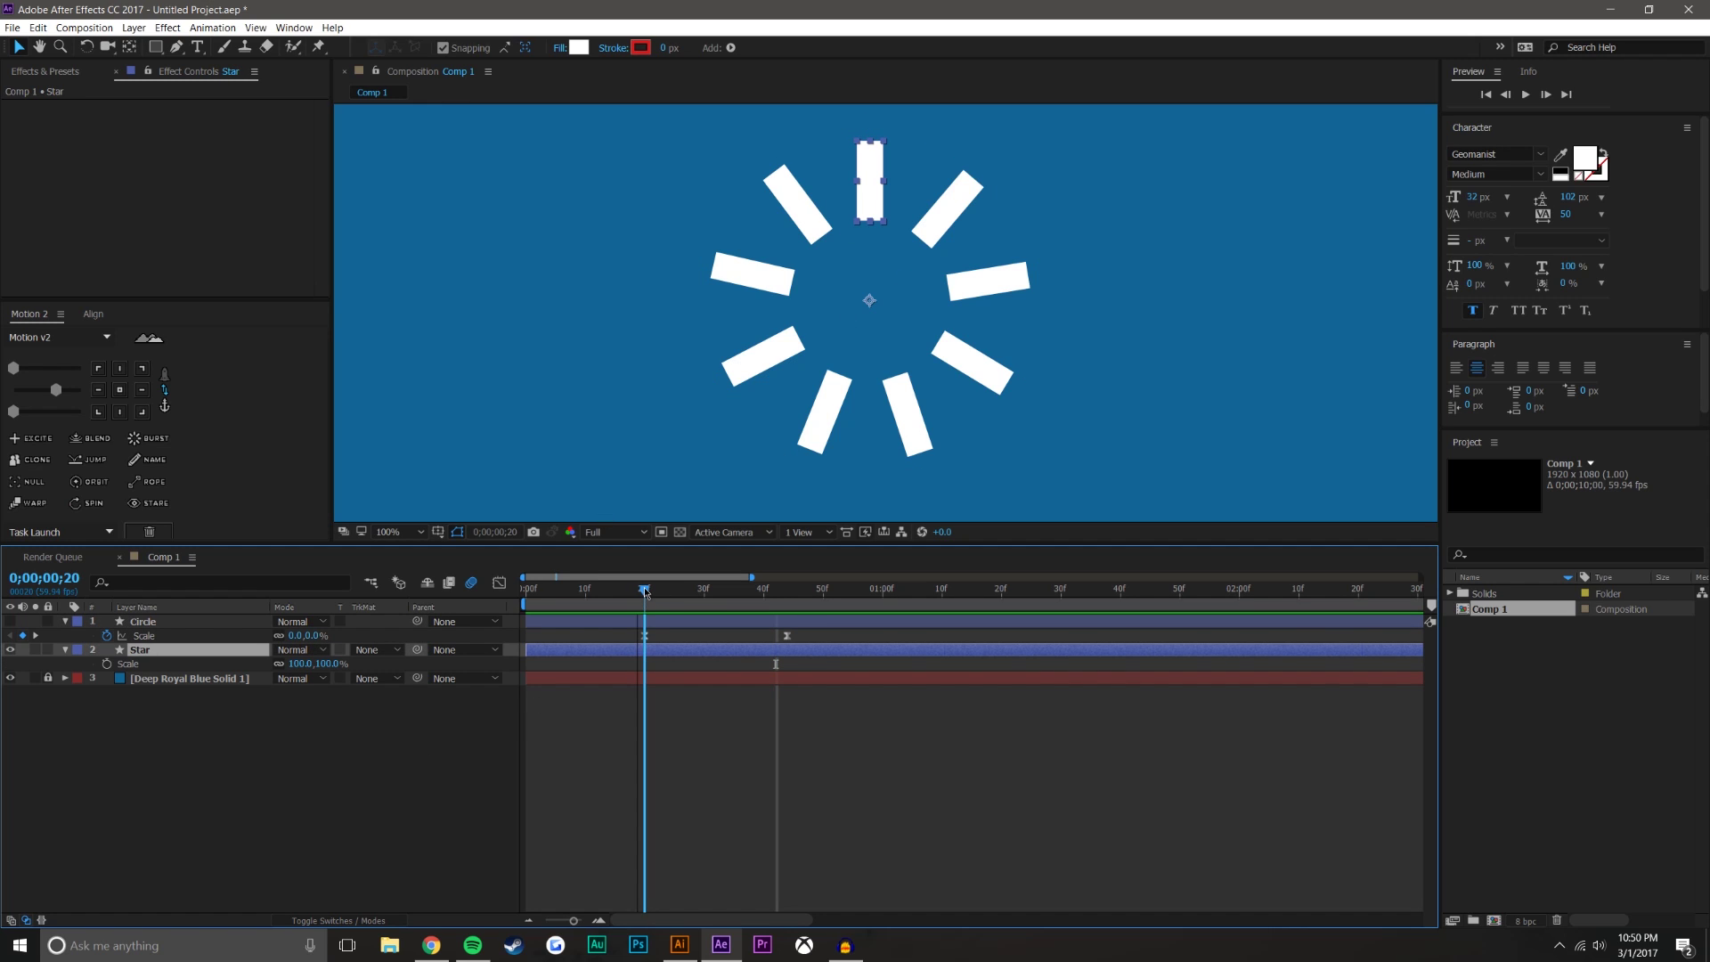
click(107, 664)
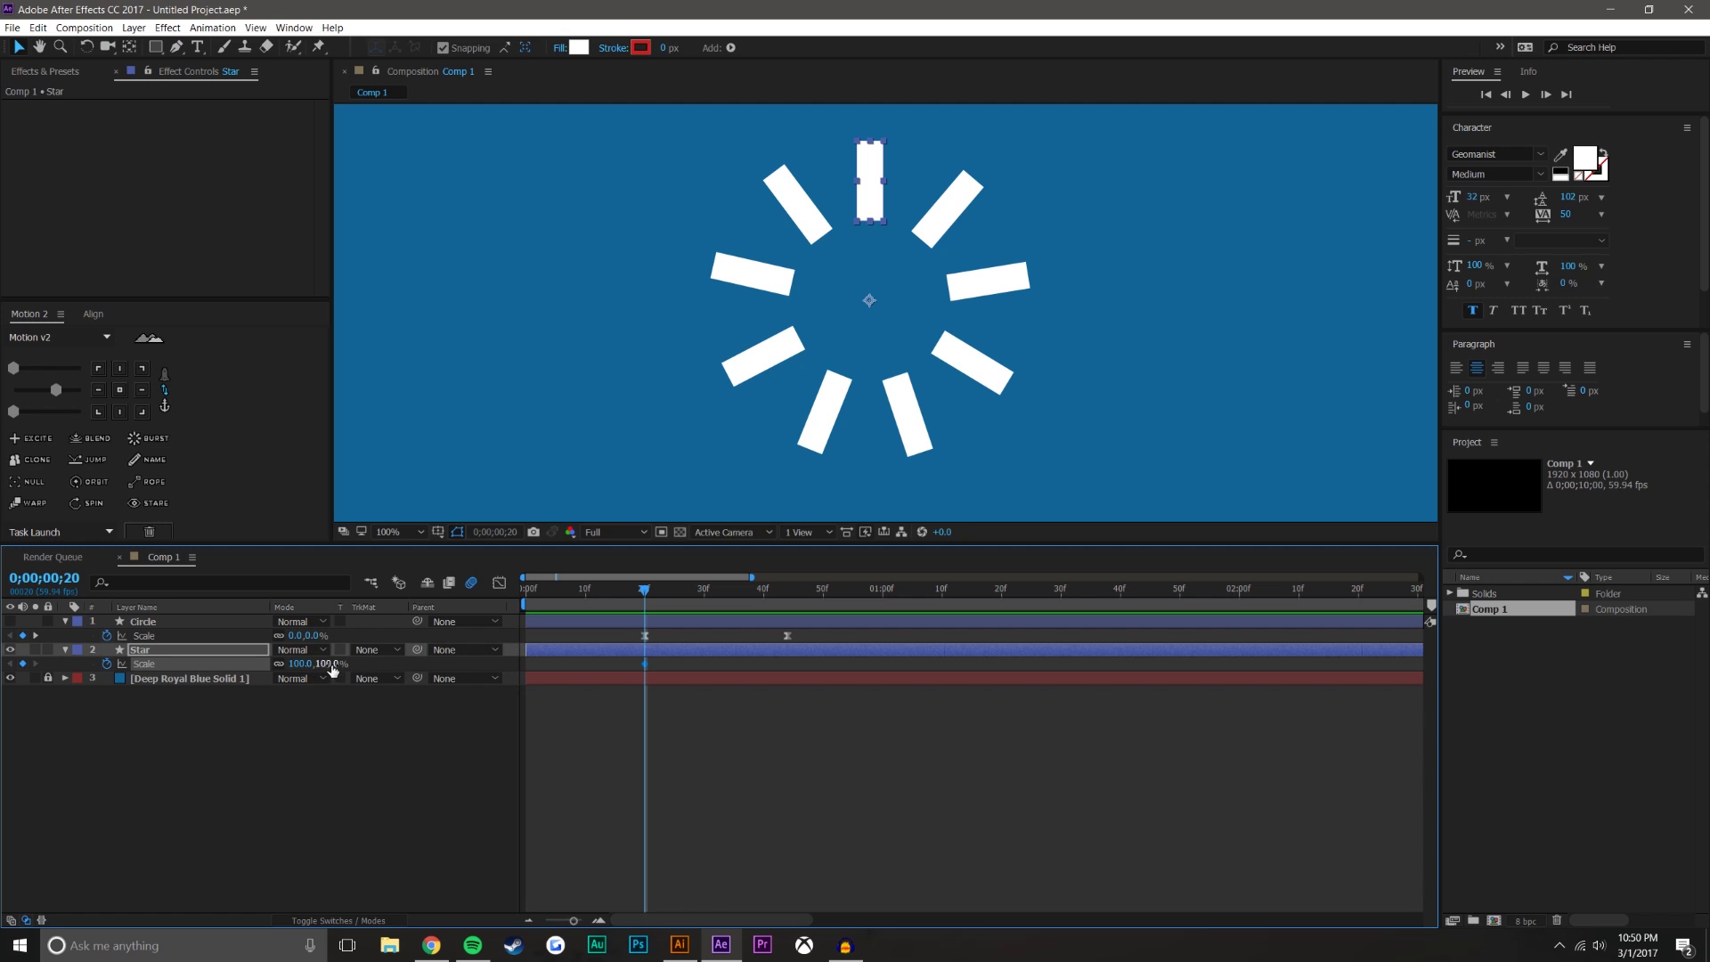
text(0)
key(Return)
drag(711, 587, 787, 588)
drag(312, 664, 345, 674)
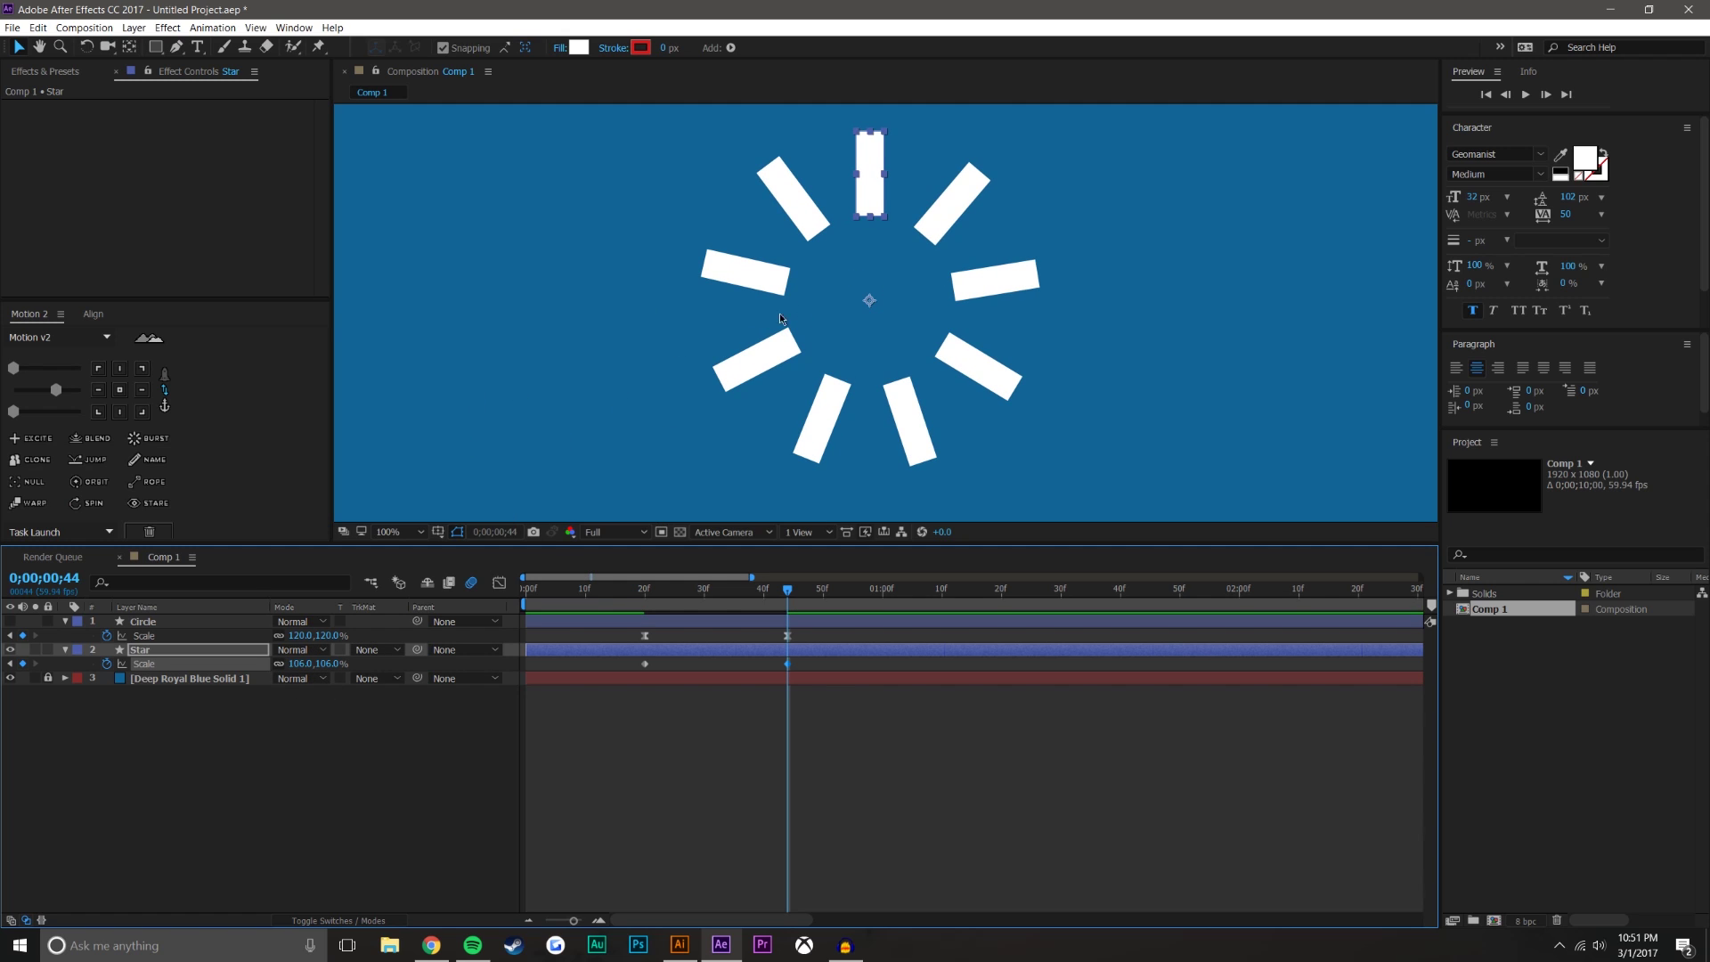
Keyframe the Opacity and Scale of the Star layer's Rectangle 1 transform at frame 20, both at 100%.
click(65, 651)
click(65, 651)
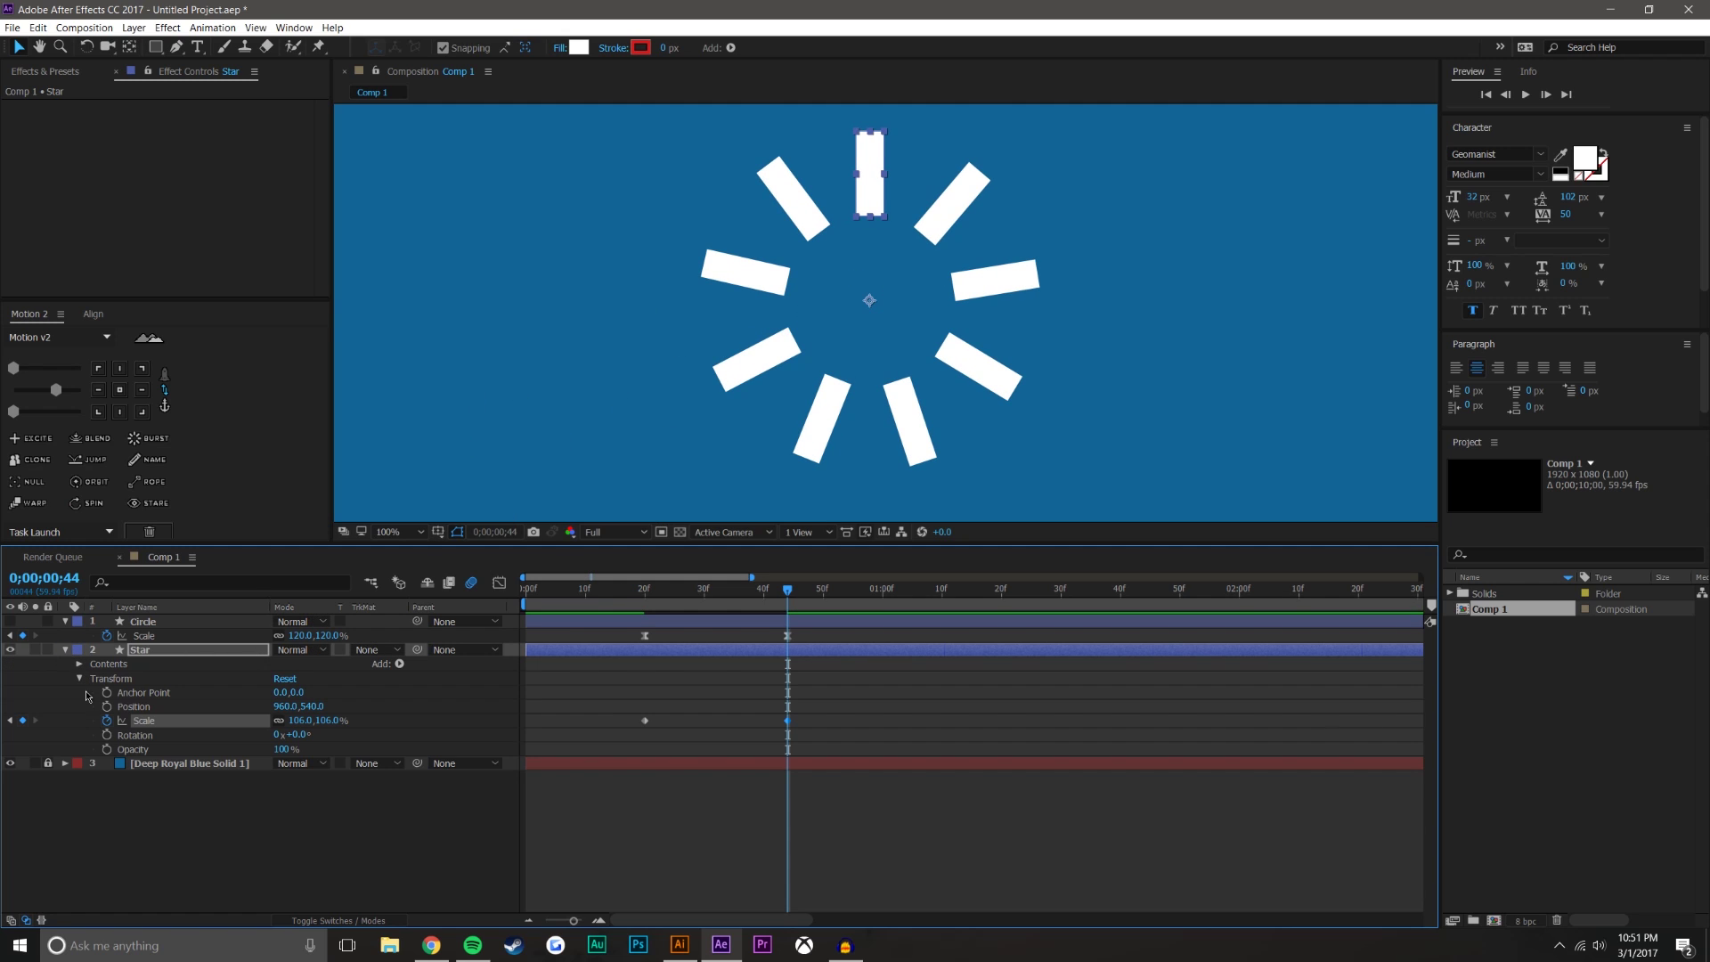
click(79, 664)
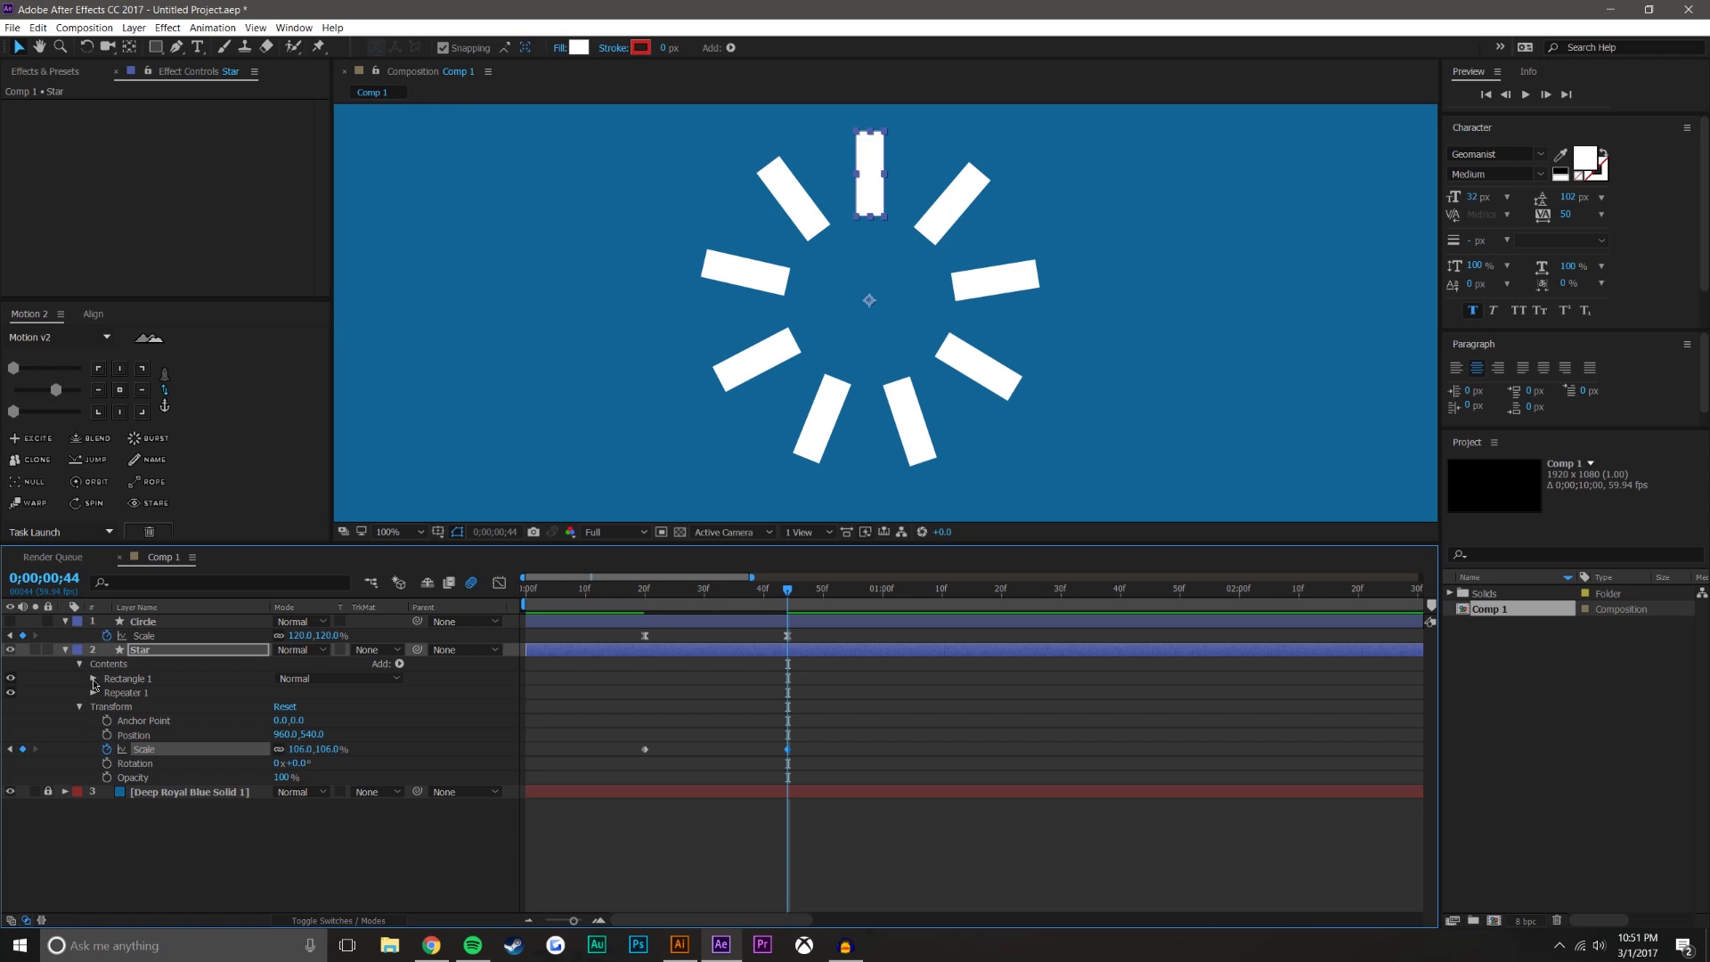
click(94, 680)
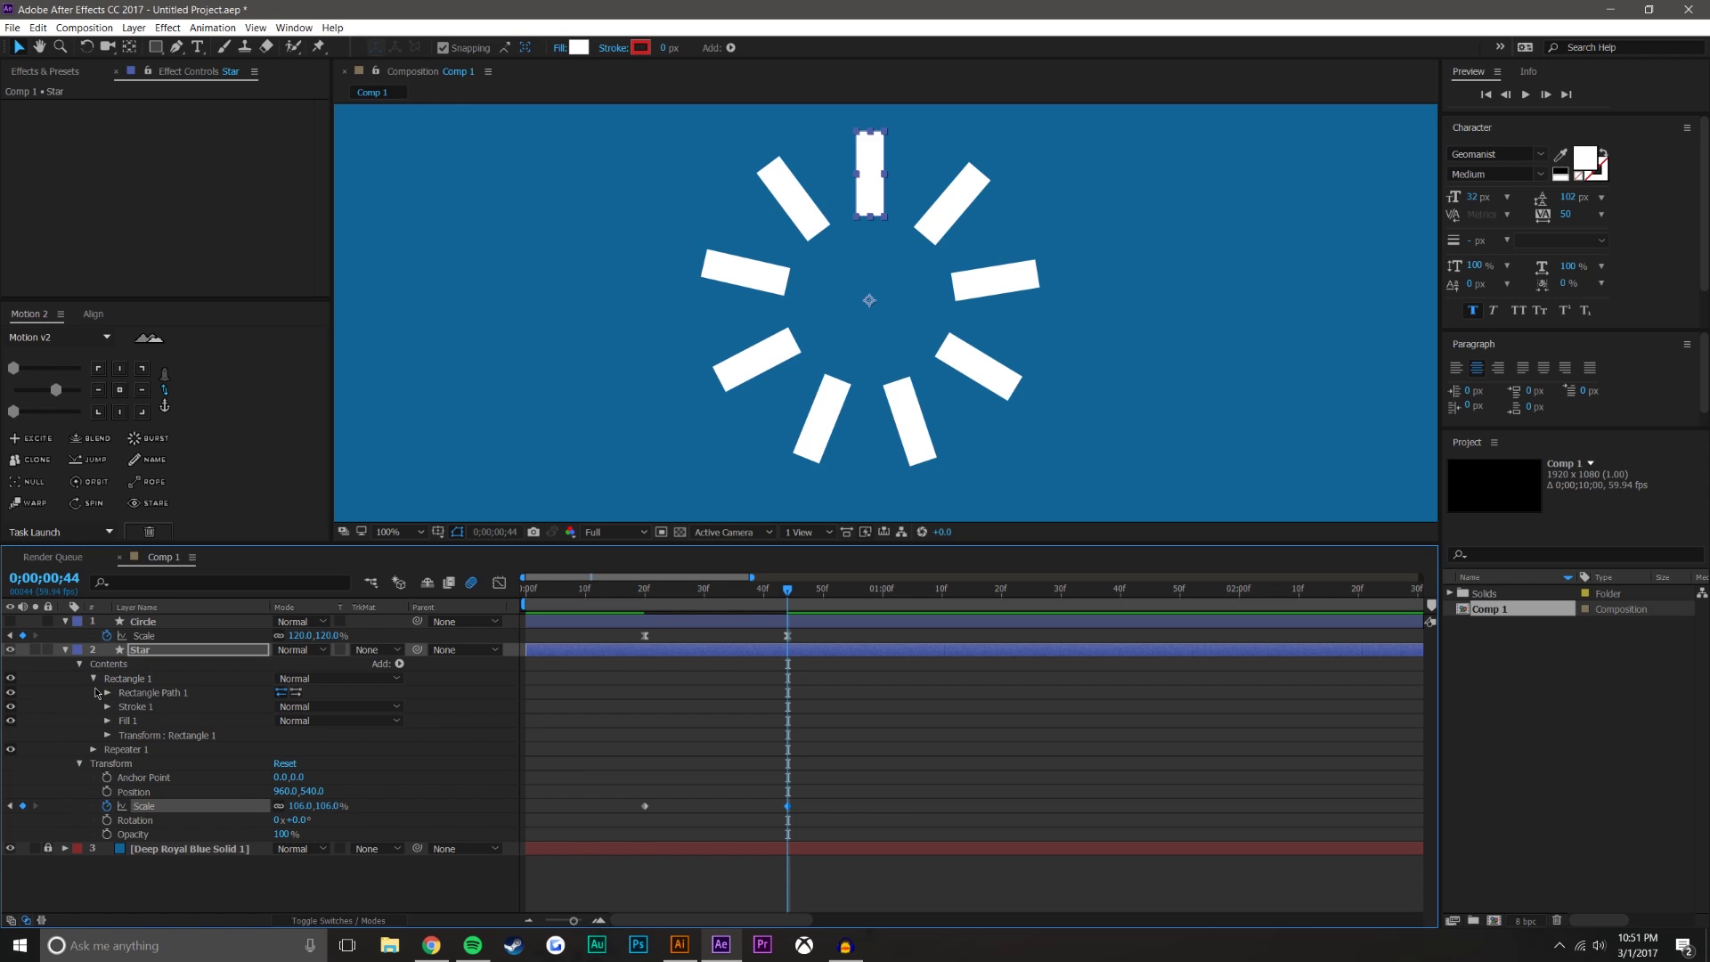
click(108, 737)
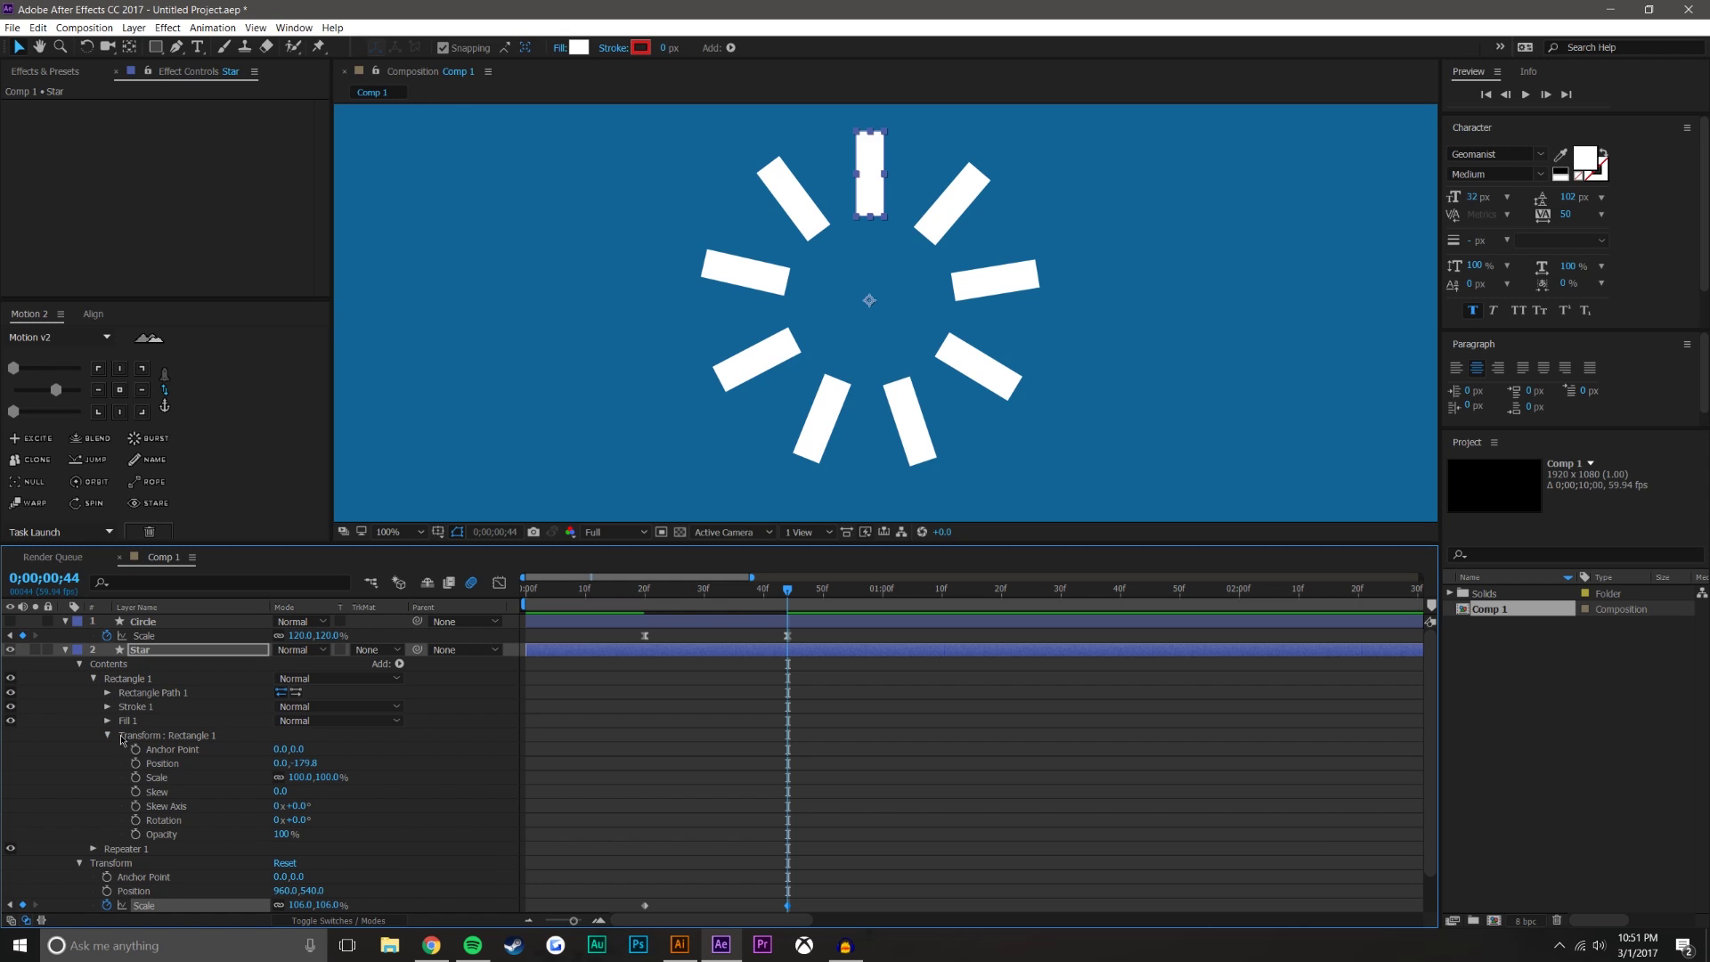
click(643, 585)
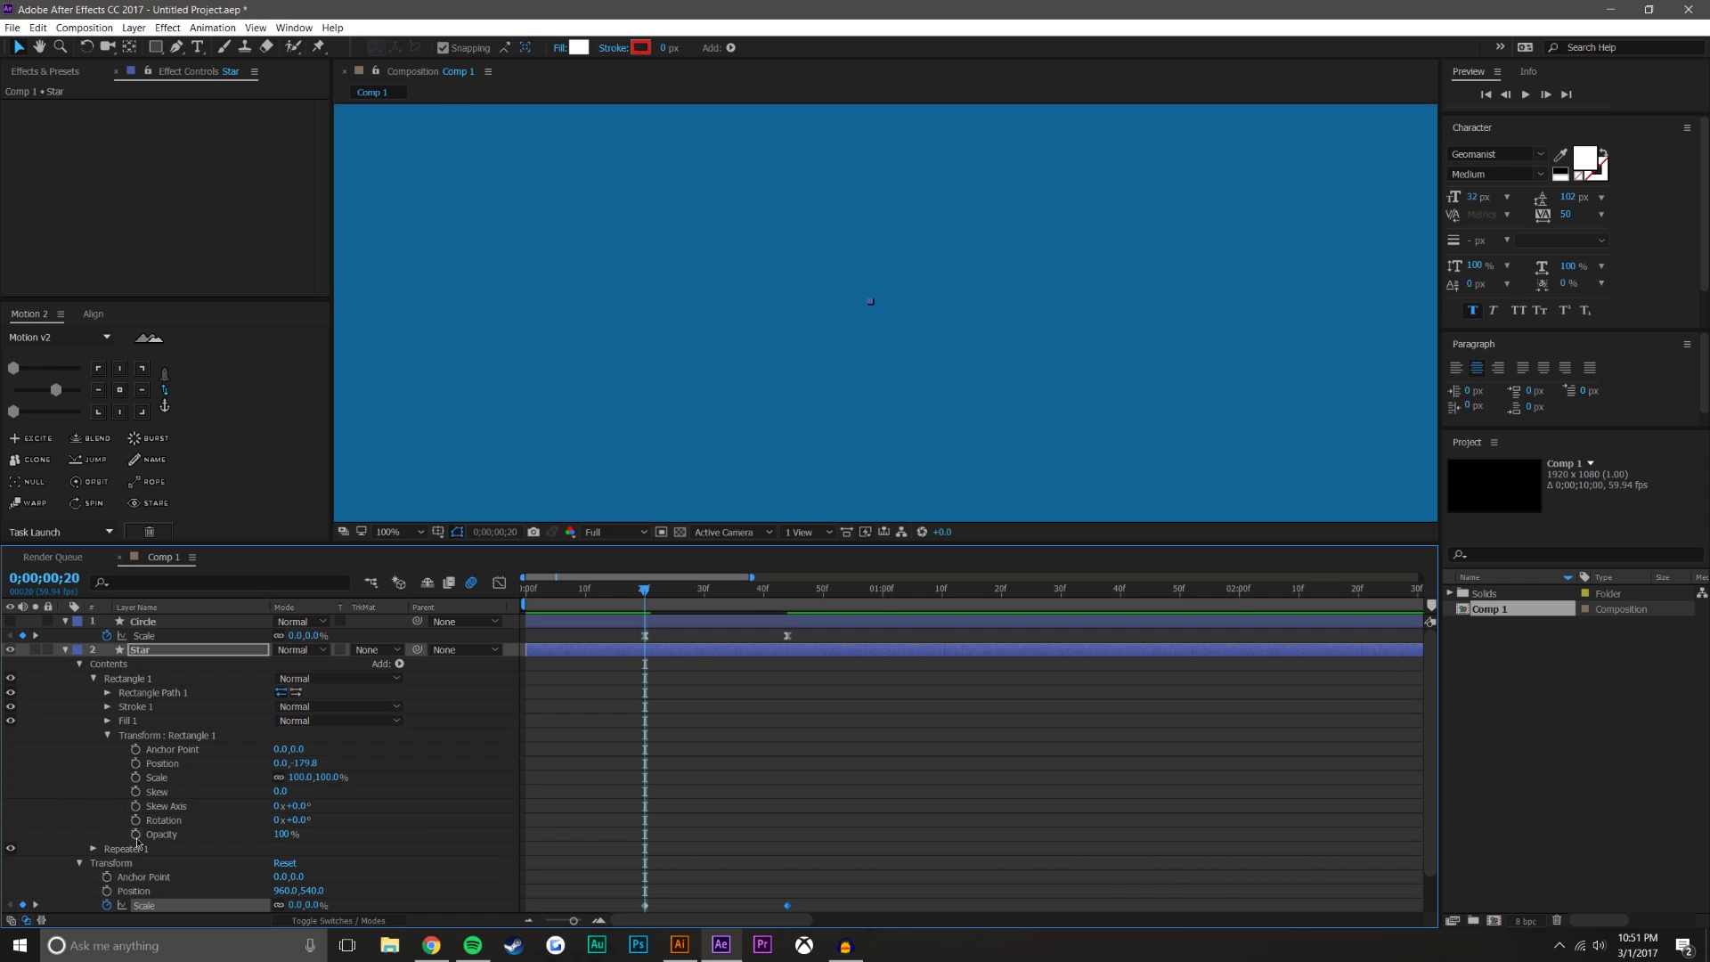
click(136, 835)
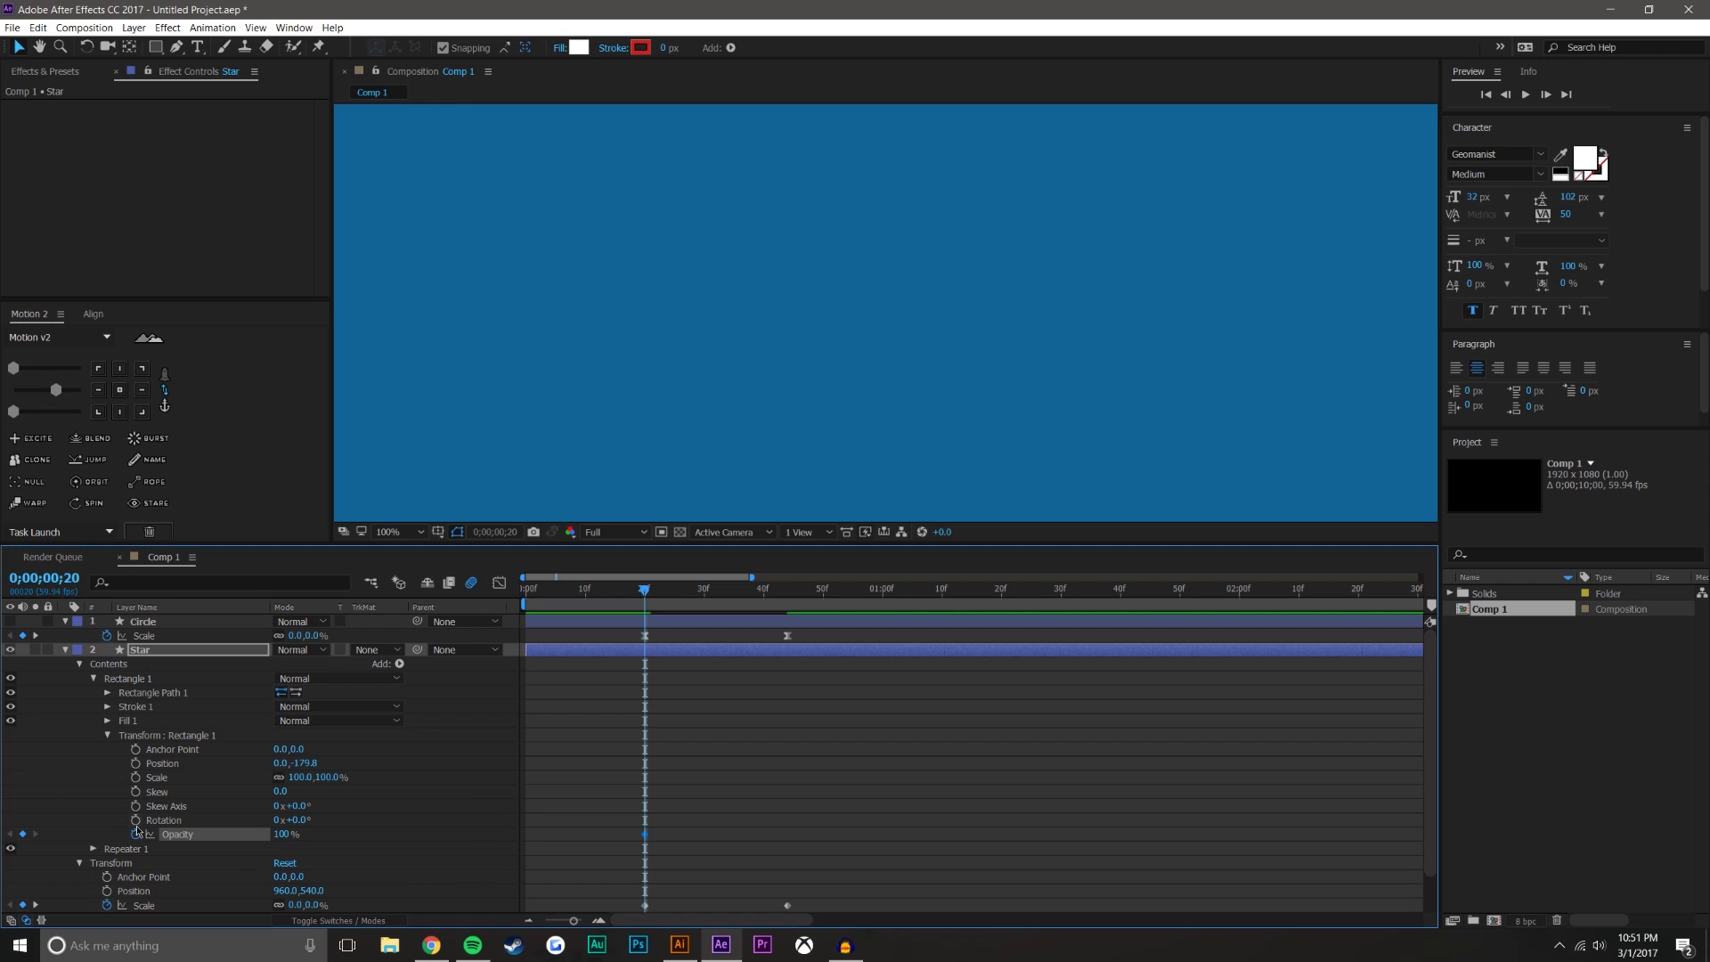
click(136, 778)
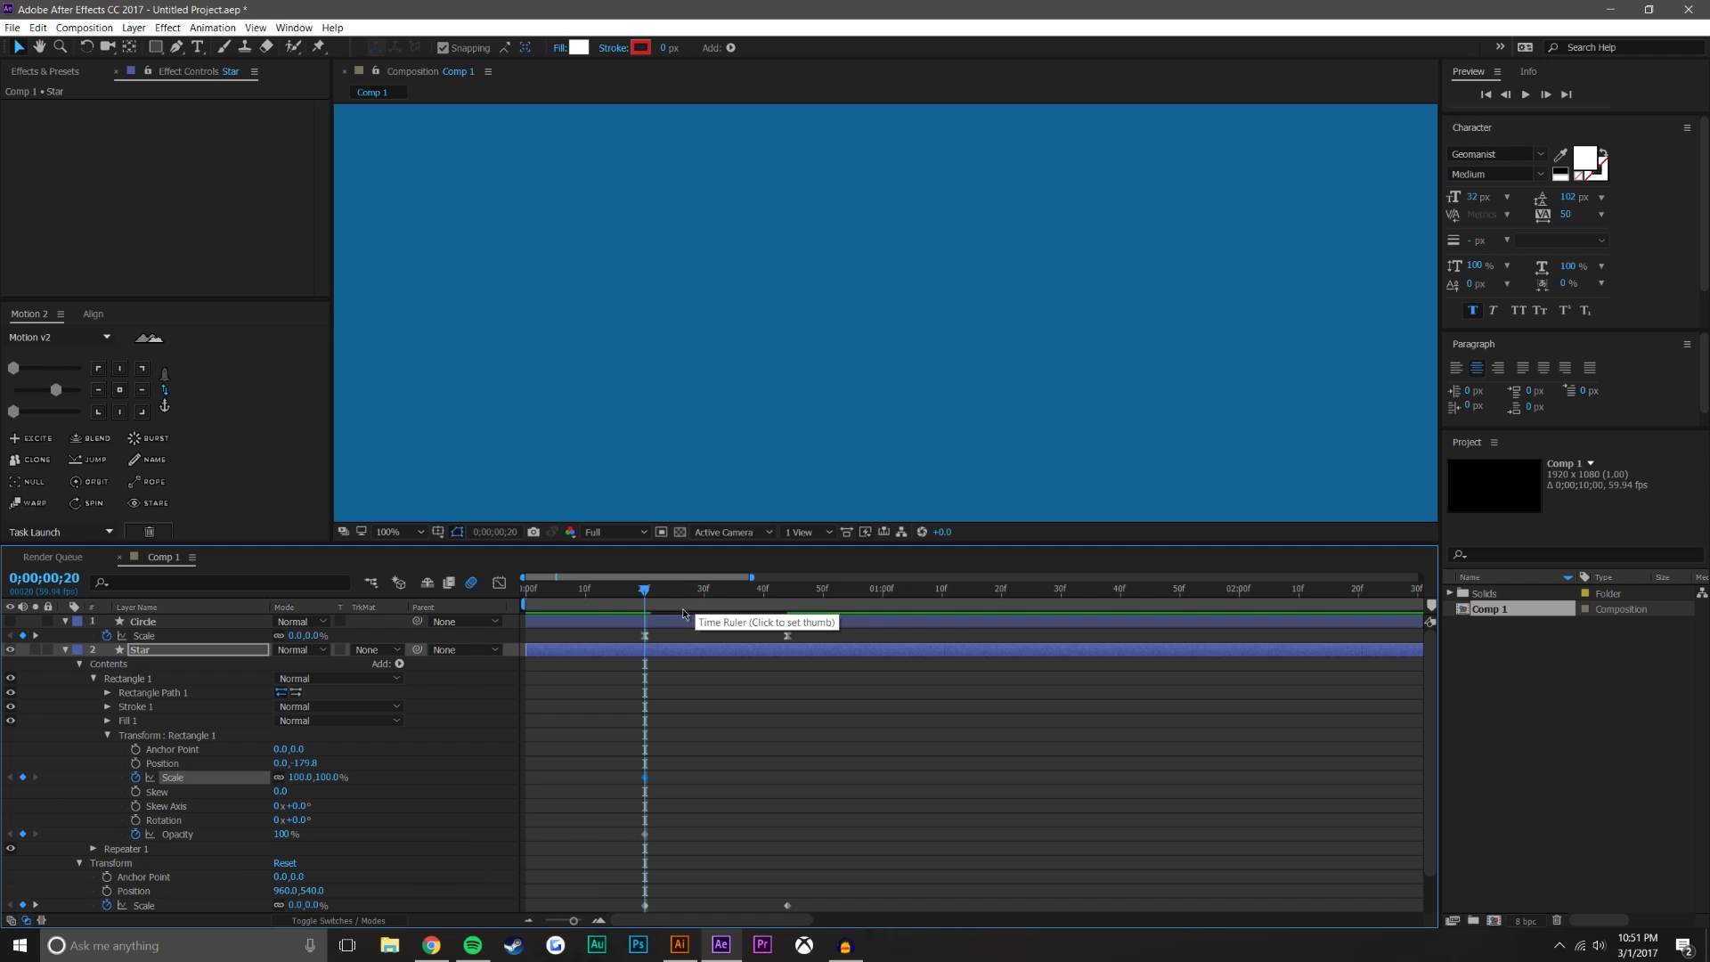
At frame 44, set Rectangle 1's horizontal Scale to 0% with the vertical at 100%, and its Opacity to 0%.
key(u)
drag(647, 586, 787, 580)
click(325, 847)
click(181, 680)
drag(870, 217, 870, 178)
key(ctrl+z)
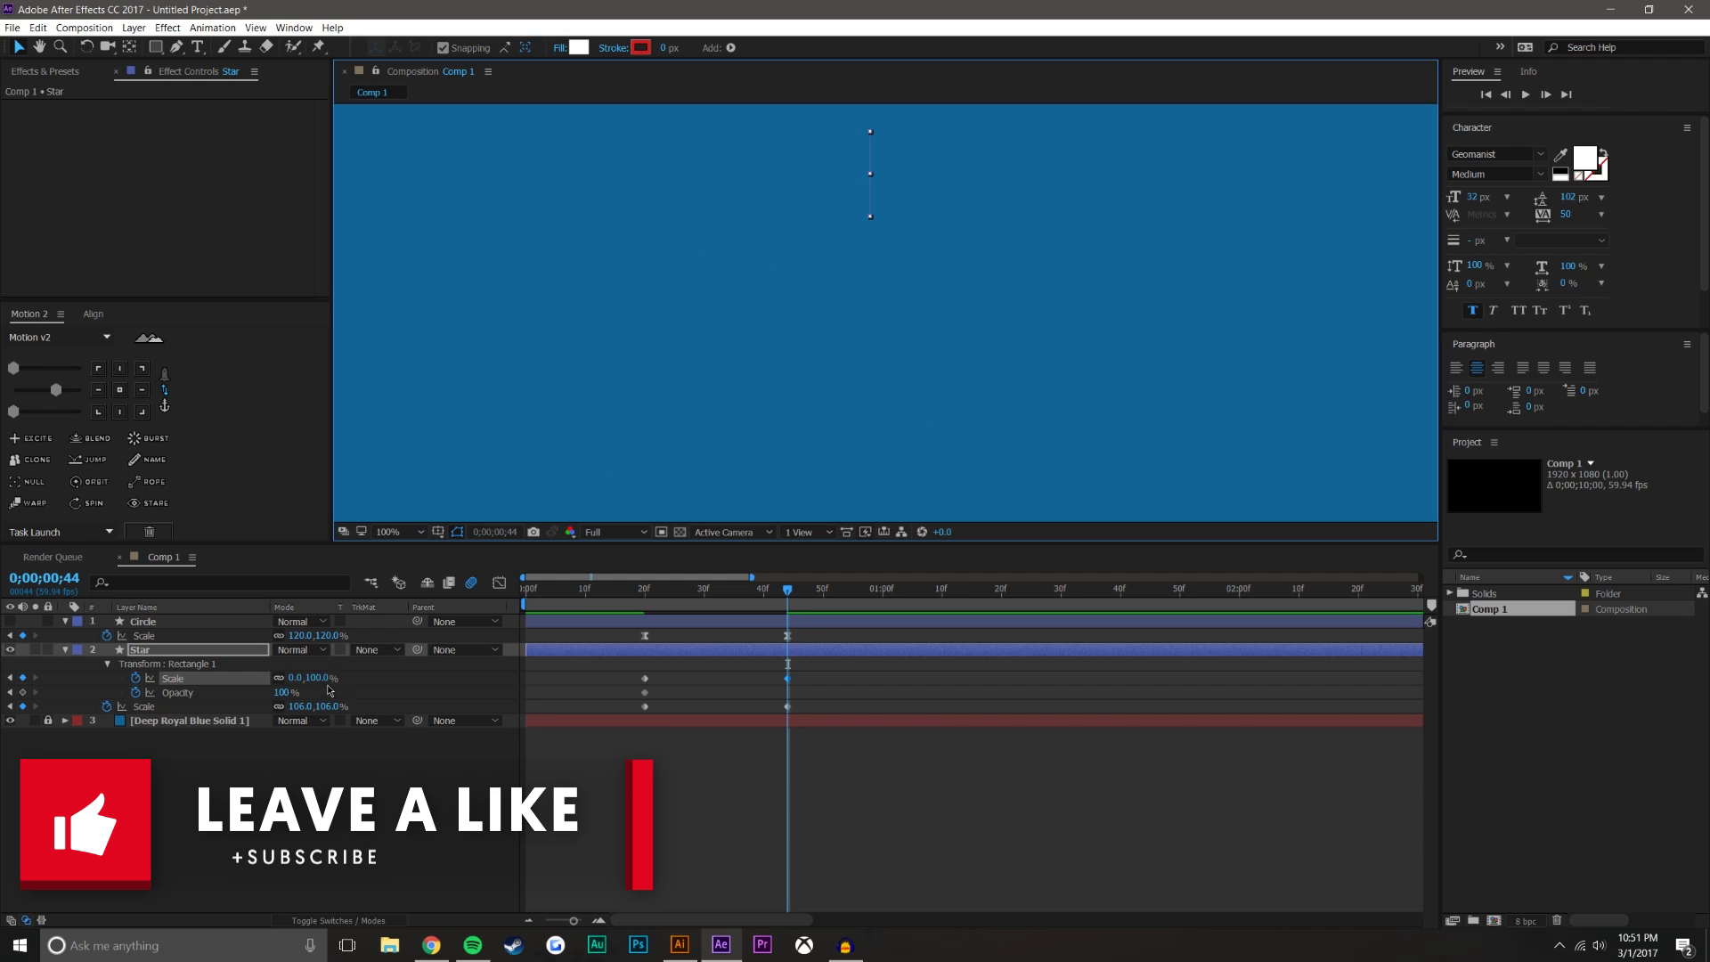
click(312, 794)
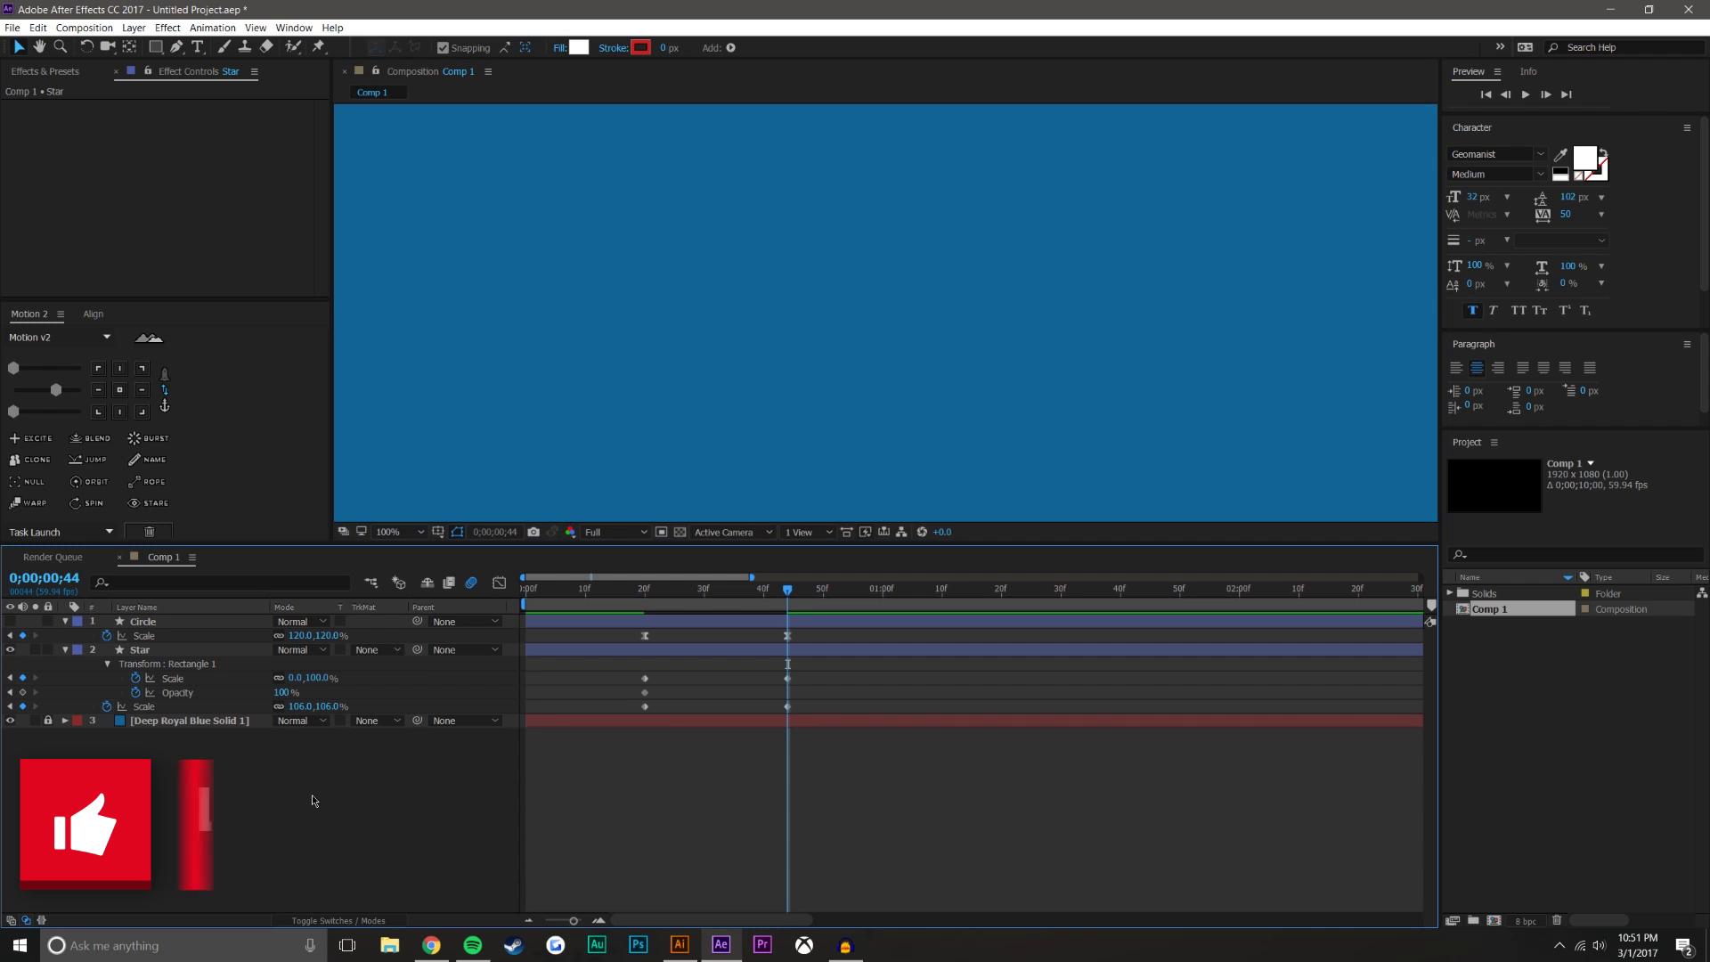
text(0)
key(Return)
Ease all of the Star layer's Scale and Opacity keyframes in and out, and check their speed curves.
drag(625, 666, 827, 733)
click(55, 389)
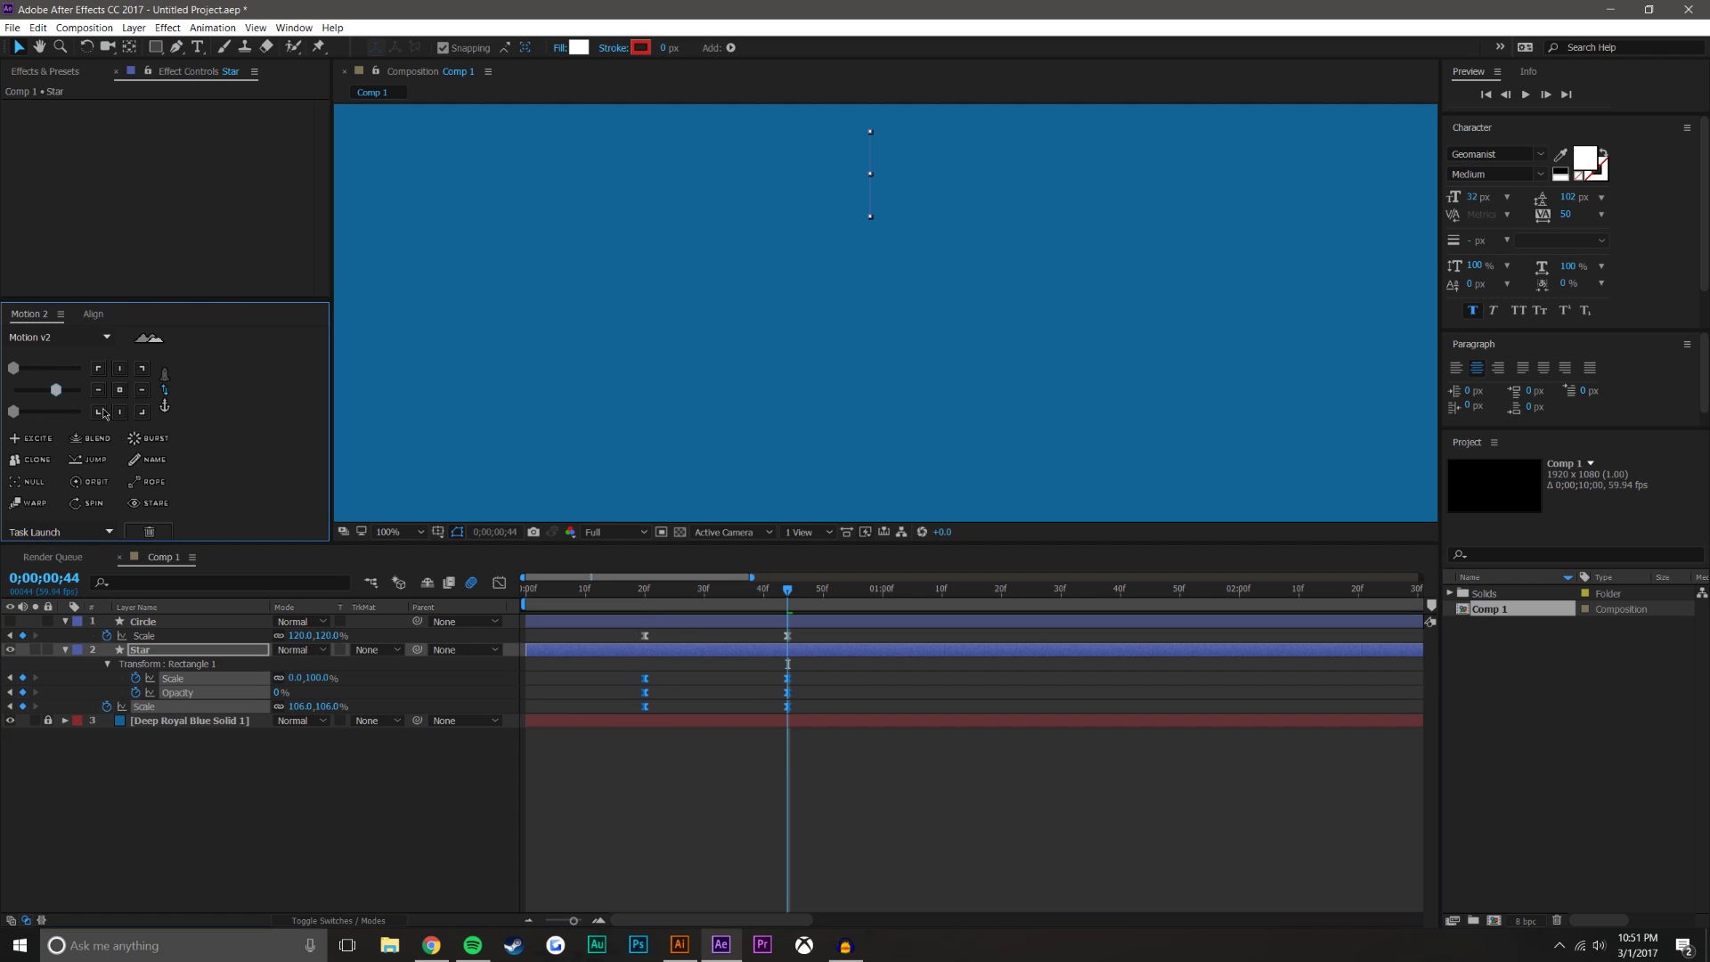
click(499, 584)
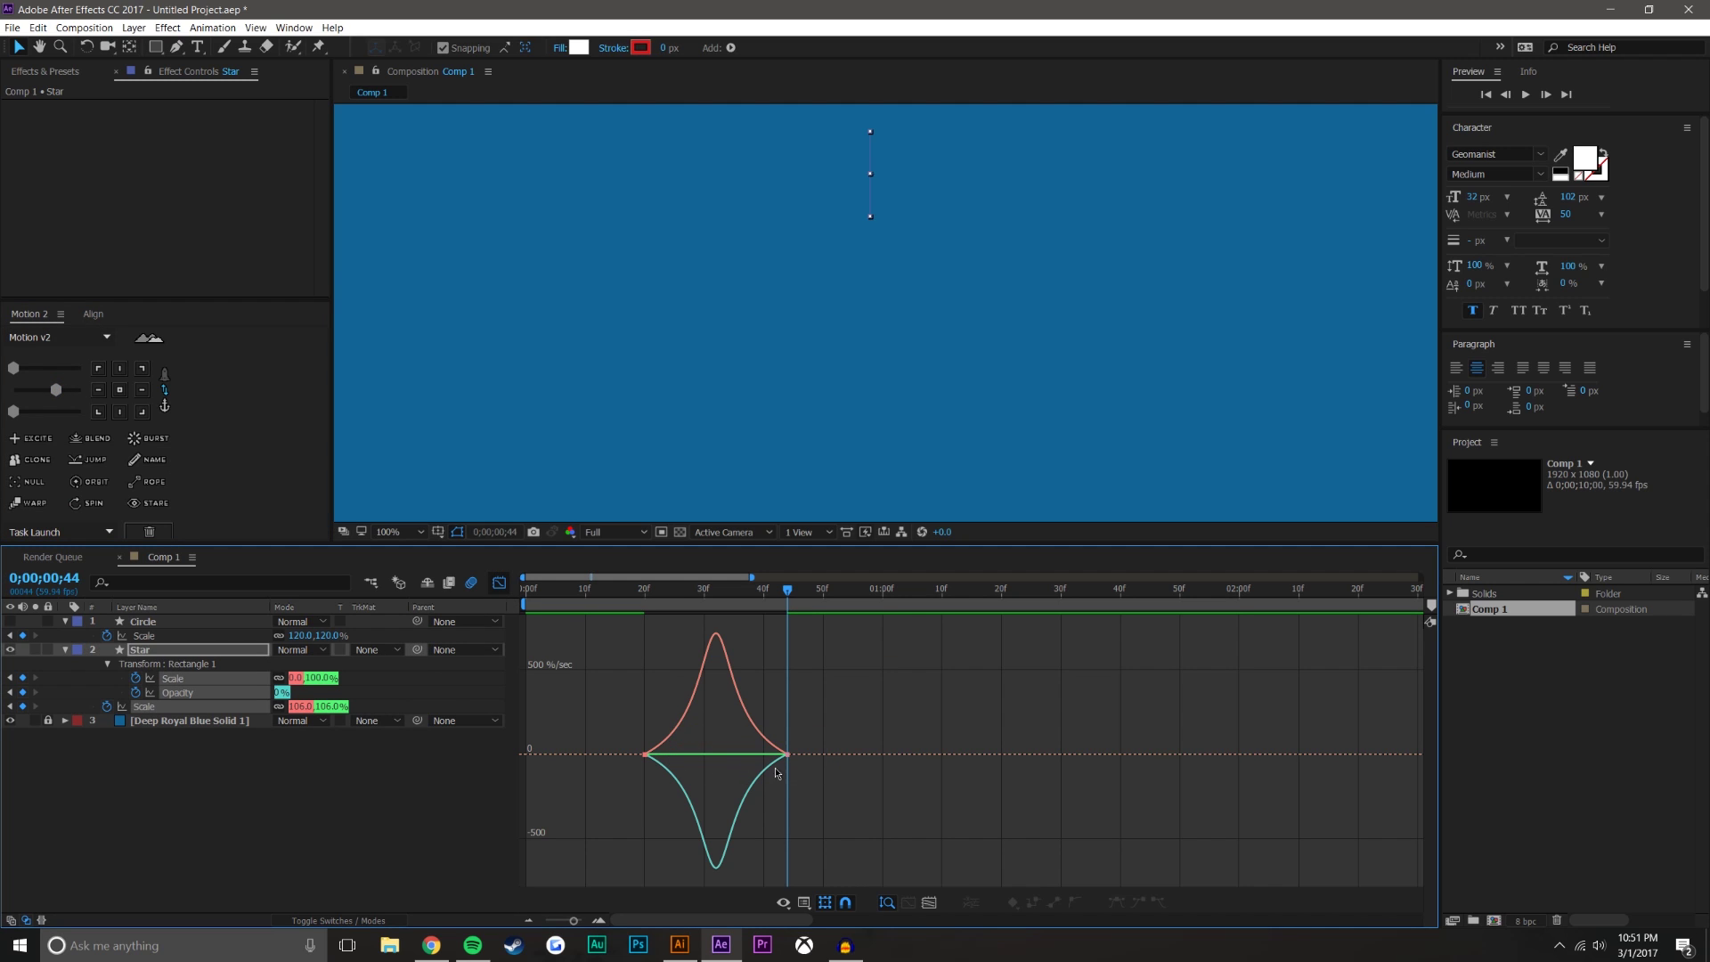
click(687, 757)
drag(691, 755, 700, 742)
click(500, 583)
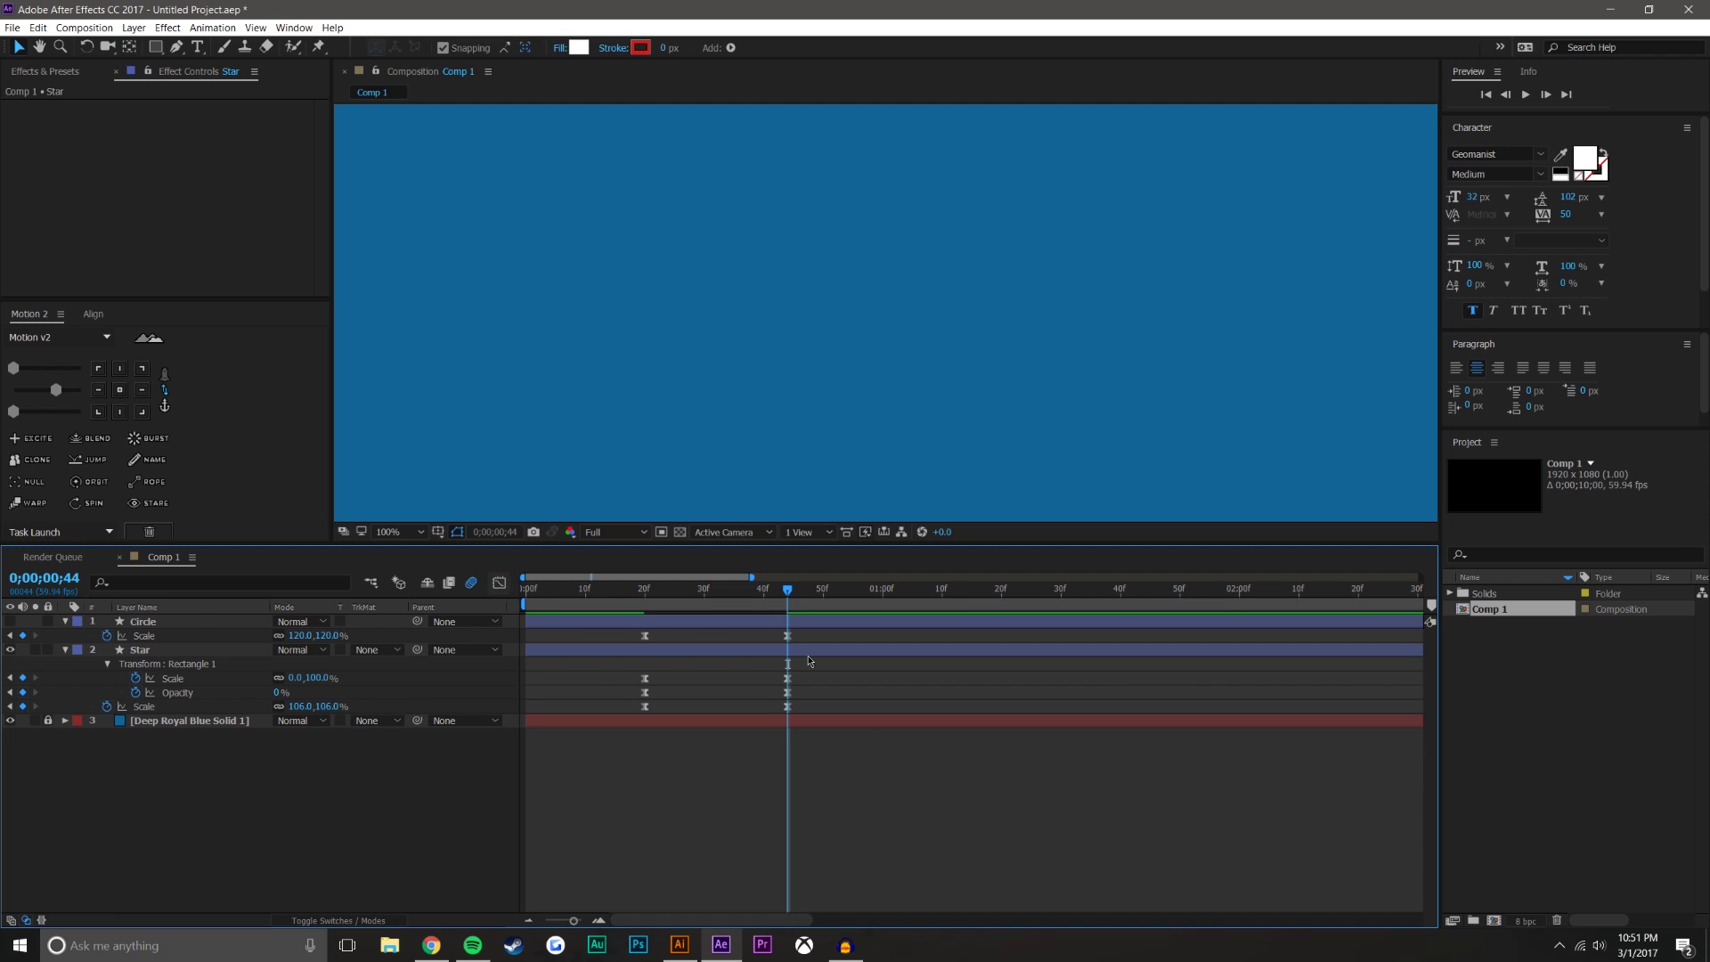
Preview the thinning and fading starburst from frame 18 and inspect it at 100% view on frame 36.
click(632, 588)
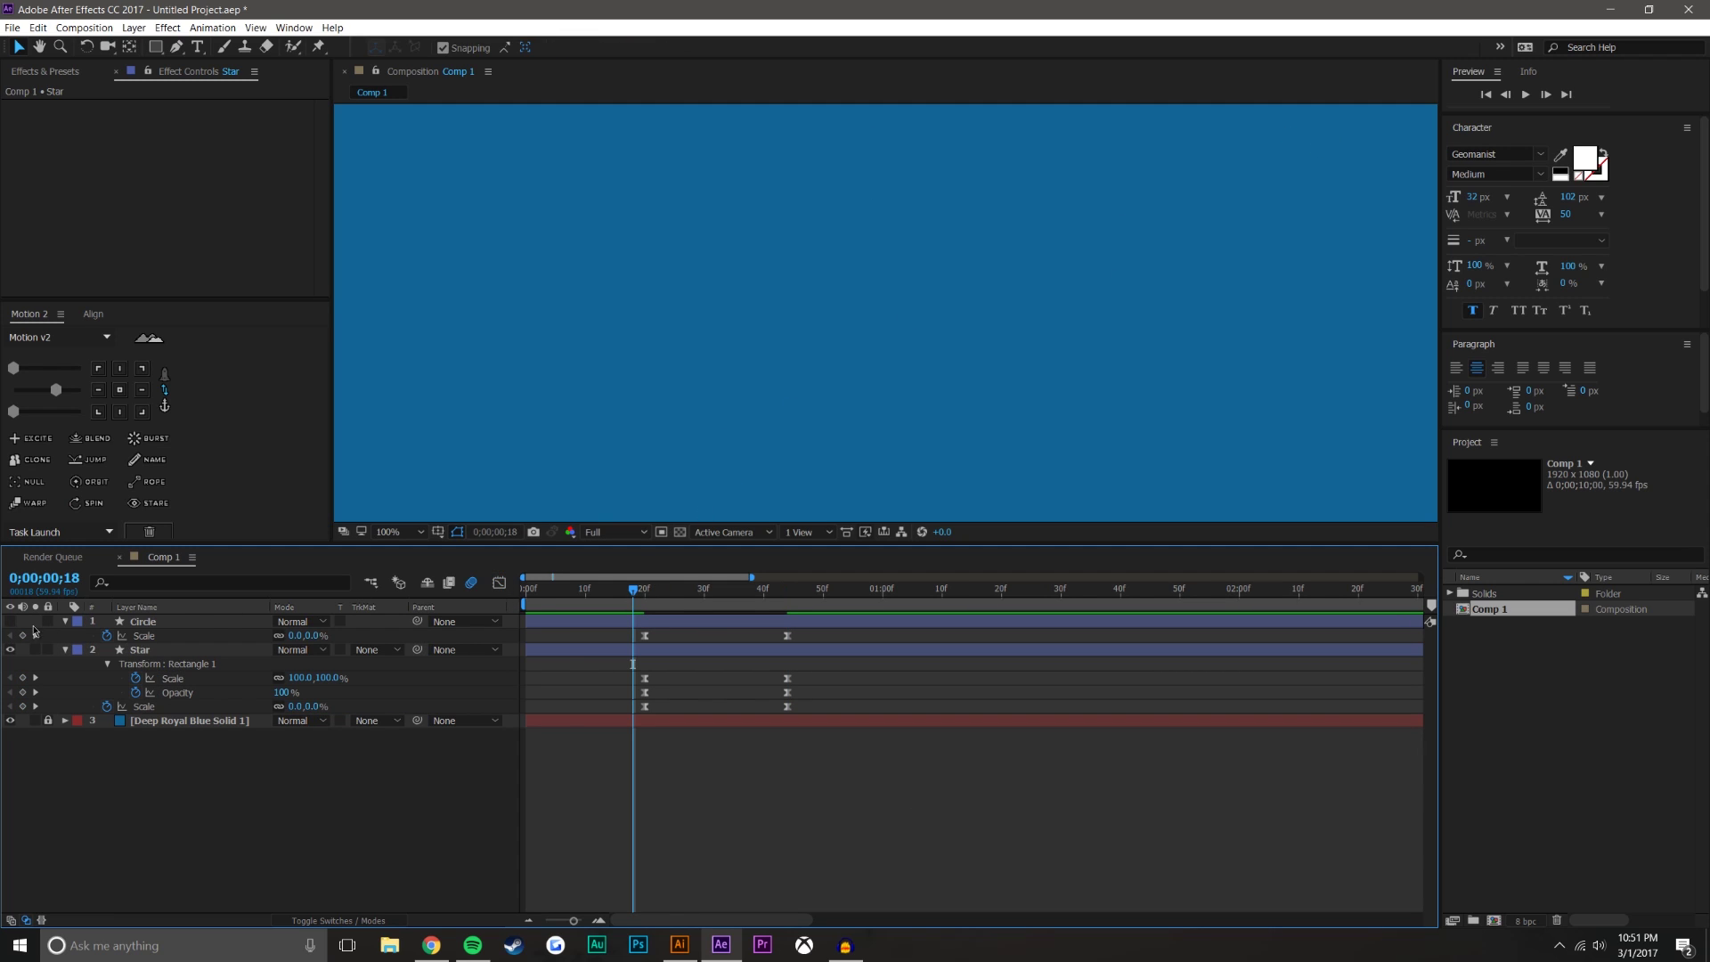
click(1526, 94)
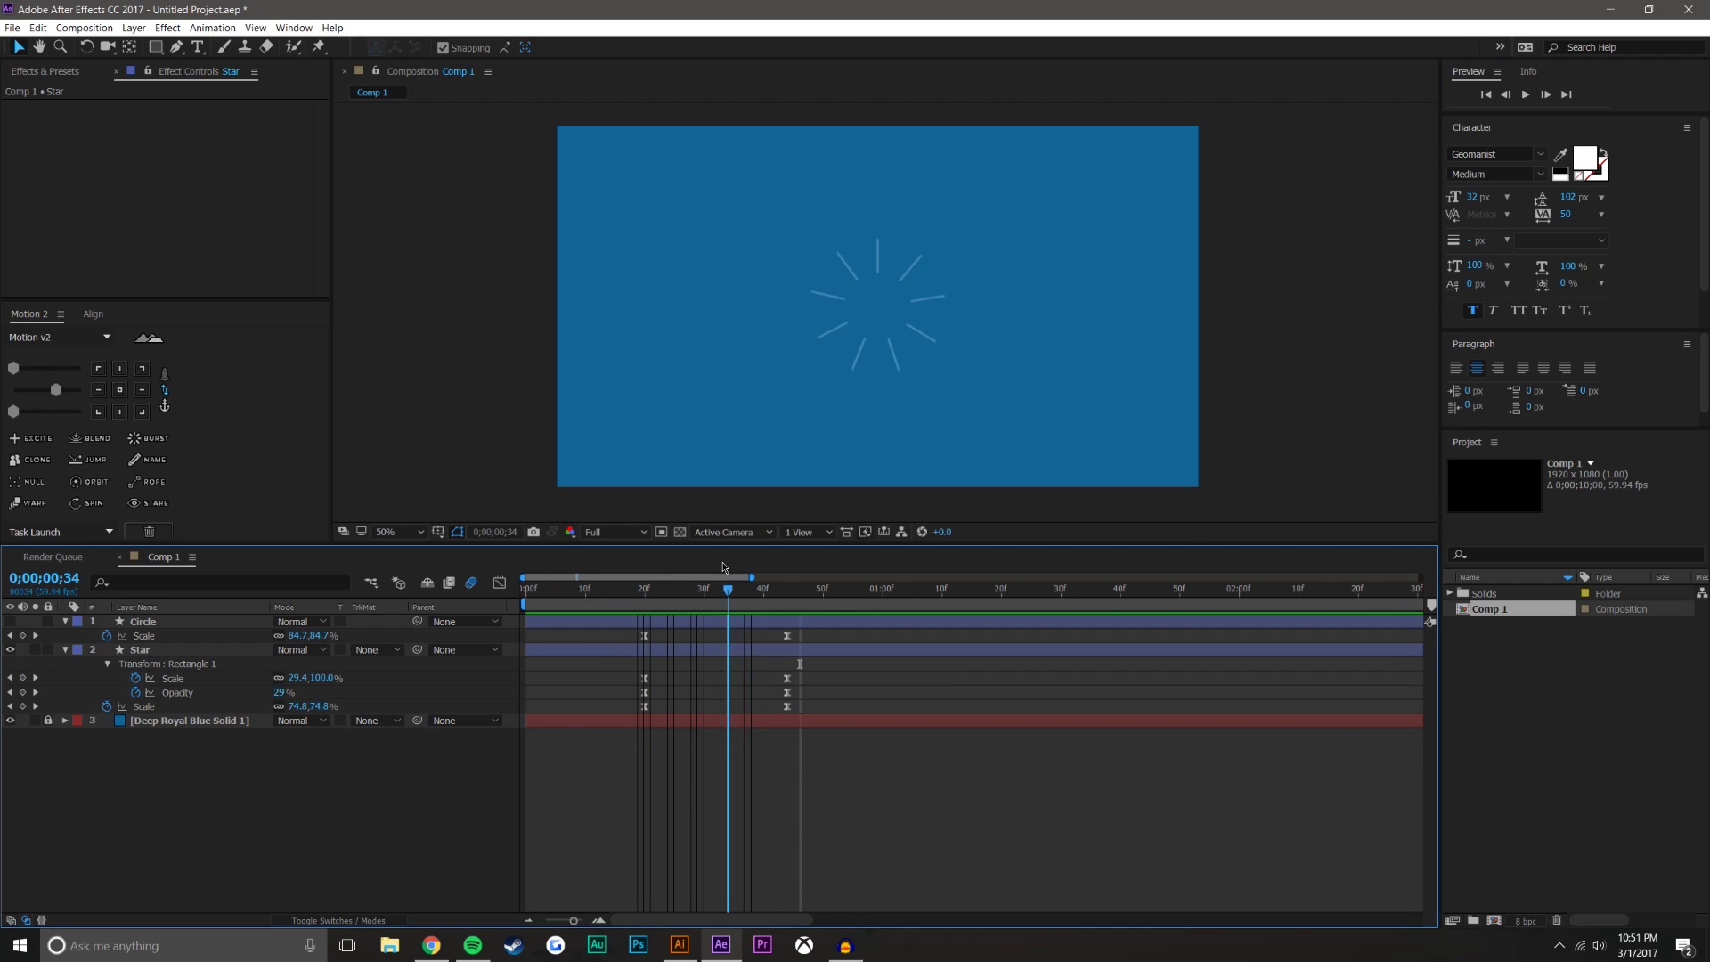
key(.)
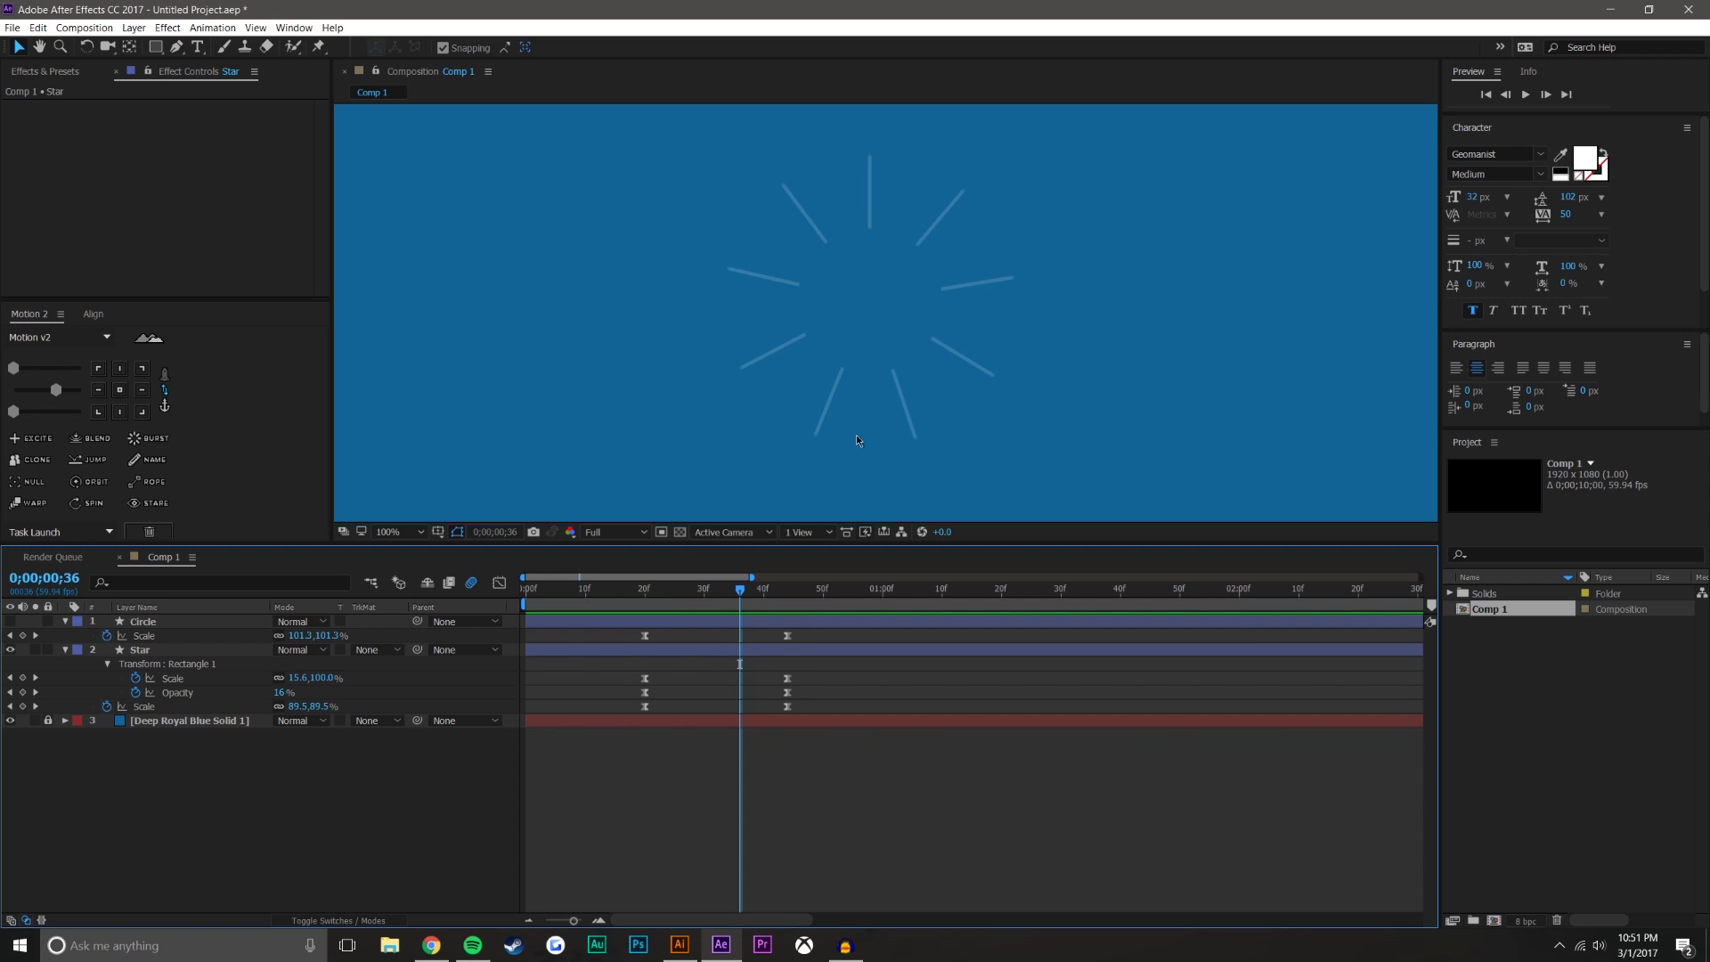
Set the vertical Scale of the Star's Rectangle 1 to 68% on both keyframes and check it at frame 37.
drag(651, 605, 788, 584)
click(173, 679)
drag(323, 678, 311, 681)
drag(636, 588, 745, 585)
scroll(838, 355, down, 2)
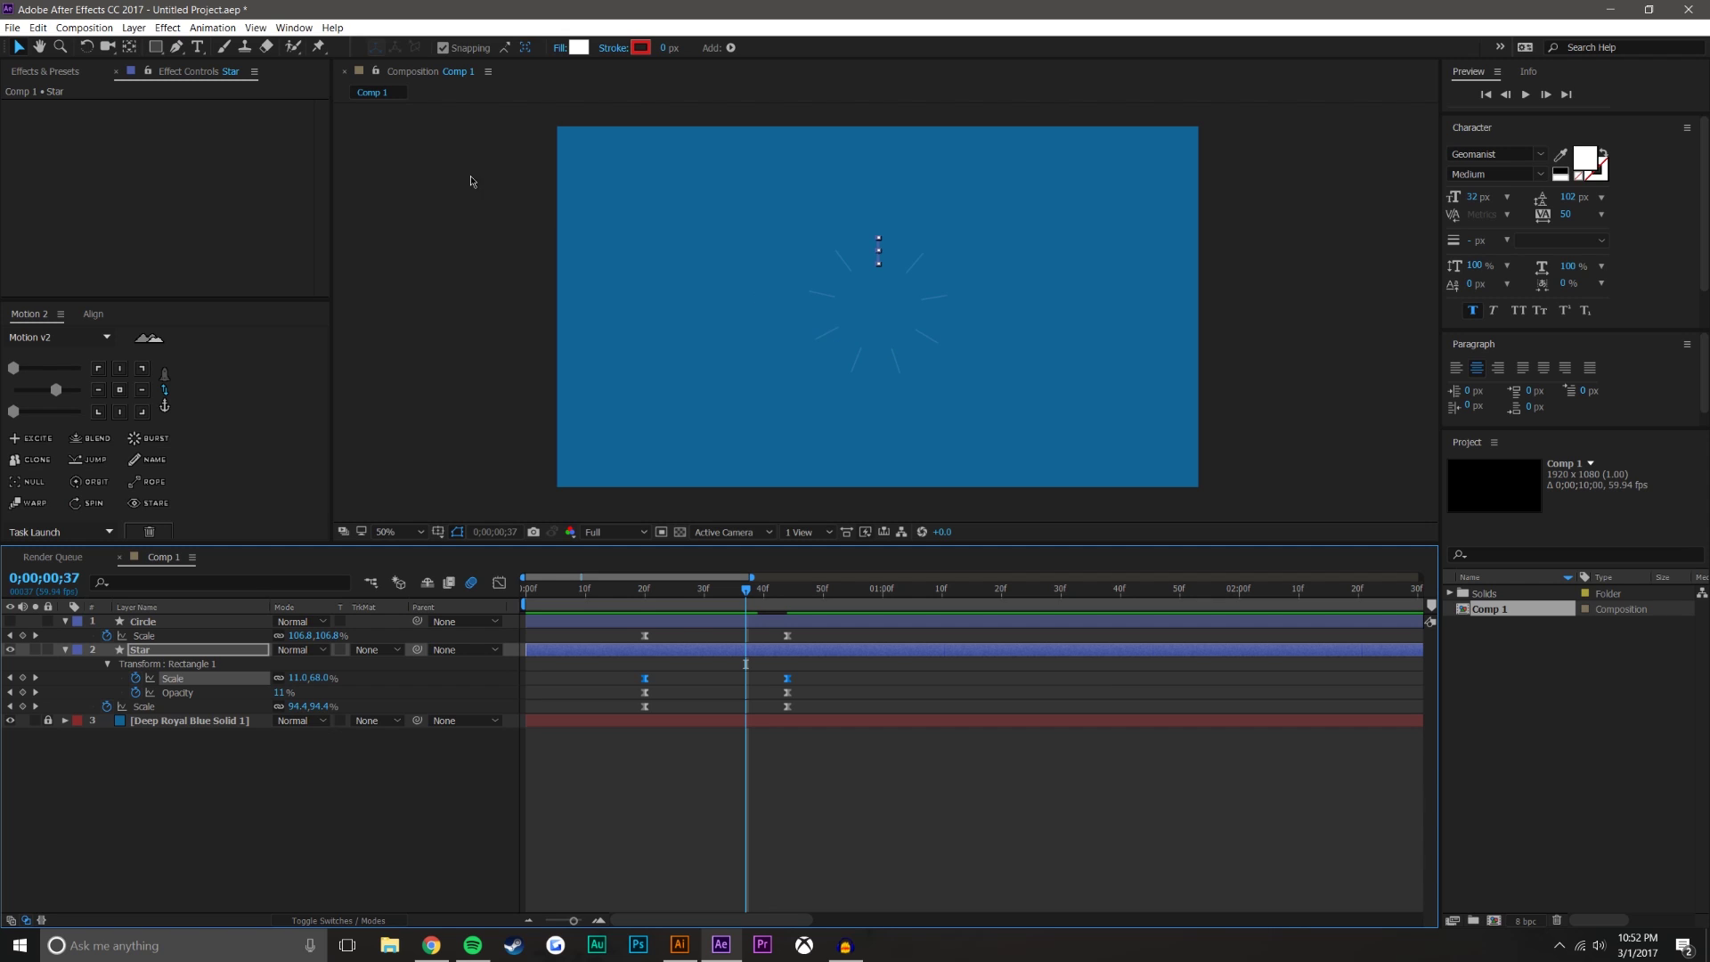
Try adding the text MOBOX beside the starburst, and undo it.
click(197, 47)
click(739, 308)
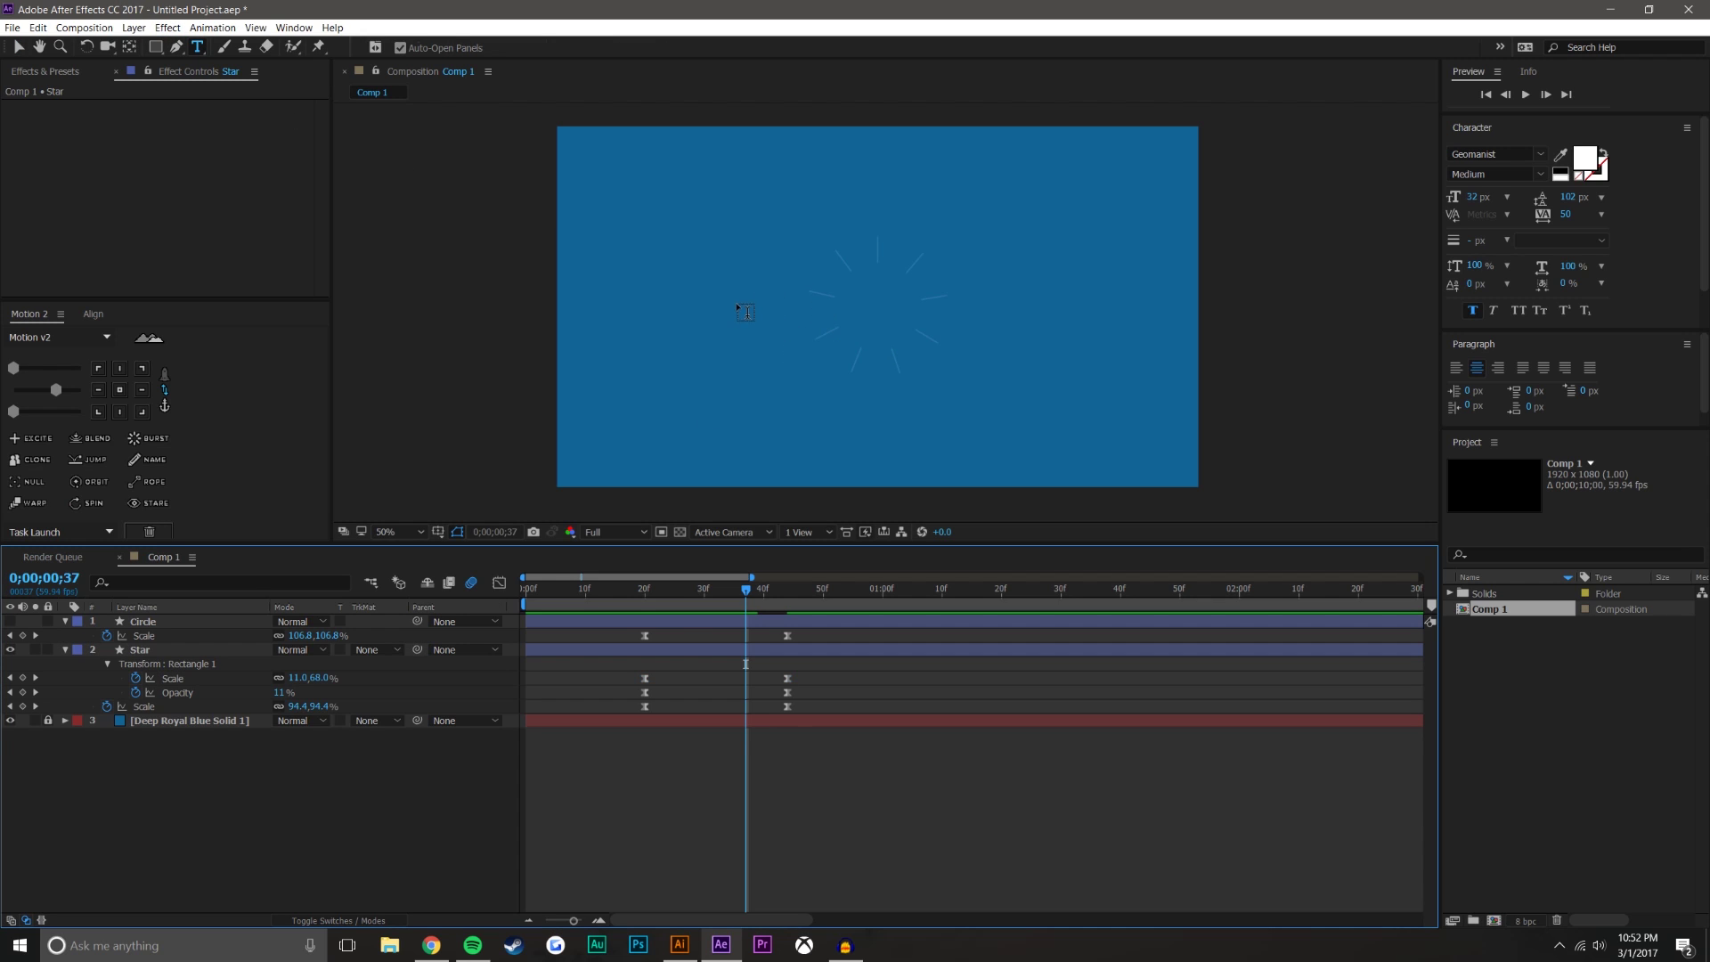
text(MOBVO)
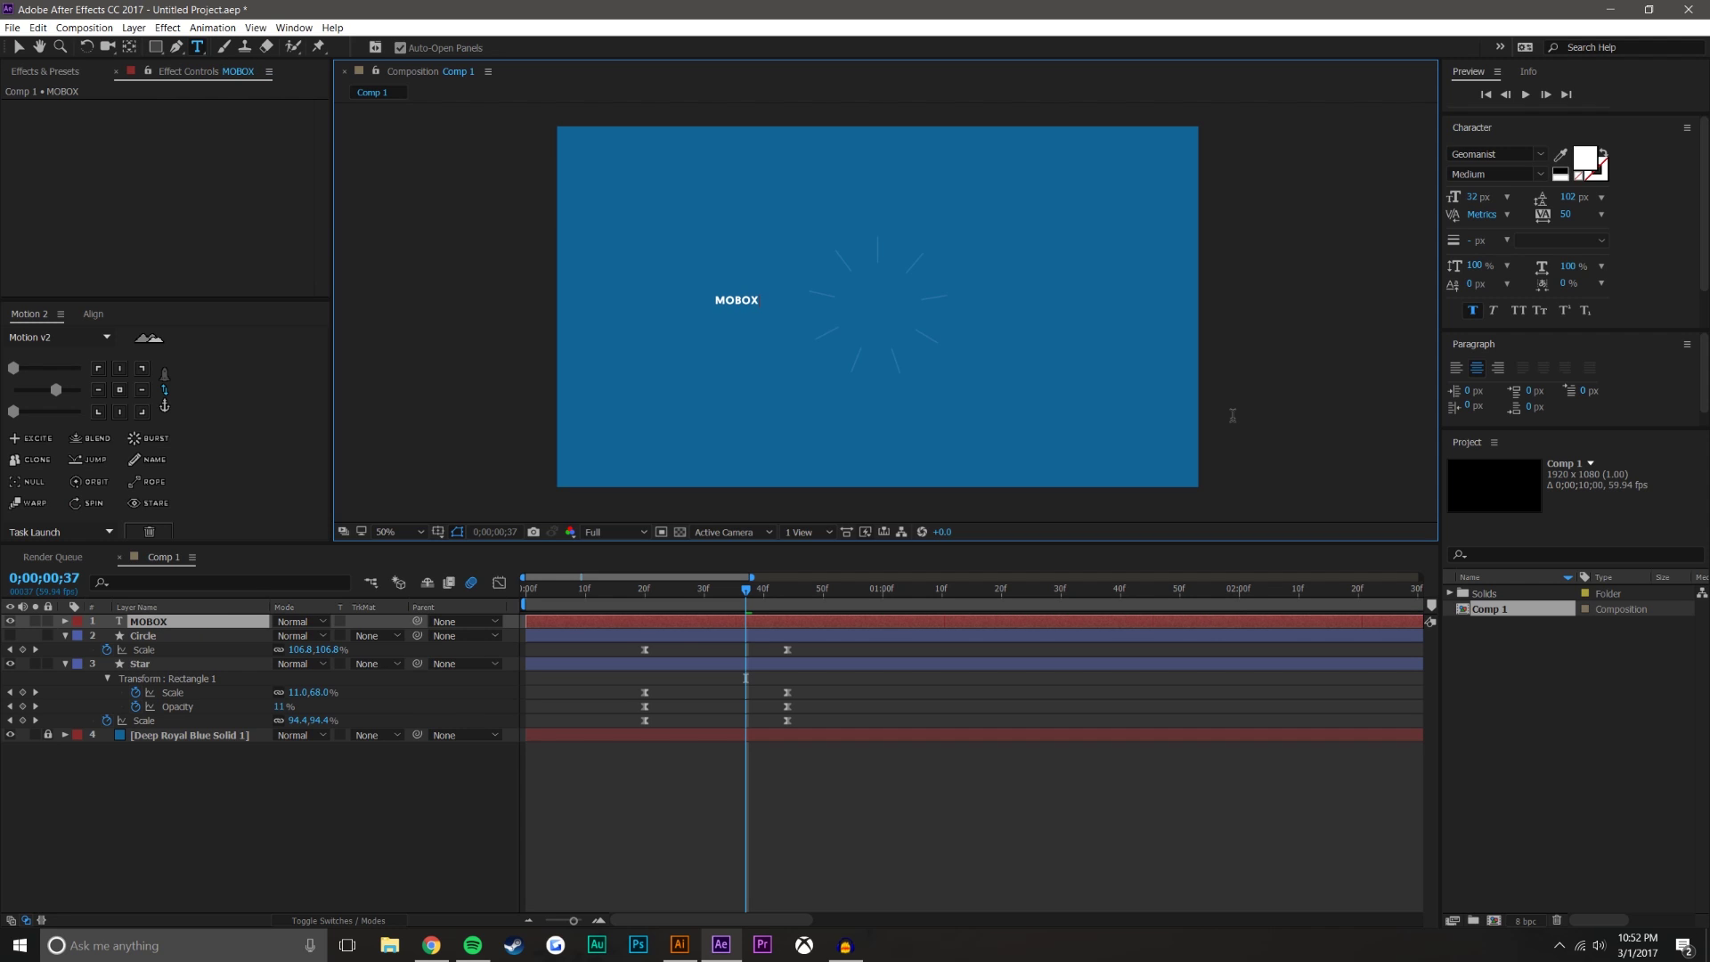
key(ctrl+z)
key(ctrl+z)
key(ctrl+z)
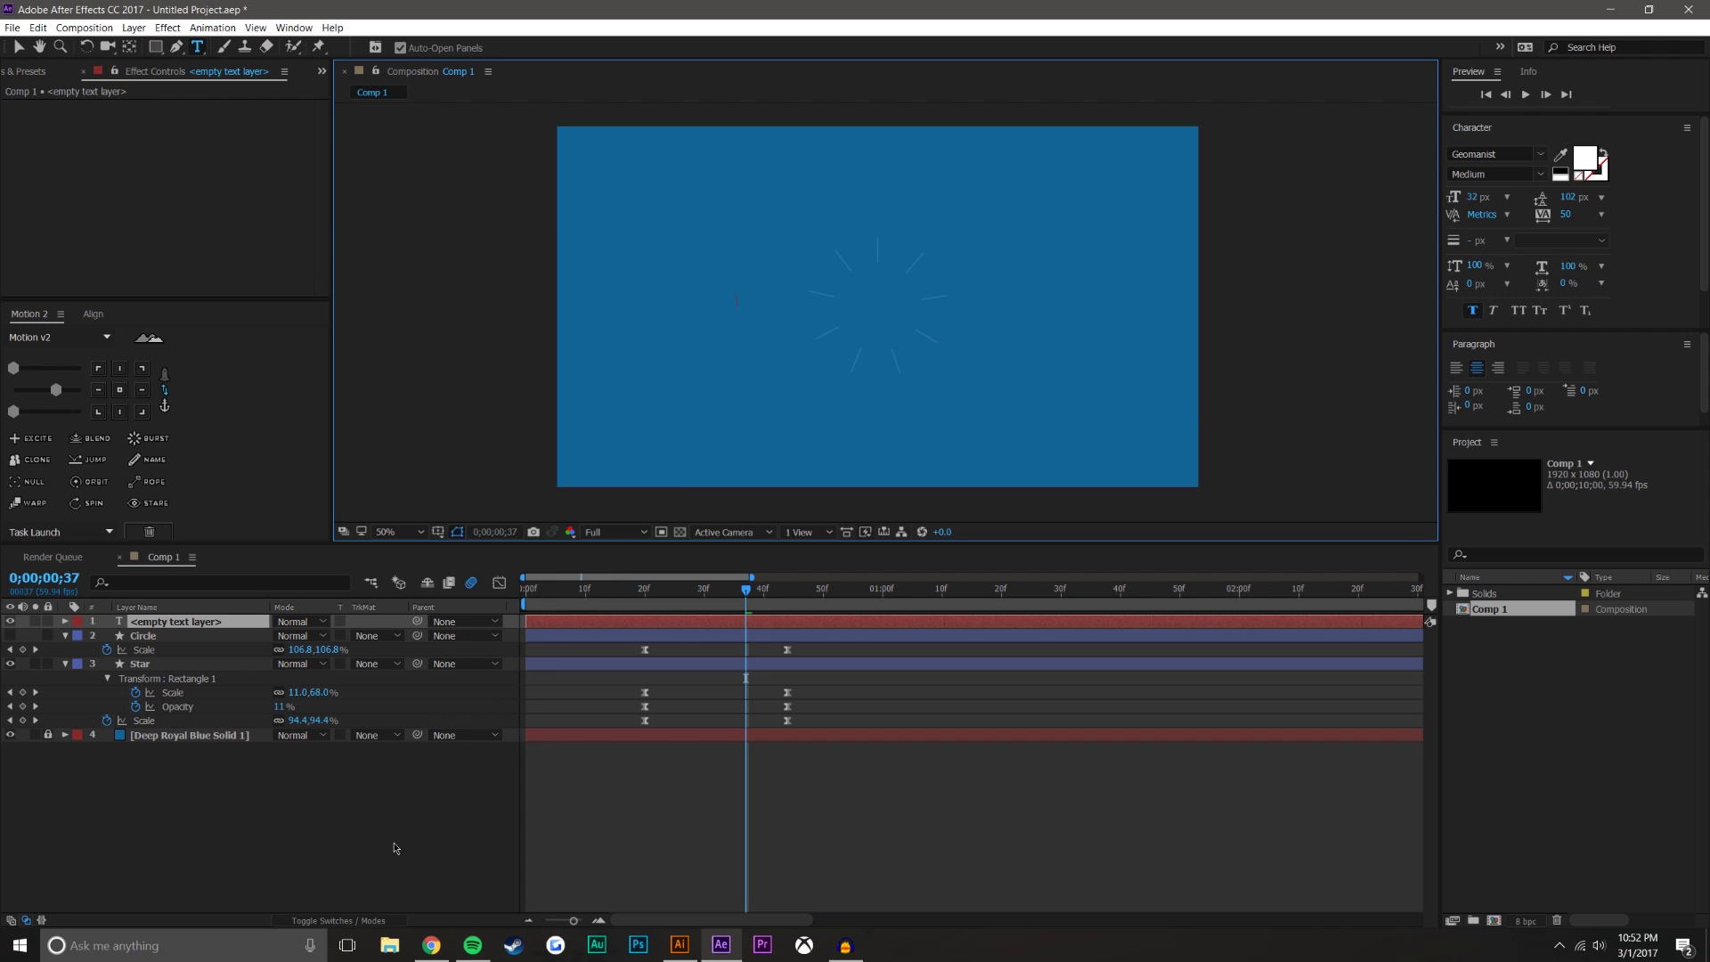
Import Mobox Logo.ai from the MOBOX folder of the _YouTube directory as a composition at document size.
click(390, 947)
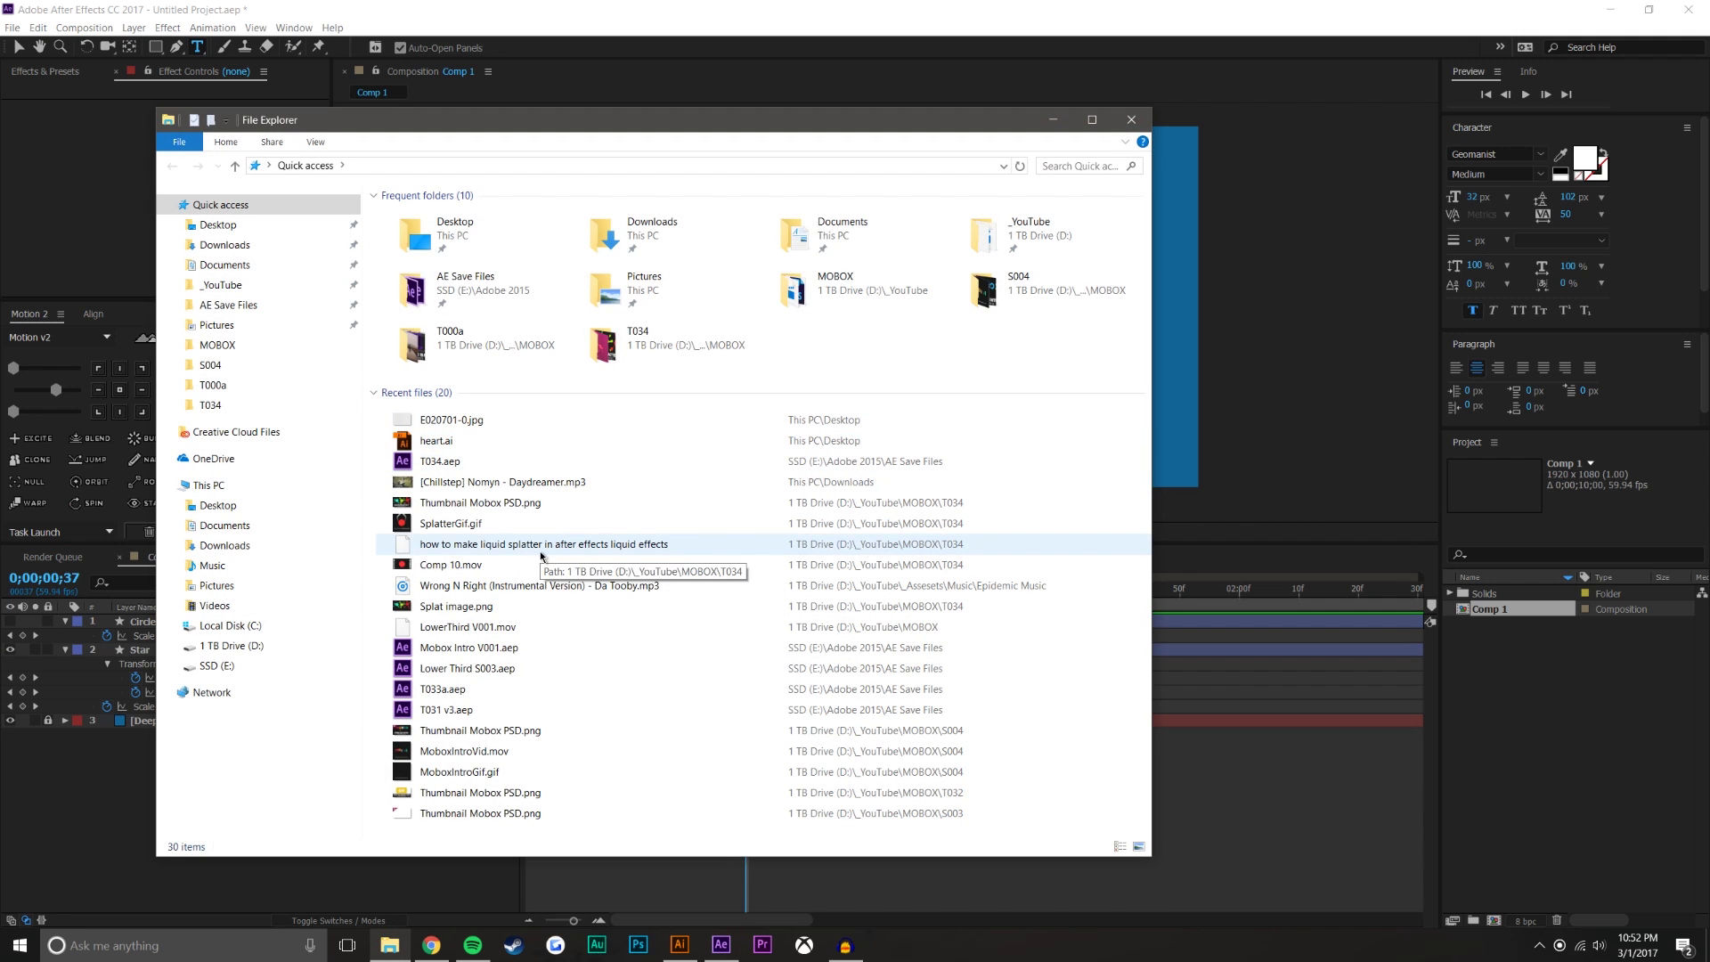
click(553, 647)
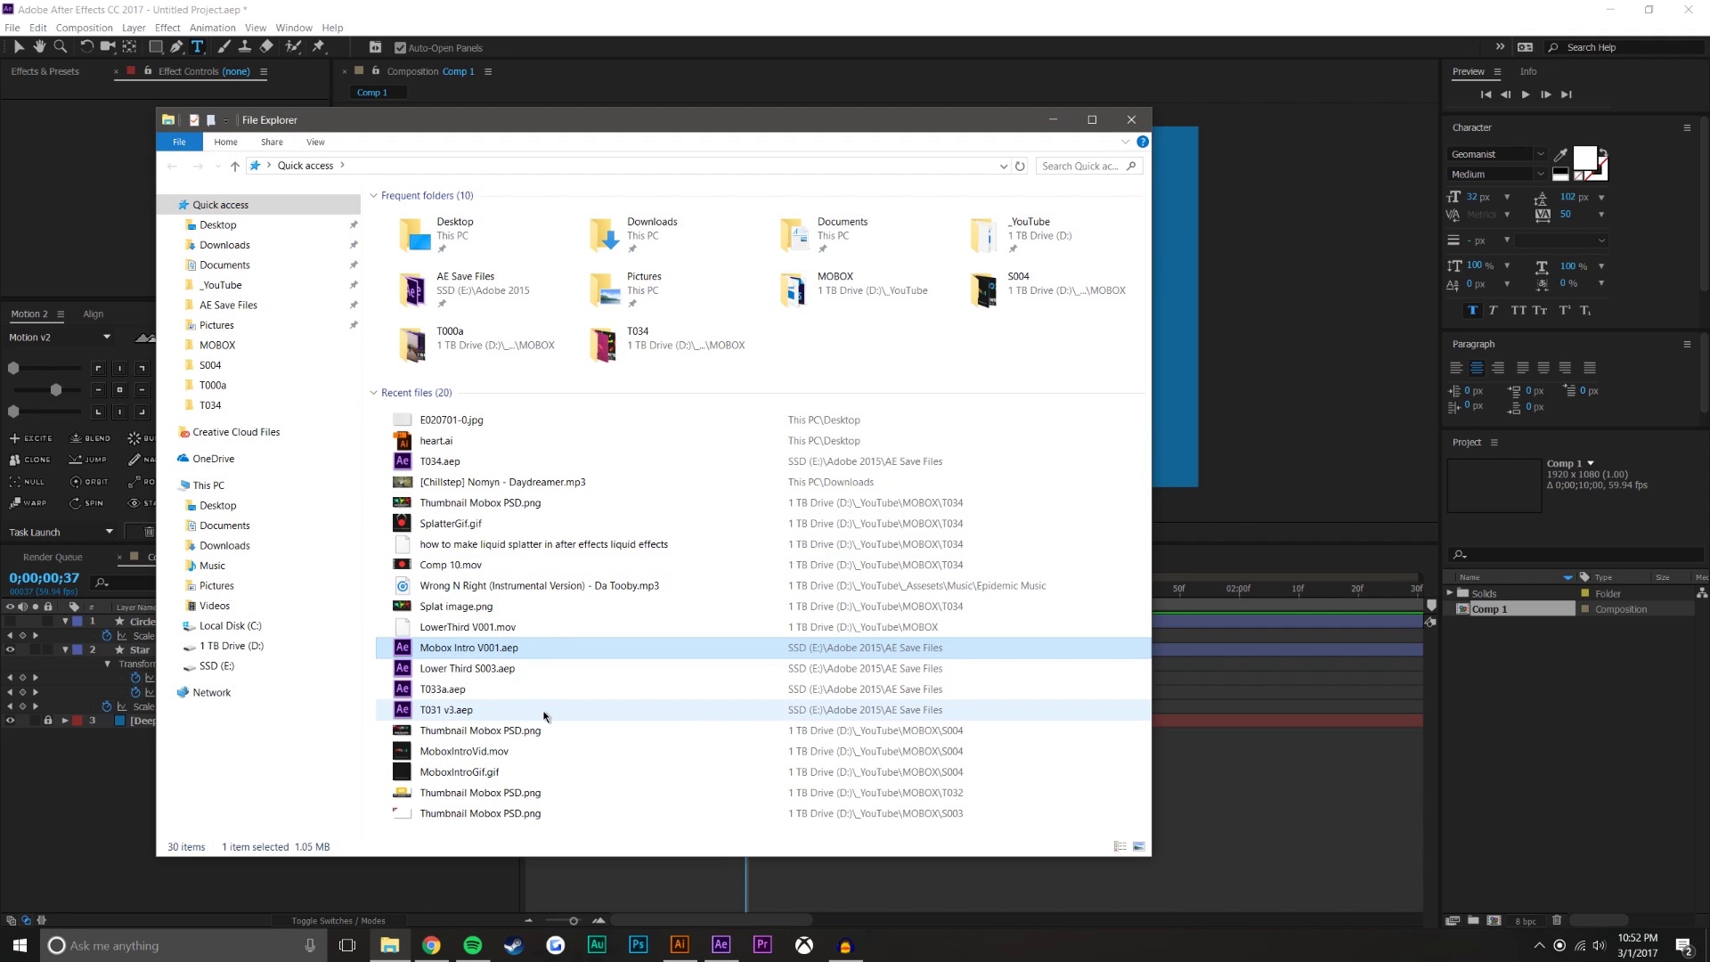
click(243, 287)
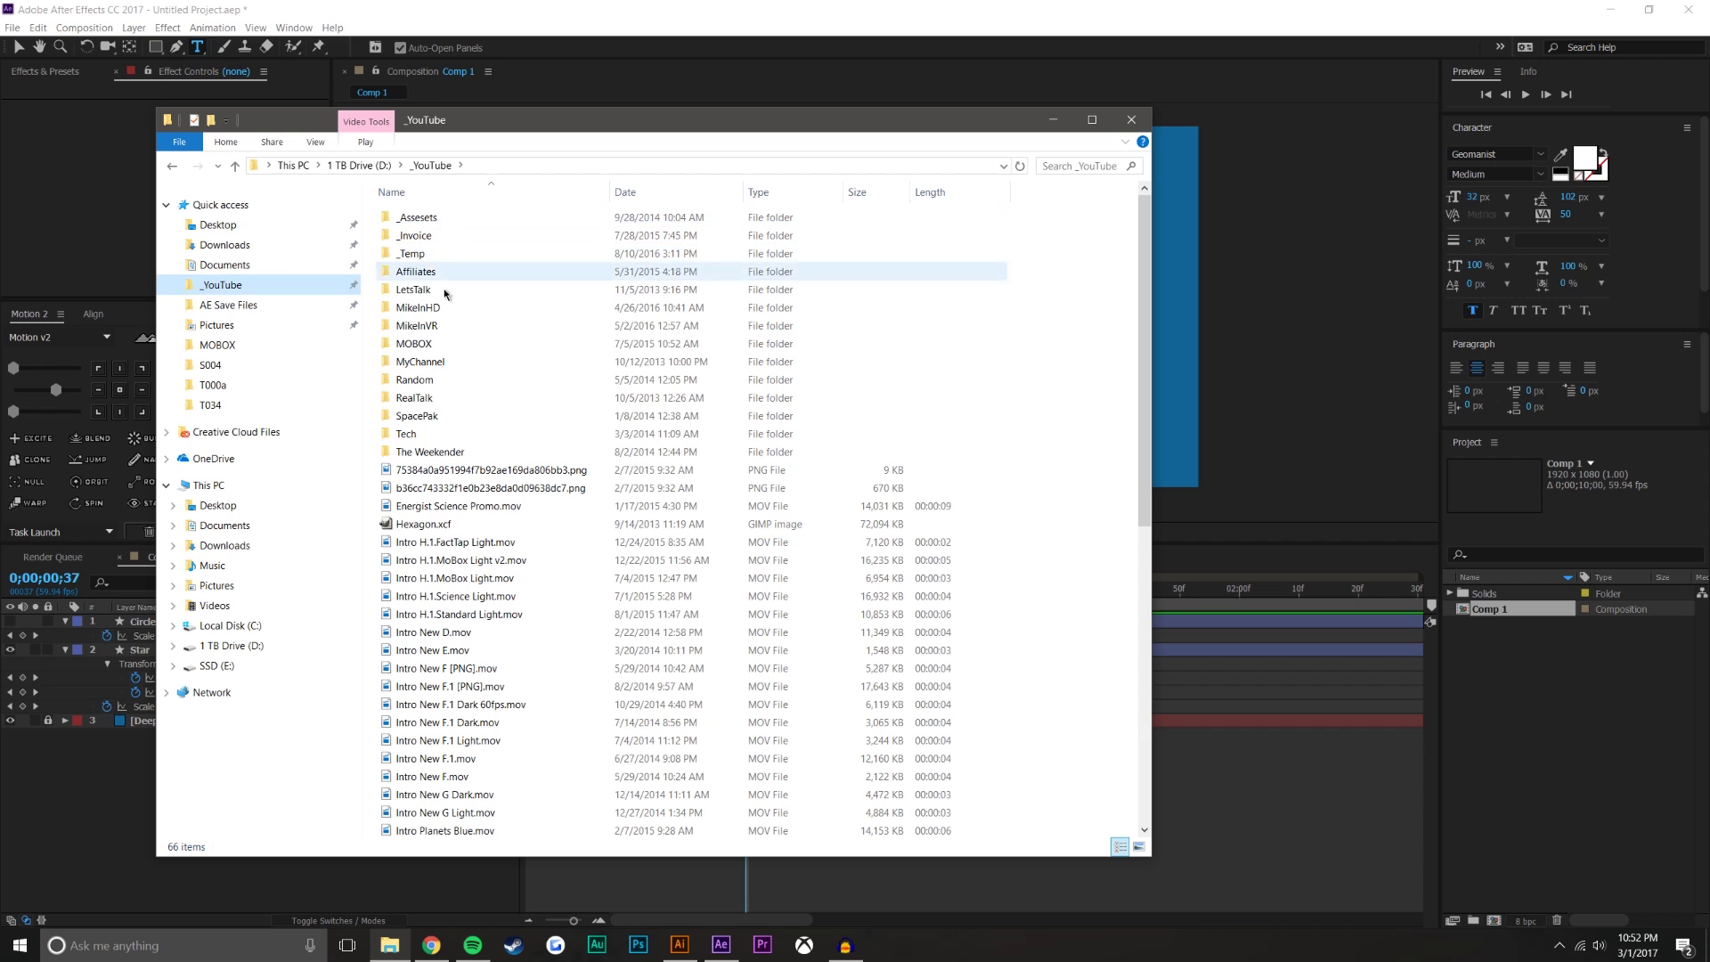
double_click(417, 344)
click(1527, 707)
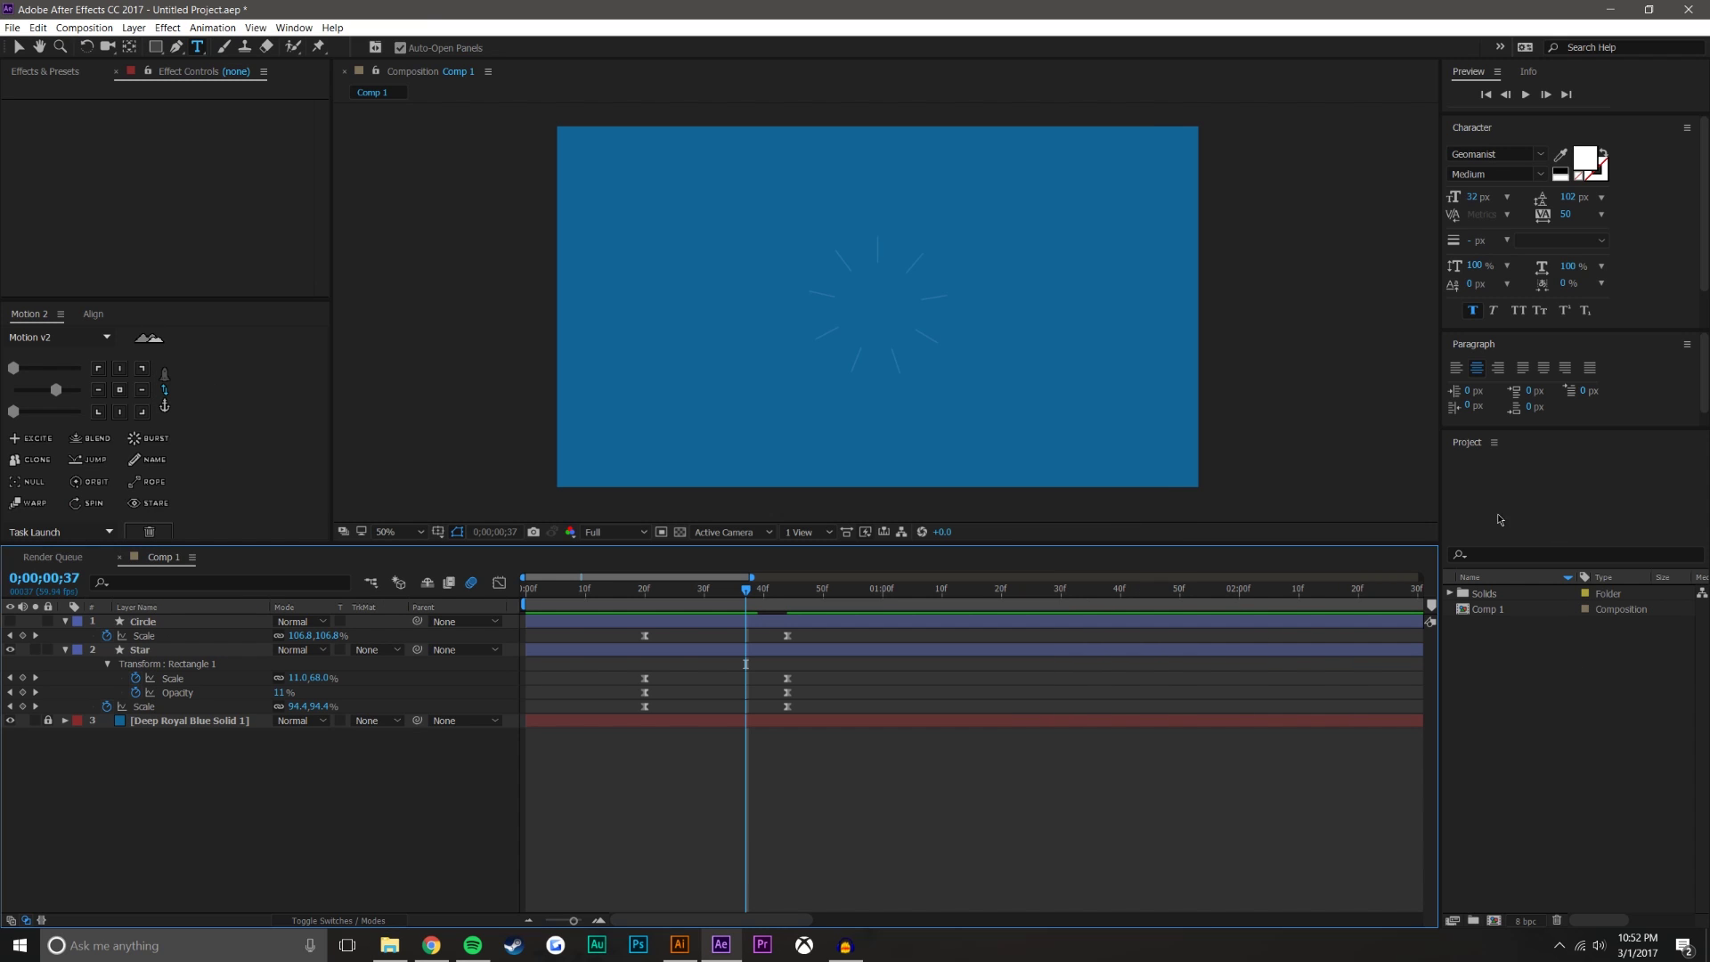
click(879, 542)
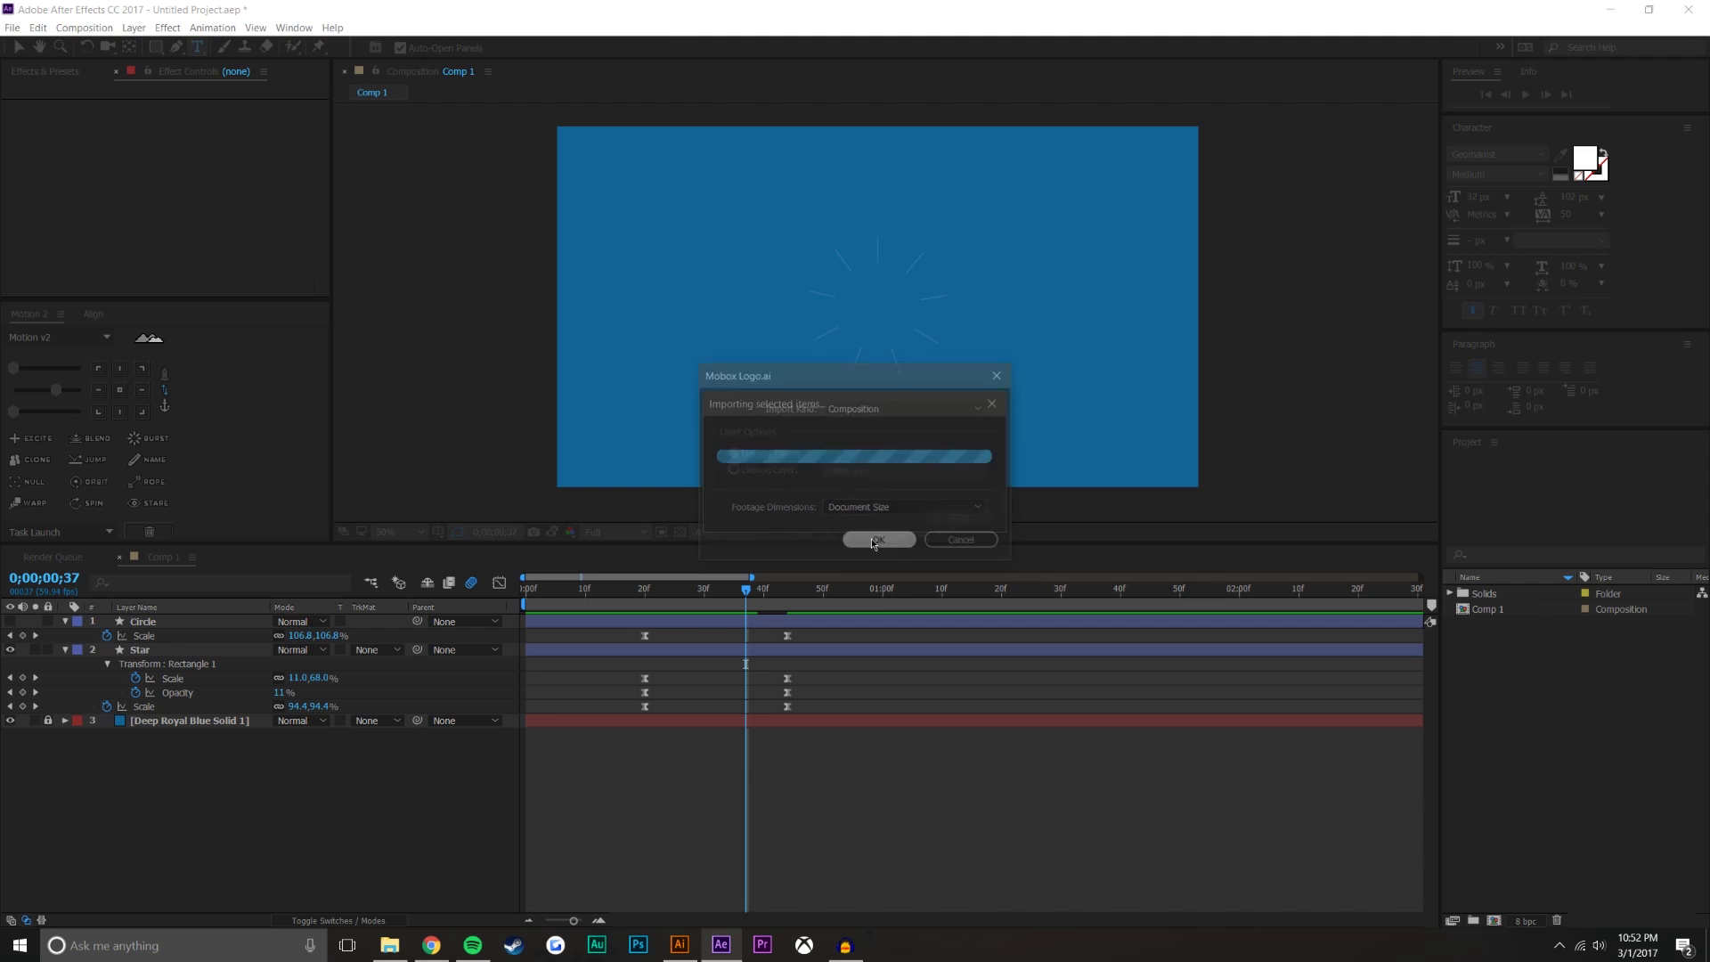
Place the Mobox Logo composition at the centre of Comp 1 and set its Scale to 55%.
drag(932, 314, 875, 303)
key(s)
drag(329, 641, 289, 641)
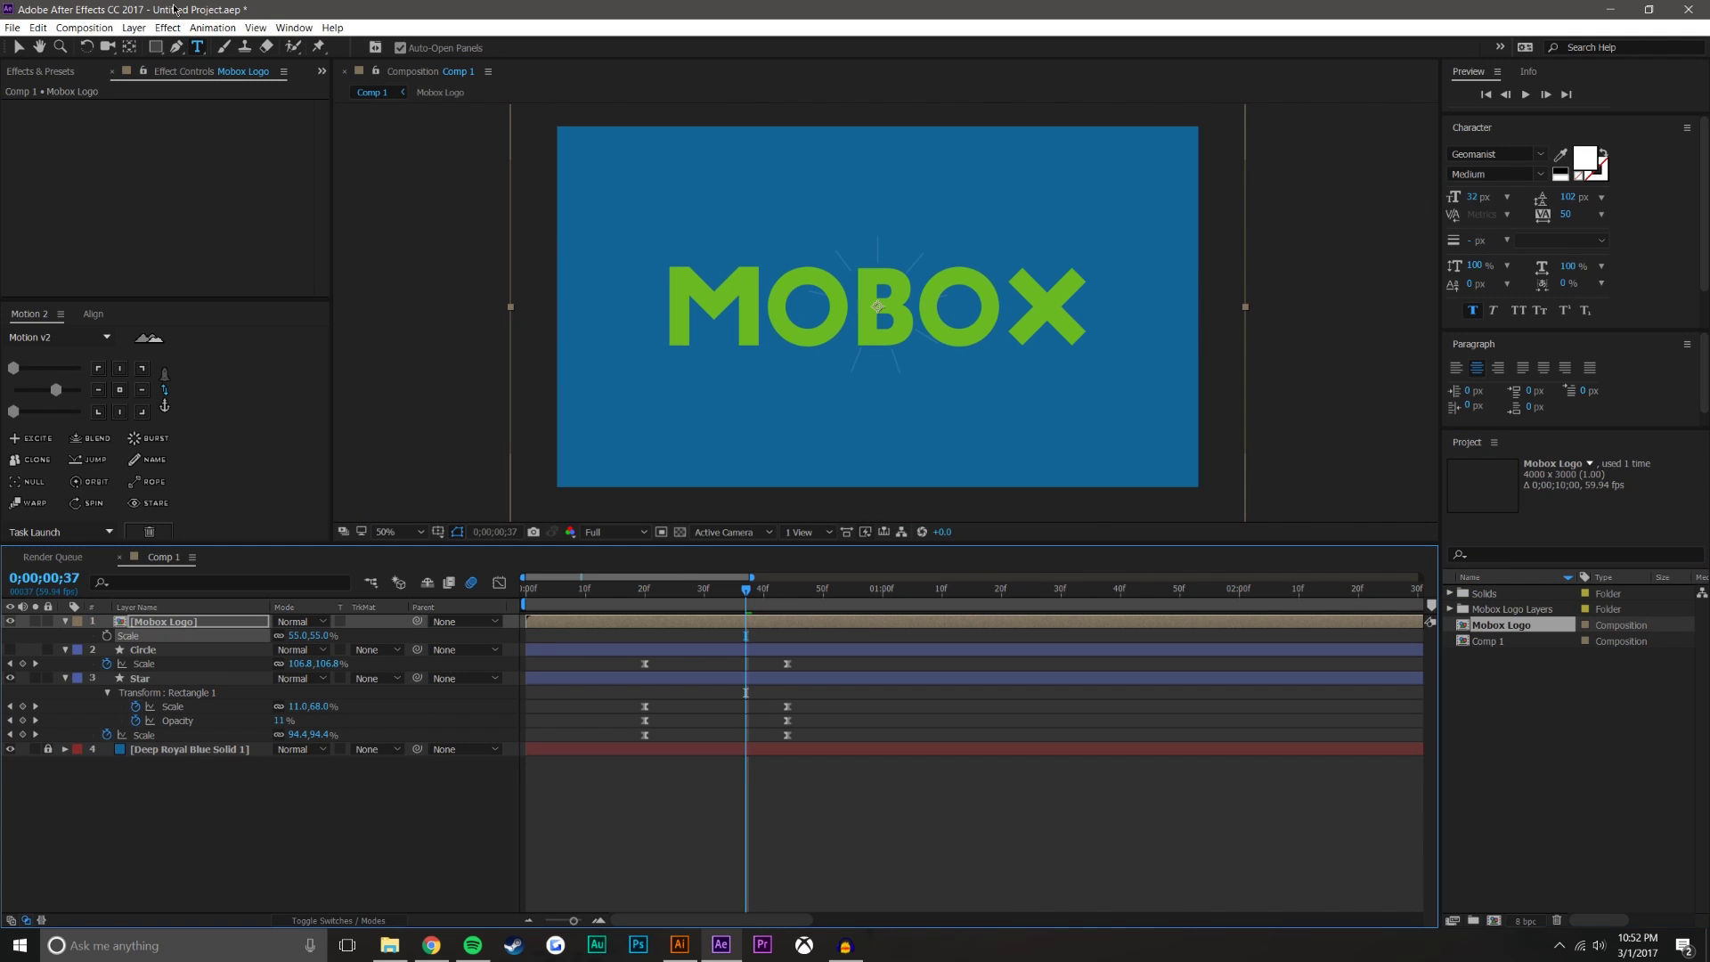
Apply a Fill effect to the Mobox Logo layer and colour it white.
click(168, 28)
mouse_move(357, 241)
click(419, 463)
click(187, 149)
click(1017, 517)
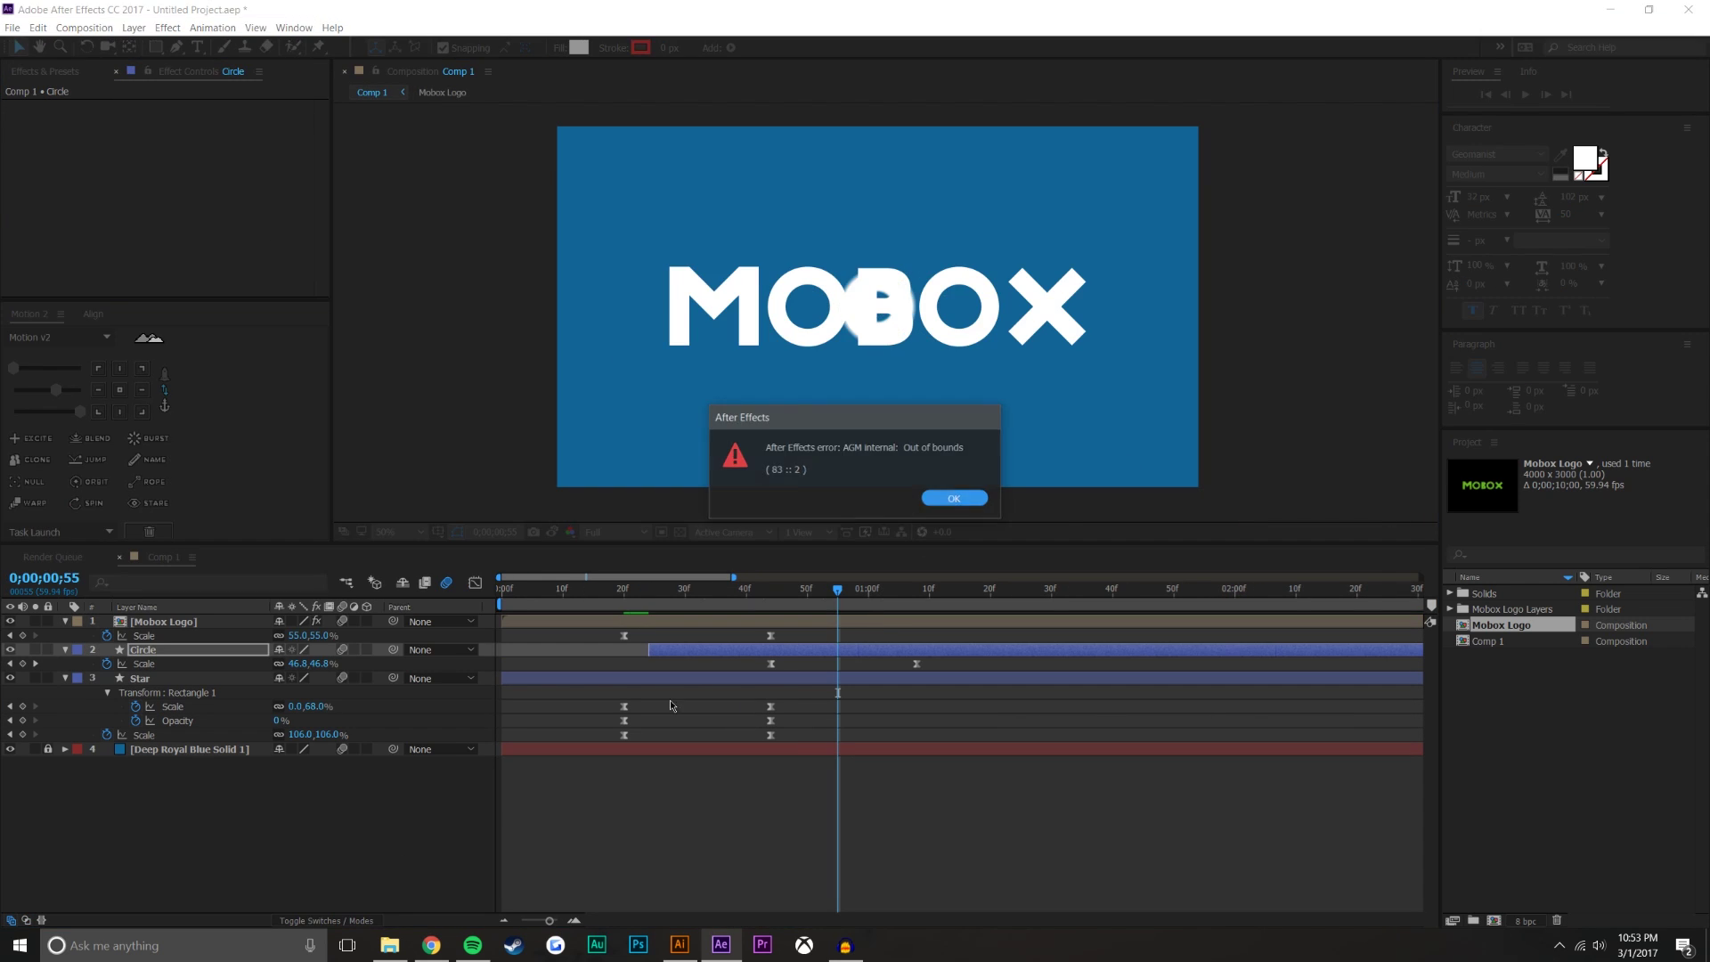
Dismiss the error messages and preview the white logo with the starburst, stopping at frame 36.
click(953, 496)
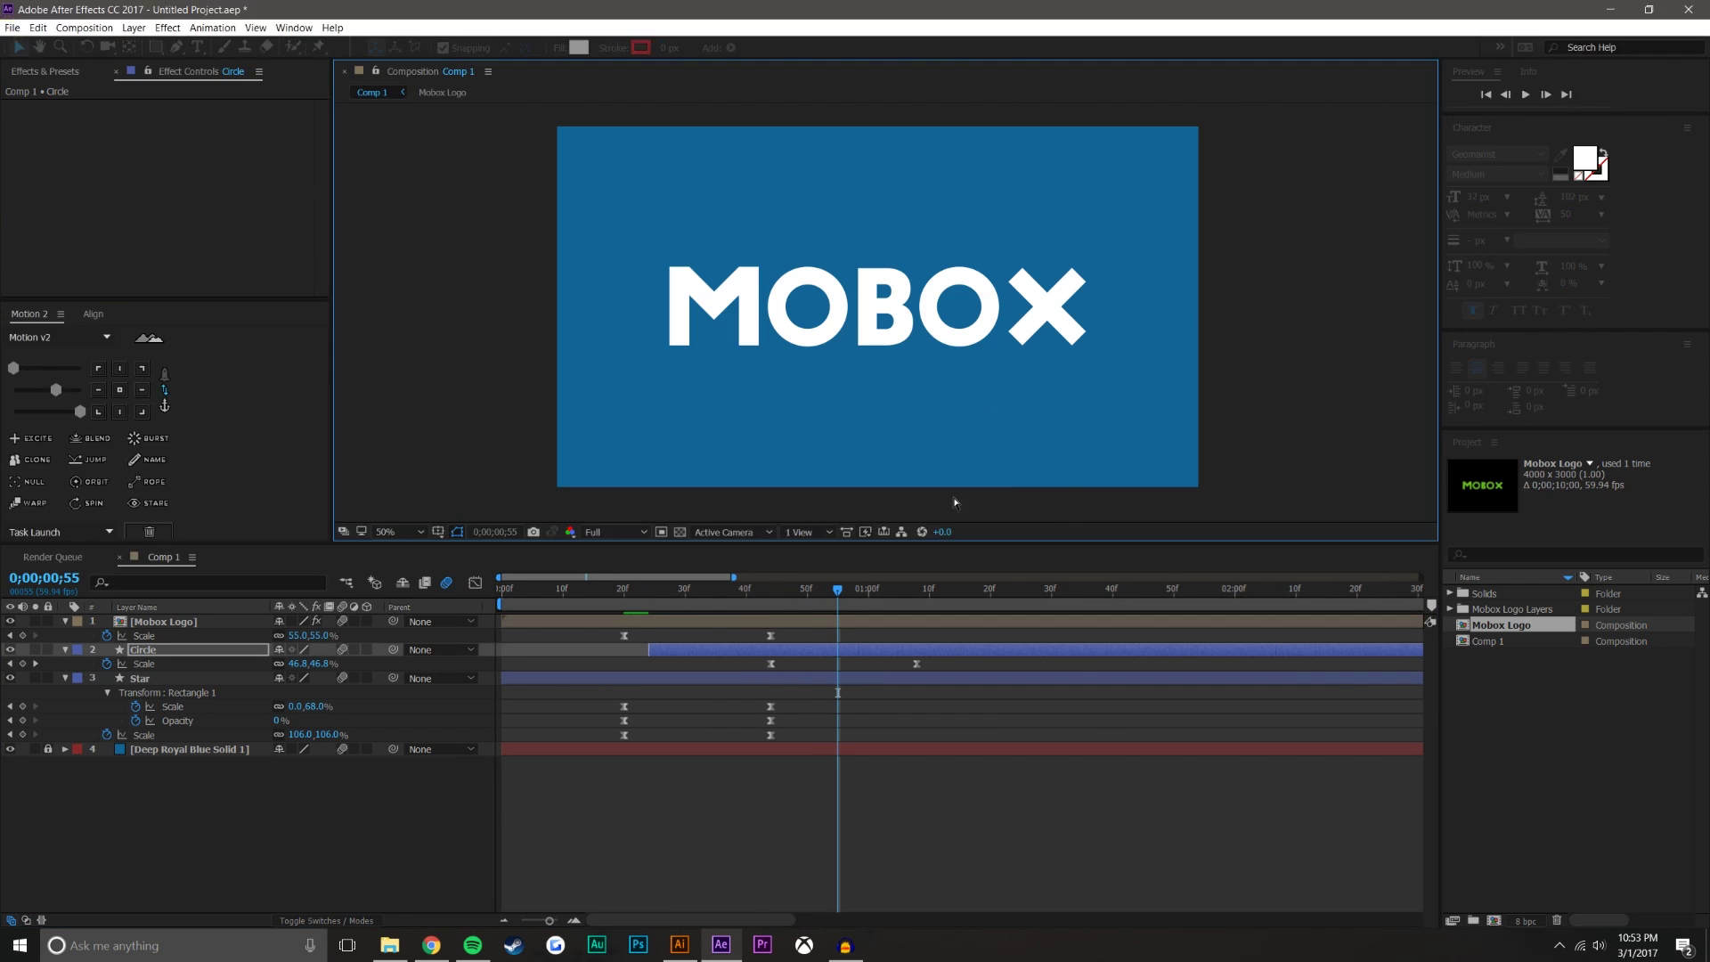
click(953, 497)
click(1012, 496)
click(571, 590)
key(space)
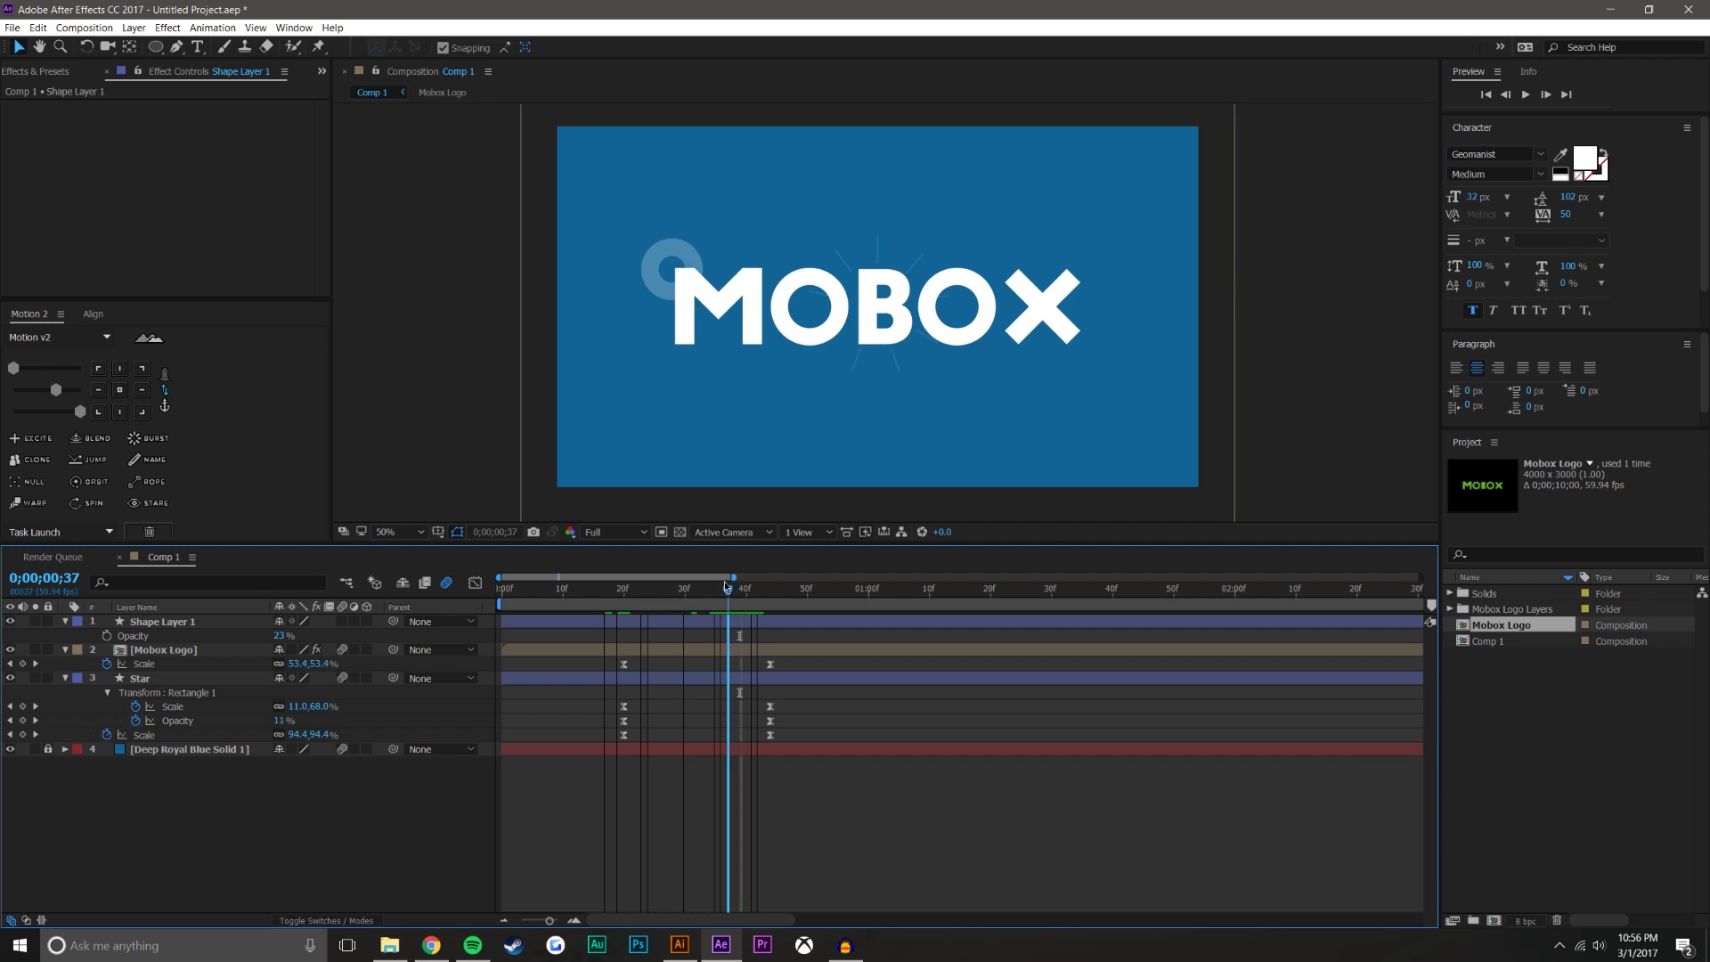
drag(727, 586, 724, 588)
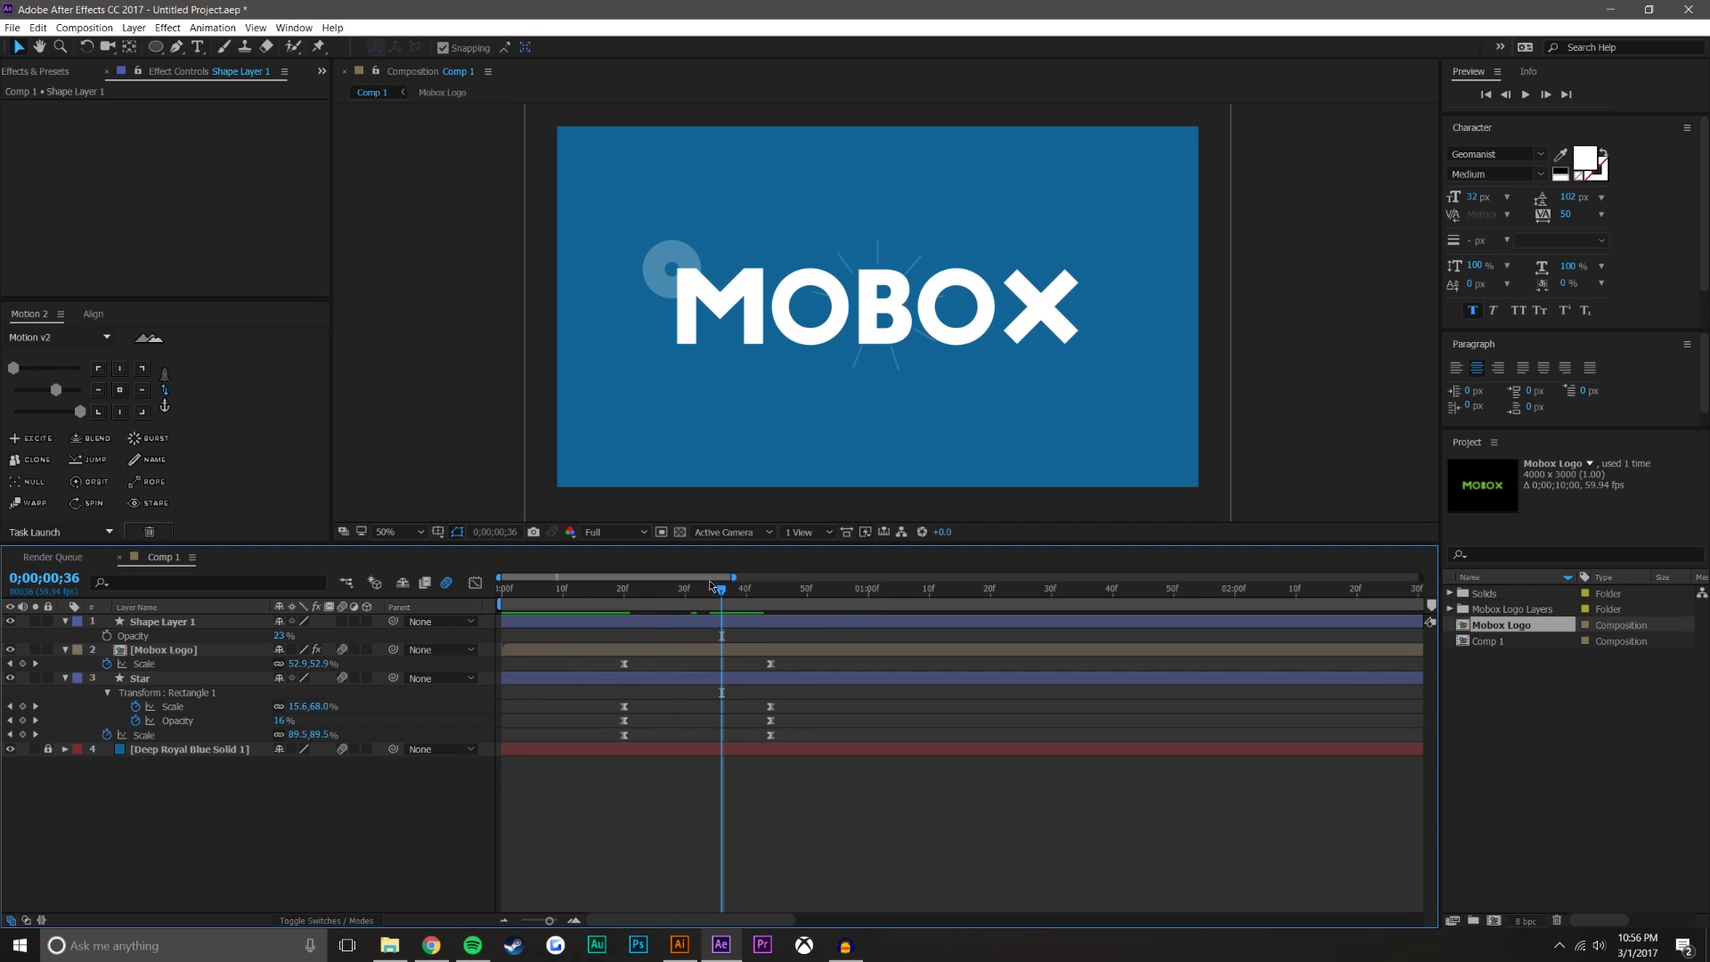
Reduce the vertical Scale of the Star's Rectangle 1 at frame 44.
click(182, 683)
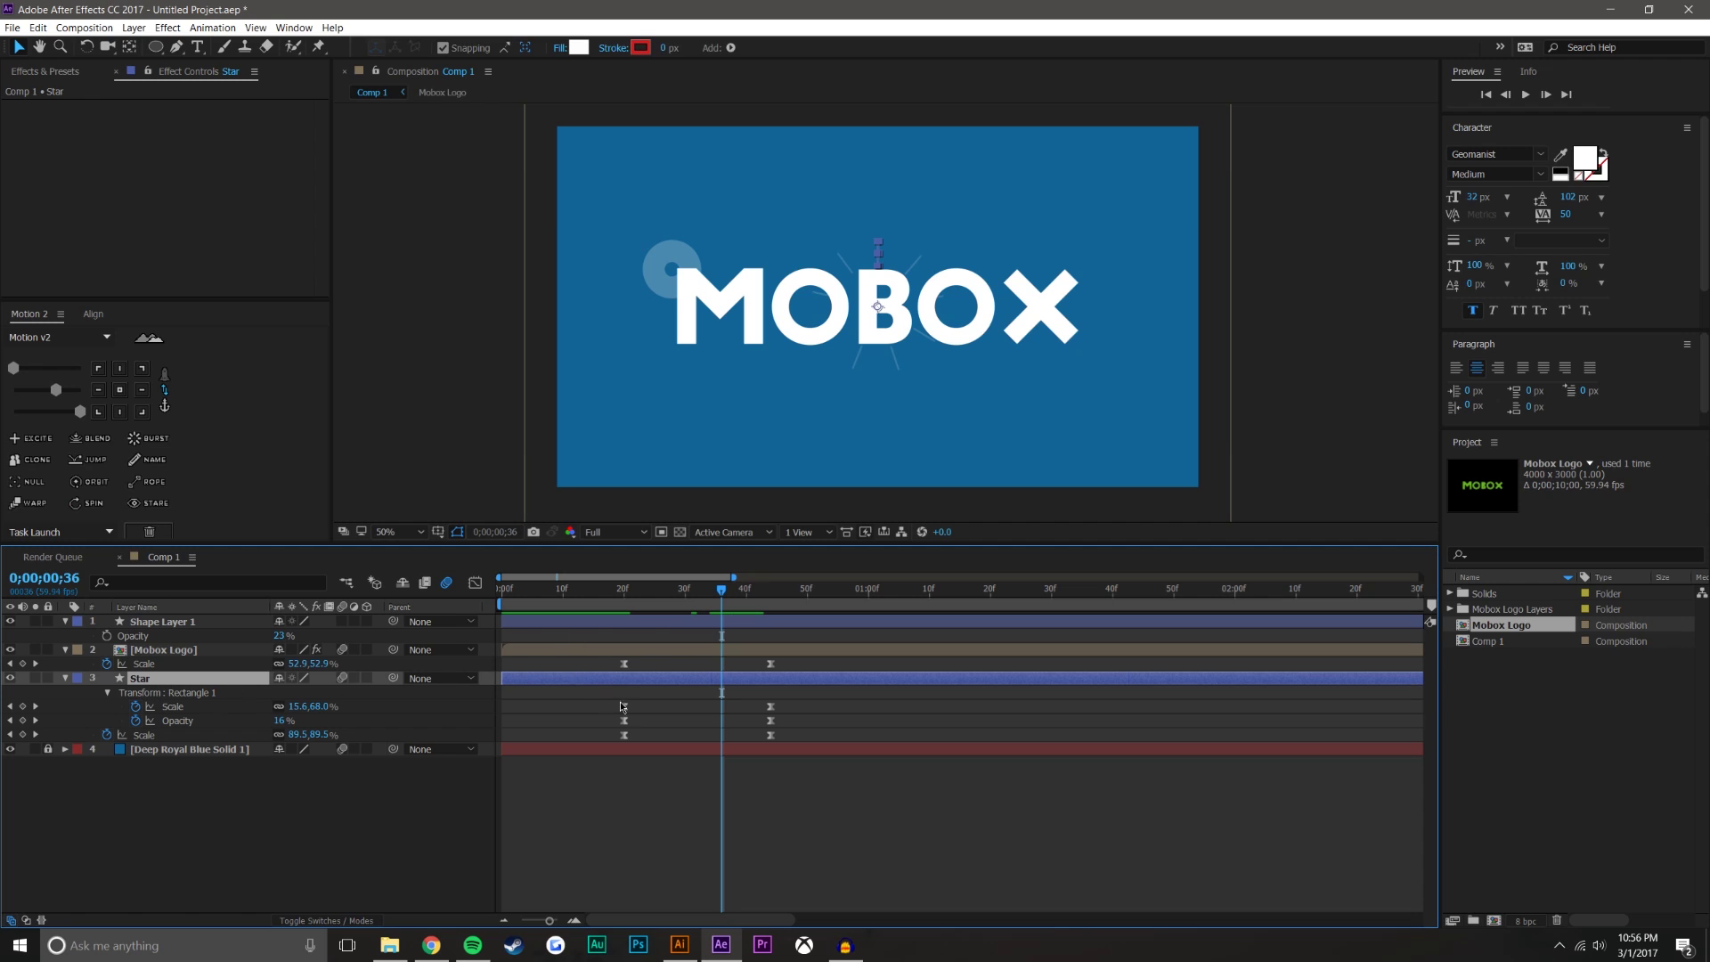
drag(731, 591, 770, 592)
drag(319, 706, 345, 715)
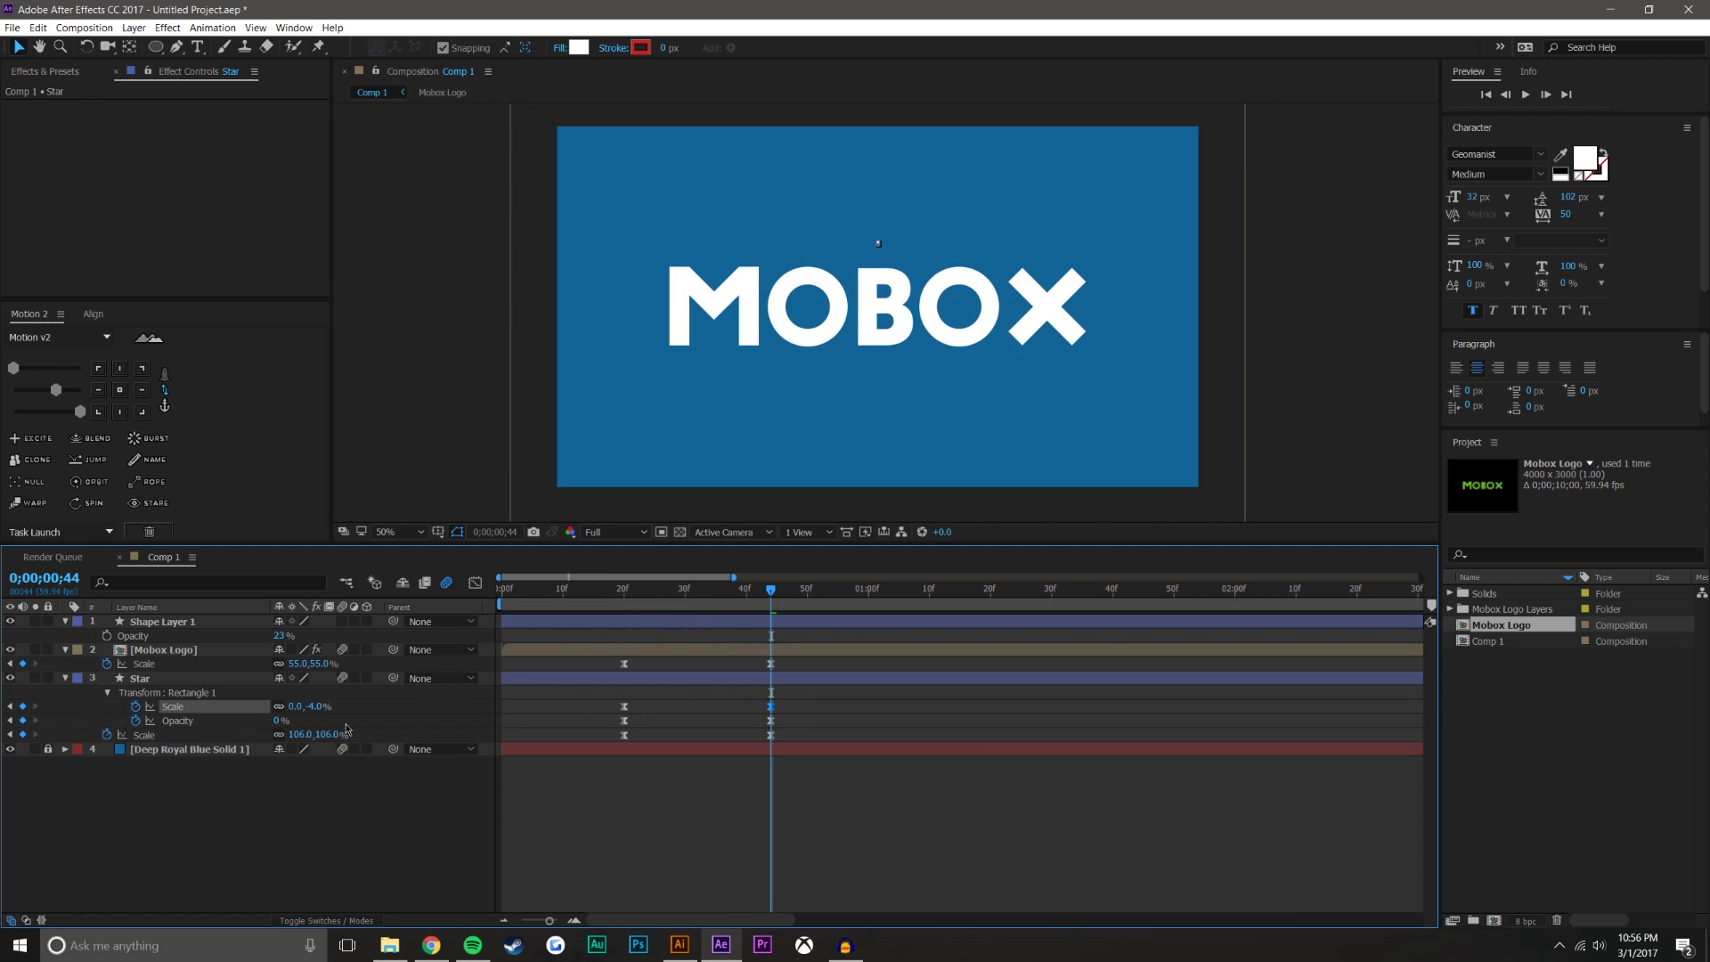
click(565, 833)
Scrub to frame 33 to check the starburst and set the preview resolution to Third.
mouse_move(661, 584)
mouse_down()
mouse_move(748, 577)
mouse_move(703, 577)
mouse_up()
click(637, 534)
click(619, 603)
Move the Star layer horizontally so the starburst is centred on the logo's second O.
click(200, 694)
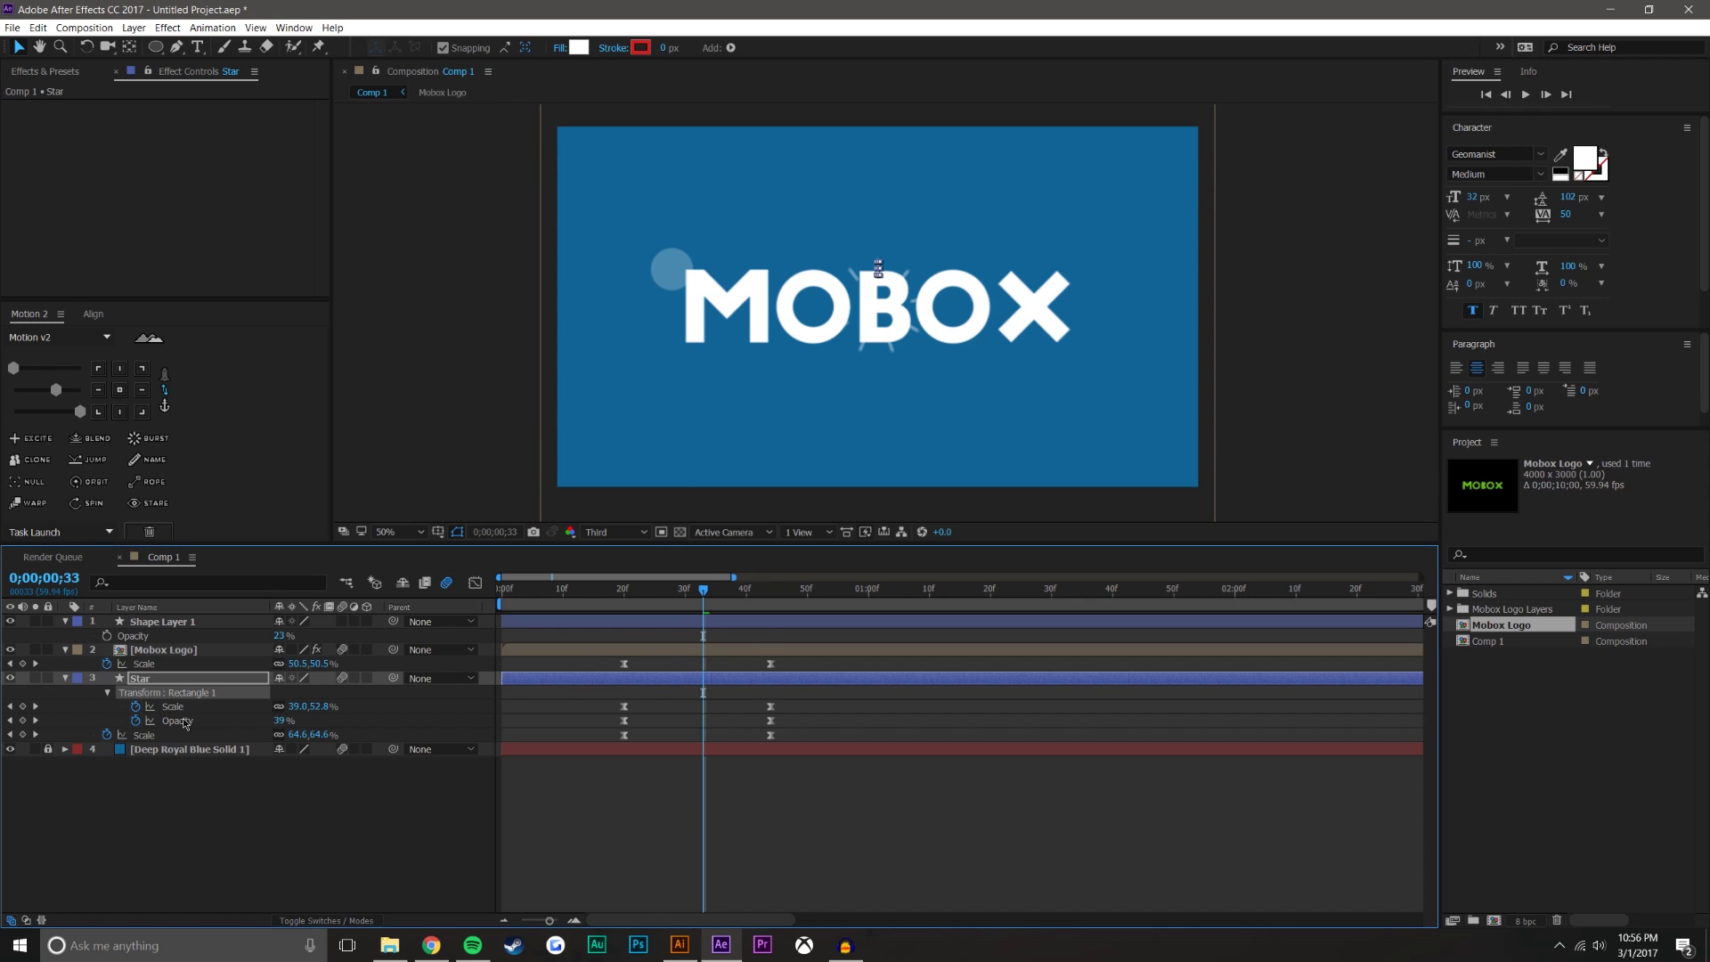
key(p)
drag(285, 692, 494, 681)
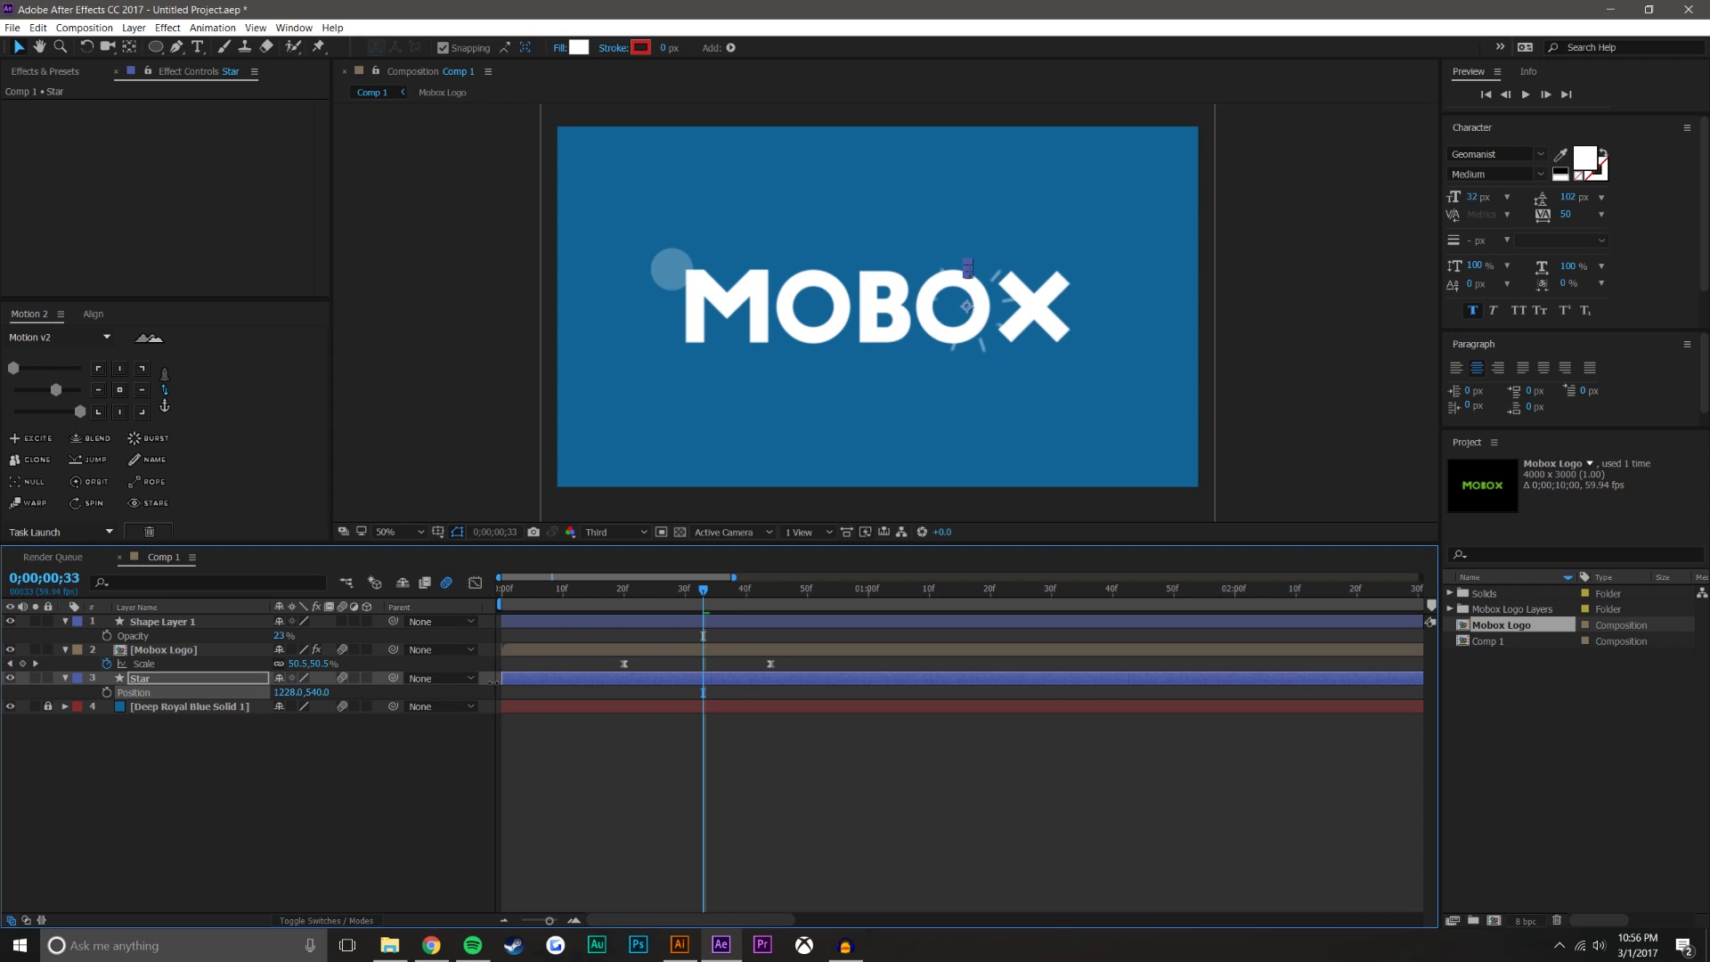
Set the Star layer's Scale keyframe at frame 44 to 178%.
key(s)
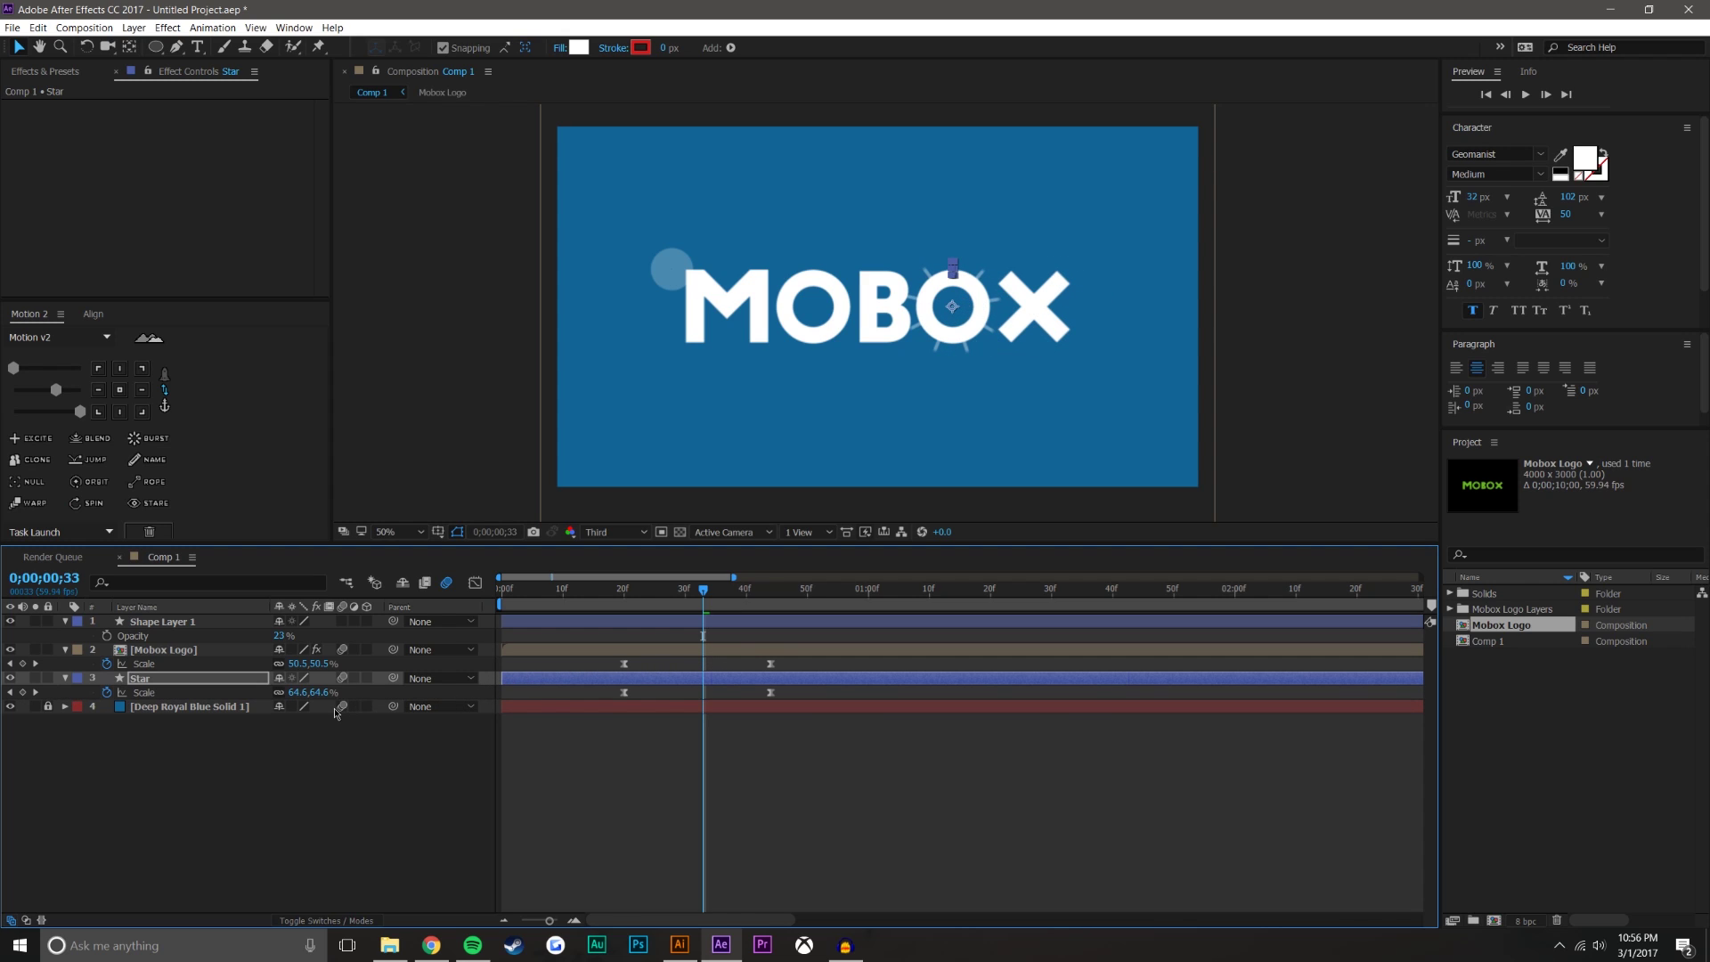
drag(702, 591, 771, 592)
drag(326, 692, 337, 692)
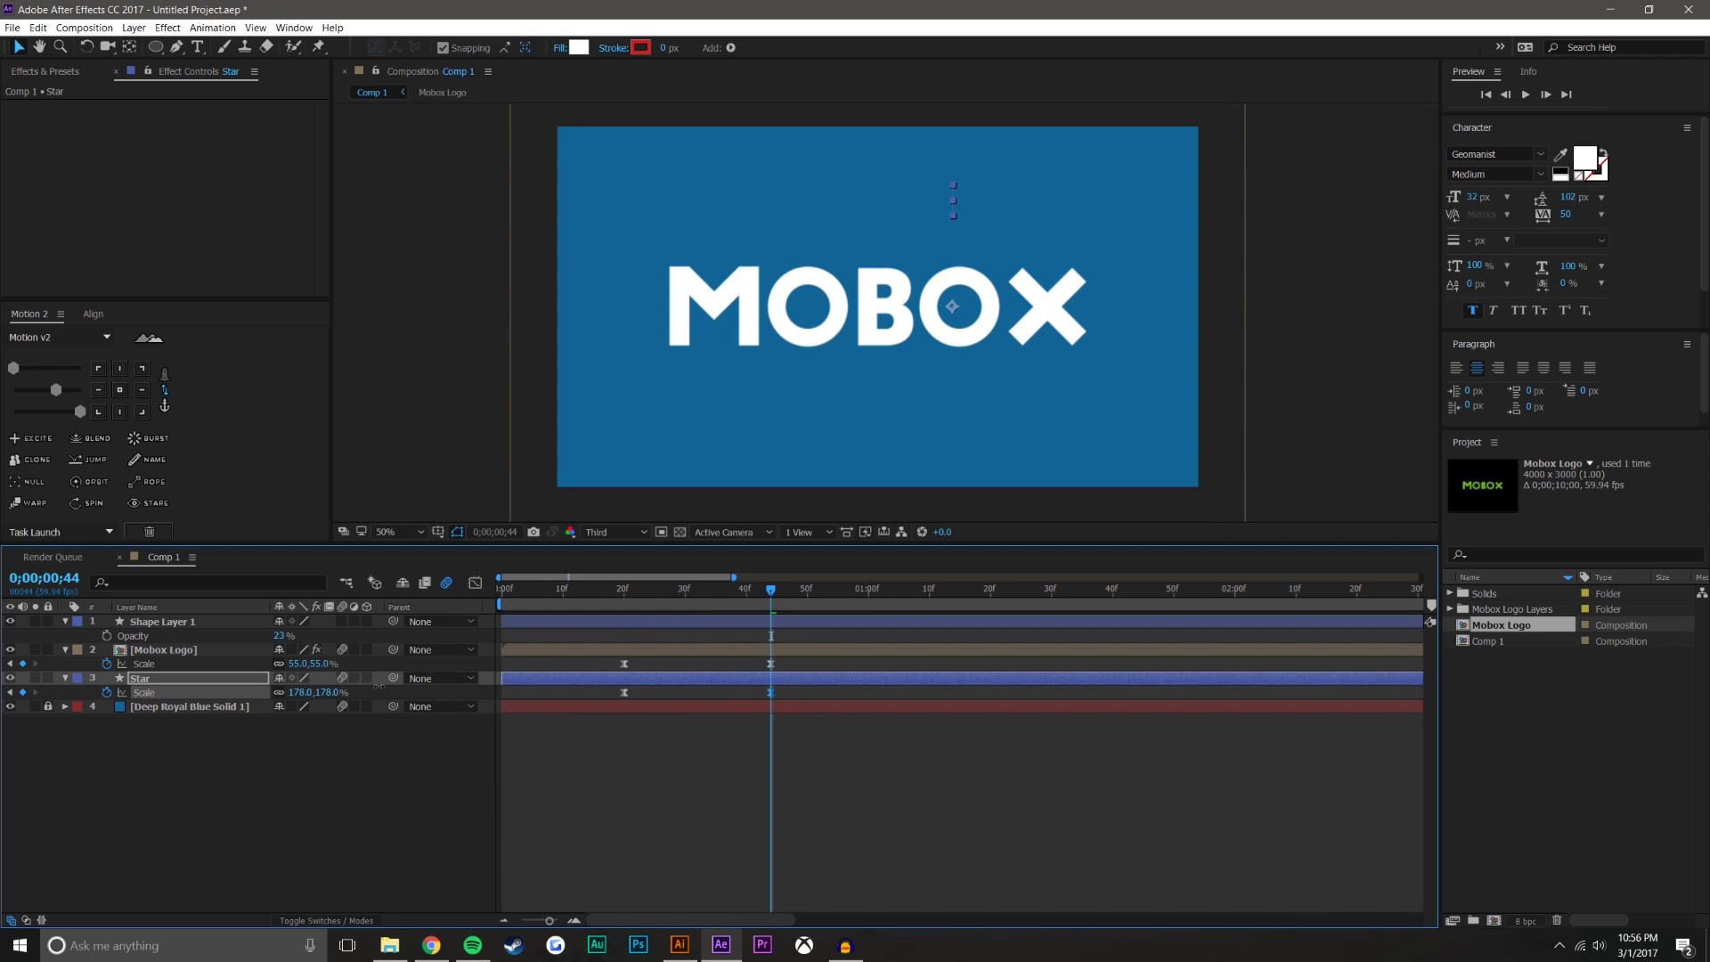
Shift the Star layer later in the timeline so its first Scale keyframe falls at frame 44.
drag(688, 591, 770, 591)
click(697, 681)
drag(697, 680, 822, 660)
Recentre the starburst on the logo's second O at frame 56 by setting the Star layer's Position to 1201.0, 540.0.
click(168, 679)
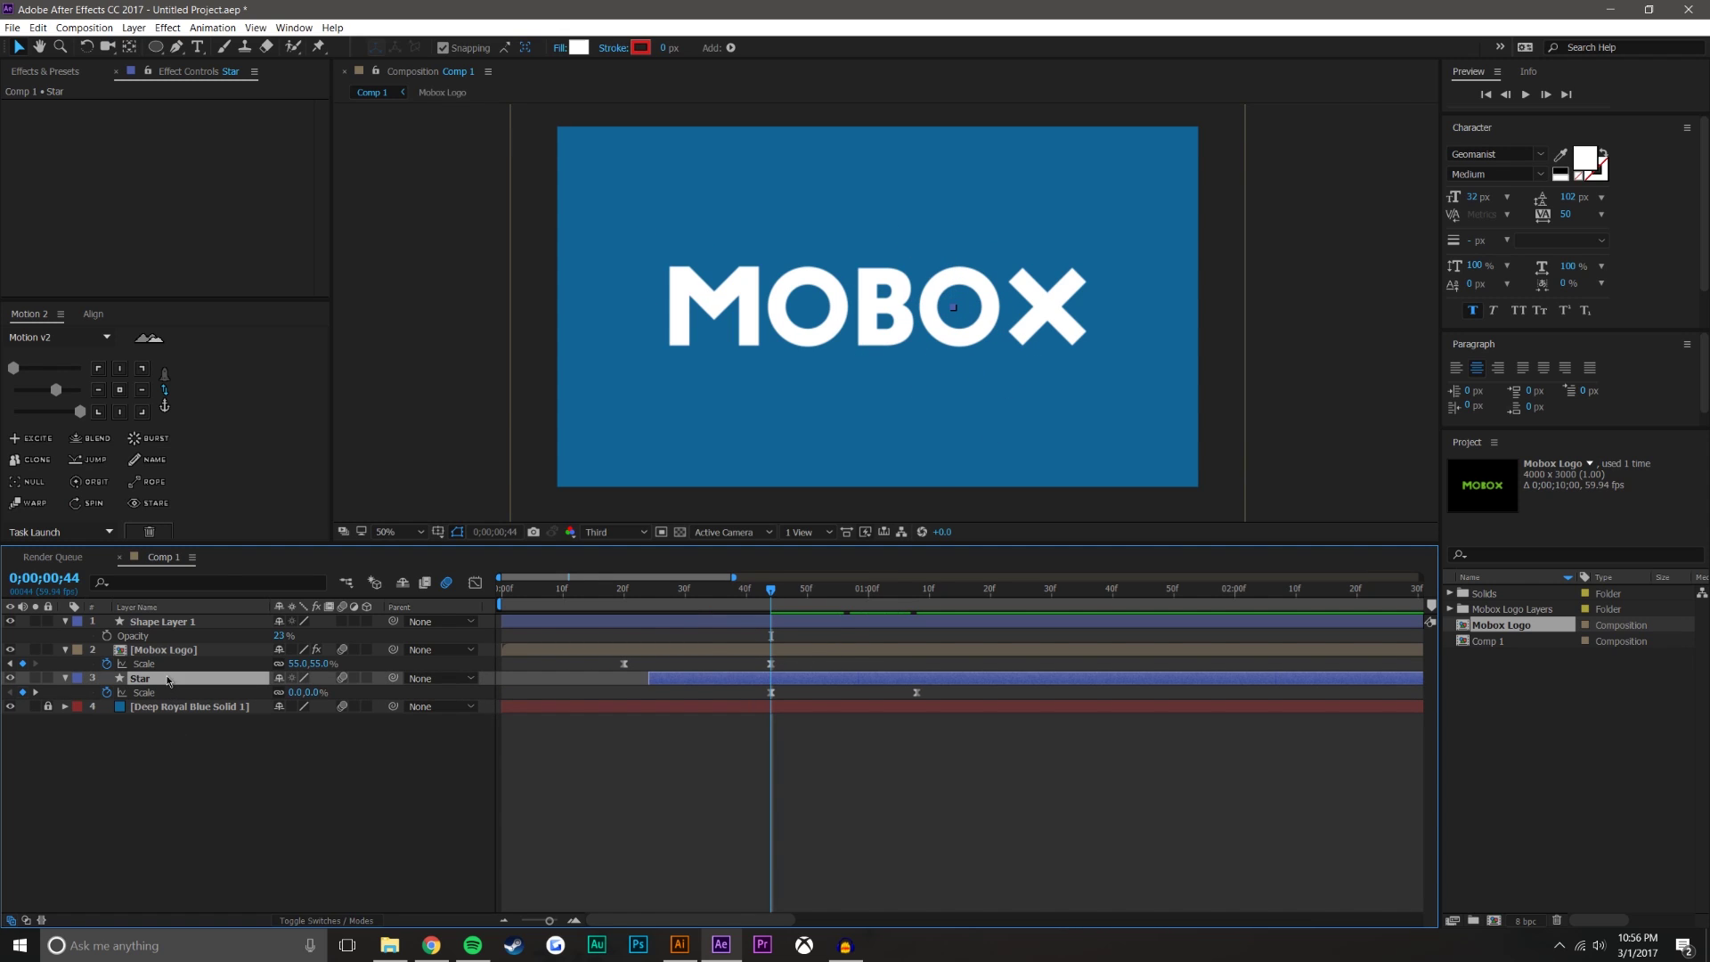
drag(802, 595, 844, 592)
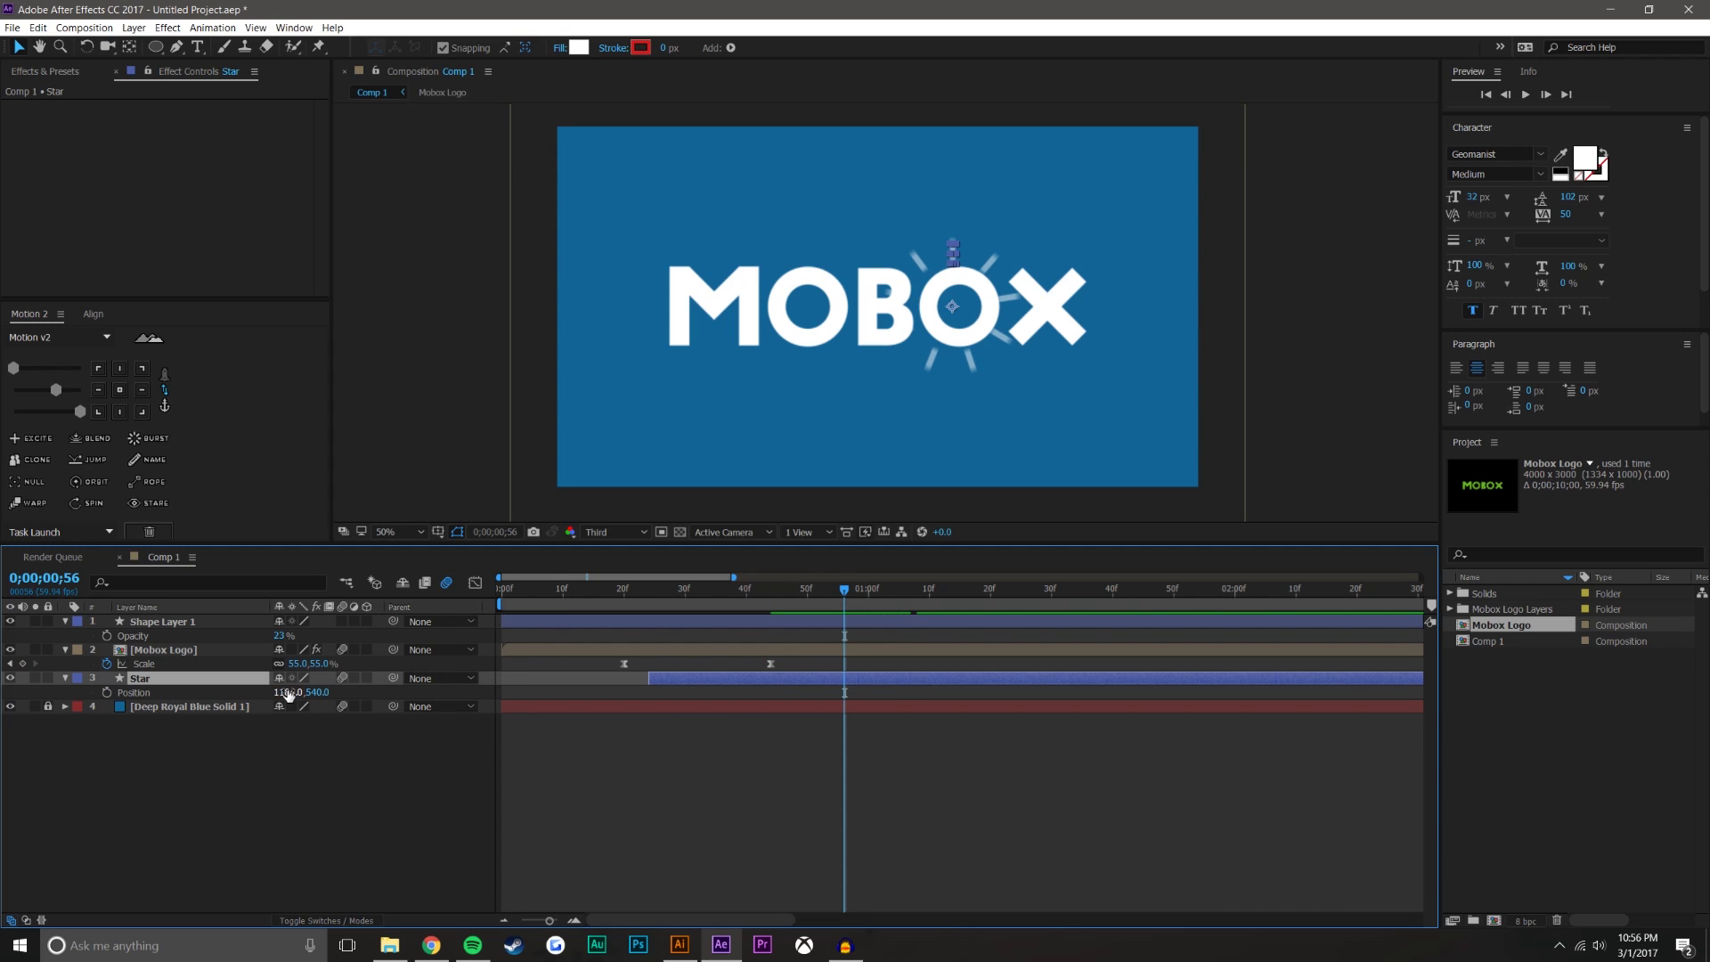
drag(288, 694, 299, 688)
click(784, 859)
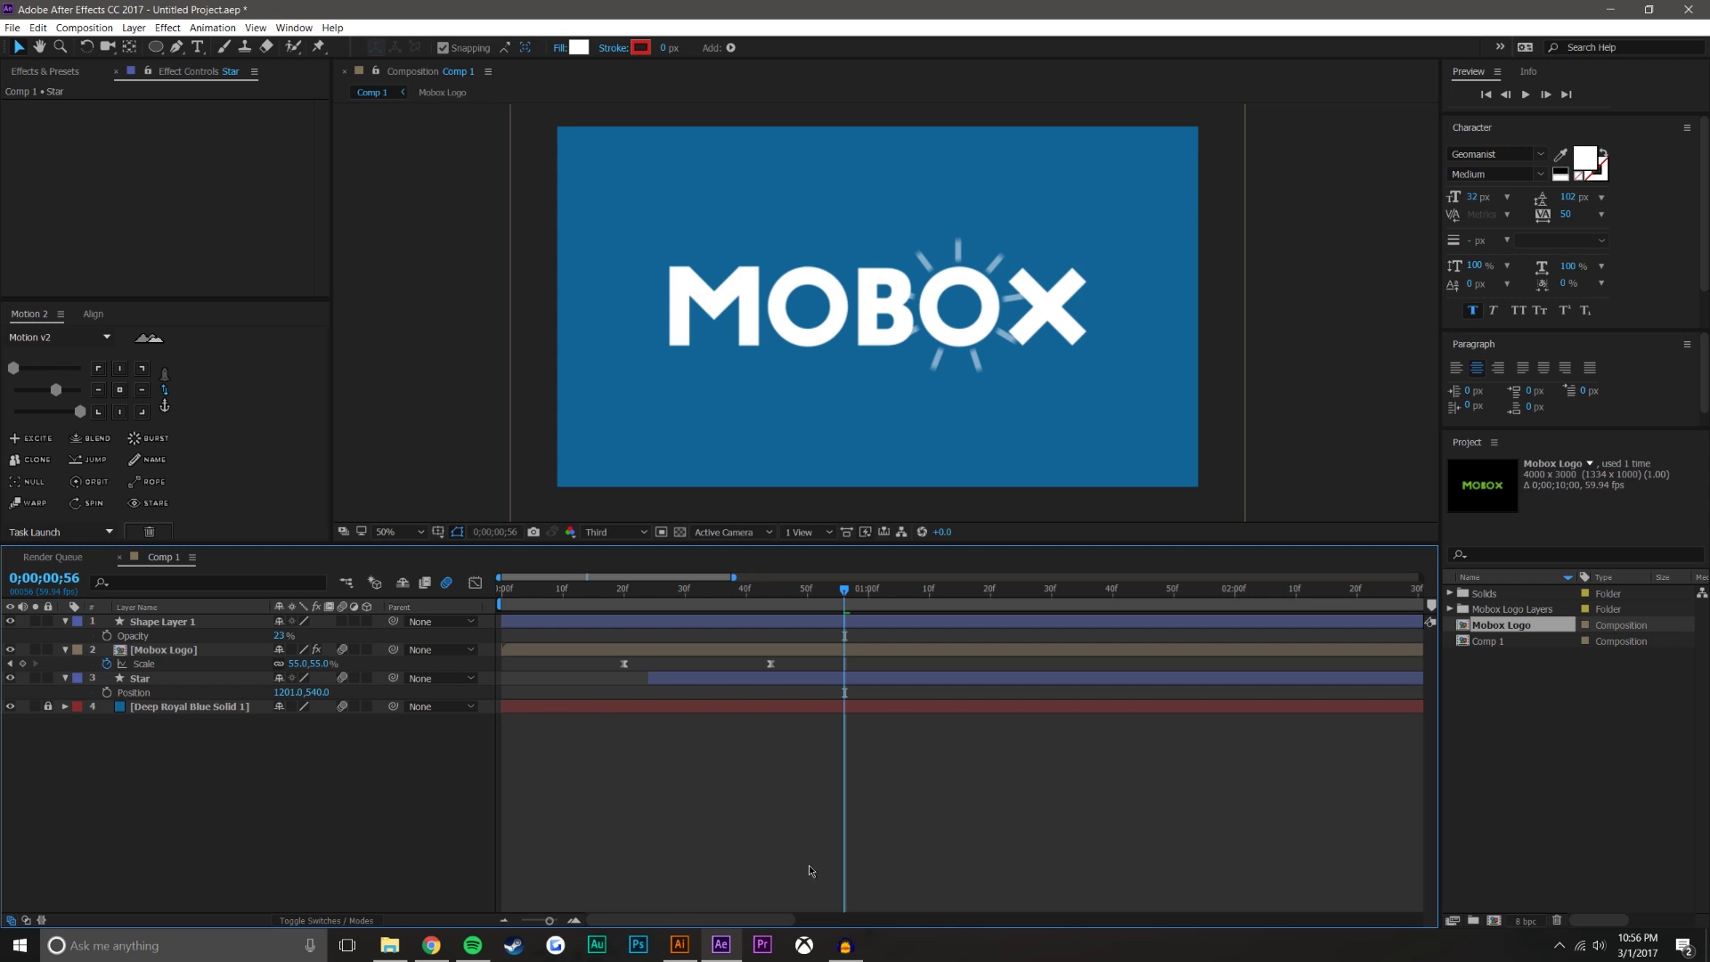
Shift Shape Layer 1 later in the timeline to start near frame 21 and preview the animation.
drag(848, 591, 787, 629)
click(209, 620)
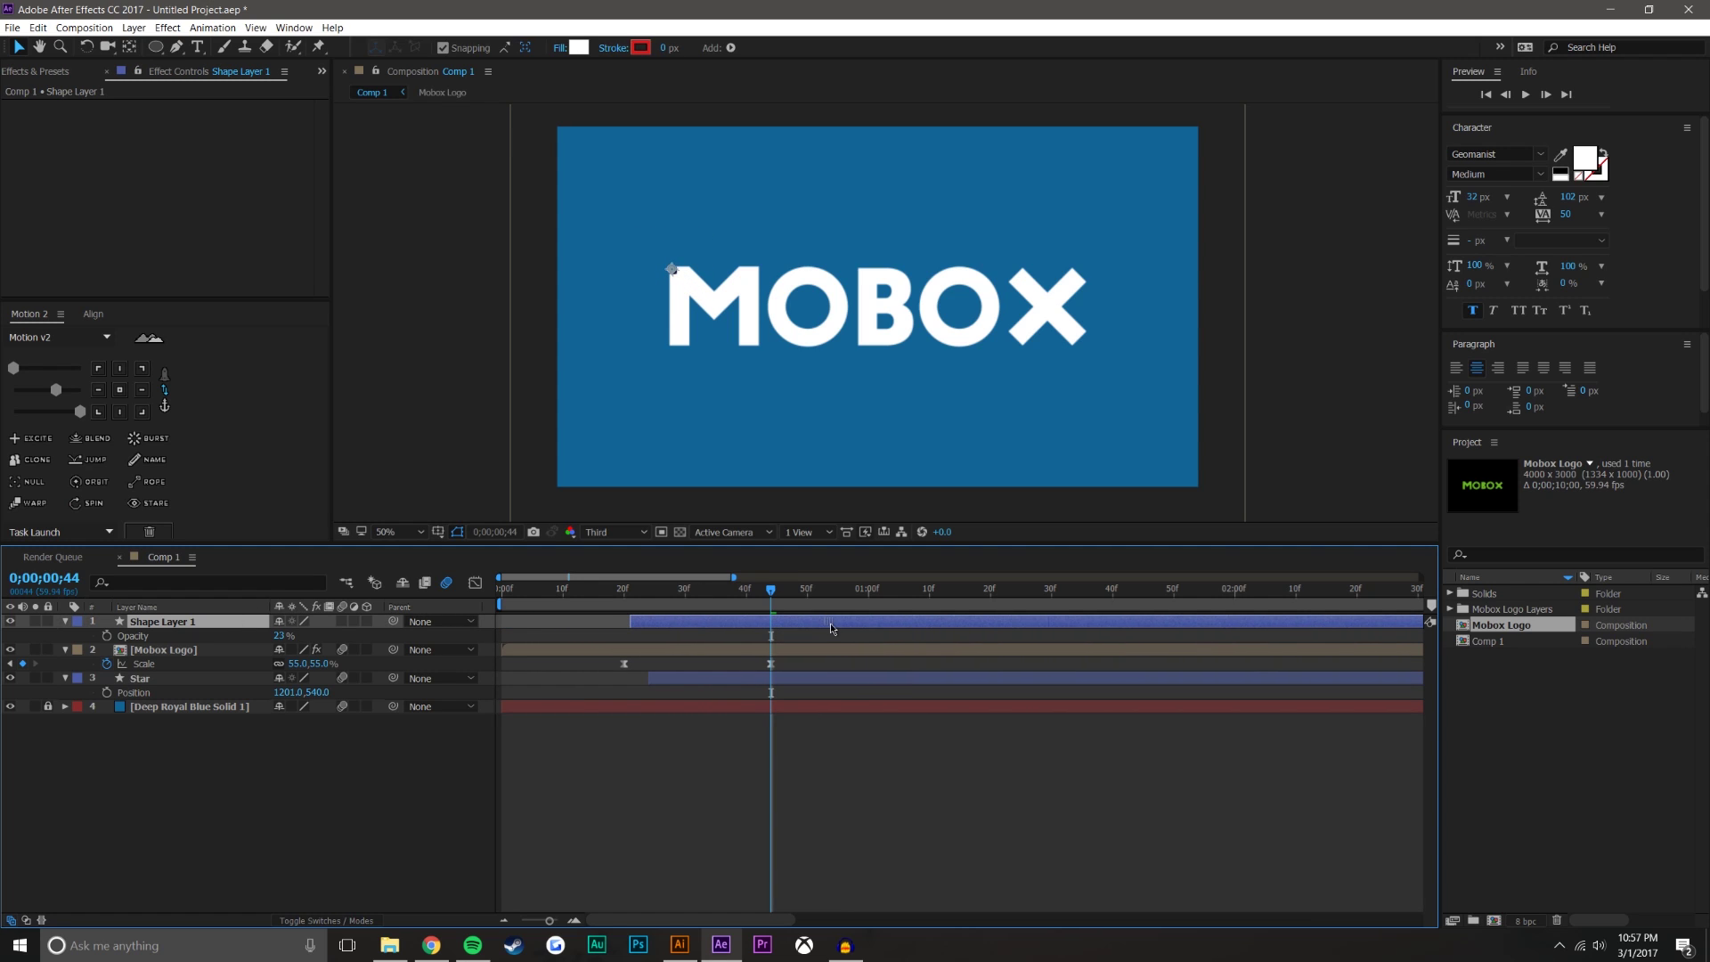
click(891, 784)
click(599, 589)
click(1526, 95)
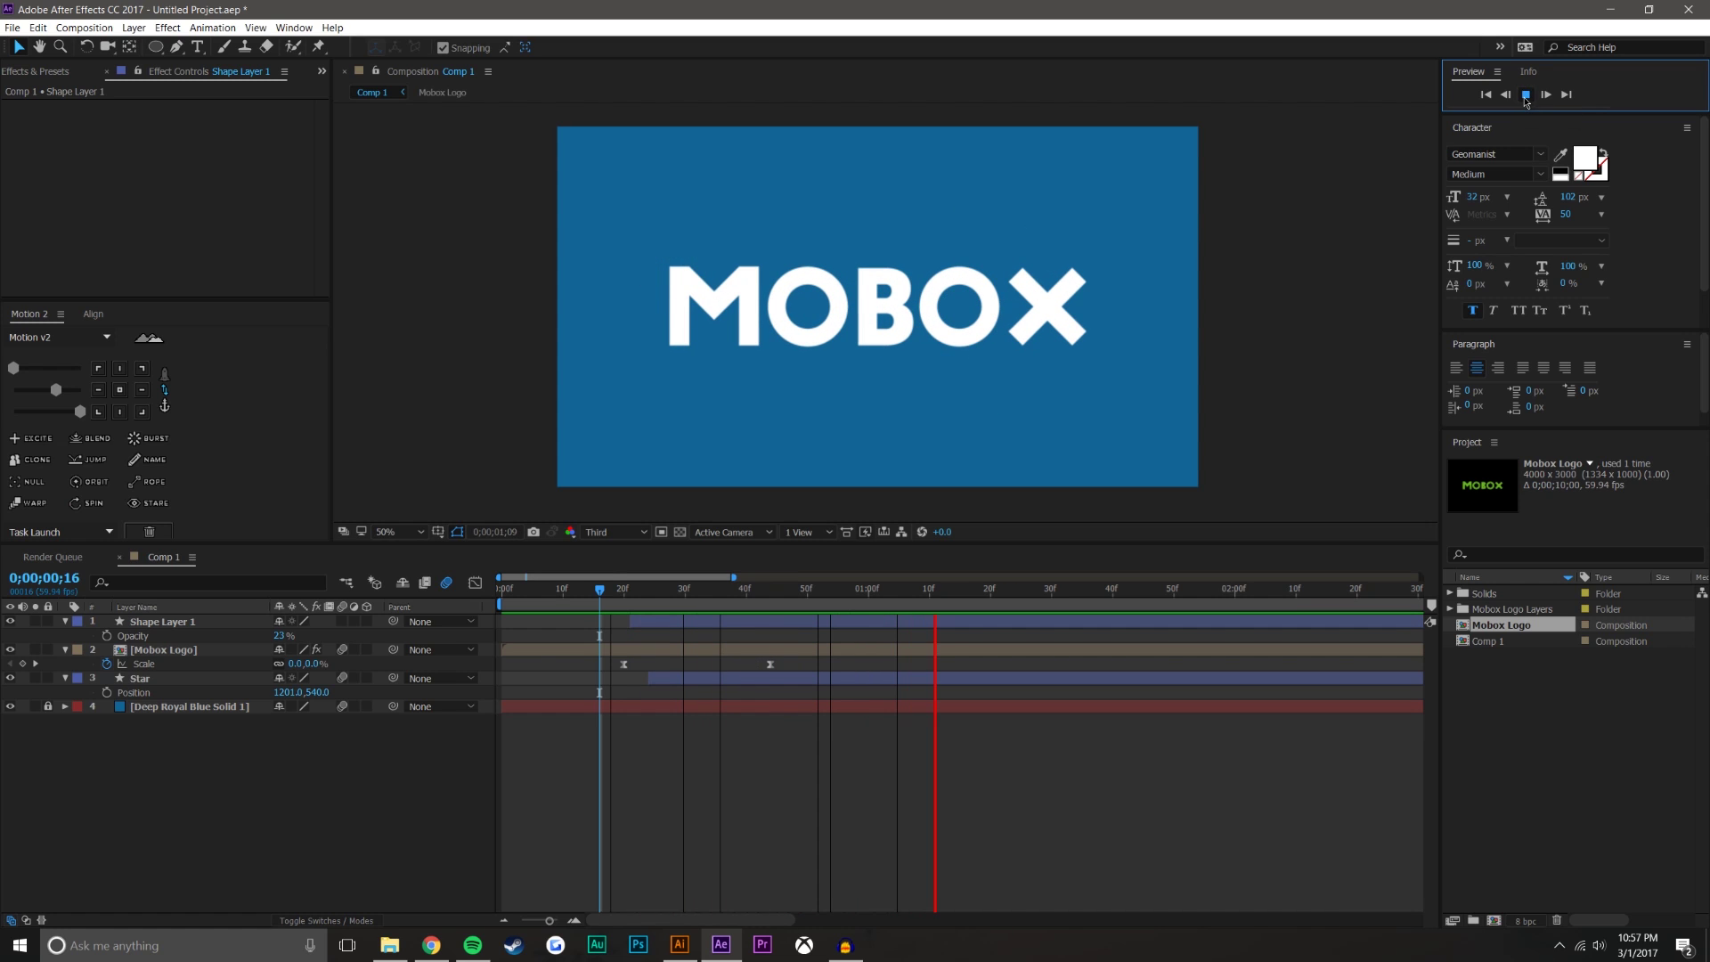
click(673, 588)
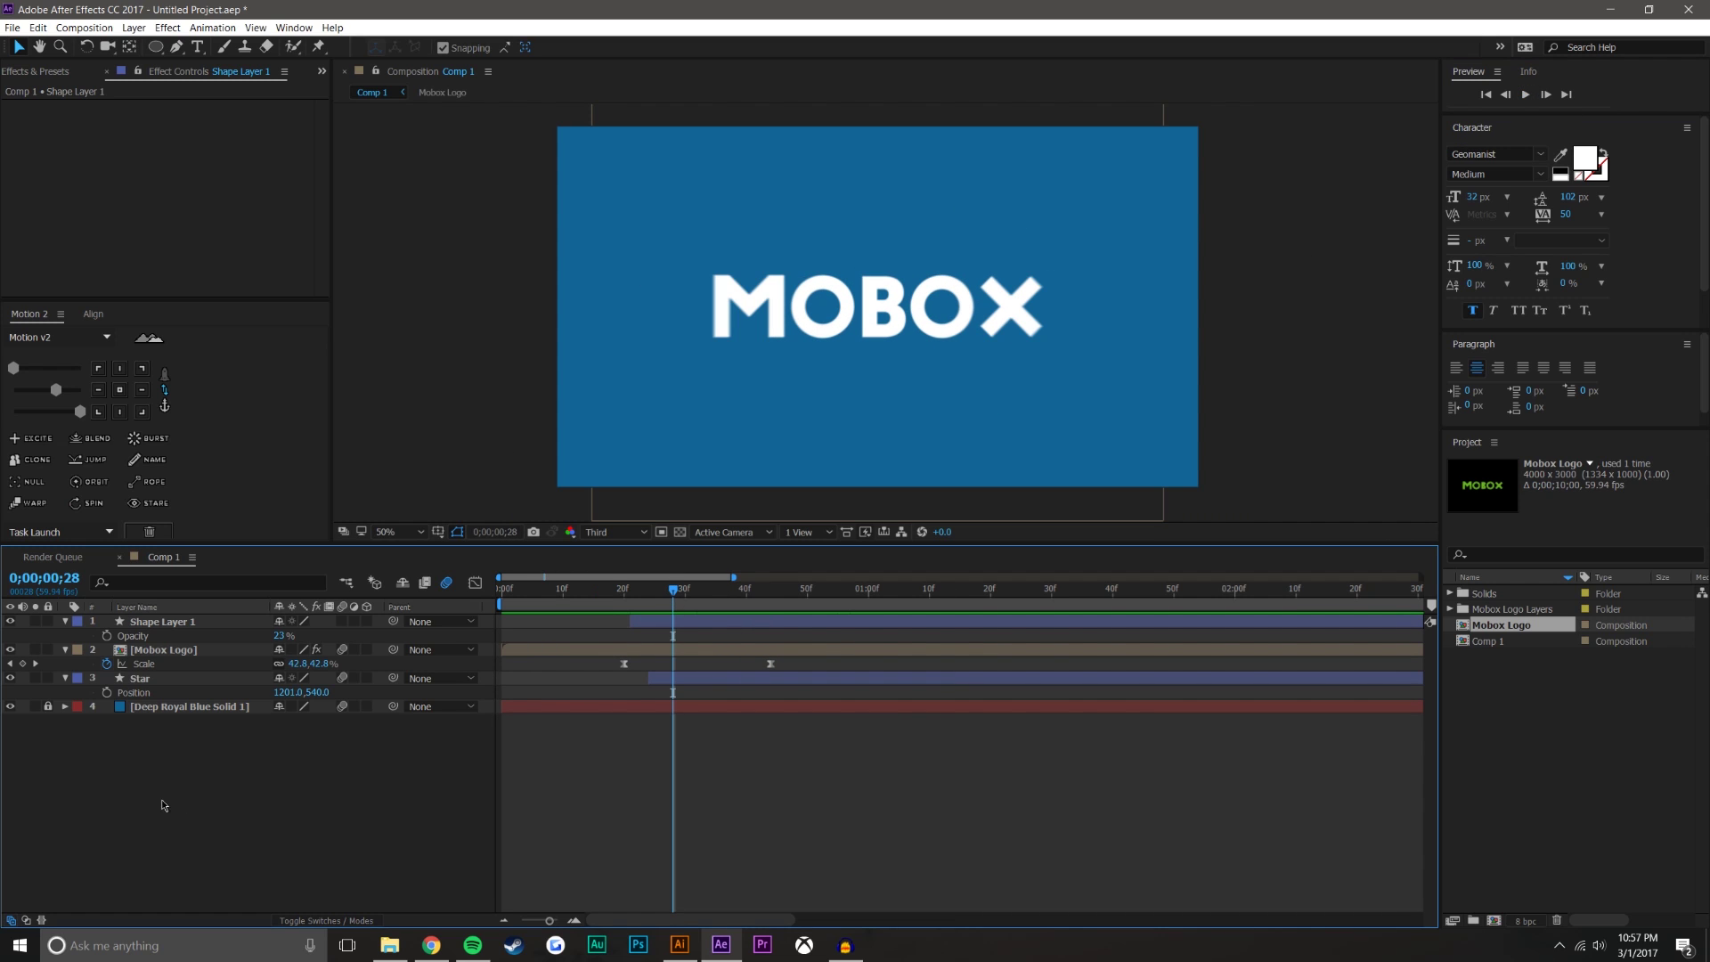
Reveal all layers' keyframes and shift Shape Layer 1 so its first Scale keyframe lines up with the Star's at frame 44.
drag(205, 793, 184, 609)
key(u)
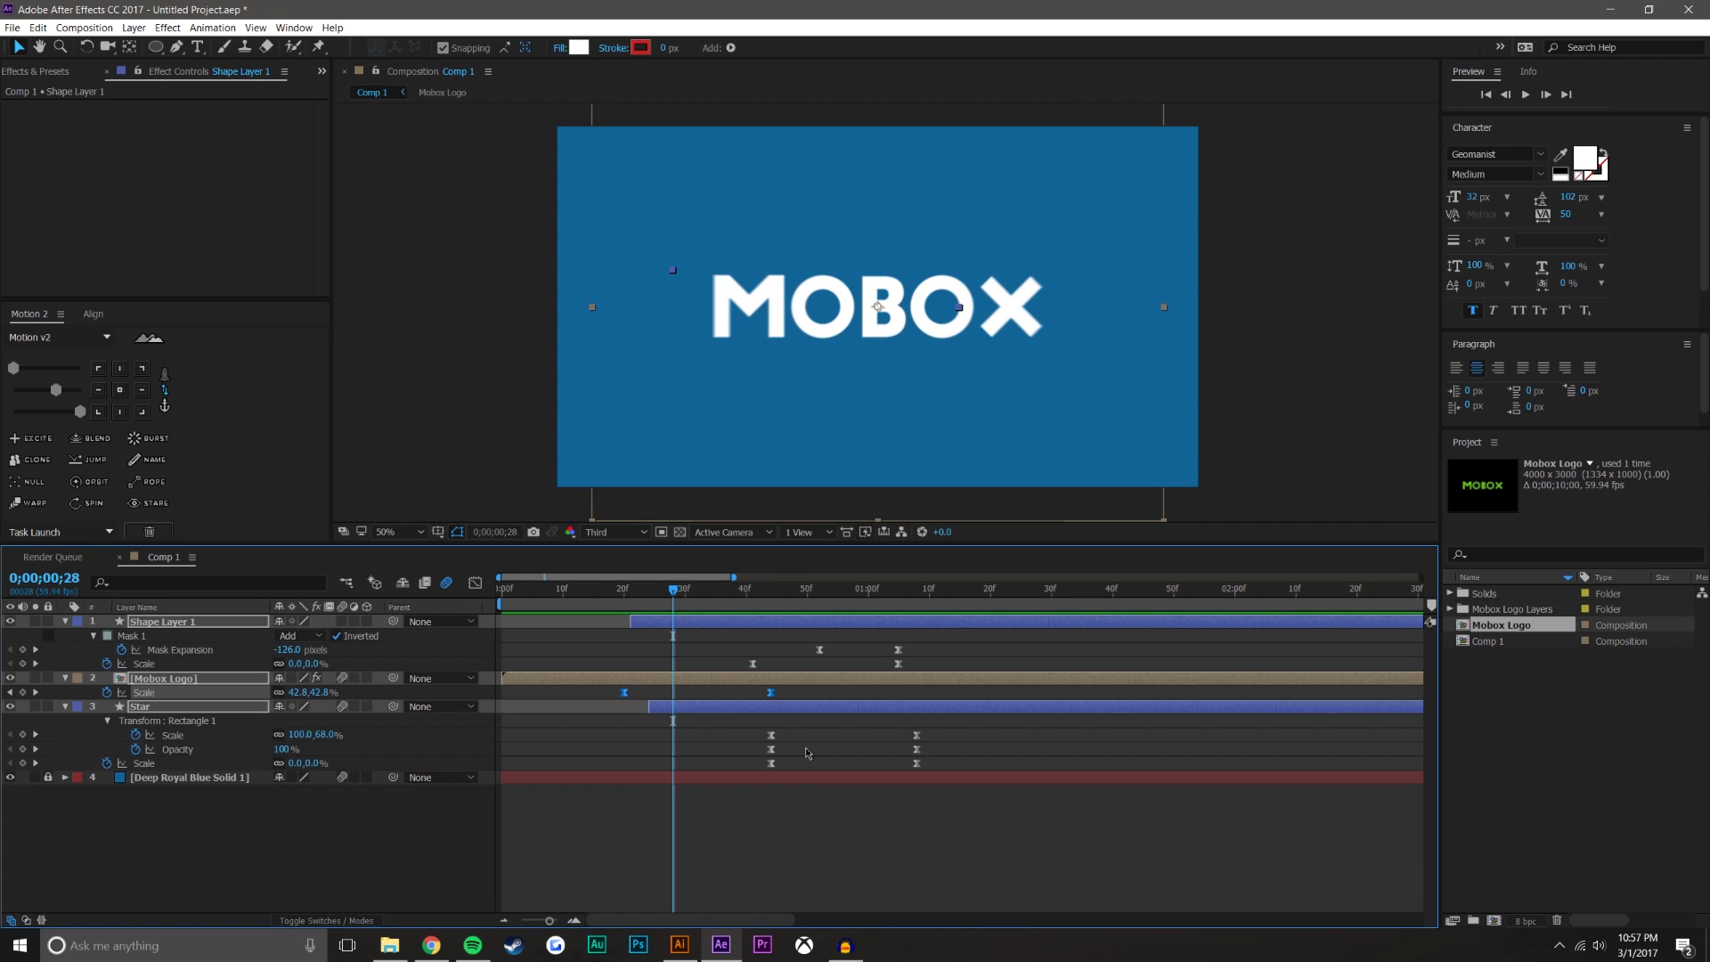
click(812, 727)
click(843, 614)
mouse_move(844, 621)
mouse_down()
mouse_move(827, 623)
mouse_move(843, 624)
mouse_up()
click(800, 650)
Compress the Shape Layer 1 and Star keyframes in time so the last ones fall at frame 56.
drag(1031, 853, 757, 657)
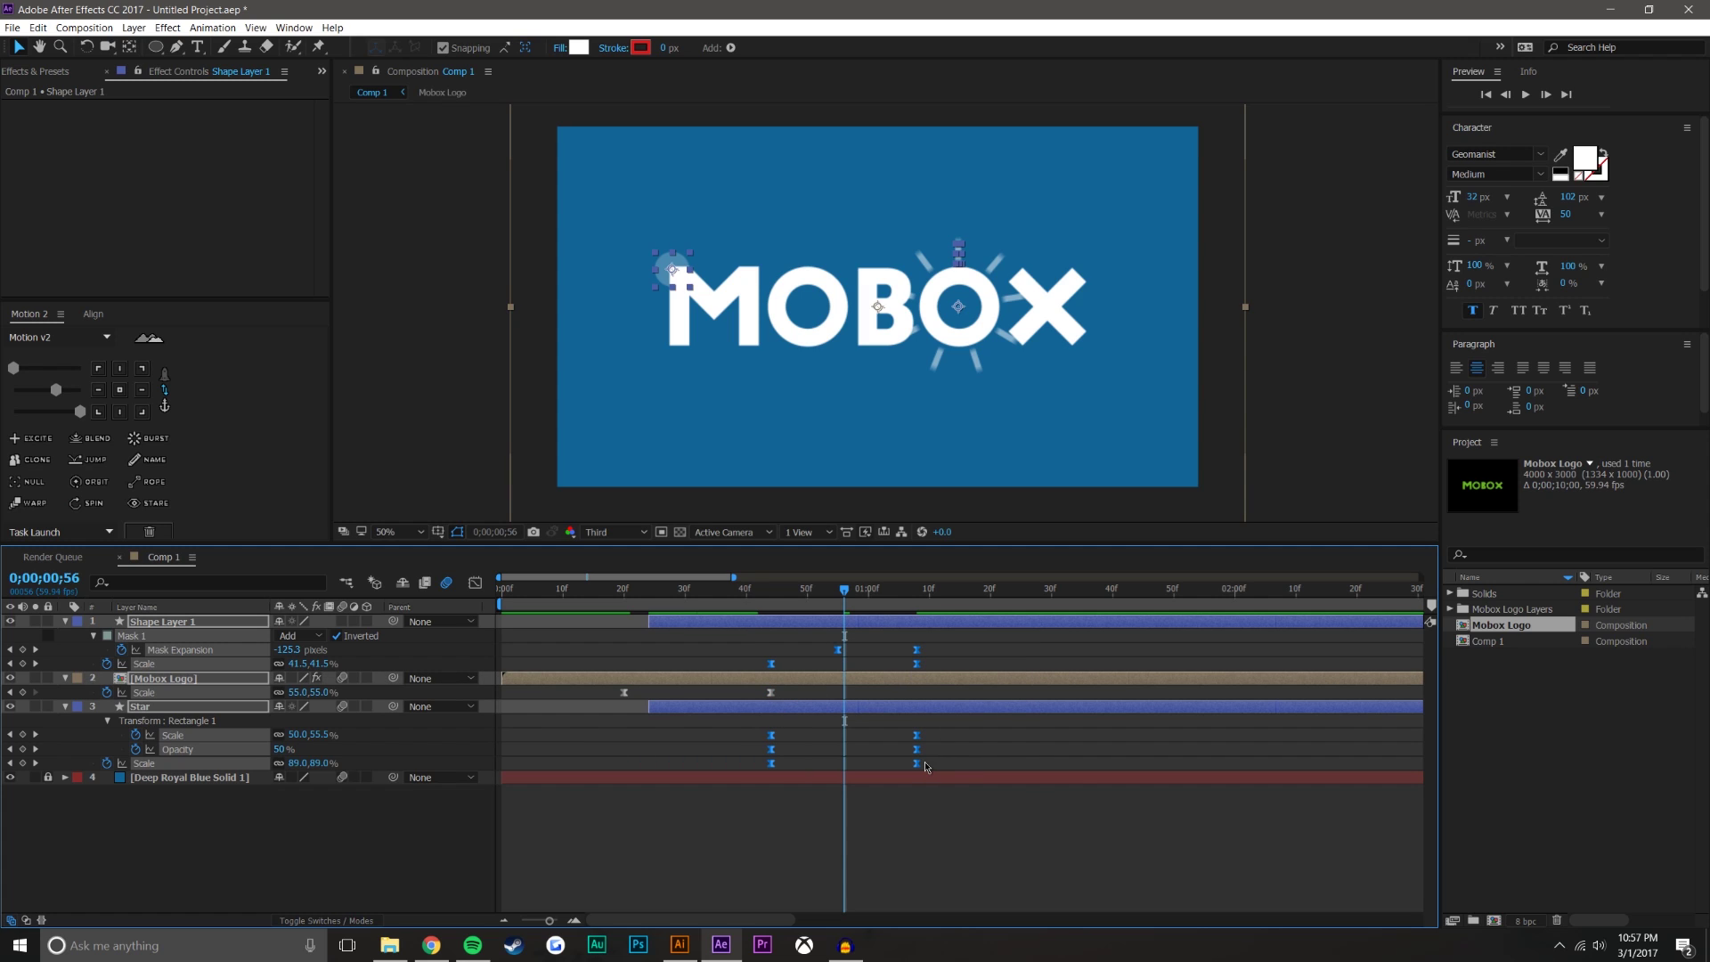
drag(918, 768, 844, 764)
click(845, 806)
Preview the animation from frame 43 and scrub to frame 53 to check the ring and starburst timing.
click(766, 589)
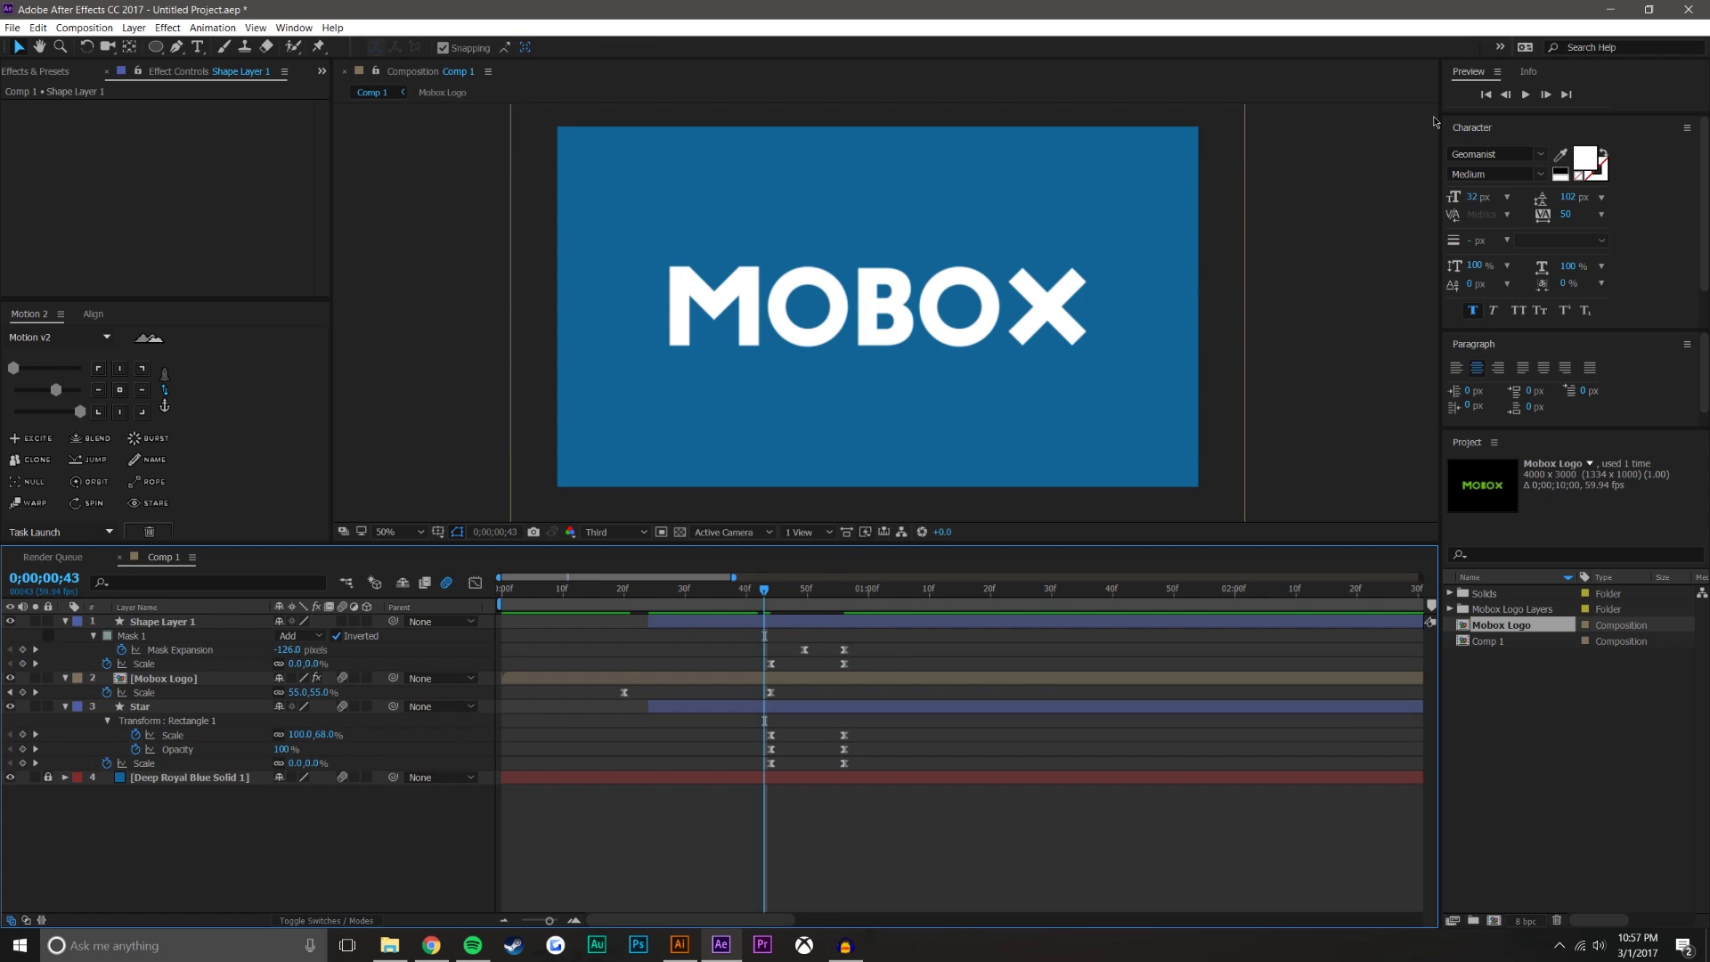
click(1534, 93)
click(752, 590)
drag(770, 590, 825, 563)
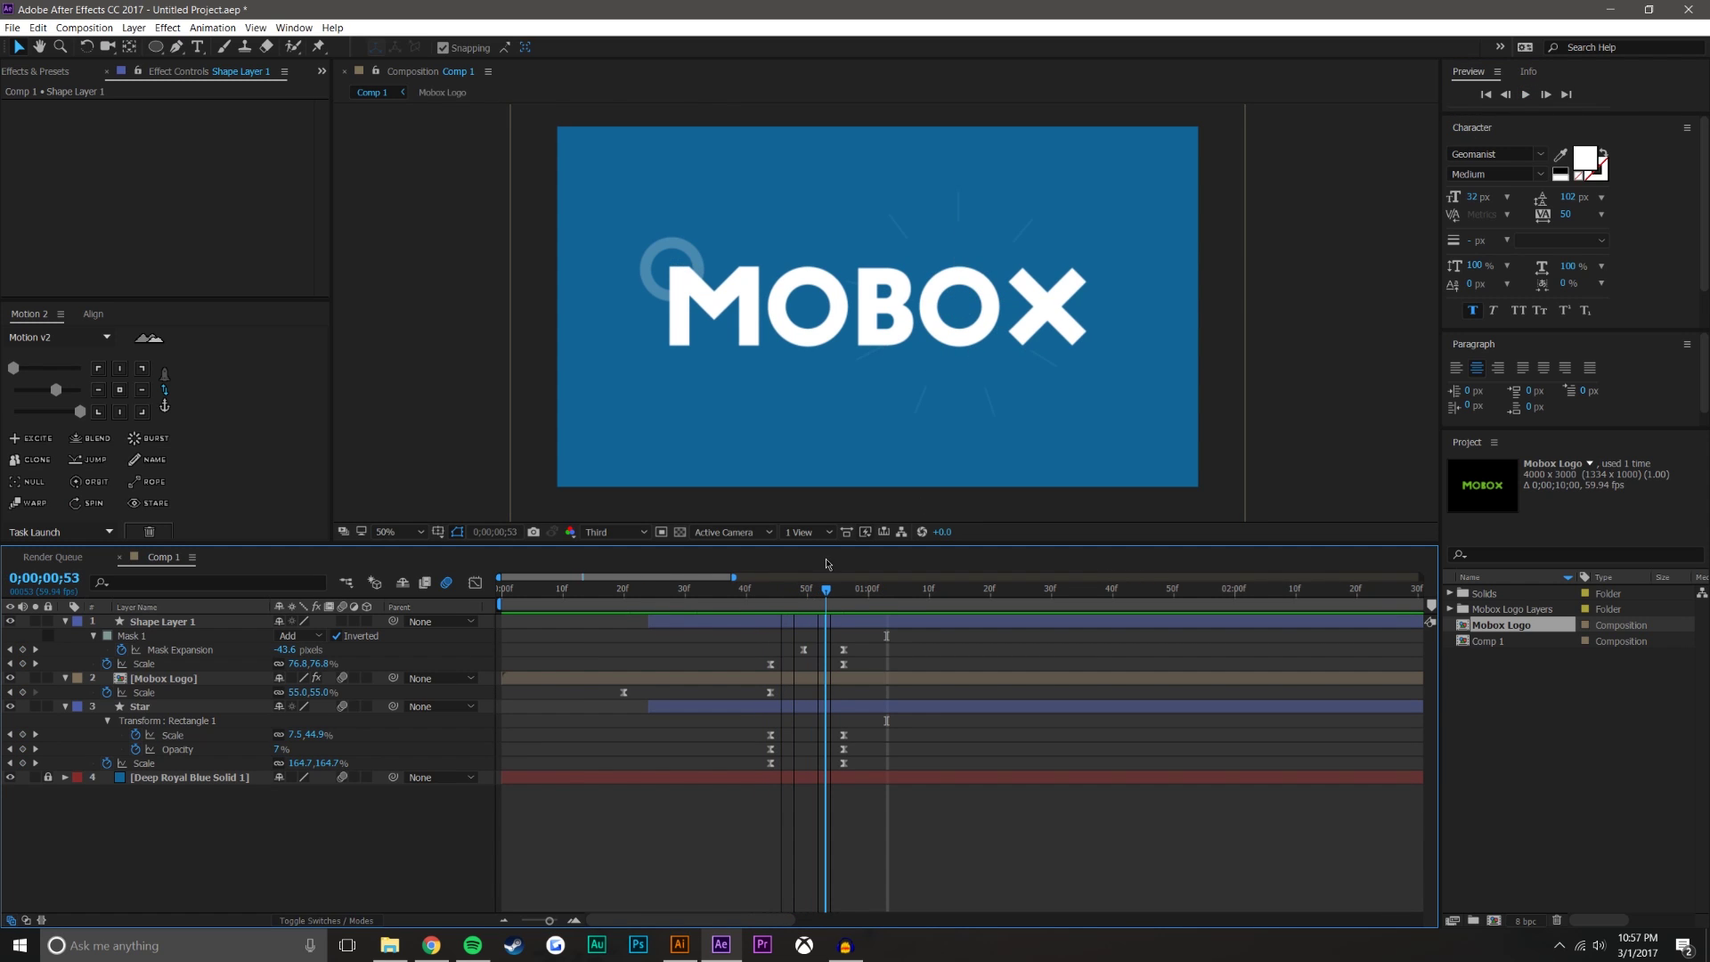
Duplicate Shape Layer 1 and shift the copy about four frames later in the timeline.
click(178, 622)
key(ctrl+d)
drag(791, 620, 814, 619)
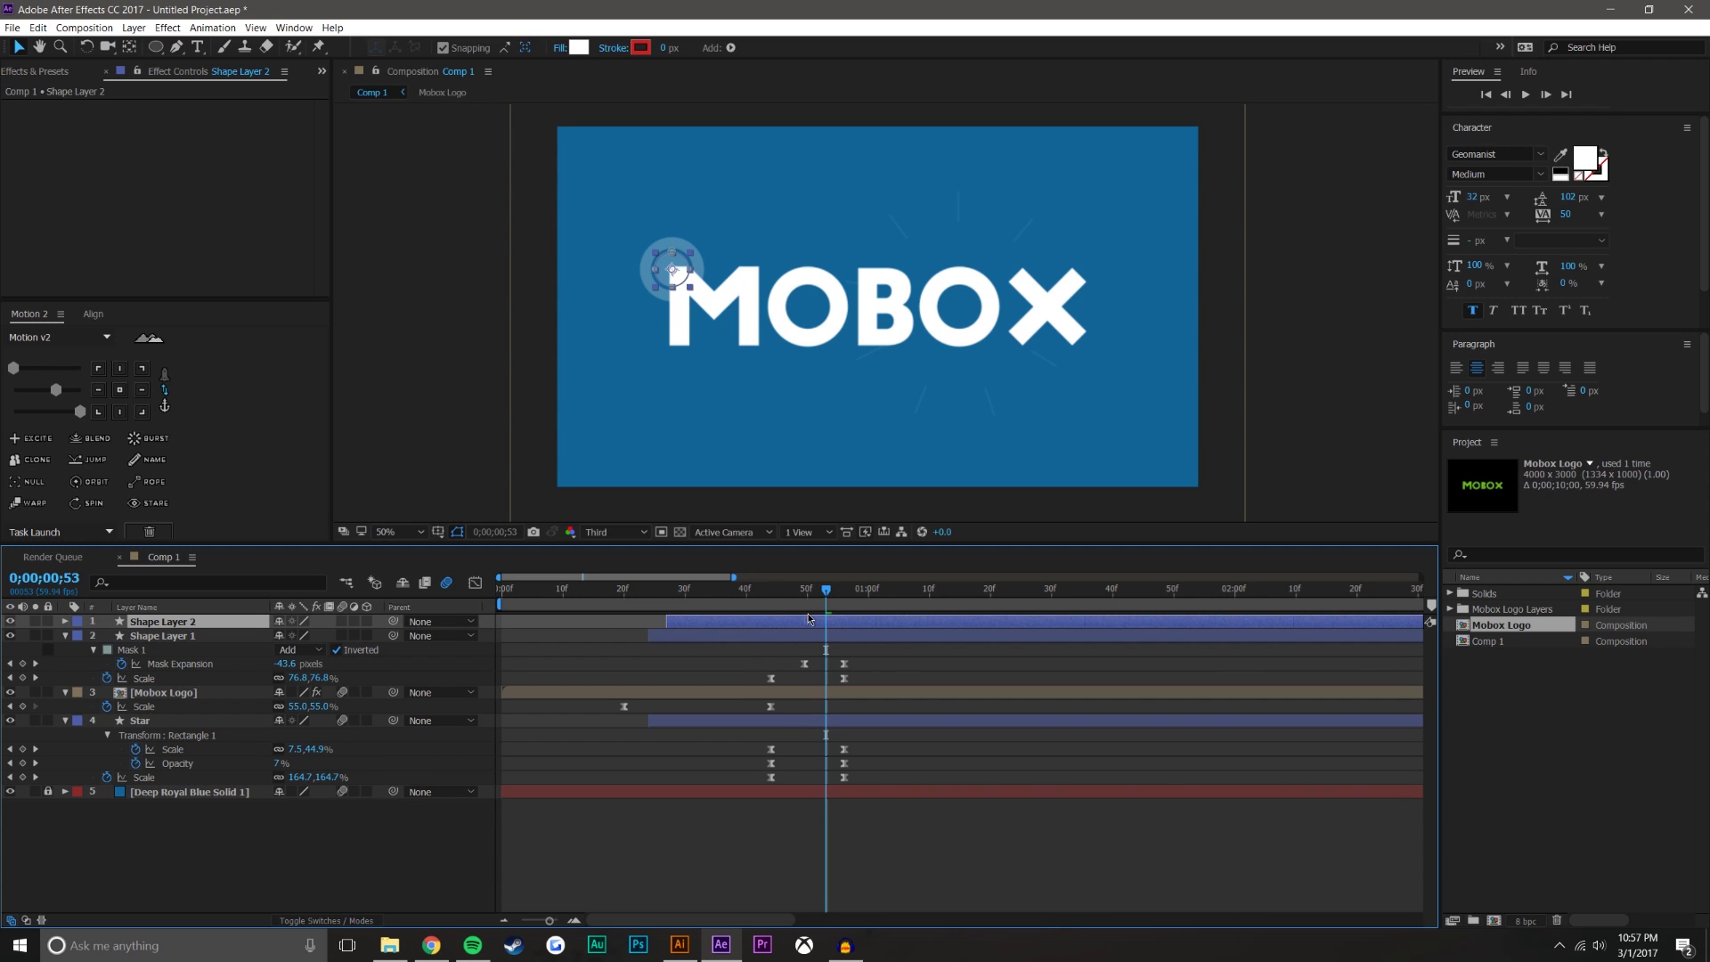
drag(740, 599, 862, 584)
Move Shape Layer 1's first Mask Expansion keyframe to frame 53 and scrub through the two overlapping rings.
click(935, 418)
scroll(936, 303, up, 2)
drag(585, 325, 924, 325)
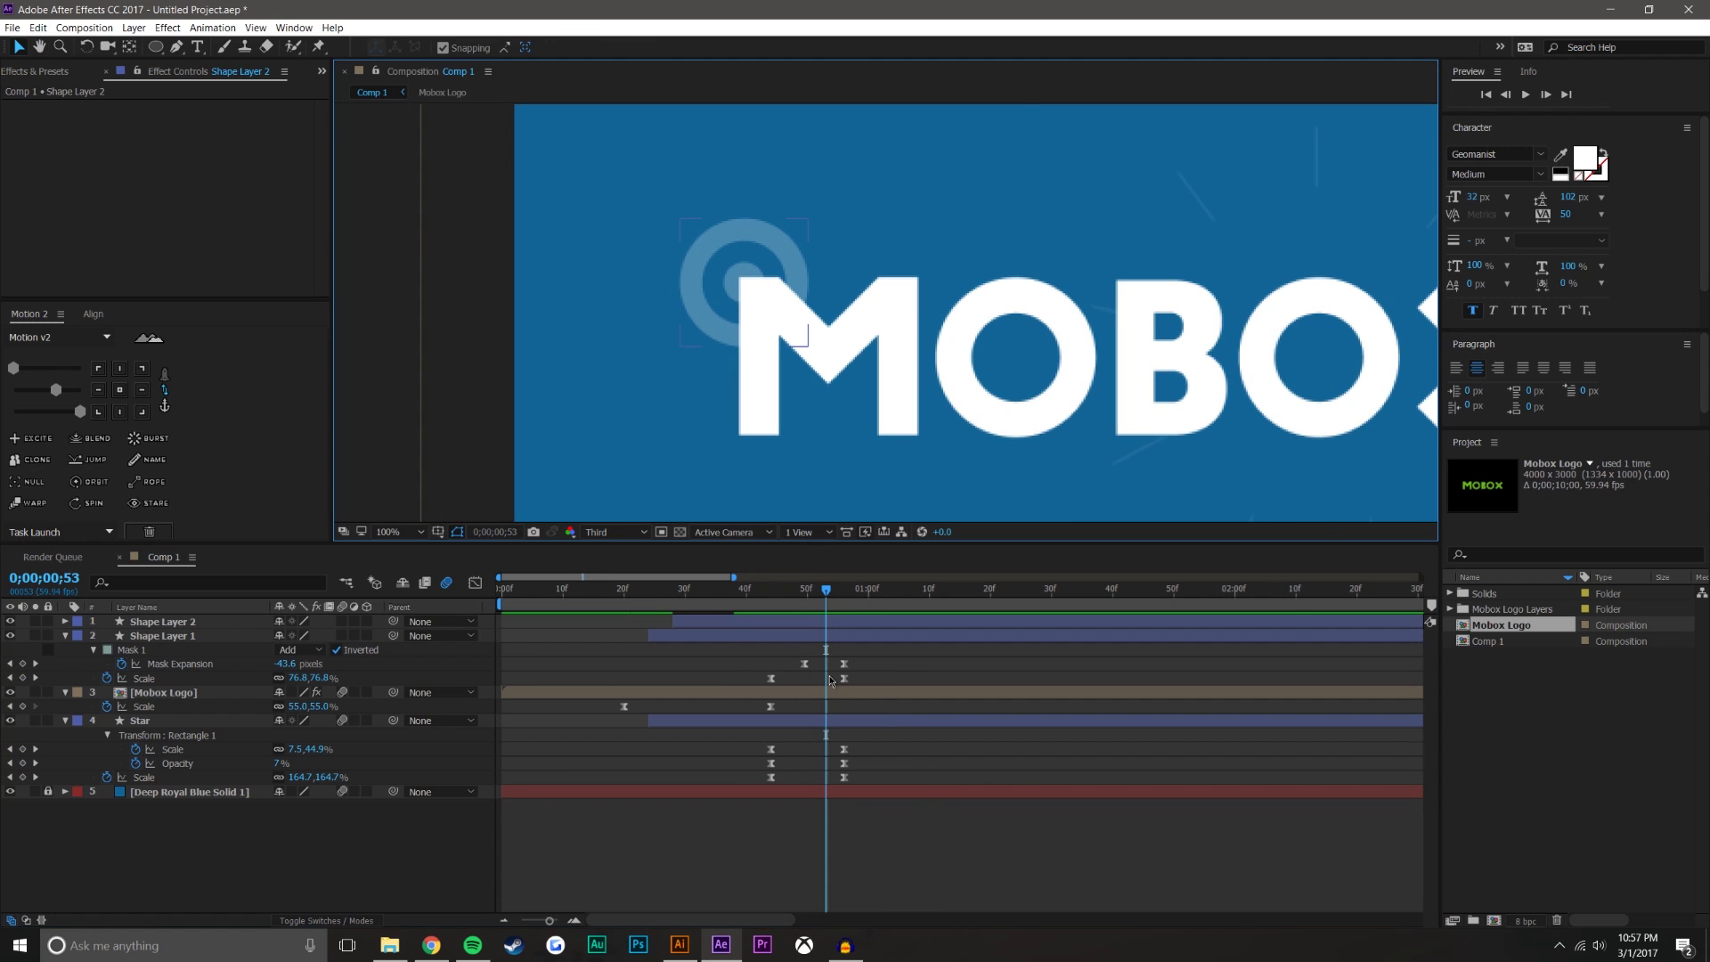
click(805, 664)
key(Delete)
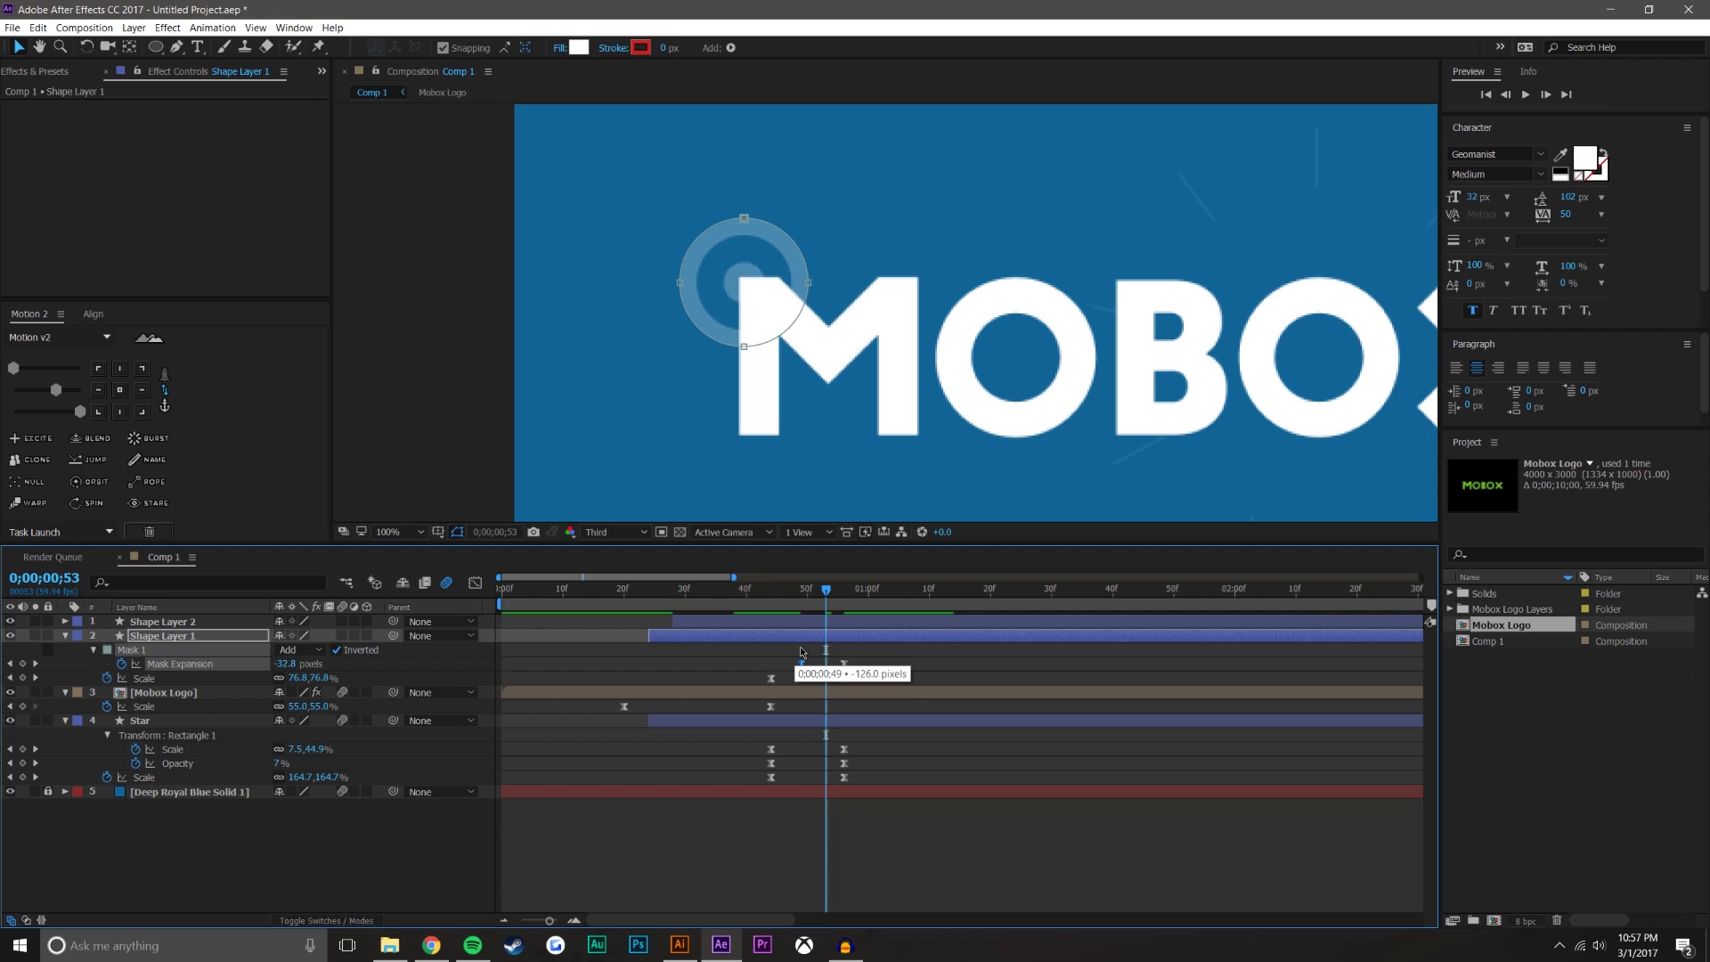
drag(771, 595, 831, 586)
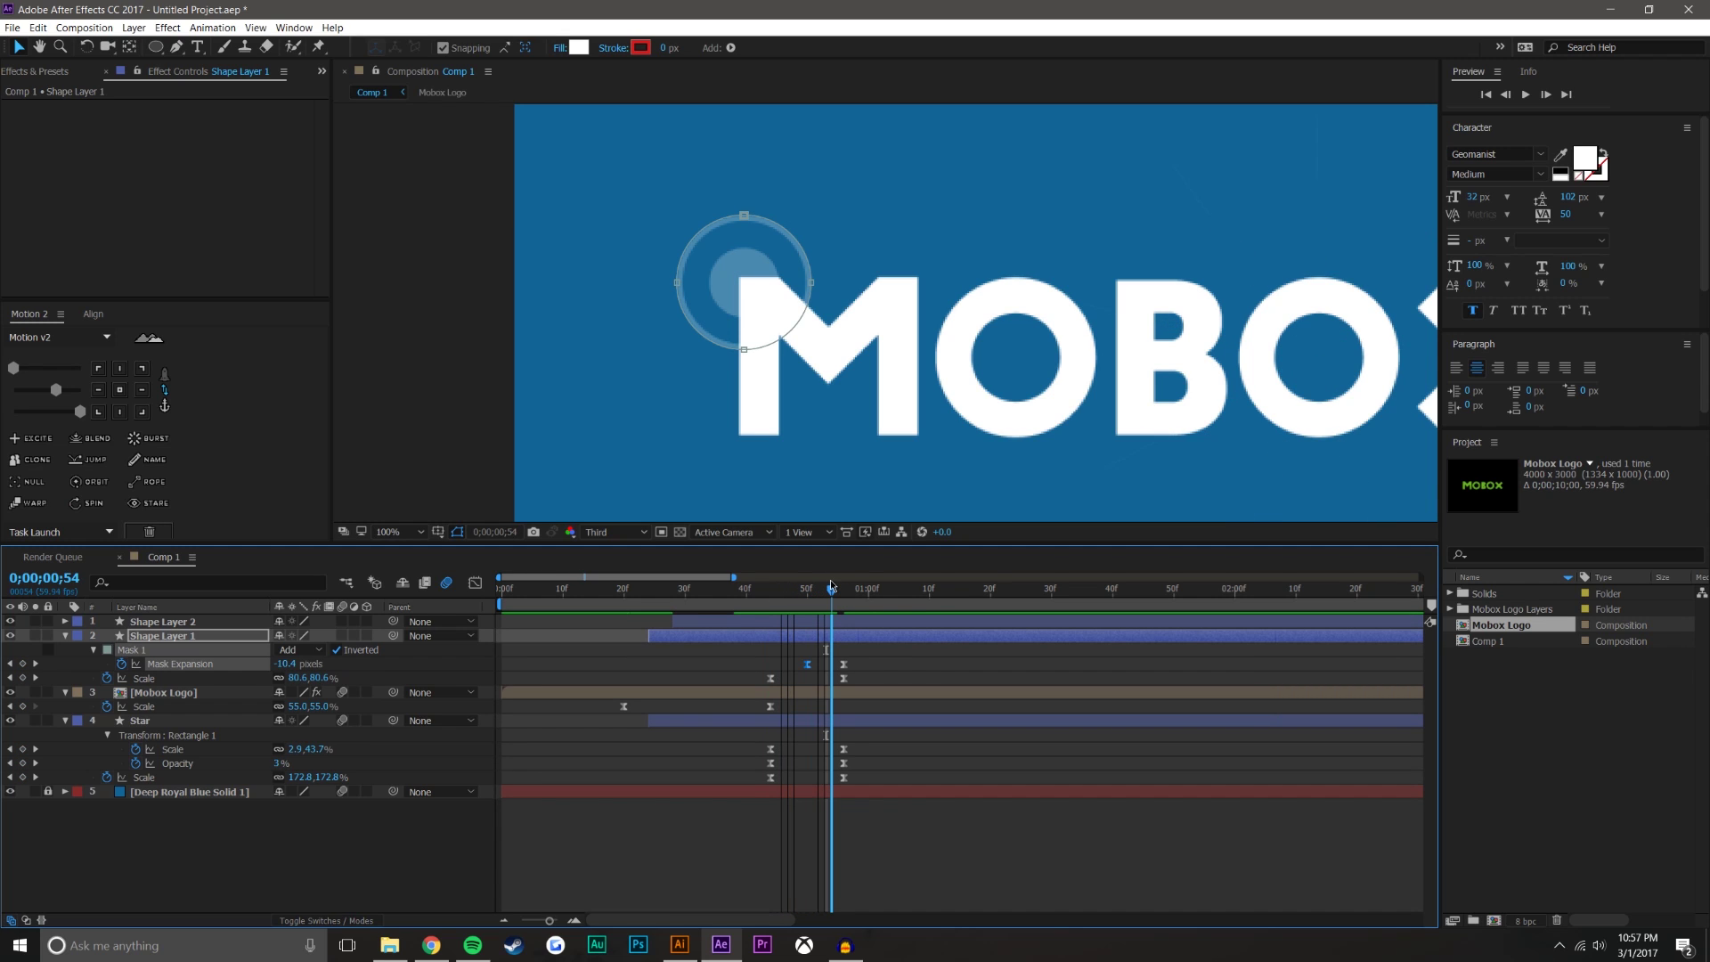
drag(807, 663, 827, 664)
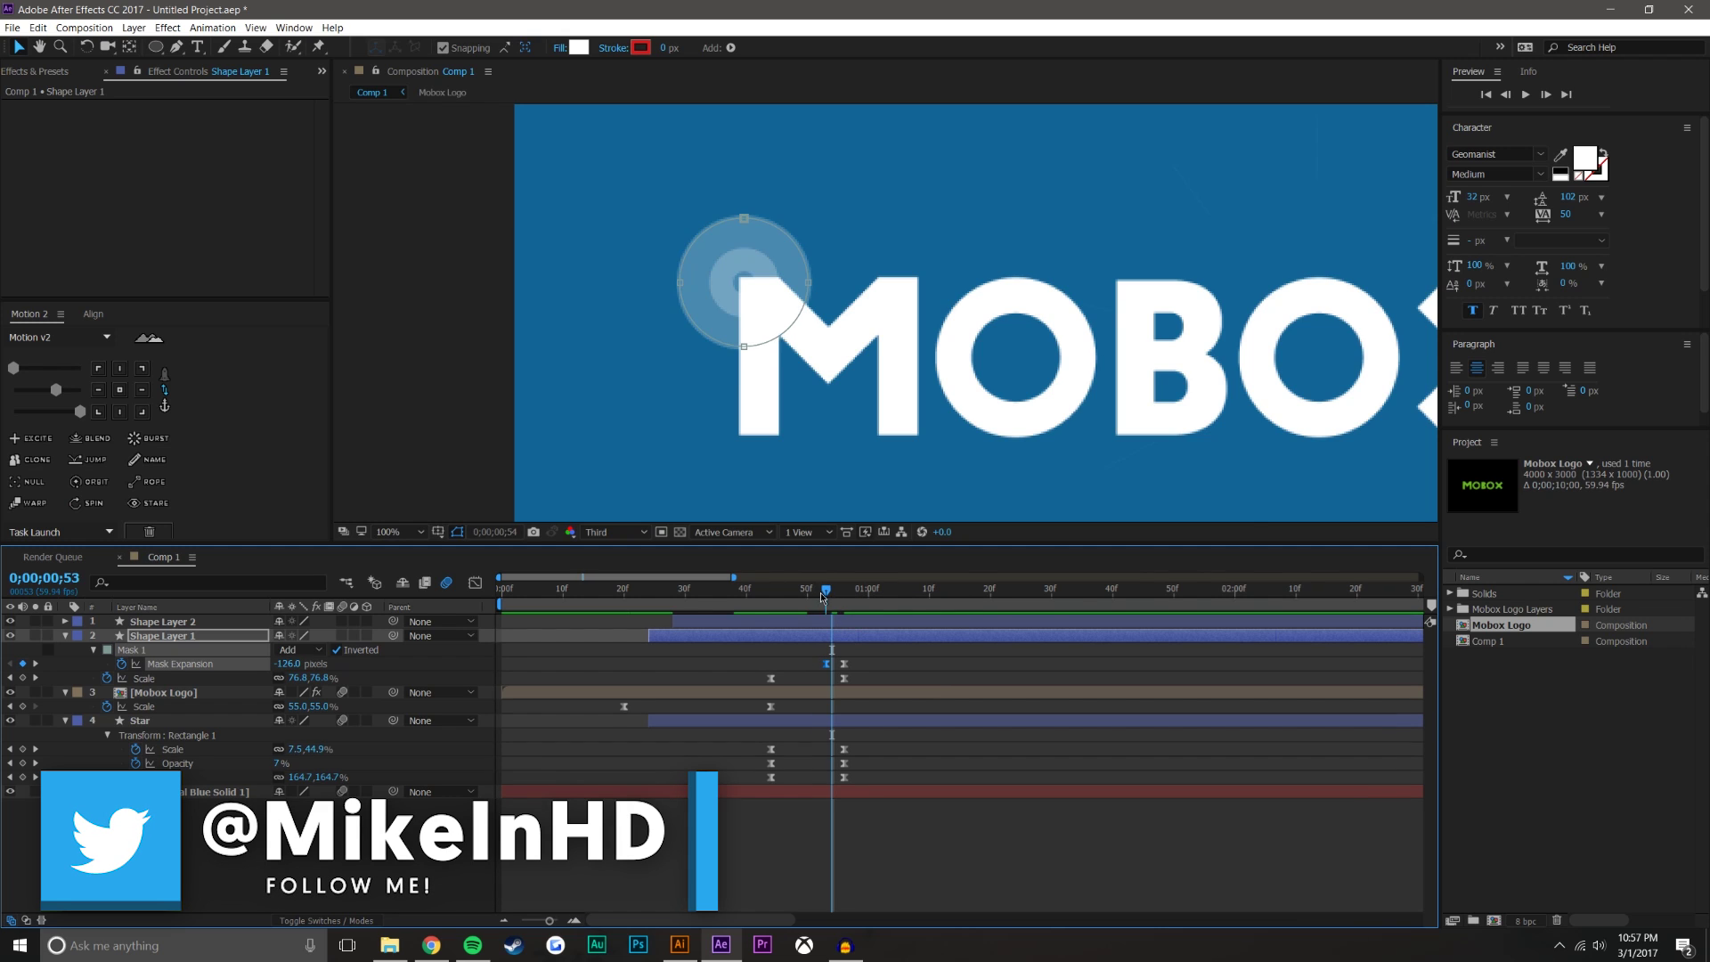
mouse_move(822, 595)
mouse_down()
mouse_move(771, 588)
mouse_move(867, 588)
mouse_move(820, 587)
mouse_move(850, 591)
mouse_up()
Change the composition's preview resolution and return to about frame 43 to review the ring animation.
click(615, 532)
click(614, 563)
click(922, 683)
click(766, 592)
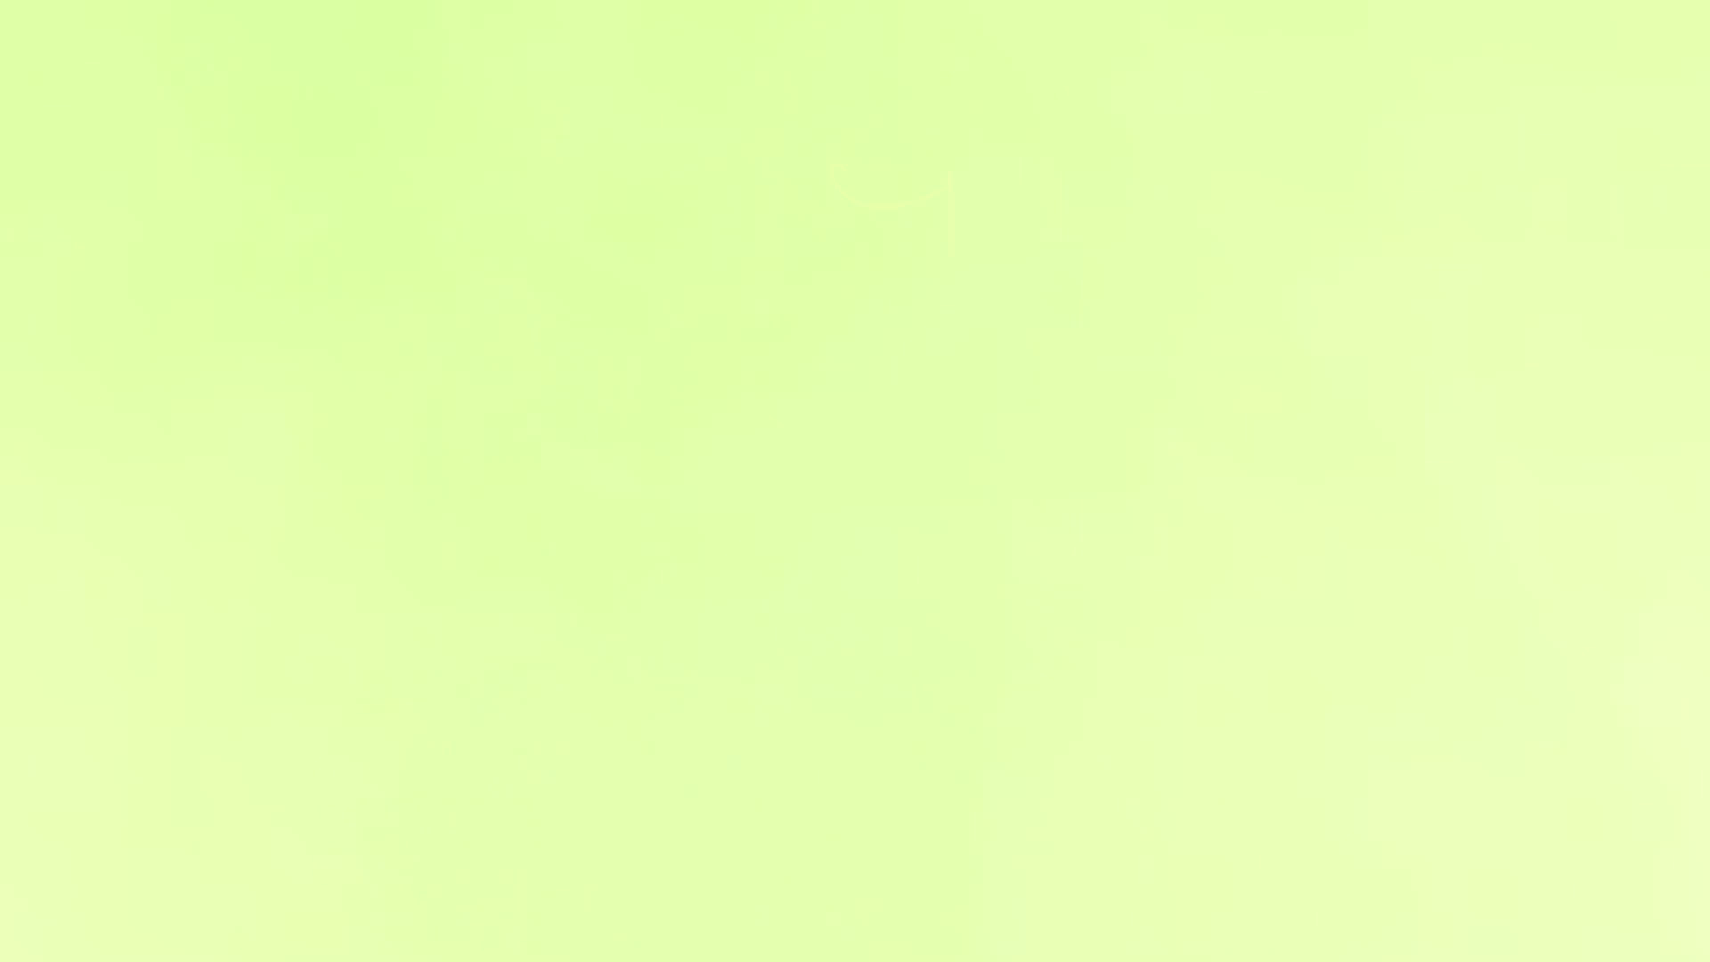